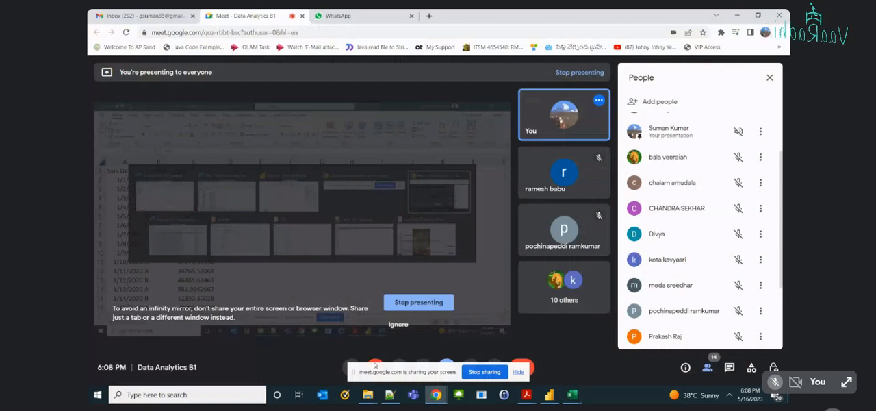
# Switch to Excel and save the pending changes to August 2023 Renewals.xlsx.
pyautogui.click(350, 368)
pyautogui.click(572, 394)
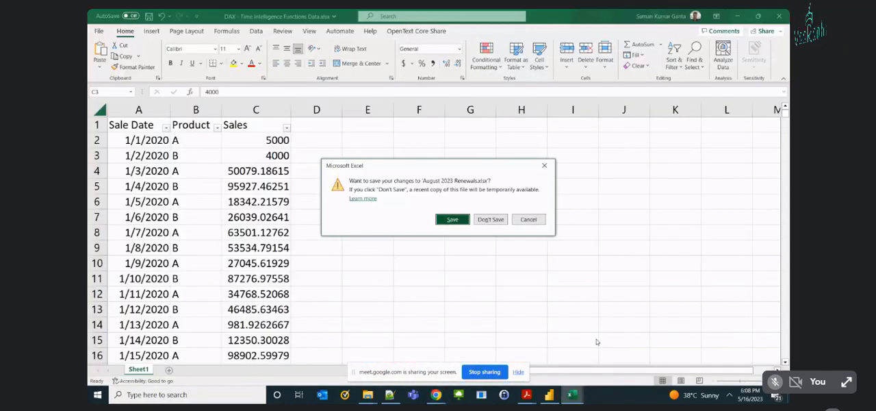
pyautogui.click(452, 220)
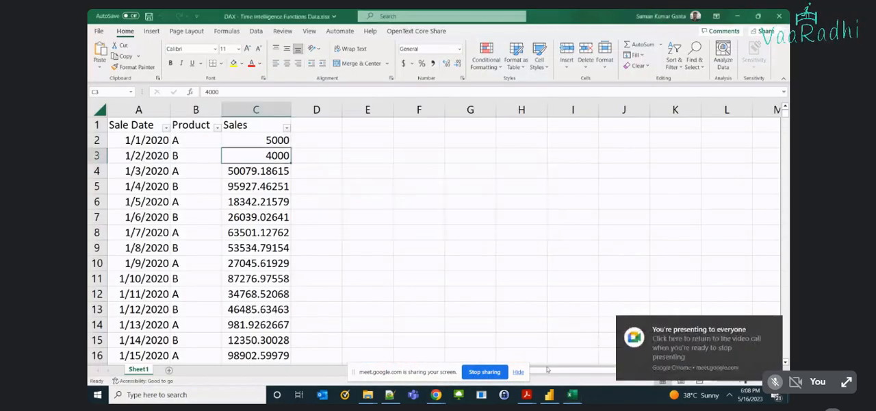
pyautogui.moveTo(564, 394)
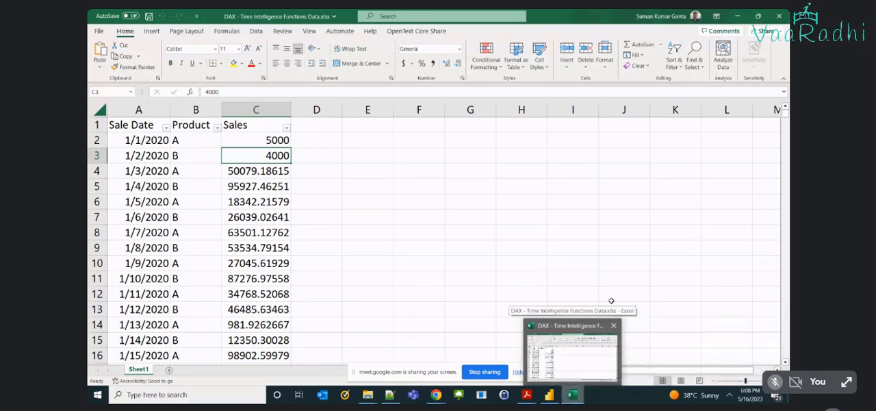
pyautogui.click(522, 263)
pyautogui.click(517, 372)
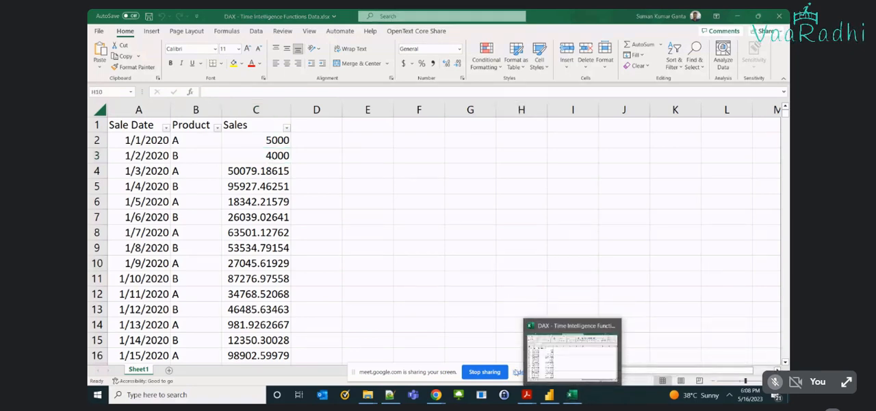
pyautogui.hotkey('alt', 'Tab')
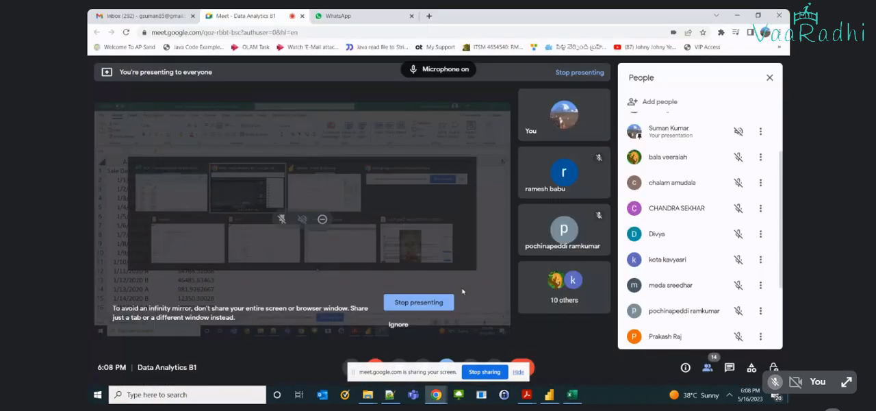
pyautogui.hotkey('alt', 'Tab')
# Look over the Sale Date, Product and Sales columns of the time intelligence data sheet, ending at the first sale date.
pyautogui.click(299, 223)
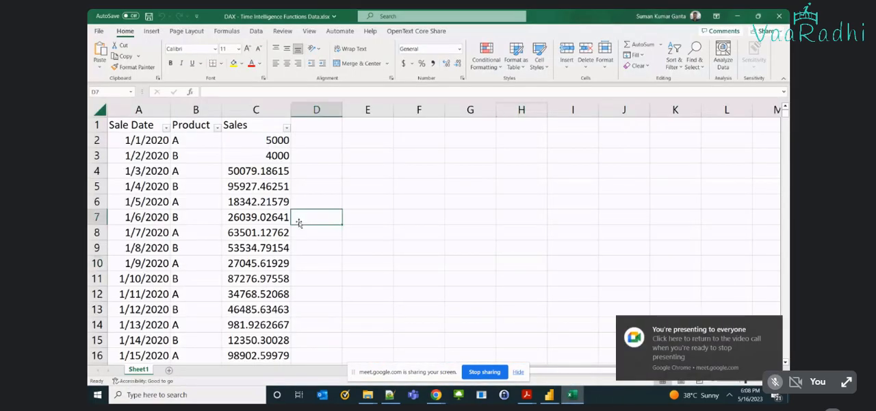
pyautogui.press('Left')
pyautogui.press('Up')
pyautogui.press('Up')
pyautogui.press('Up')
pyautogui.press('Up')
pyautogui.press('Up')
pyautogui.press('Up')
pyautogui.press('Left')
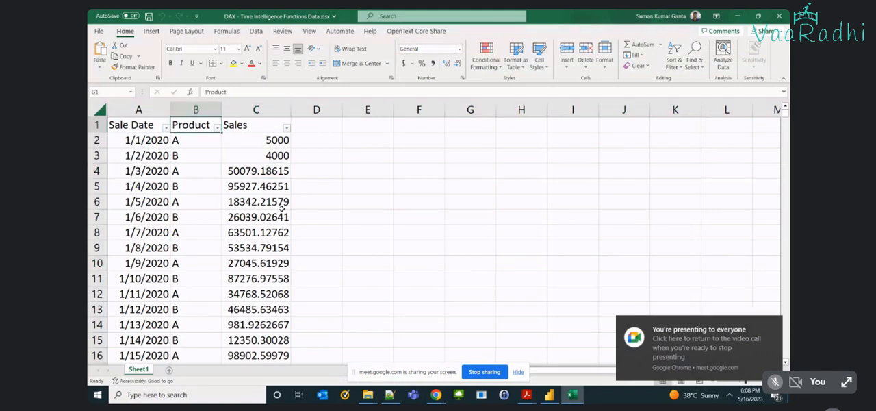
pyautogui.press('Left')
pyautogui.press('Down')
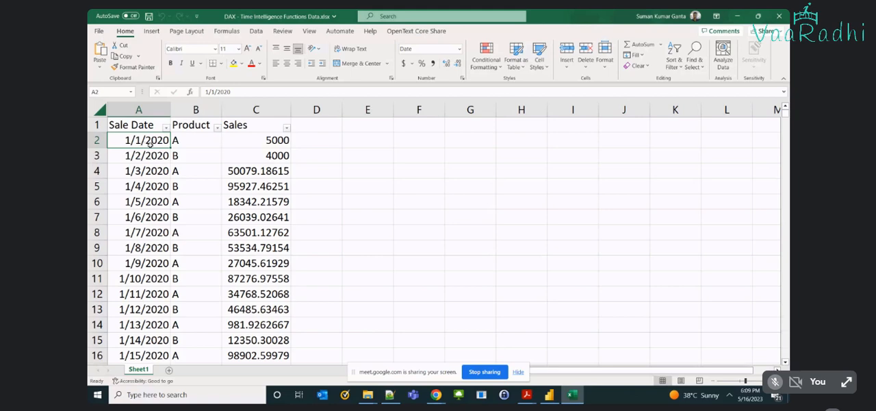
# Examine the years and months available in the Sale Date filter without restricting it, and look over the Product and Sales values.
pyautogui.click(166, 128)
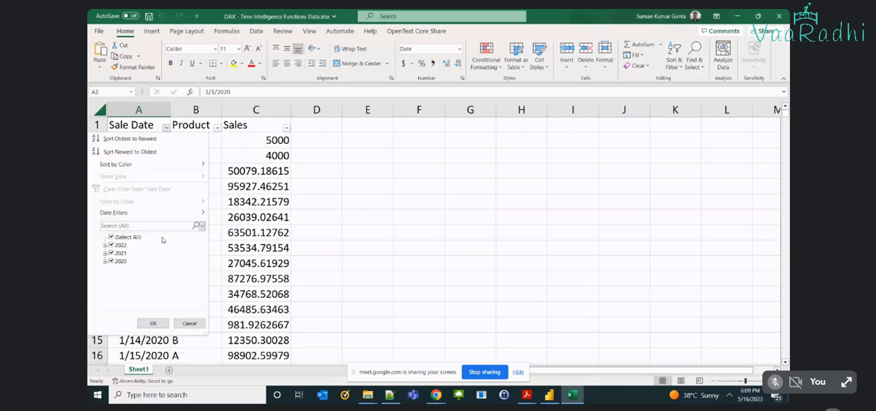
pyautogui.click(105, 245)
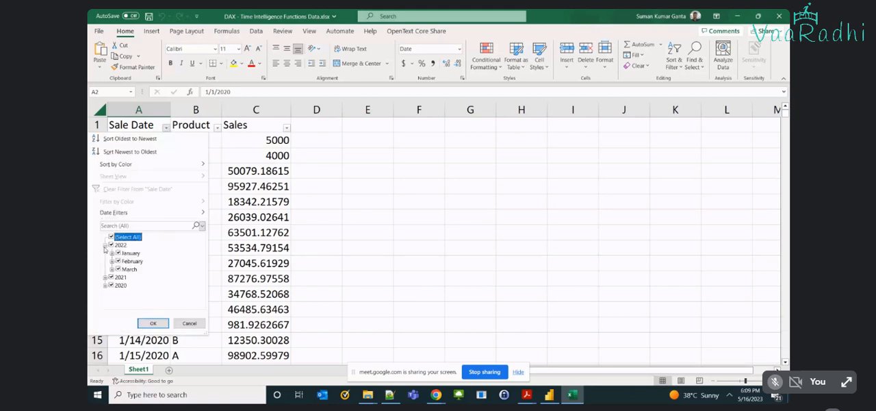
pyautogui.click(113, 269)
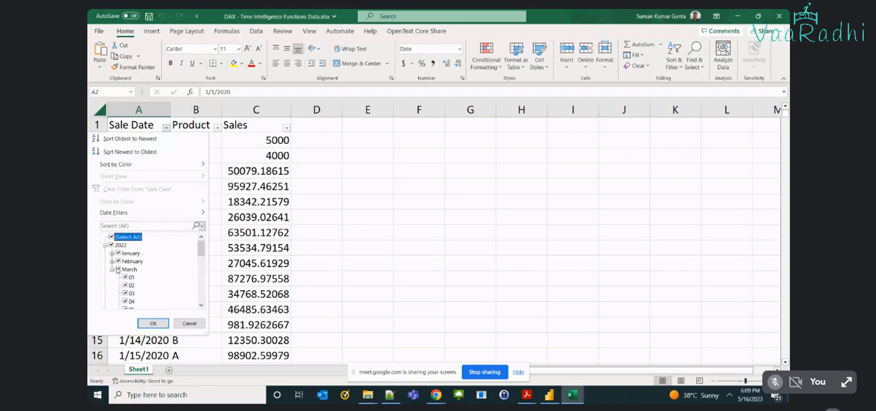
pyautogui.click(113, 269)
pyautogui.click(106, 244)
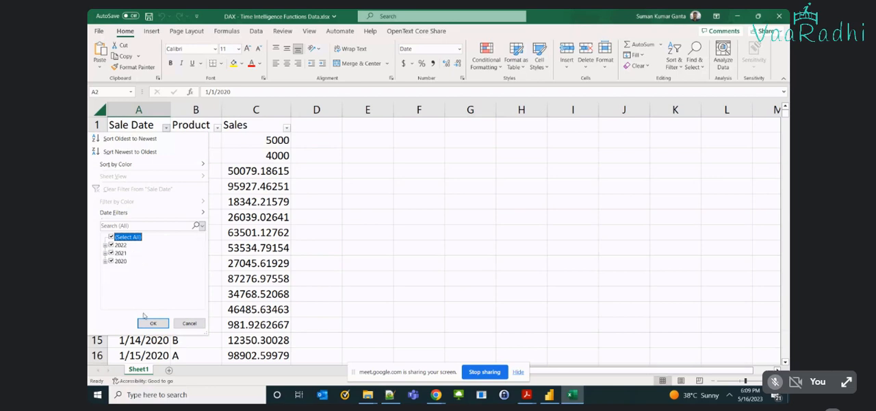
pyautogui.click(152, 322)
pyautogui.click(218, 142)
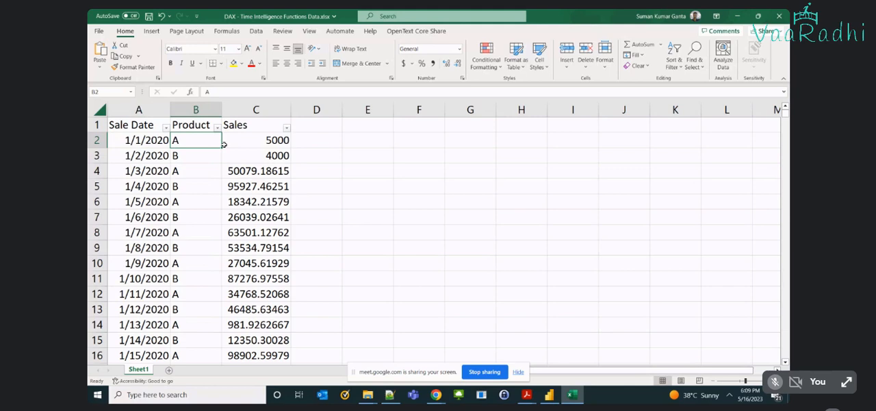
pyautogui.click(226, 141)
pyautogui.scroll(-3, 289, 255)
pyautogui.scroll(3, 289, 256)
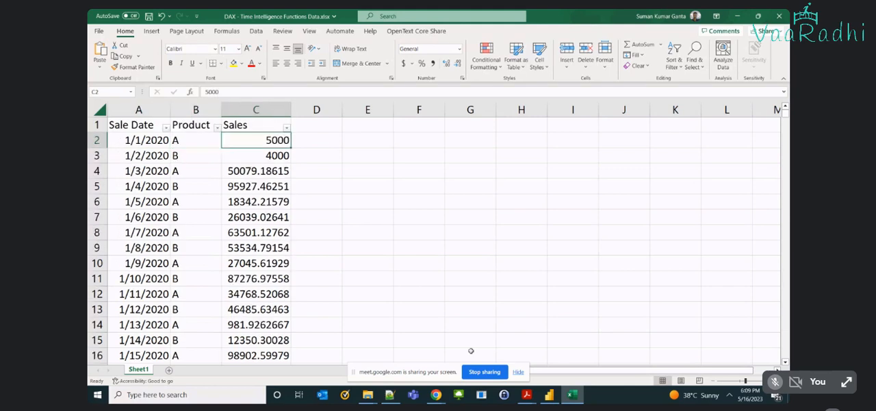
# Hide the screen-sharing bar and switch to Power BI Desktop.
pyautogui.click(519, 372)
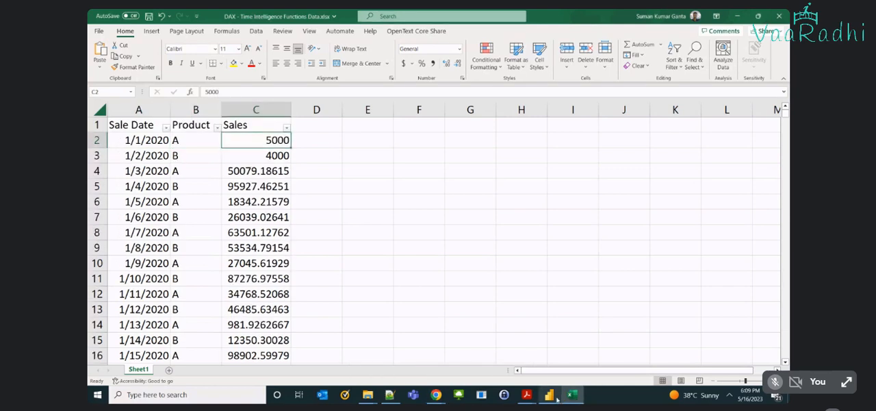
pyautogui.click(549, 393)
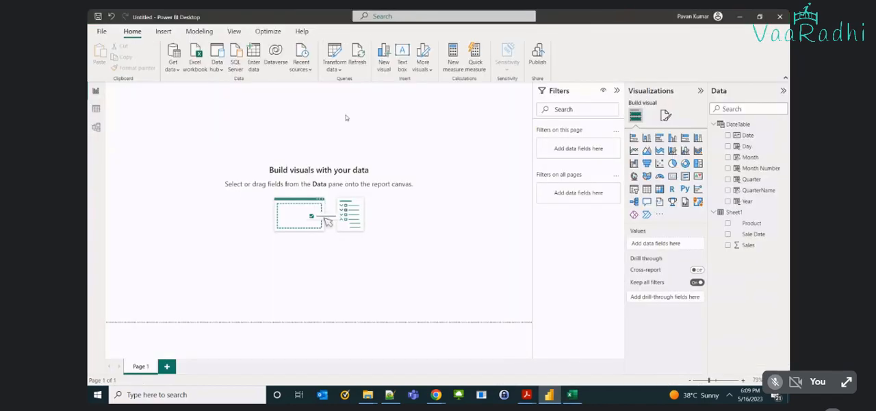
# Examine the data of the Sheet1 table and of DateTable with its CALENDARAUTO formula and Date column.
pyautogui.click(95, 109)
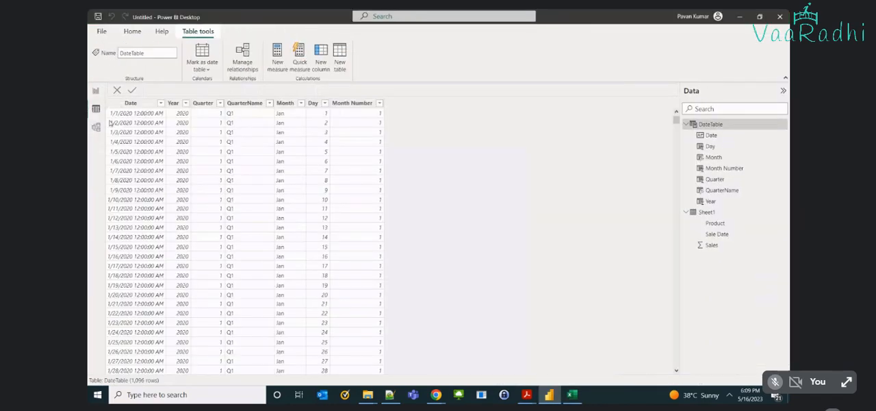
pyautogui.click(707, 212)
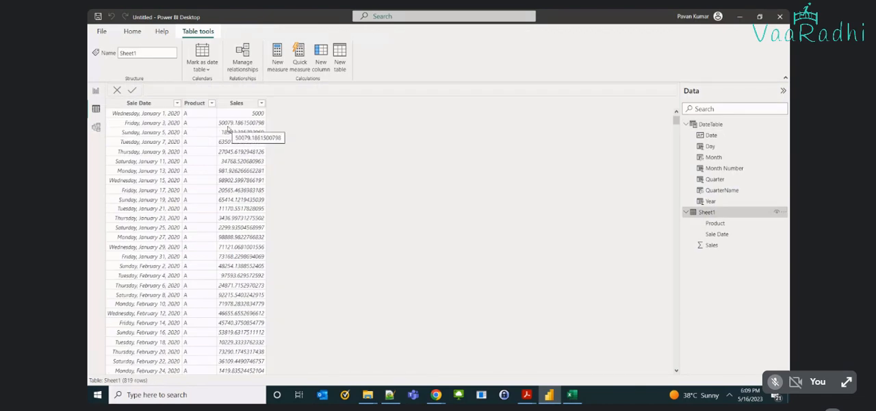
pyautogui.click(724, 123)
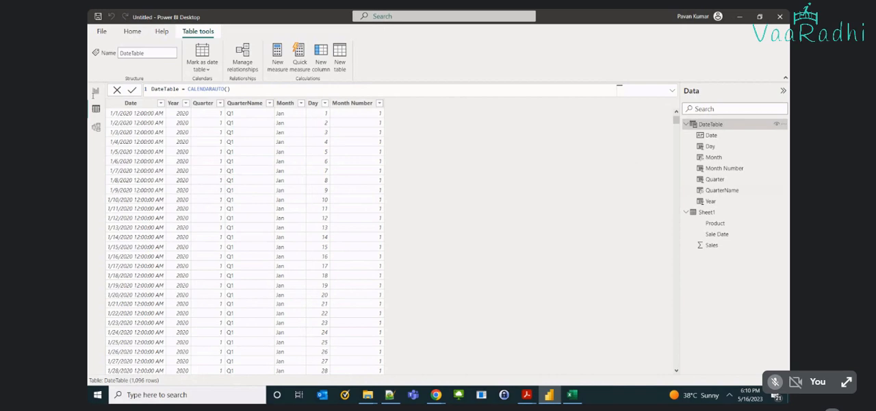
pyautogui.click(130, 103)
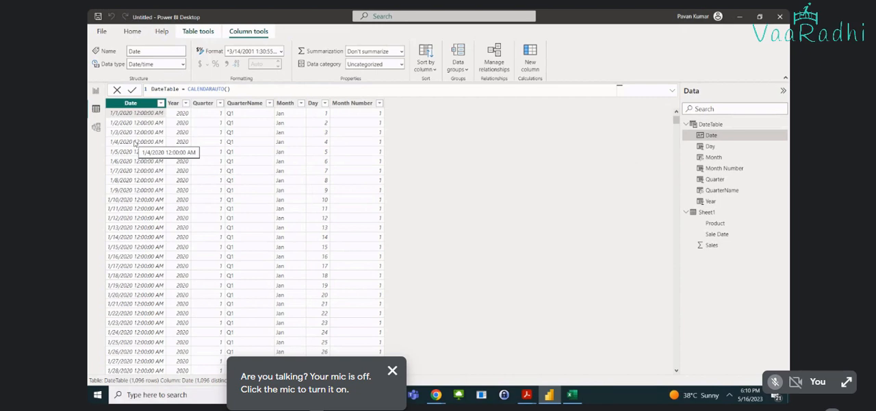
pyautogui.click(132, 104)
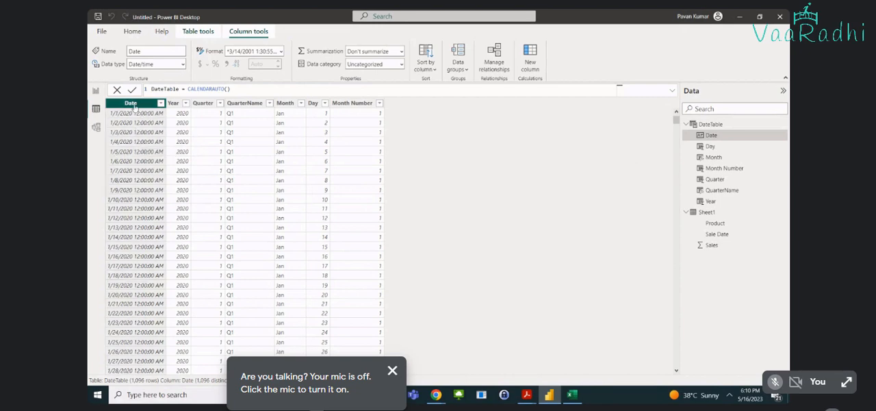
pyautogui.click(392, 370)
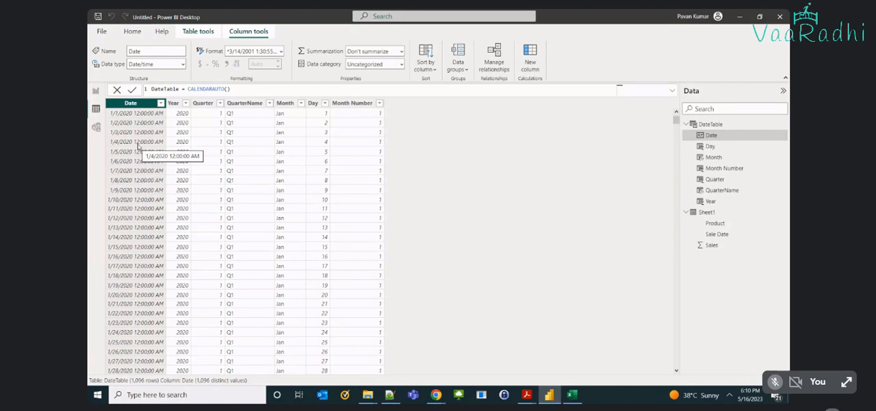
# Admit the waiting participant to the Google Meet call and return to Power BI Desktop.
pyautogui.hotkey('alt', 'Tab')
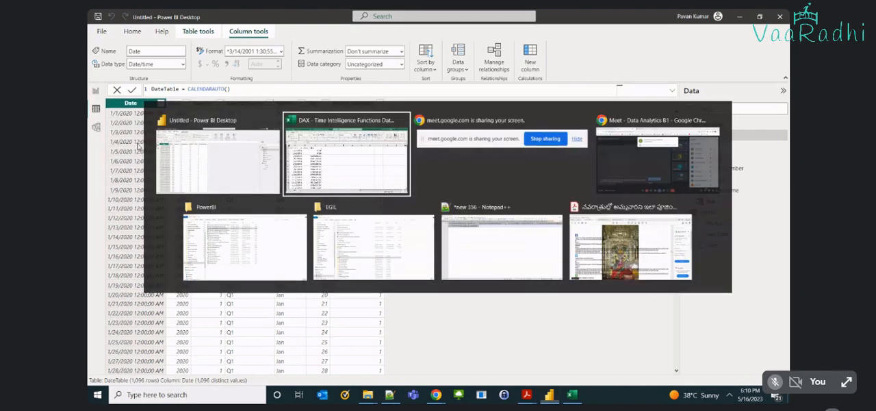
pyautogui.hotkey('alt', 'Tab')
pyautogui.hotkey('alt', 'Tab')
pyautogui.click(524, 109)
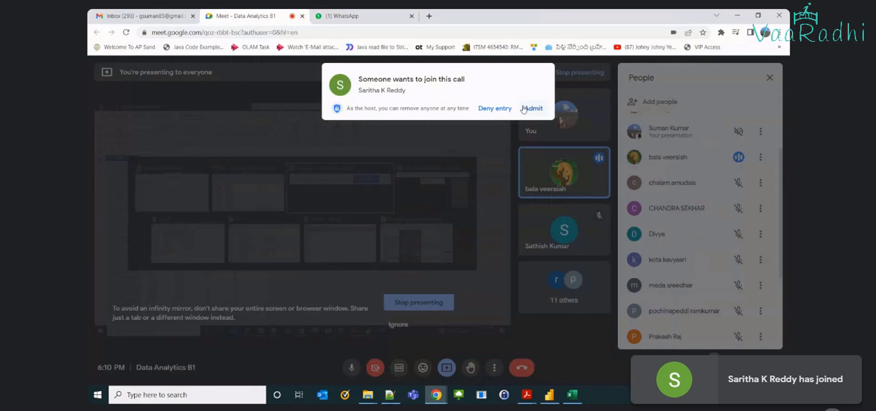
pyautogui.hotkey('alt', 'Tab')
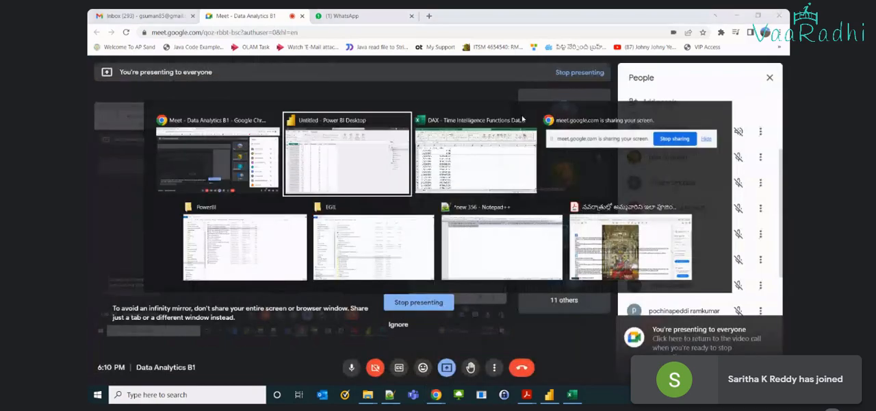
pyautogui.hotkey('alt', 'Tab')
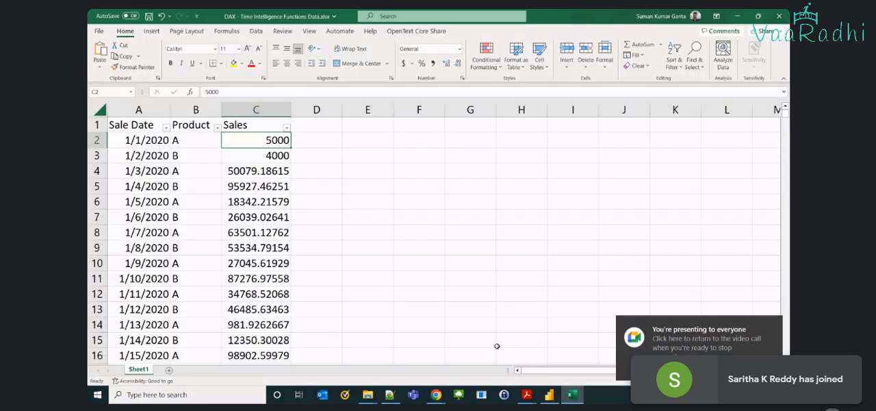
pyautogui.hotkey('alt', 'Tab')
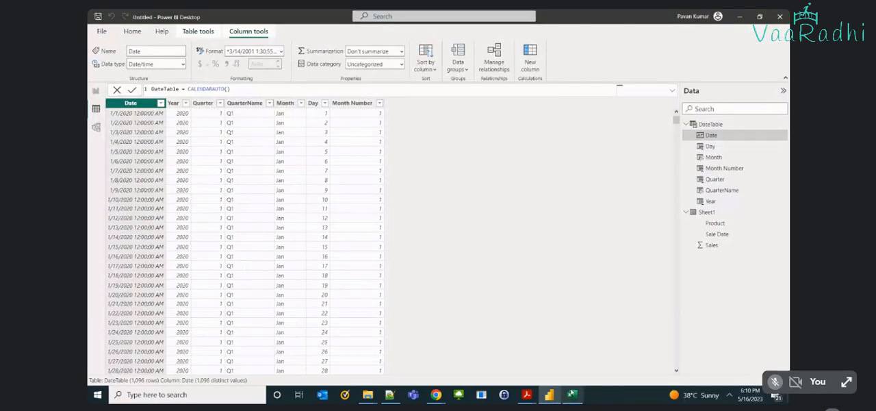
# View the Excel sales data again, then return to Power BI Desktop and show the blank report page.
pyautogui.hotkey('alt', 'Tab')
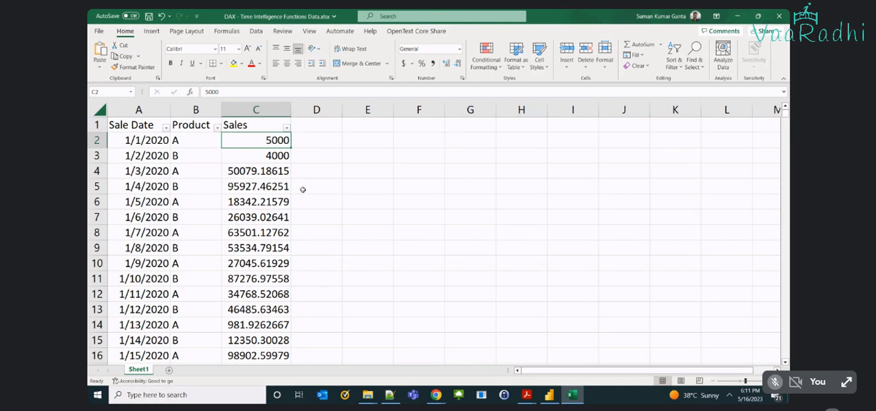
pyautogui.click(551, 395)
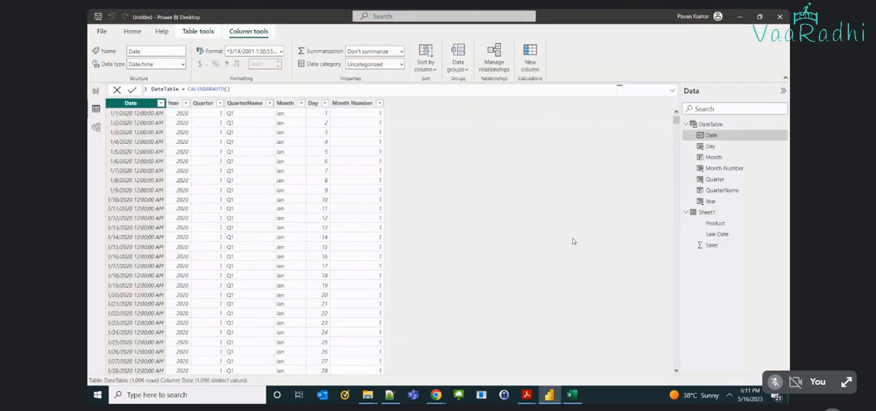
pyautogui.click(94, 90)
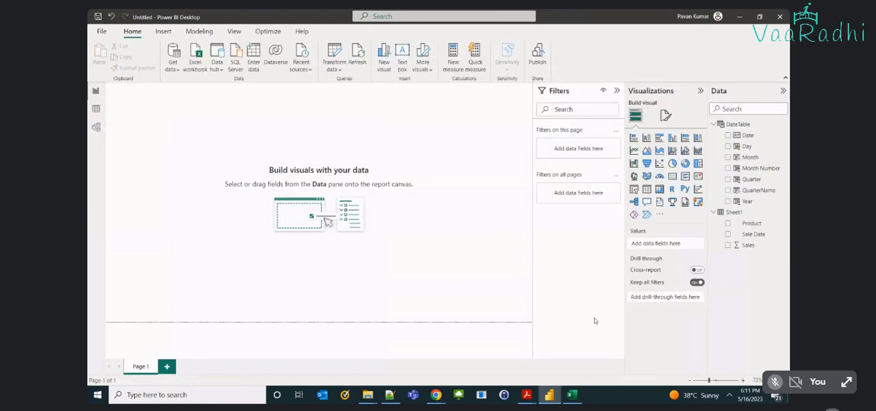
# Switch to the Excel sales workbook and enter the column header MTD in D1.
pyautogui.click(572, 394)
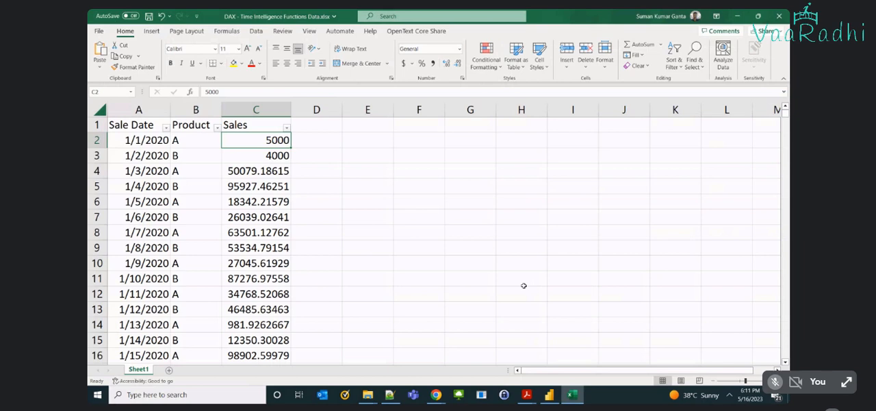
pyautogui.click(402, 187)
pyautogui.click(315, 125)
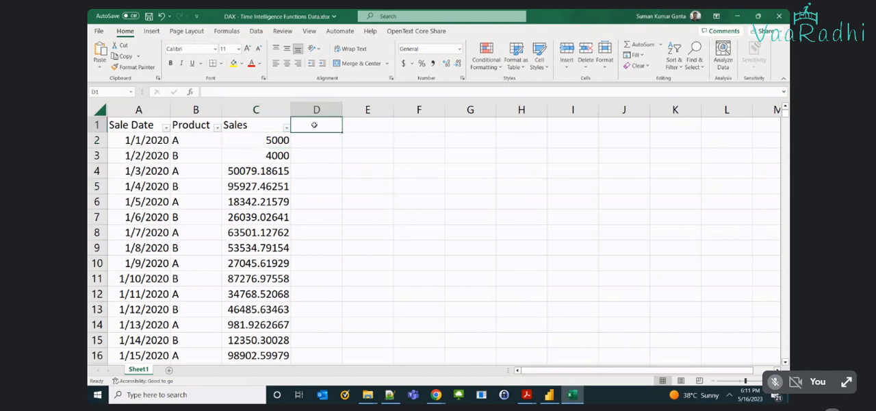
pyautogui.write('MTD')
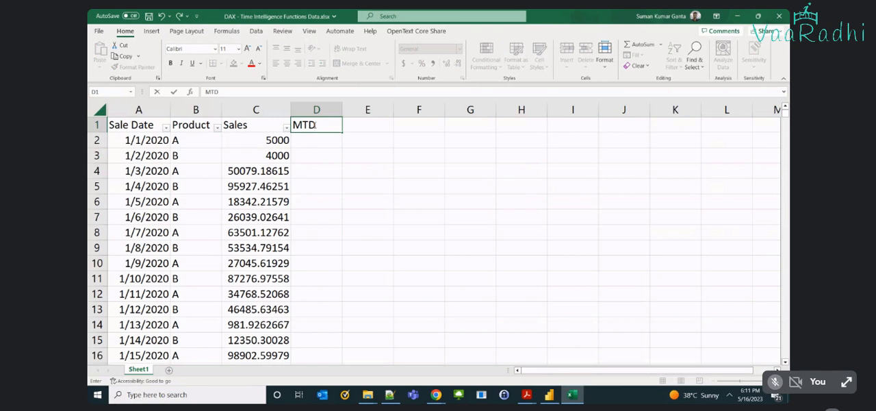
pyautogui.press('Tab')
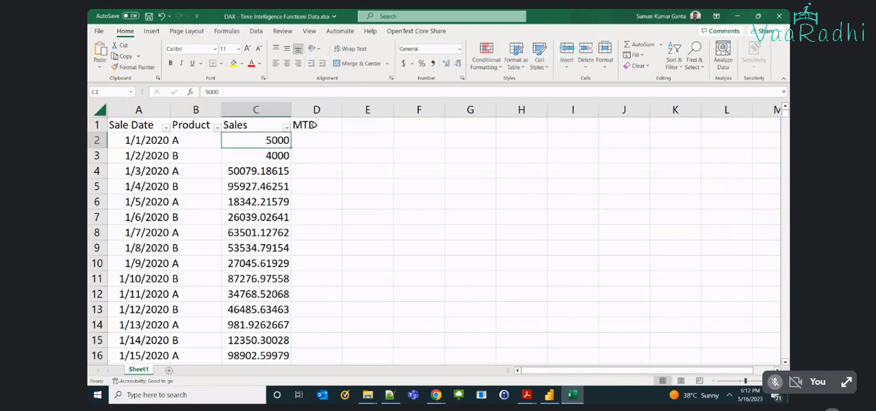
# Enter 5000 in D2 as the MTD value for 1/1/2020.
pyautogui.press('Right')
pyautogui.write('5000')
pyautogui.press('Return')
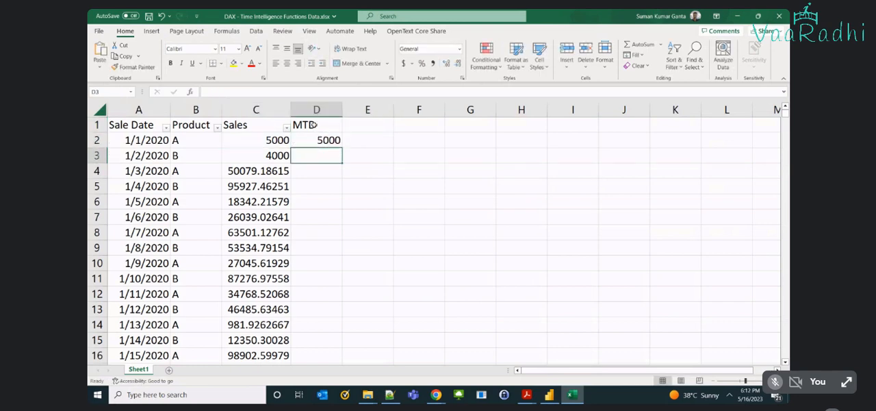
# Enter 9000 in D3 as the MTD value for 1/2/2020, adding the first two days' sales.
pyautogui.press('Left')
pyautogui.hotkey('shift', 'Up')
pyautogui.press('Right')
pyautogui.write('9000')
pyautogui.press('Return')
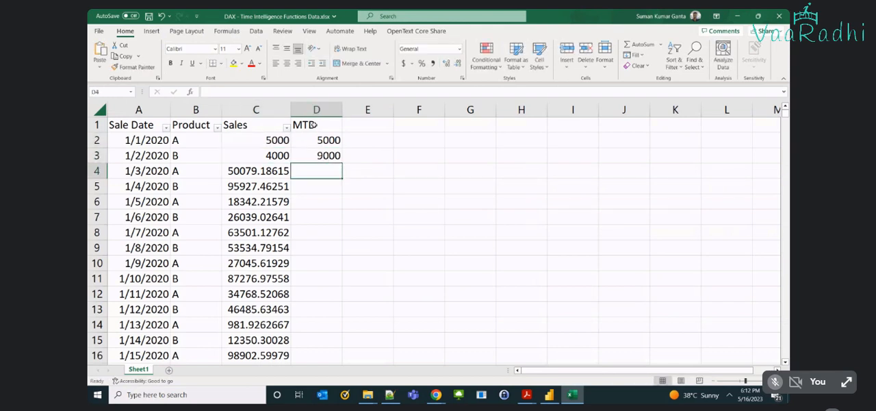
# Enter 59097 in D4 as the MTD value for 1/3/2020, adding the first three days' sales.
pyautogui.press('Left')
pyautogui.hotkey('shift', 'Up')
pyautogui.hotkey('shift', 'Up')
pyautogui.press('Right')
pyautogui.write('59097')
pyautogui.press('Return')
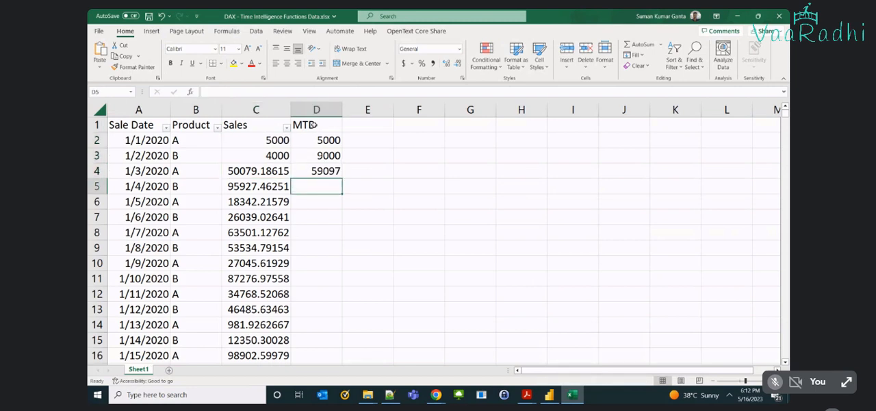
# Highlight the sales through 1/4/2020 in C2:C5, and compare the first two days' sales with their MTD values.
pyautogui.press('Left')
pyautogui.hotkey('shift', 'Up')
pyautogui.hotkey('shift', 'Up')
pyautogui.hotkey('shift', 'Up')
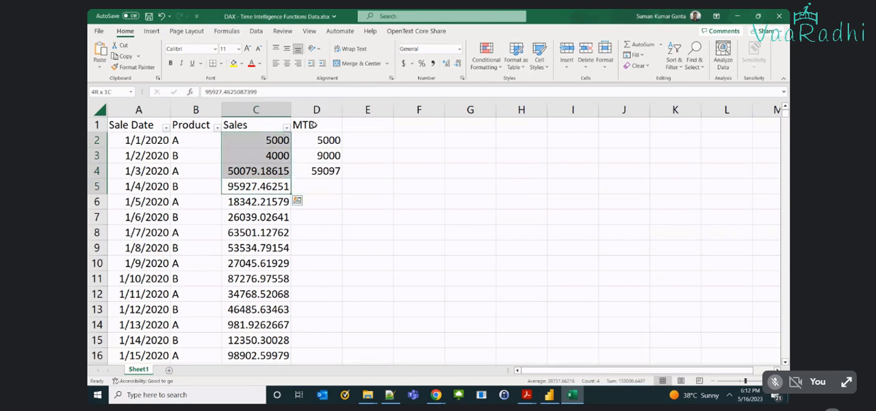
pyautogui.press('Left')
pyautogui.press('Up')
pyautogui.press('Up')
pyautogui.press('Up')
pyautogui.press('Right')
pyautogui.press('Right')
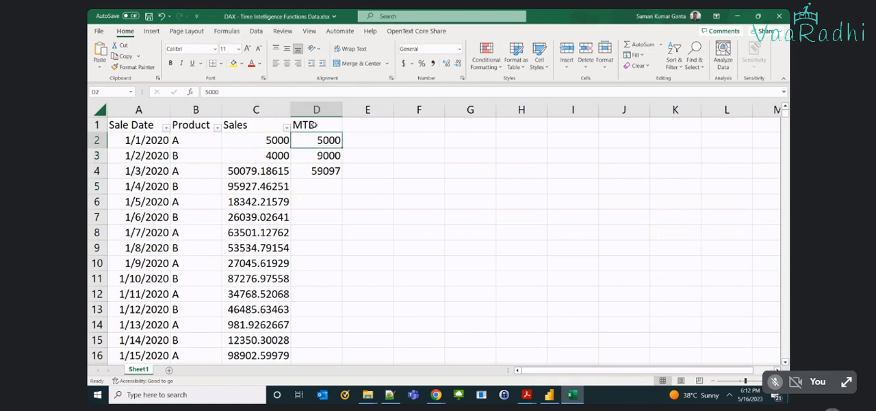
pyautogui.press('Left')
pyautogui.press('Down')
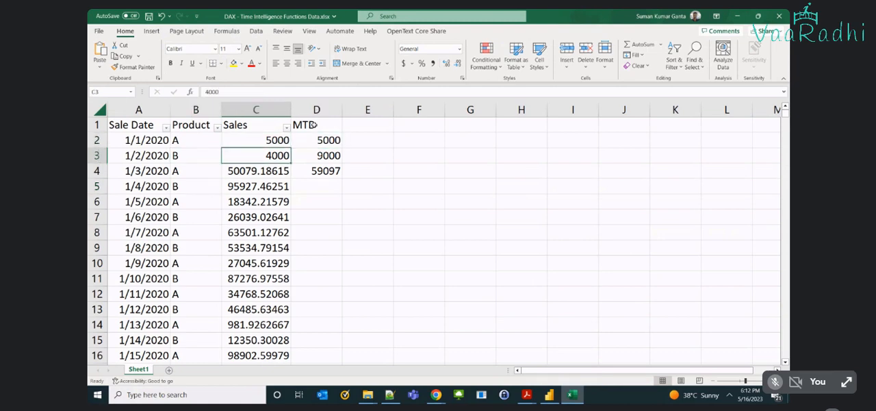
# Examine the 1/3/2020 row and highlight the sales that contribute to its MTD value in D4.
pyautogui.press('Left')
pyautogui.press('Left')
pyautogui.press('Down')
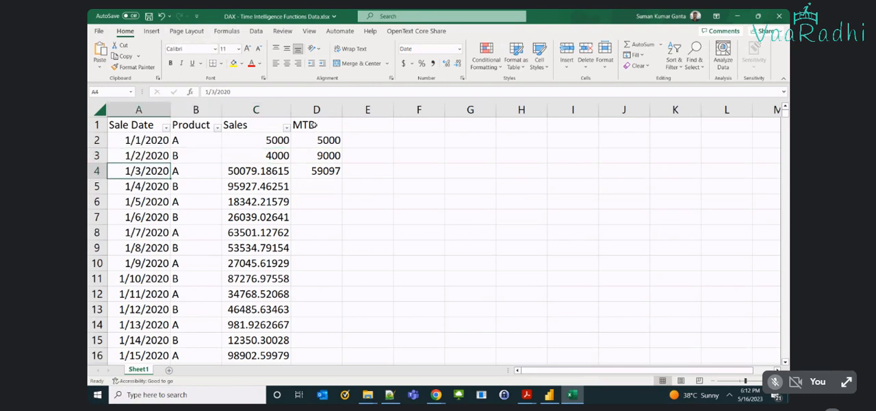
pyautogui.hotkey('shift', 'Right')
pyautogui.hotkey('shift', 'Right')
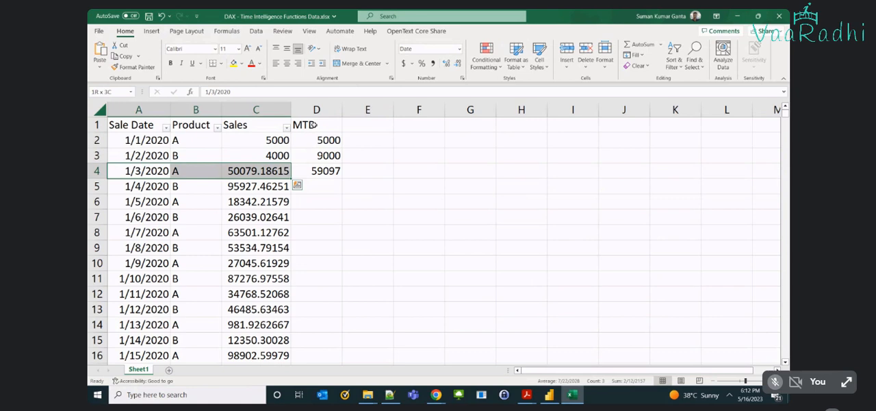
pyautogui.press('Right')
pyautogui.press('Right')
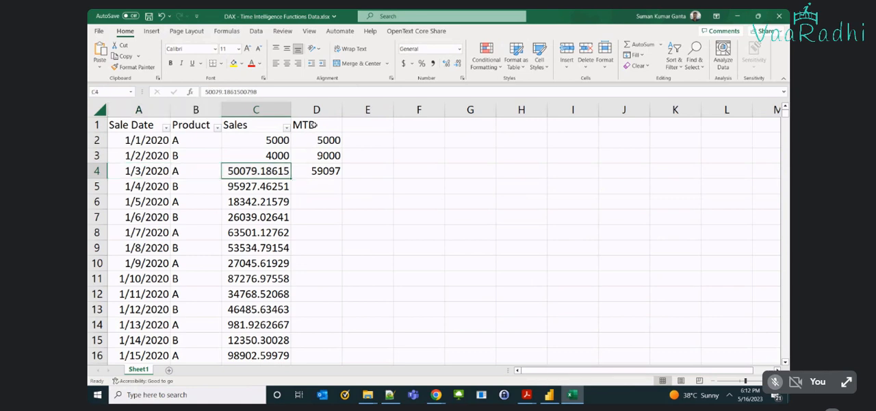
pyautogui.press('Left')
pyautogui.press('Left')
pyautogui.press('Right')
pyautogui.press('Right')
pyautogui.hotkey('shift', 'Up')
pyautogui.hotkey('shift', 'Up')
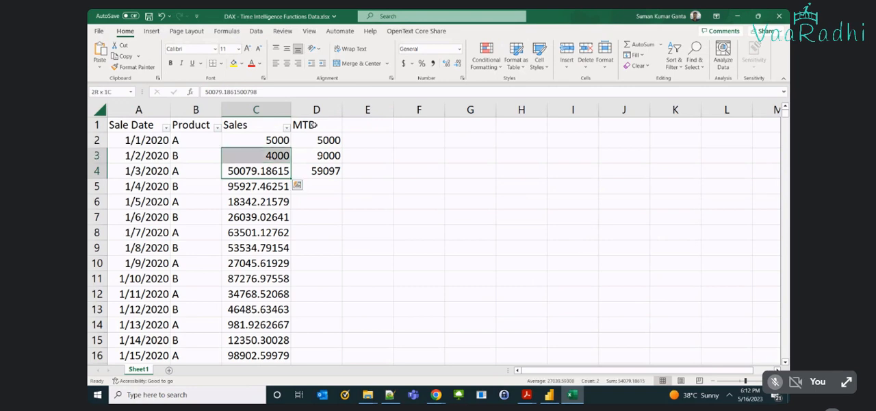
pyautogui.press('Right')
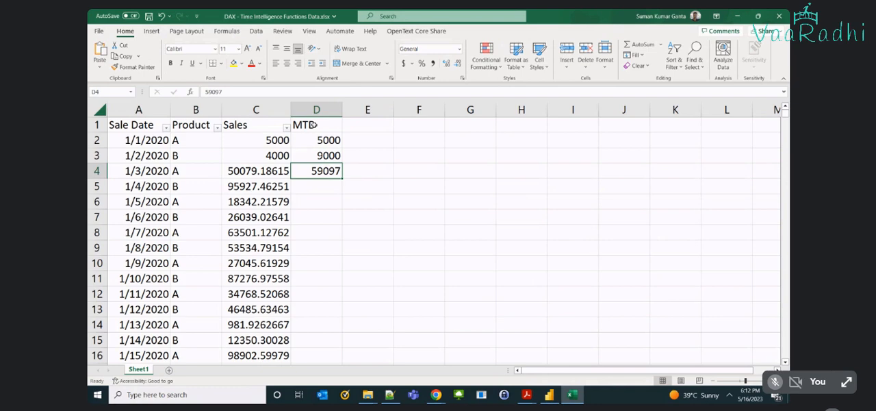
# Clear the MTD header and values from D1:D4.
pyautogui.hotkey('shift', 'Up')
pyautogui.hotkey('shift', 'Up')
pyautogui.hotkey('shift', 'Up')
pyautogui.press('Delete')
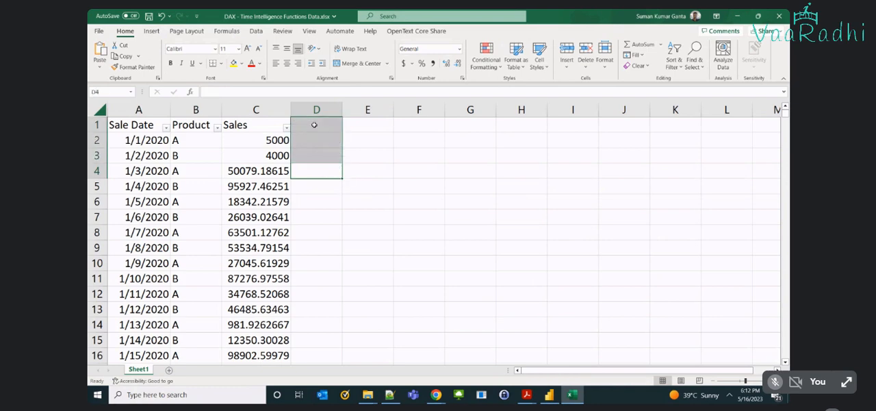
pyautogui.click(330, 166)
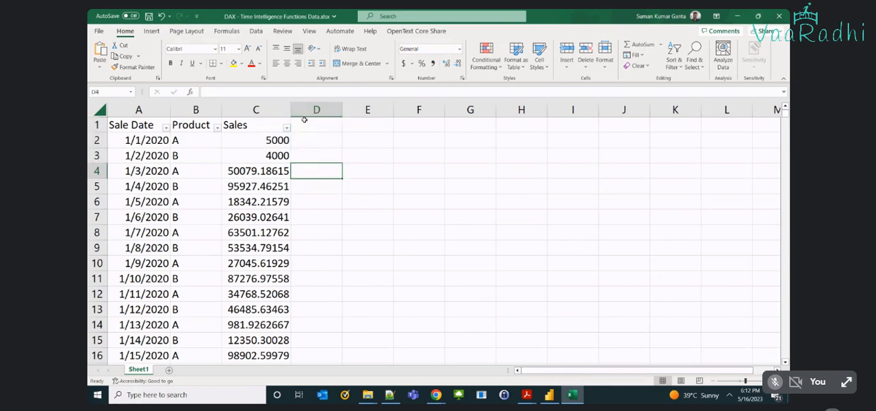
pyautogui.click(305, 122)
pyautogui.click(304, 140)
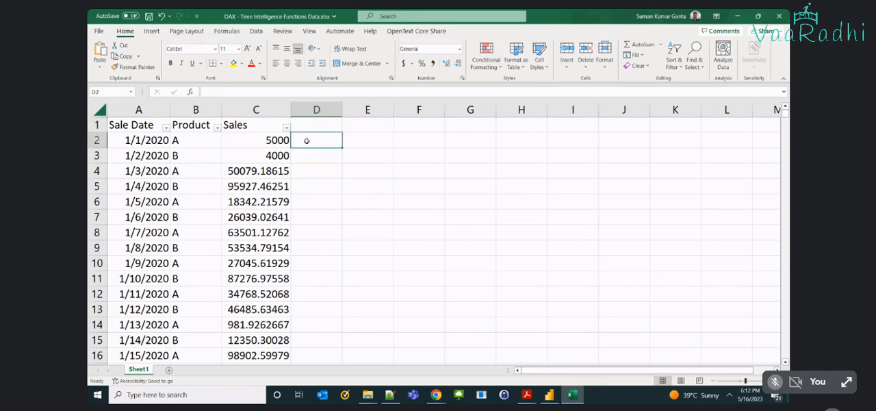
# Find the change from January to February 2020 and copy the 2/1/2020 sales amount from C33 into D33.
pyautogui.scroll(-7, 233, 239)
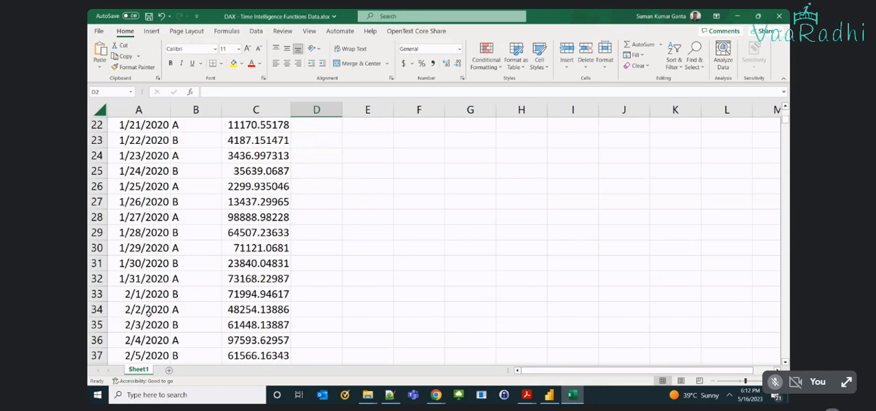
pyautogui.moveTo(145, 278); pyautogui.dragTo(273, 284)
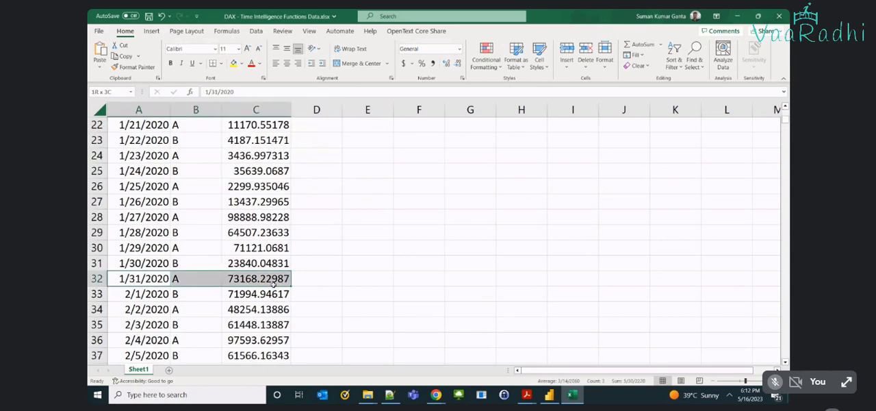
pyautogui.click(273, 284)
pyautogui.click(164, 282)
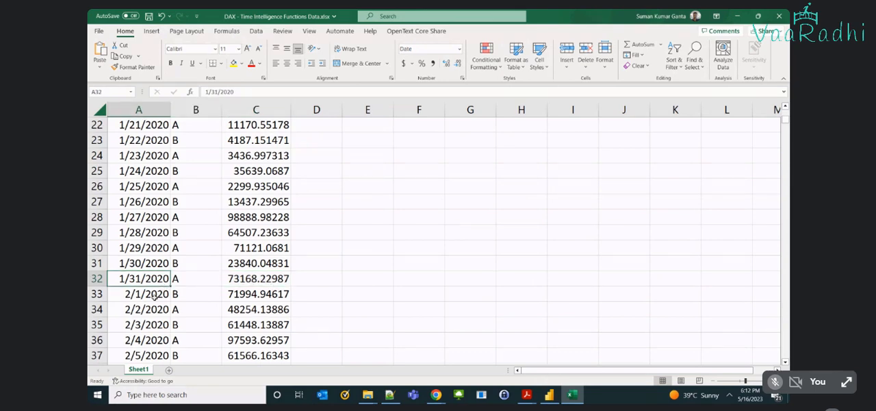
pyautogui.click(300, 293)
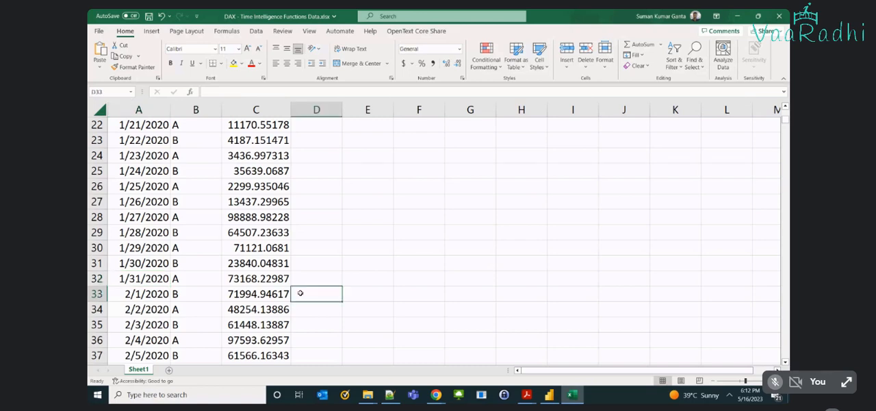
pyautogui.click(261, 295)
pyautogui.hotkey('ctrl', 'c')
pyautogui.click(298, 295)
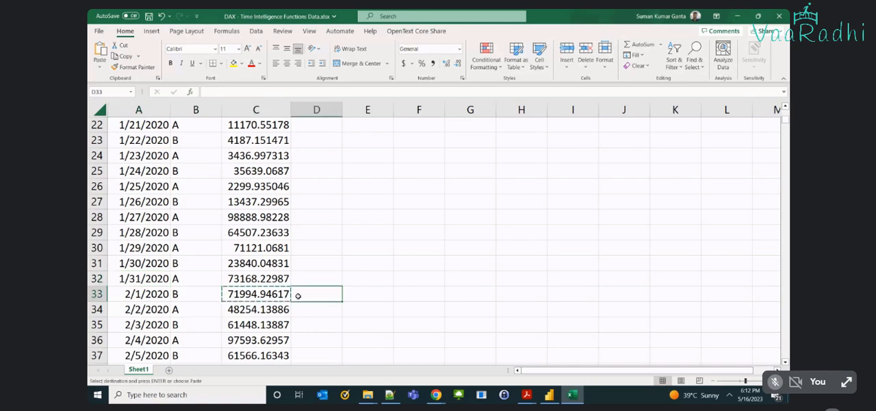
pyautogui.hotkey('ctrl', 'v')
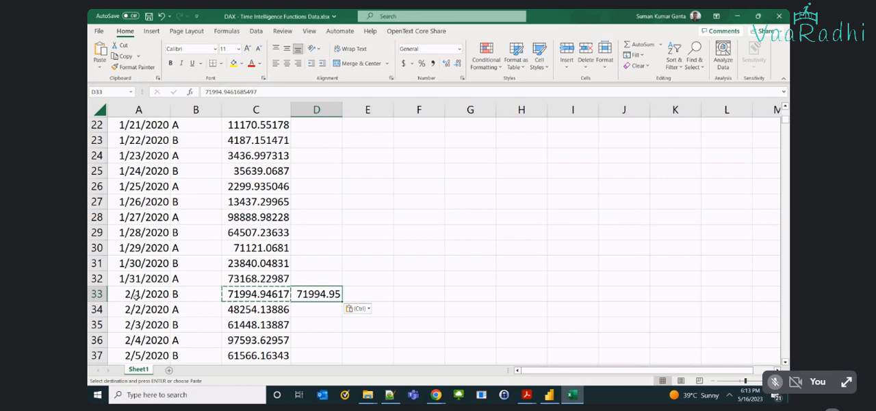
# Select the January 2020 sales in C2:C32 to read their sum, and enter 12640000 in D32 for 1/31/2020.
pyautogui.press('Up')
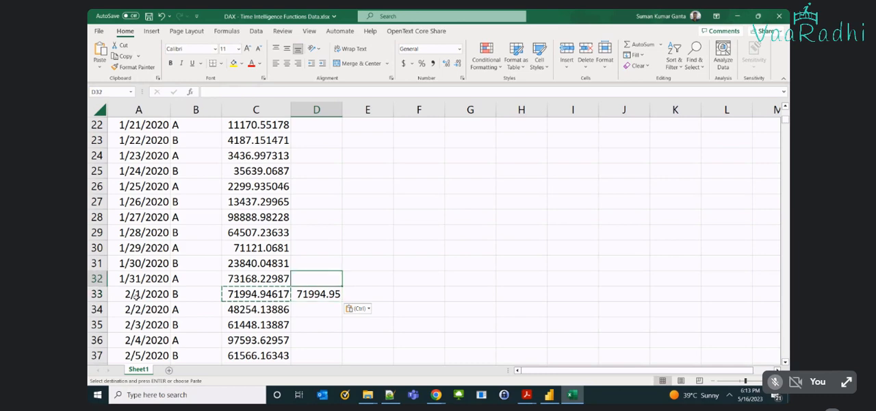
pyautogui.press('Left')
pyautogui.hotkey('ctrl', 'shift', 'Up')
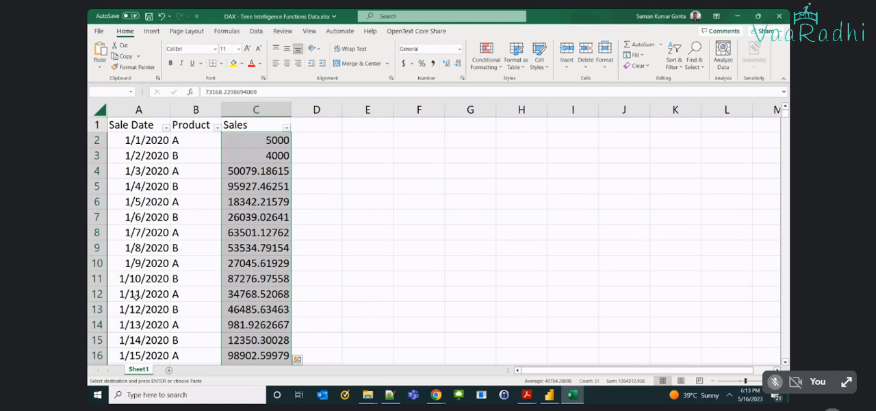
pyautogui.scroll(-13, 136, 296)
pyautogui.scroll(4, 279, 204)
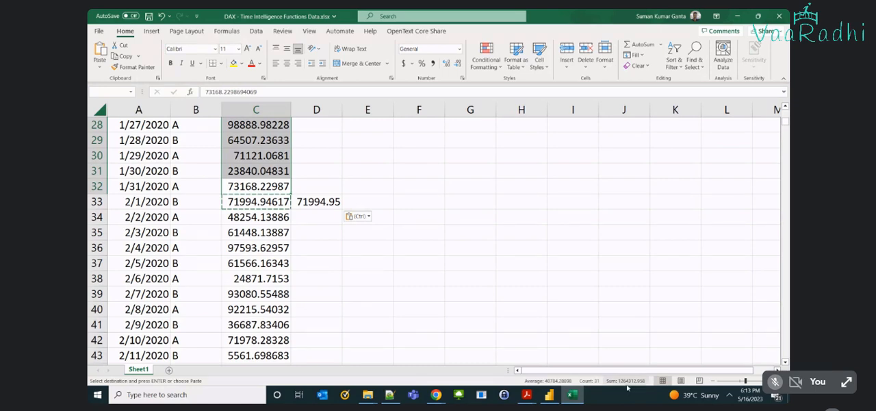
pyautogui.click(324, 189)
pyautogui.write('12')
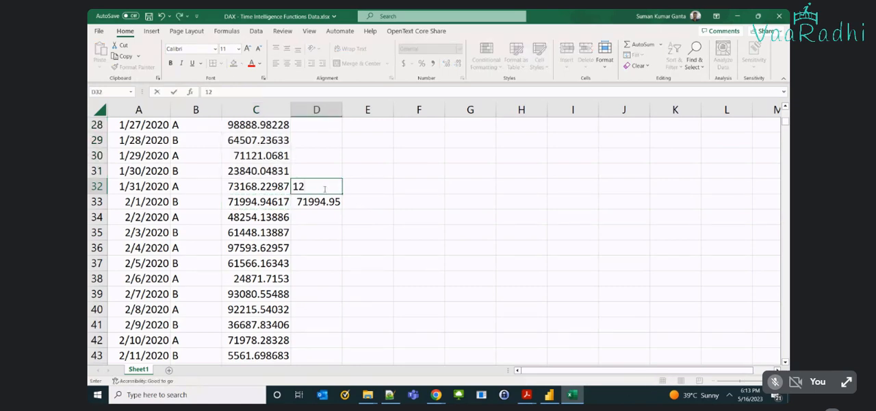
pyautogui.write('640000')
pyautogui.press('Return')
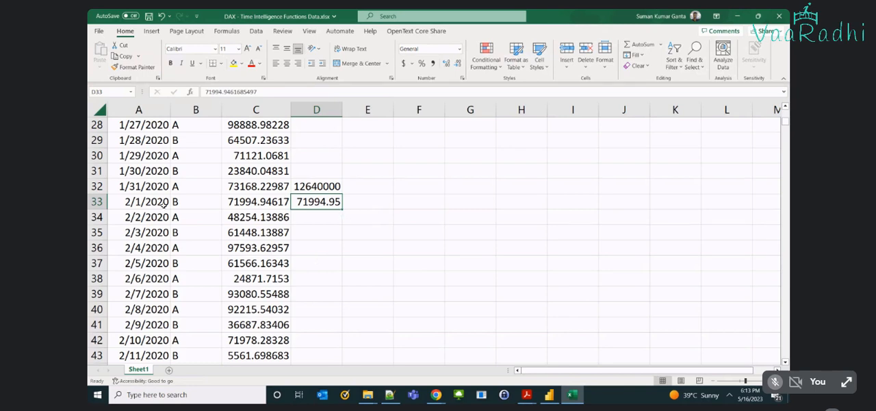
# Compare the 2/1/2020 sales with the MTD value beside it, and highlight the 2/1 and 2/2/2020 sales in C33:C34.
pyautogui.click(267, 198)
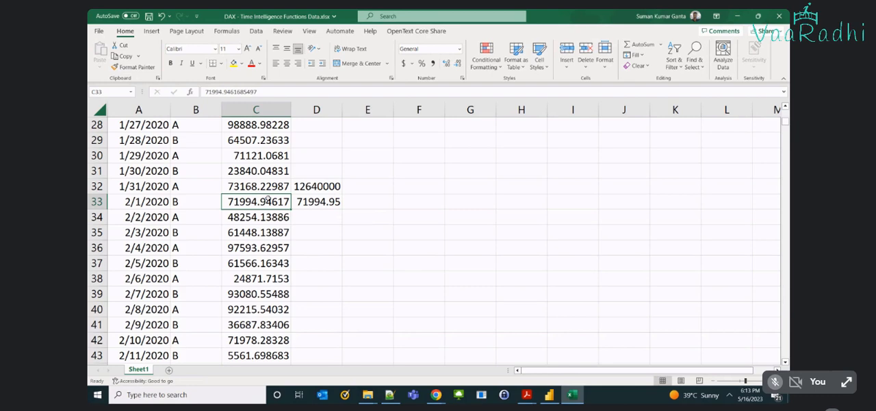
pyautogui.click(316, 202)
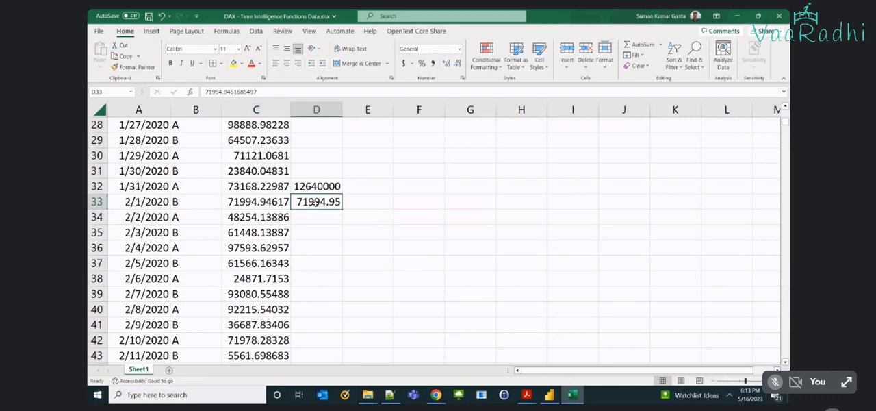
pyautogui.click(146, 202)
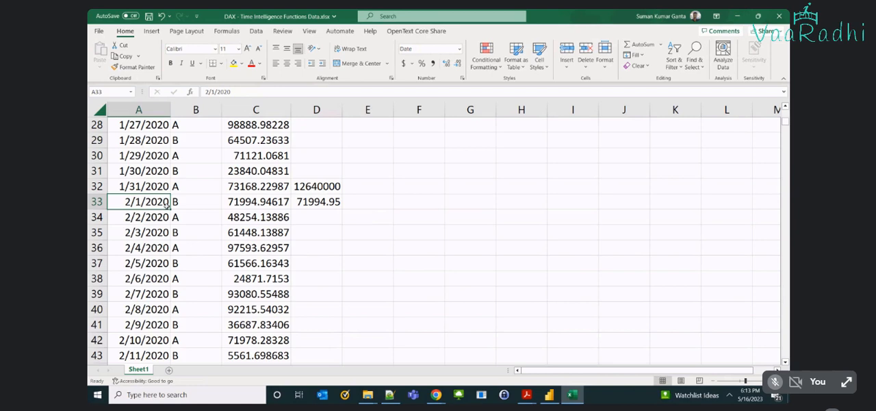
pyautogui.click(228, 217)
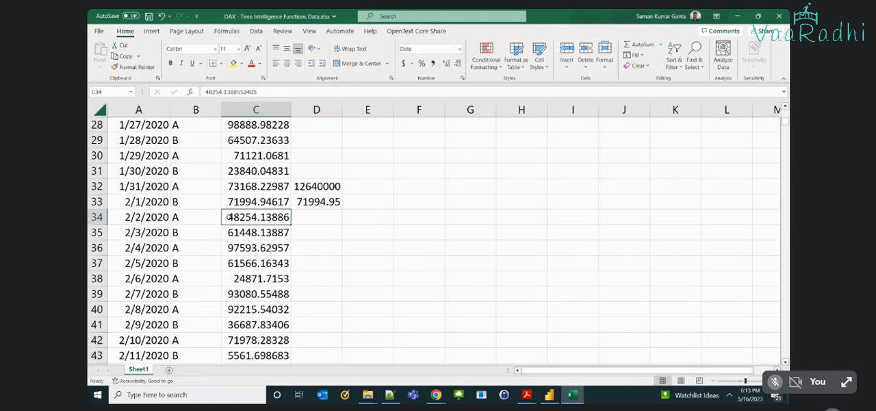
pyautogui.moveTo(228, 217); pyautogui.dragTo(251, 201)
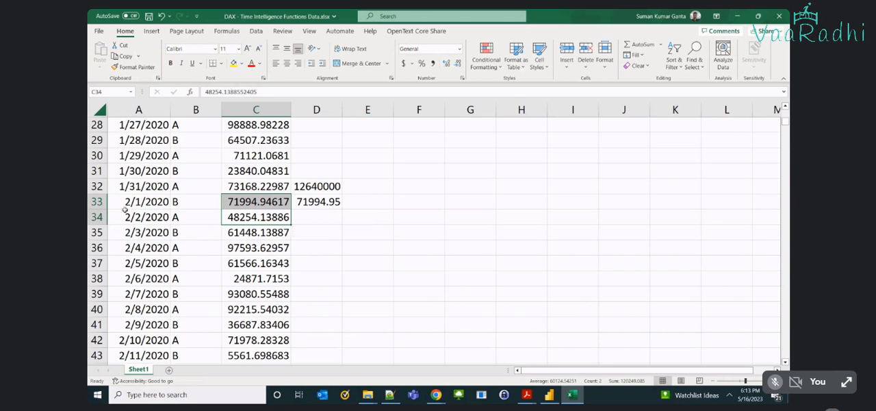
pyautogui.scroll(9, 291, 193)
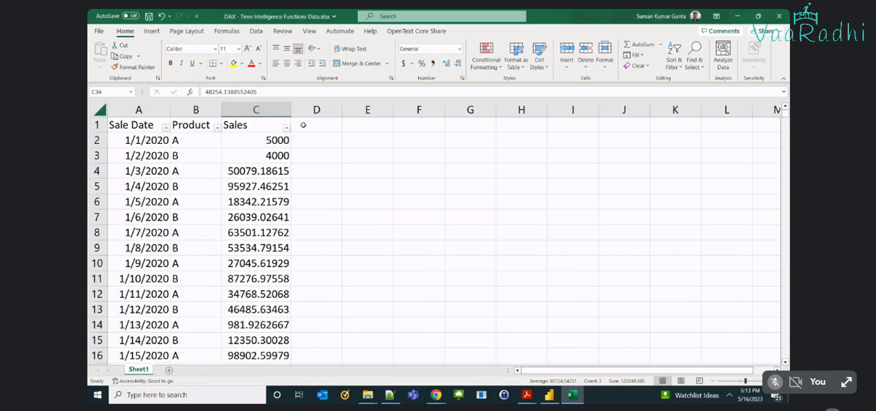
# Clear the example MTD values from D32:D33 and delete column D from the sheet.
pyautogui.scroll(-3, 342, 279)
pyautogui.scroll(-6, 342, 279)
pyautogui.click(326, 186)
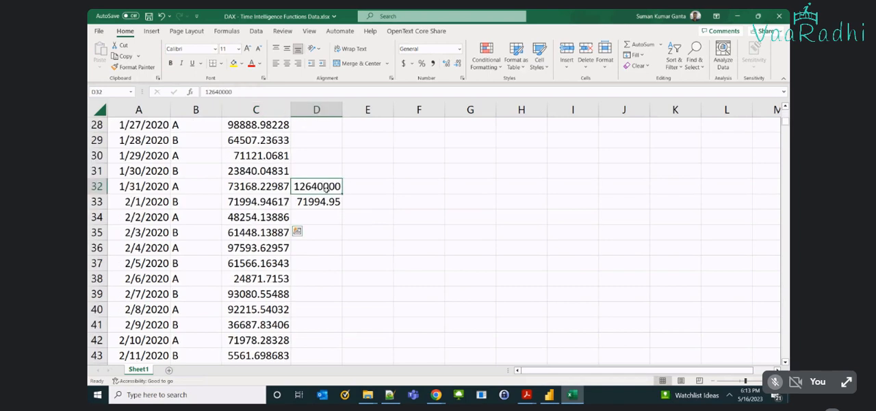
pyautogui.moveTo(327, 186); pyautogui.dragTo(327, 200)
pyautogui.press('Delete')
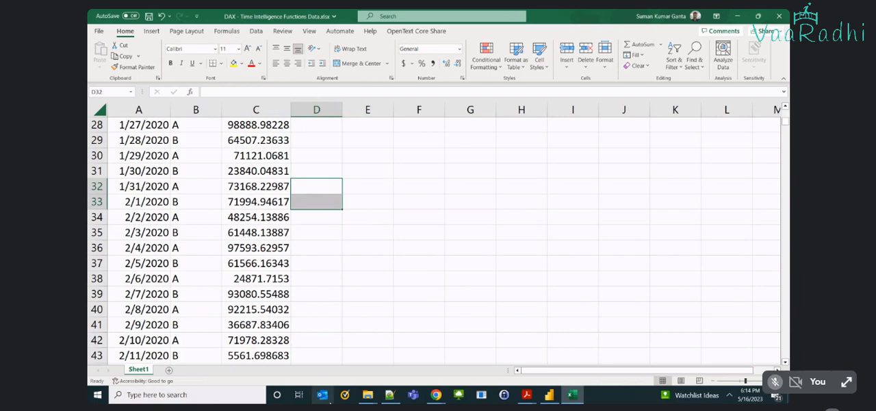
pyautogui.scroll(9, 381, 221)
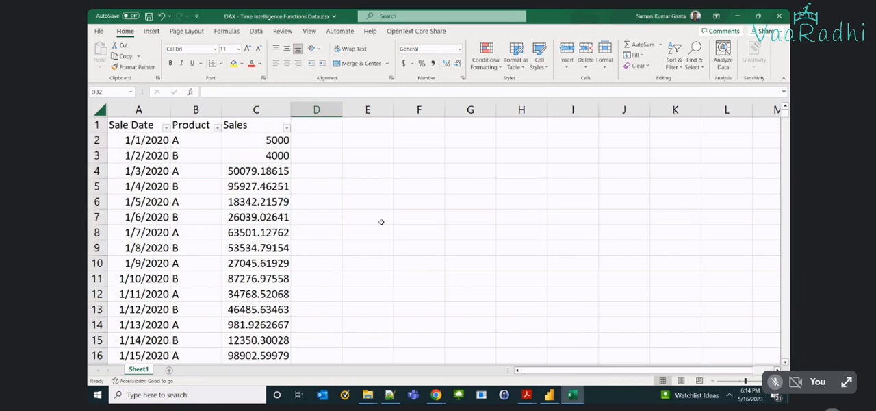
pyautogui.click(315, 110)
pyautogui.rightClick(315, 109)
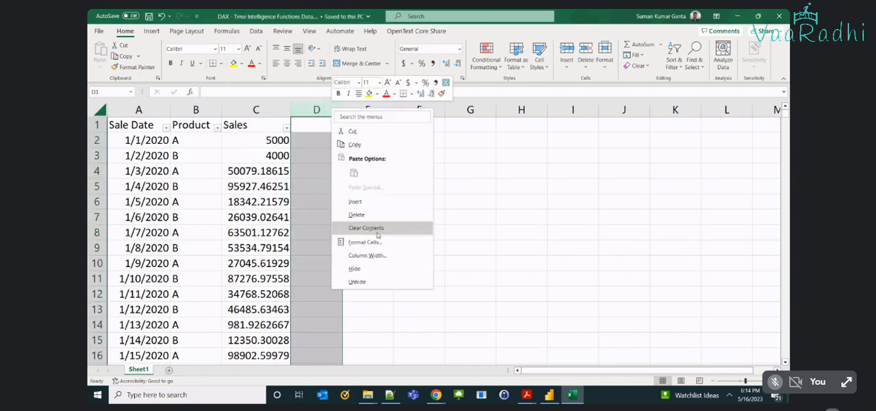
pyautogui.click(363, 213)
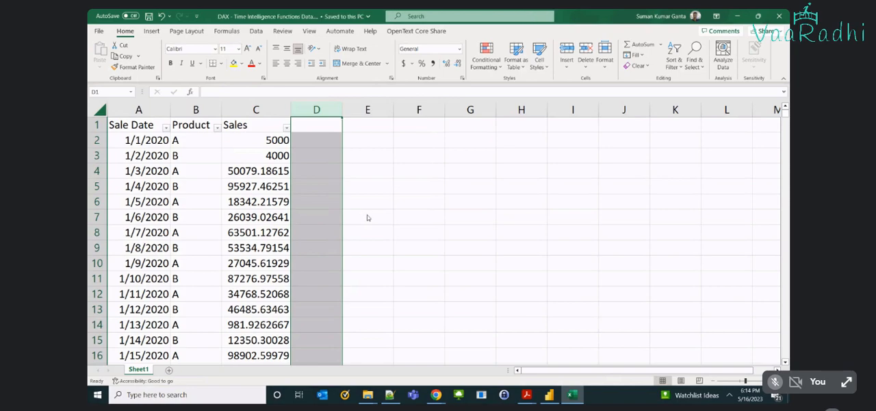
# Switch to Power BI Desktop and begin the measure Month to Date Sales with TOTALMTD over the sum of Sheet1[Sales].
pyautogui.hotkey('alt', 'Tab')
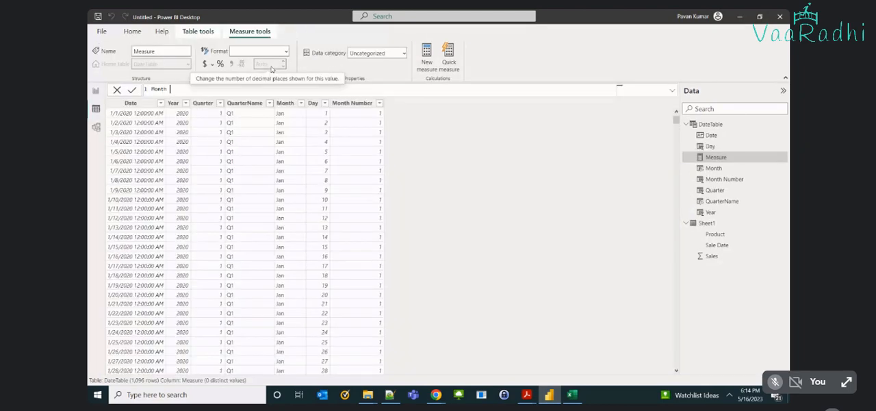
pyautogui.write('to Date Sales = tota')
pyautogui.press('Tab')
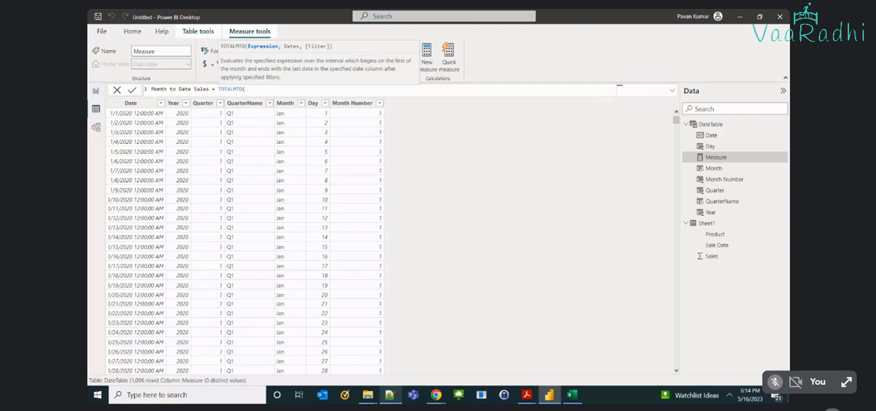
pyautogui.write('sum(sal')
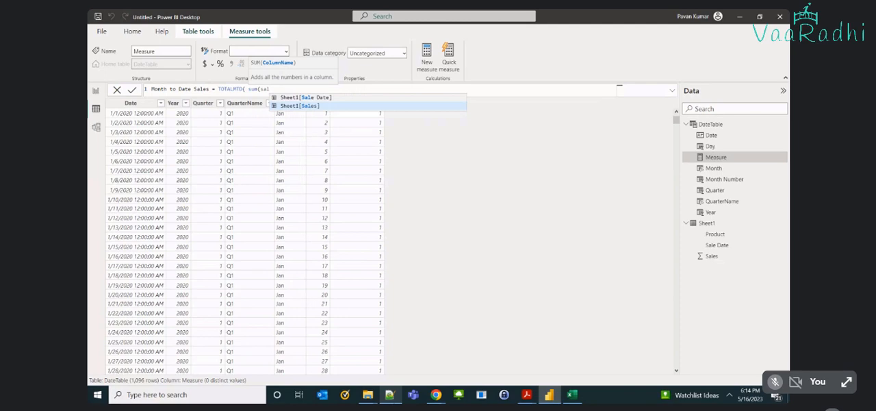
pyautogui.press('Tab')
pyautogui.write(')')
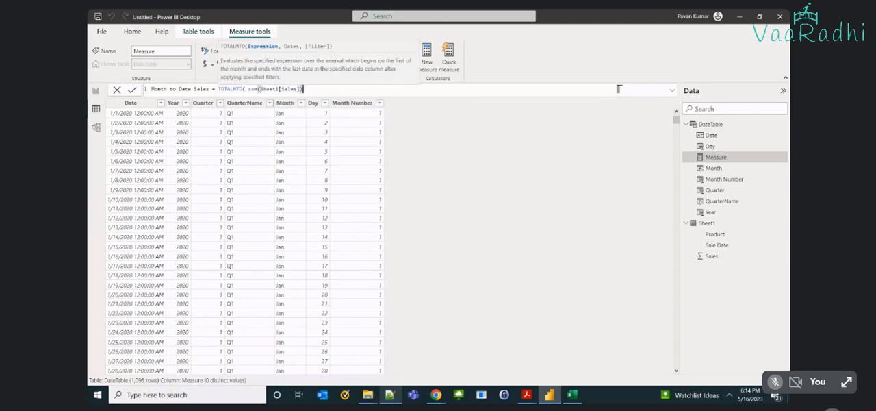
pyautogui.write(',')
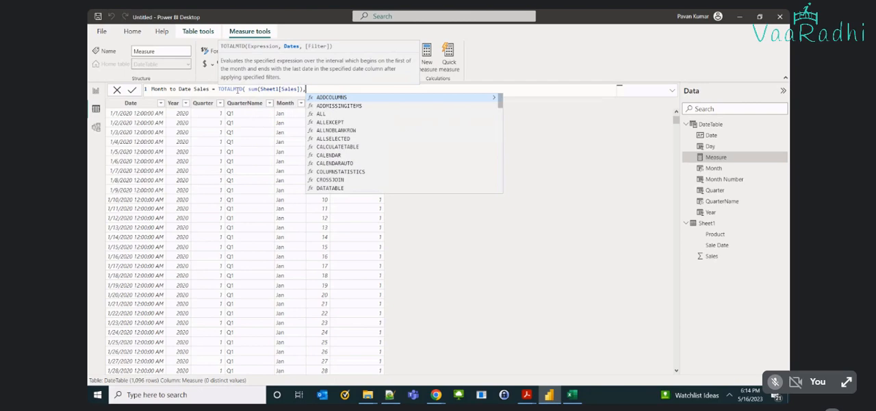
# Highlight the TOTALMTD function name and its MTD part in the measure formula for review.
pyautogui.keyDown('shift'); pyautogui.click(236, 89); pyautogui.keyUp('shift')
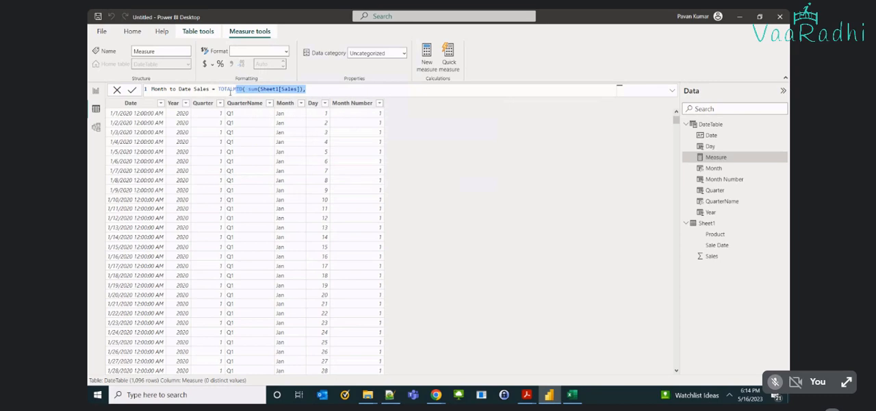
pyautogui.click(230, 89)
pyautogui.doubleClick(231, 89)
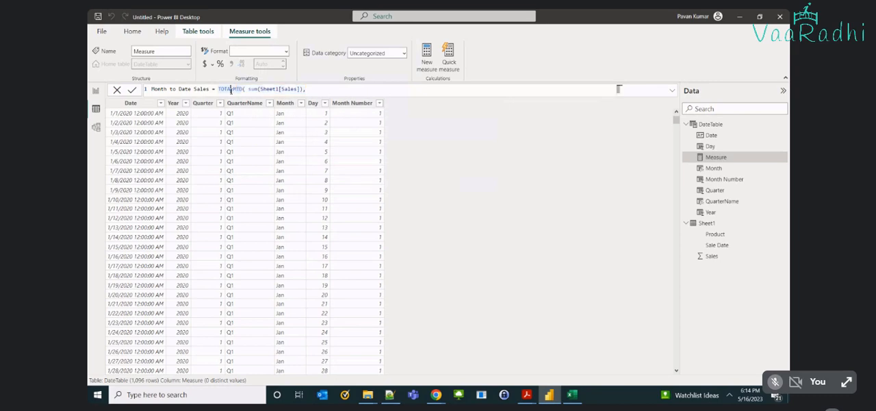
pyautogui.moveTo(233, 90); pyautogui.dragTo(242, 90)
pyautogui.click(238, 89)
pyautogui.doubleClick(238, 90)
pyautogui.doubleClick(233, 90)
# Complete the Month to Date Sales formula with DateTable[Date] as the dates argument and commit the measure.
pyautogui.write('(')
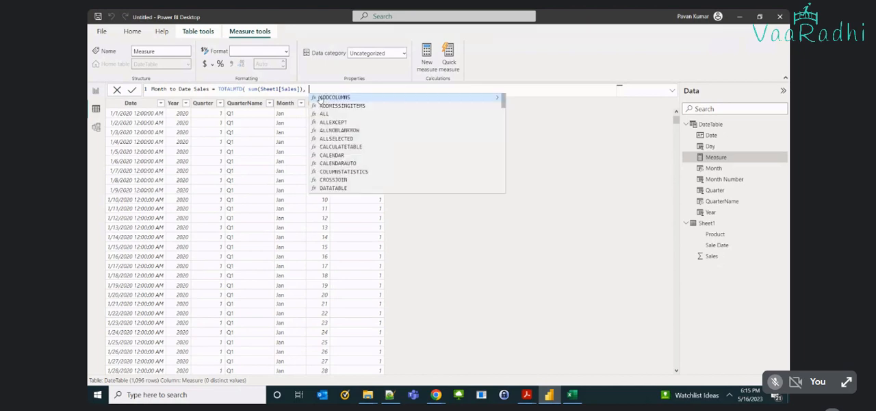
pyautogui.write('da')
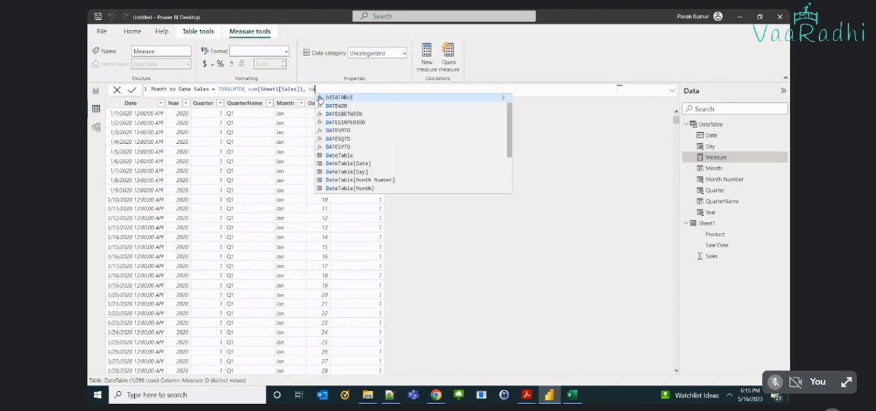
pyautogui.write('teta')
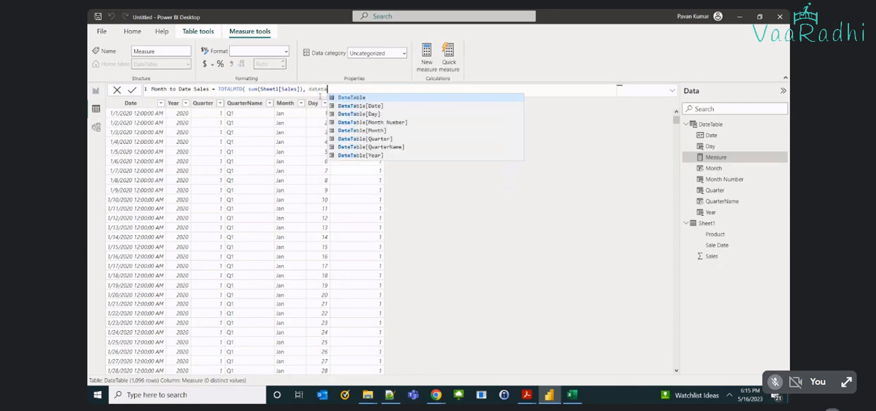
pyautogui.press('Down')
pyautogui.press('Tab')
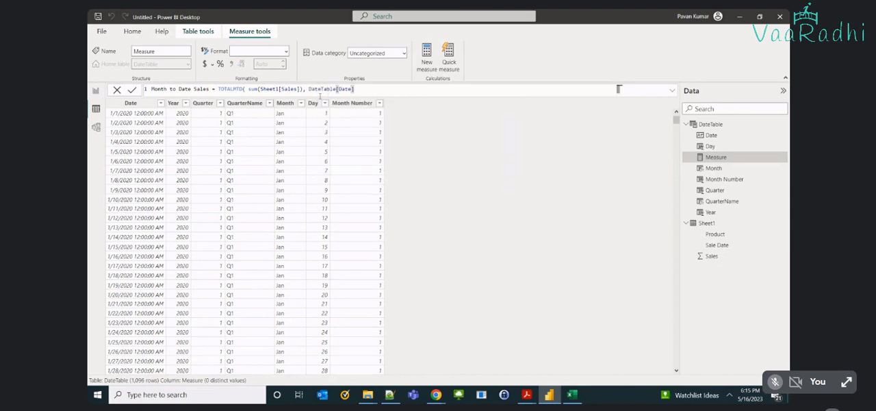
pyautogui.write(')')
pyautogui.press('Return')
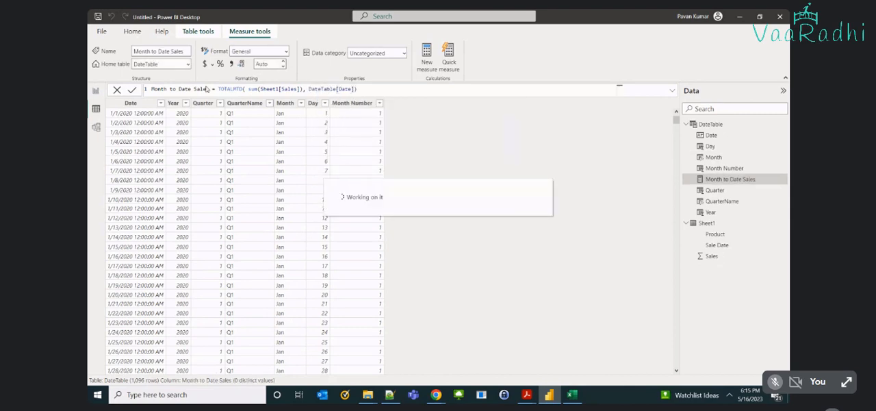
# Highlight TOTALMTD in the finished formula and examine the first sale dates and sales amounts in Sheet1.
pyautogui.doubleClick(222, 89)
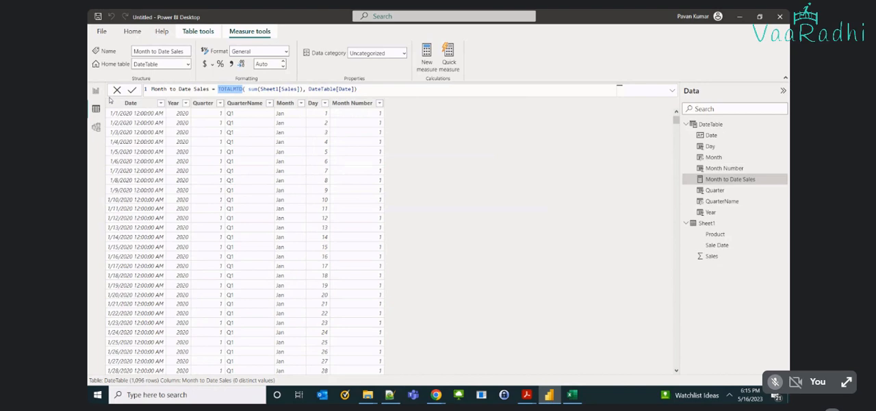
pyautogui.click(708, 223)
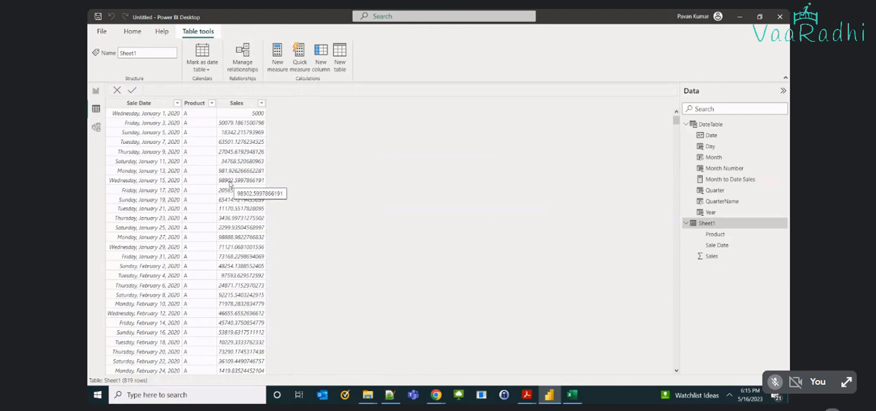
pyautogui.click(161, 115)
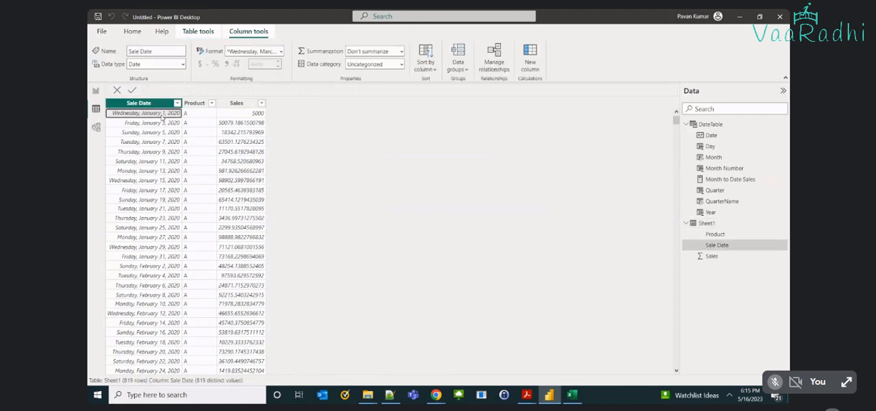
pyautogui.click(232, 119)
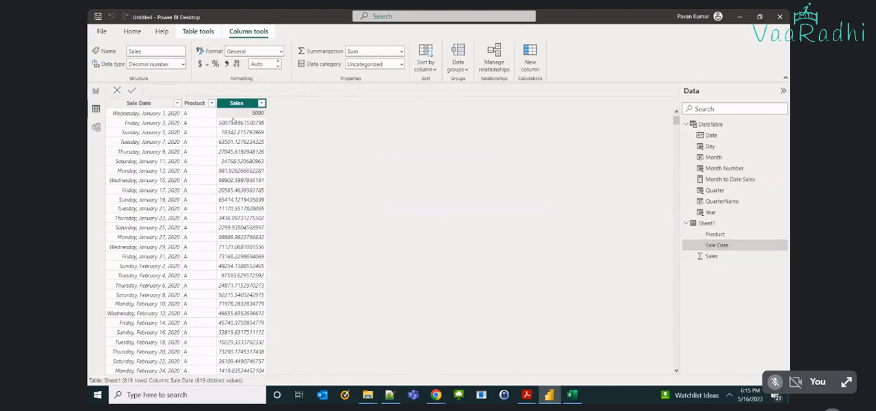
pyautogui.click(150, 124)
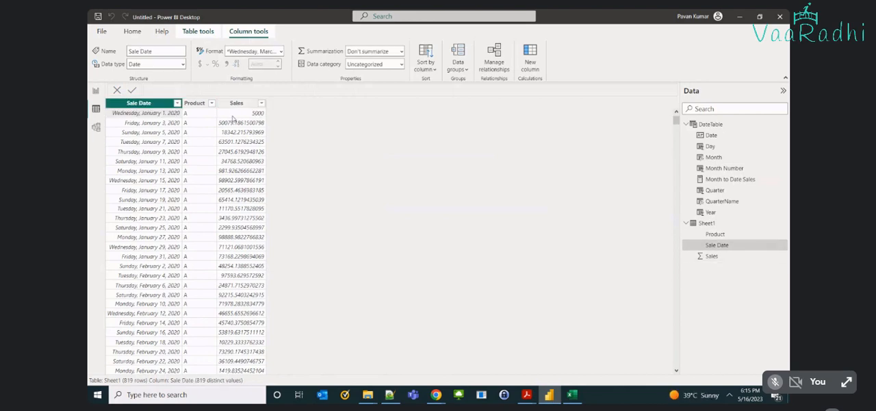
pyautogui.click(232, 118)
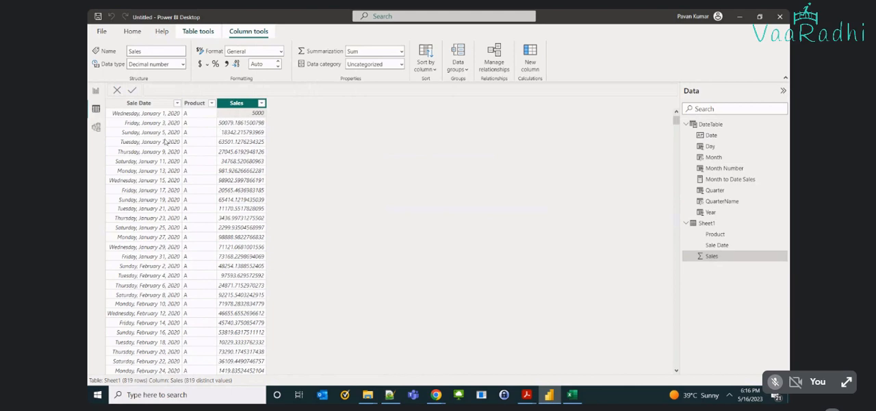
# Insert a table visual on the report page and enlarge it to more than half the canvas height.
pyautogui.click(96, 90)
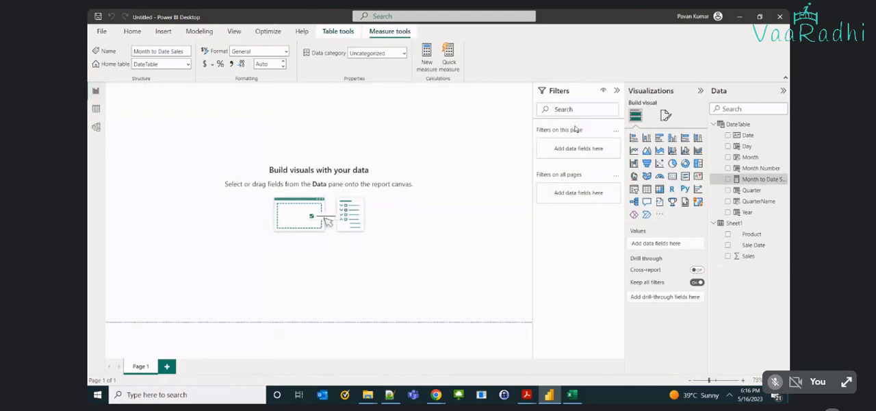
pyautogui.click(646, 189)
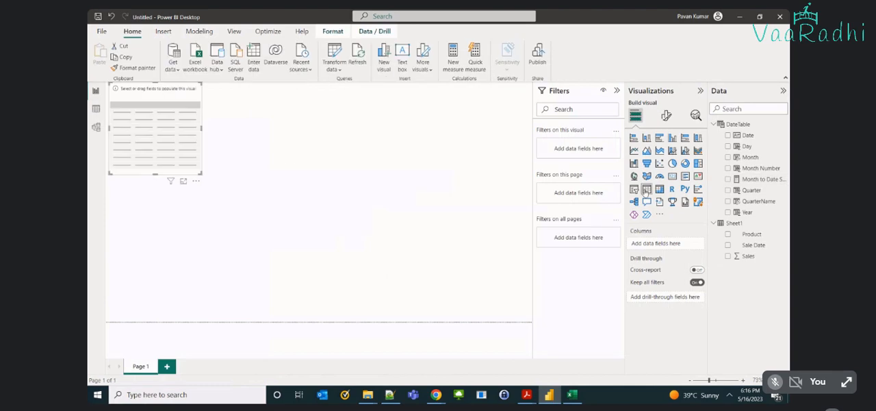
pyautogui.moveTo(199, 176); pyautogui.dragTo(287, 280)
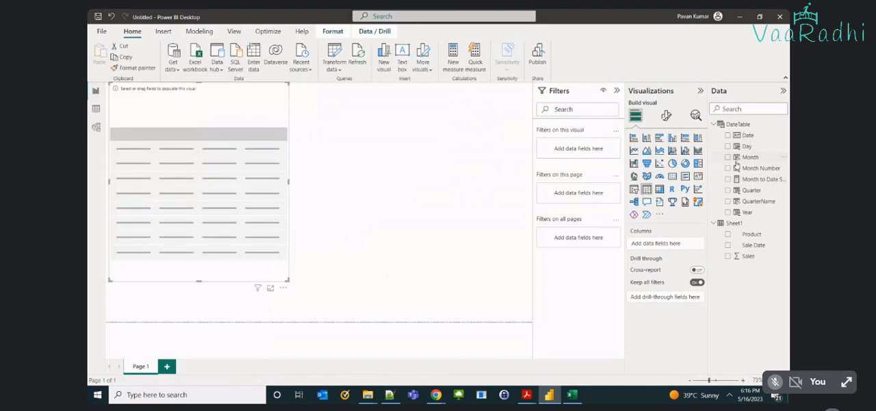
# Add the DateTable Year field to the table visual and set it to Don't summarize.
pyautogui.click(728, 212)
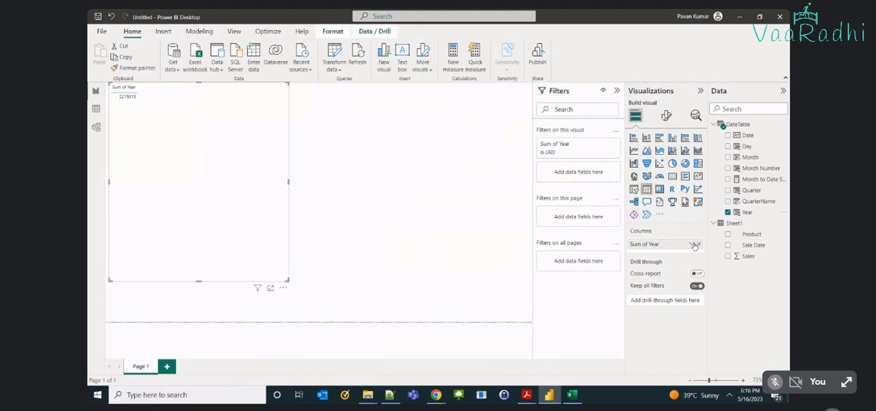
pyautogui.click(693, 244)
pyautogui.click(735, 121)
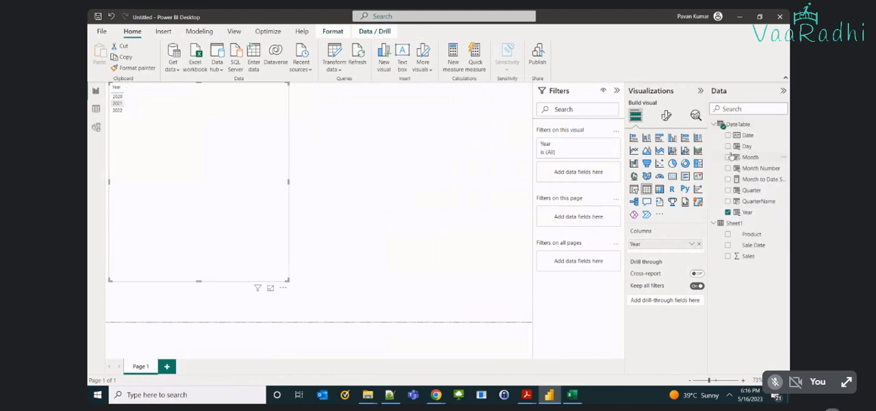
# Add Month to the table visual, and place Month Number between Year and Month, set to Don't summarize.
pyautogui.click(729, 156)
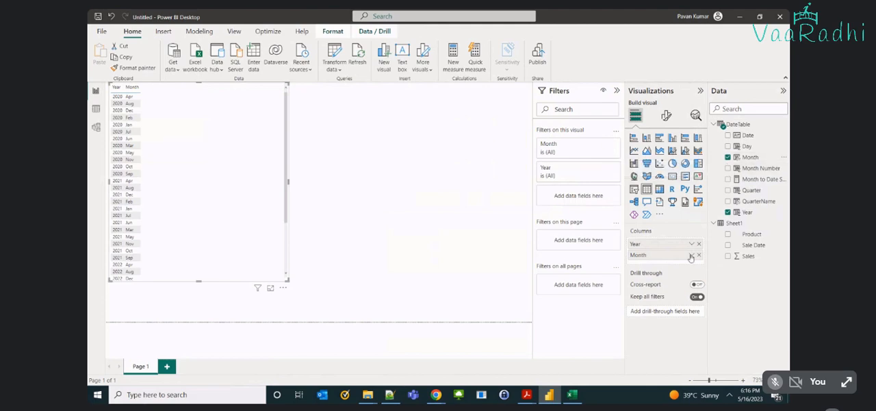
pyautogui.click(728, 168)
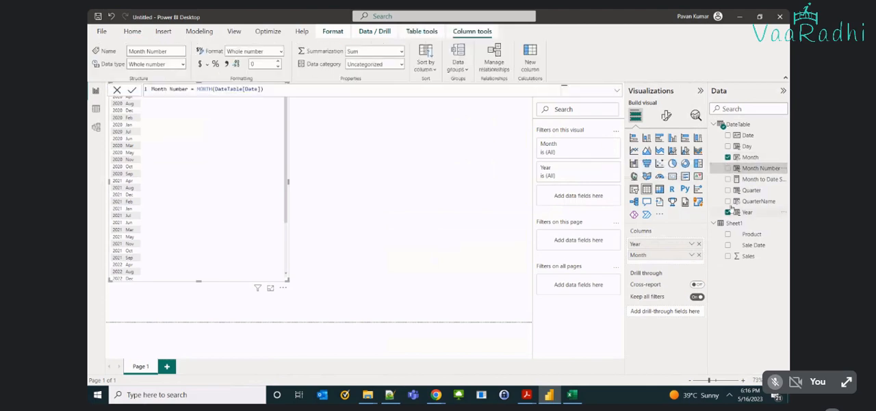
pyautogui.moveTo(661, 266); pyautogui.dragTo(672, 256)
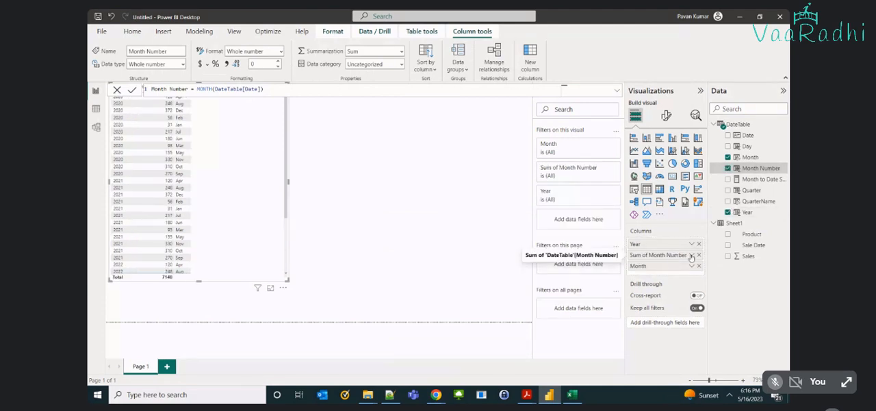
pyautogui.click(691, 254)
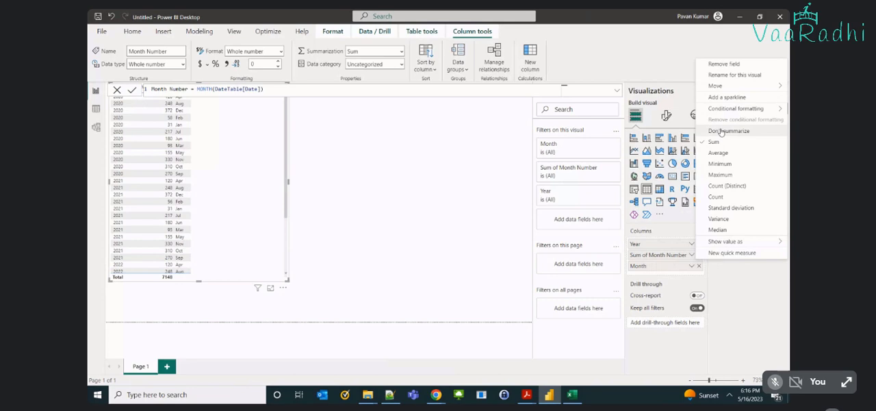
pyautogui.click(721, 132)
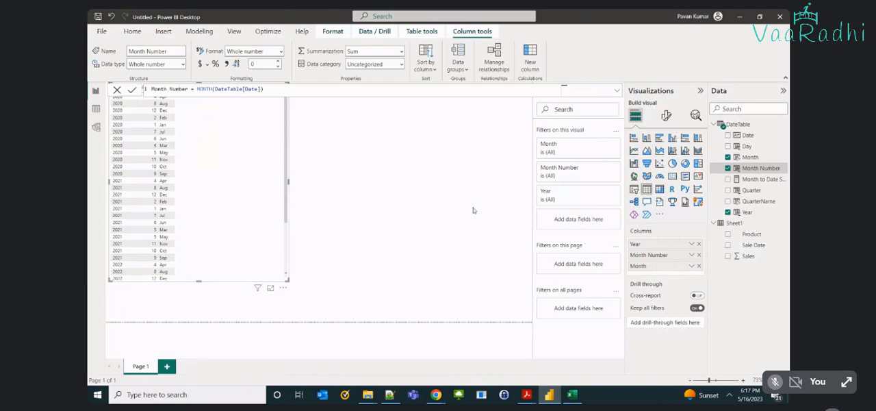
# Sort the table visual by Month Number in ascending order.
pyautogui.click(388, 205)
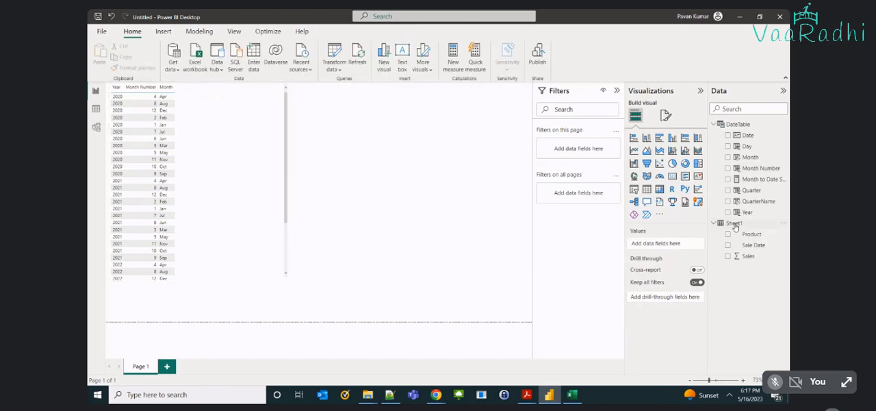
pyautogui.click(245, 185)
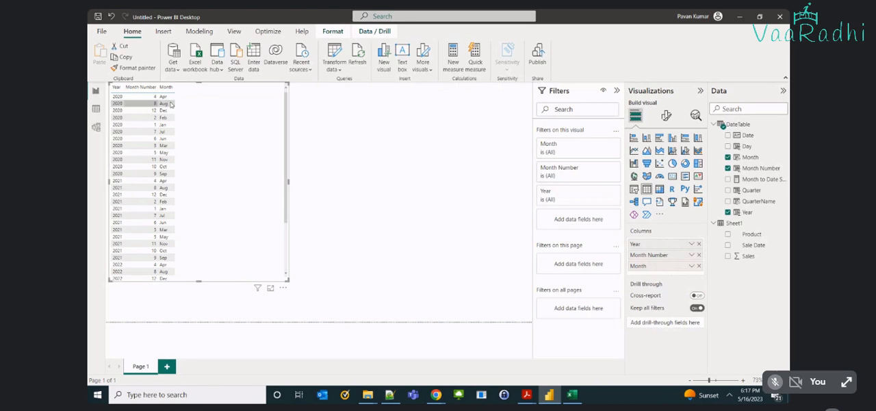
pyautogui.click(144, 88)
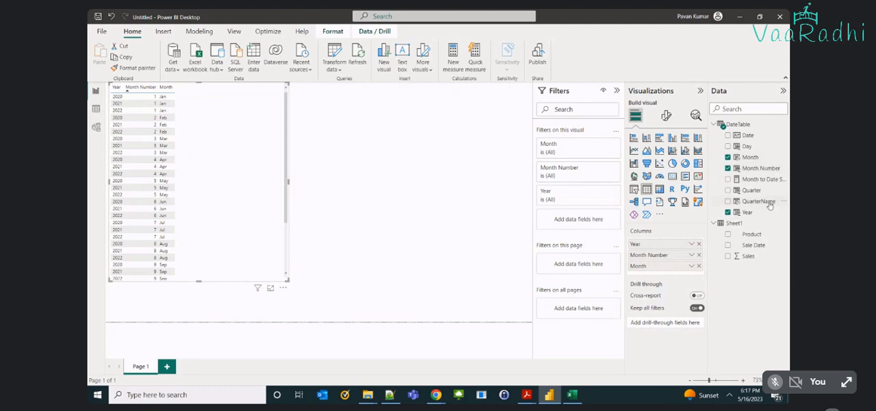
# Add Day to the table visual as an unsummarized column, and add Sales from Sheet1 as a sum.
pyautogui.click(727, 145)
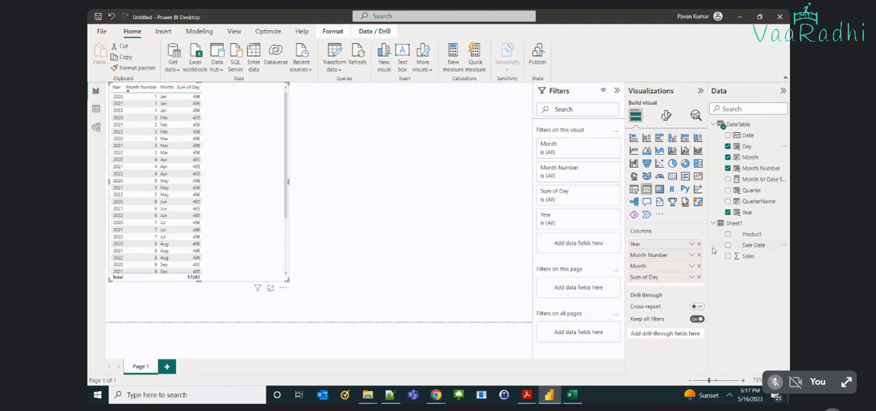
pyautogui.click(690, 276)
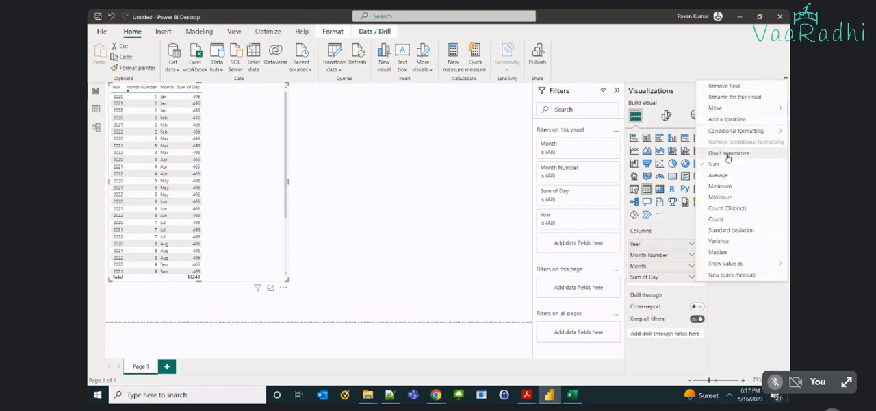
pyautogui.click(728, 154)
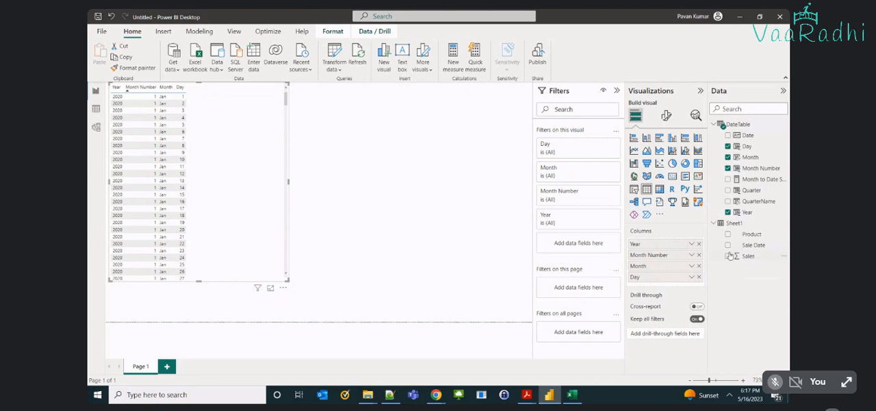
pyautogui.click(728, 255)
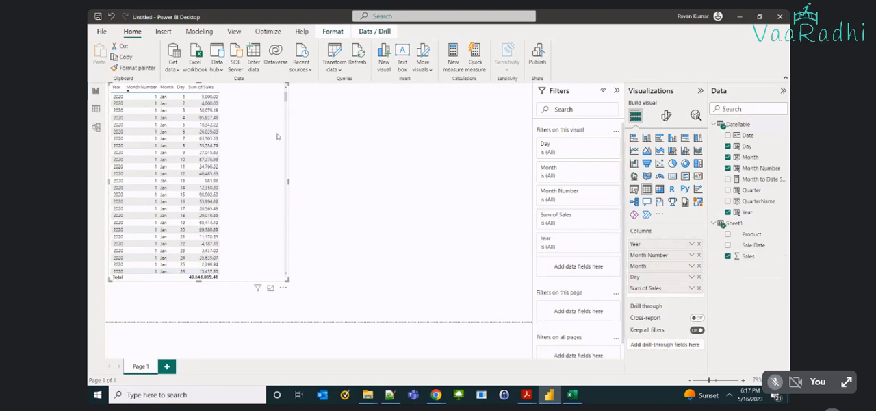
# Increase the font size of the table visual's values to 18.
pyautogui.click(667, 116)
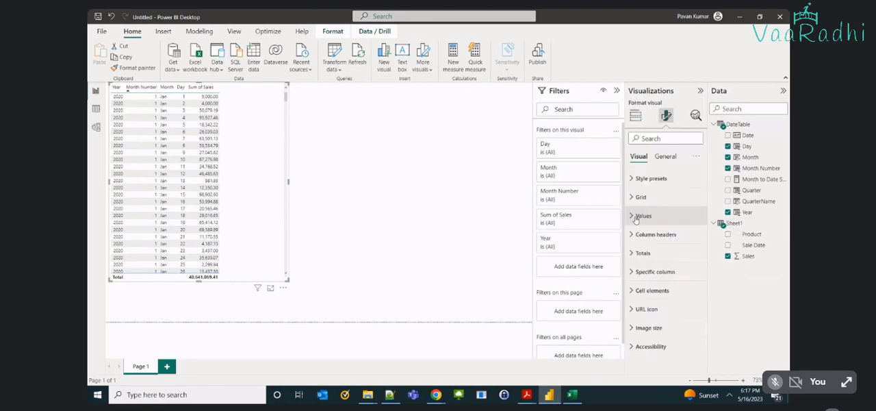
pyautogui.click(636, 216)
pyautogui.click(695, 260)
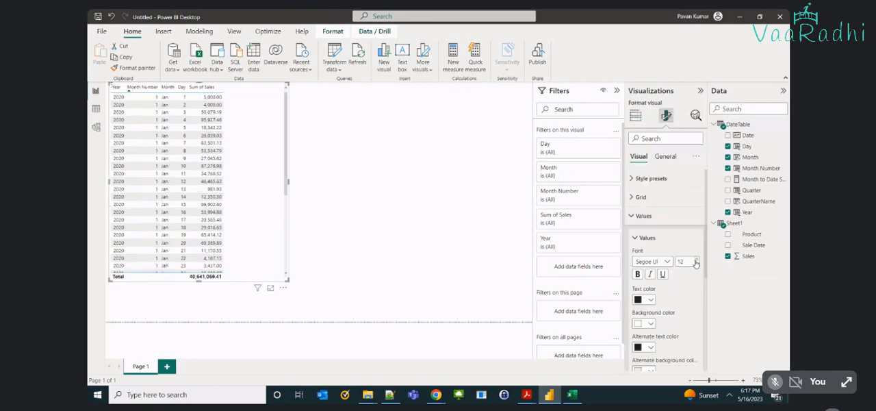
pyautogui.click(696, 260)
pyautogui.click(696, 260)
pyautogui.click(696, 260)
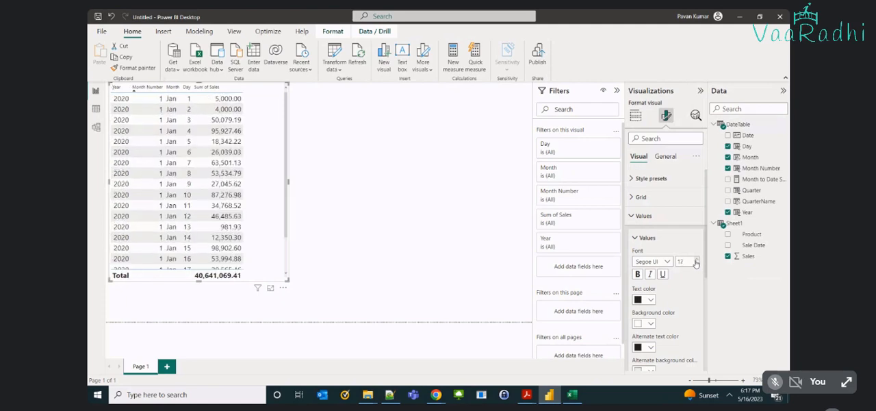
pyautogui.click(696, 260)
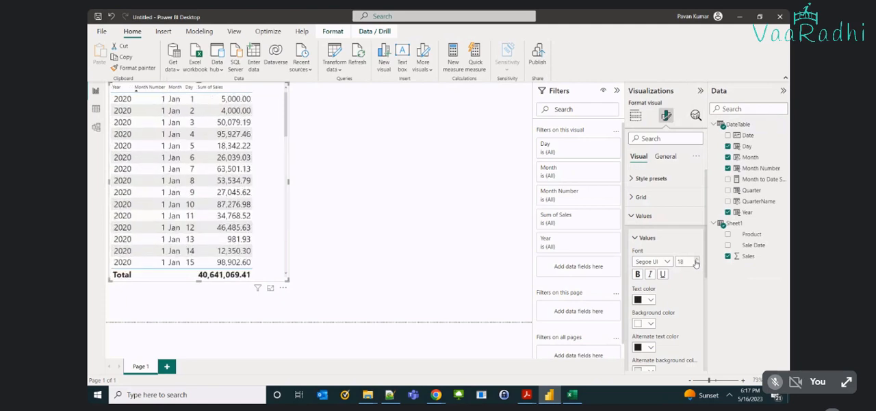
pyautogui.click(658, 220)
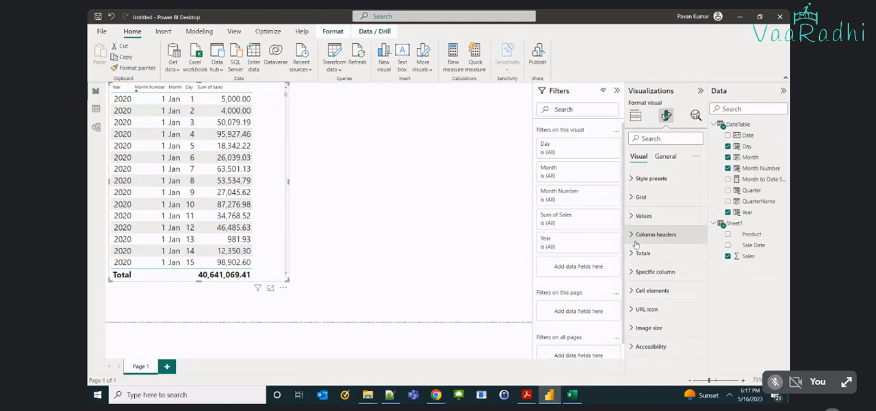
# Set the table's column header font size to 16 and enlarge the table visual in both width and height.
pyautogui.click(636, 238)
pyautogui.click(696, 281)
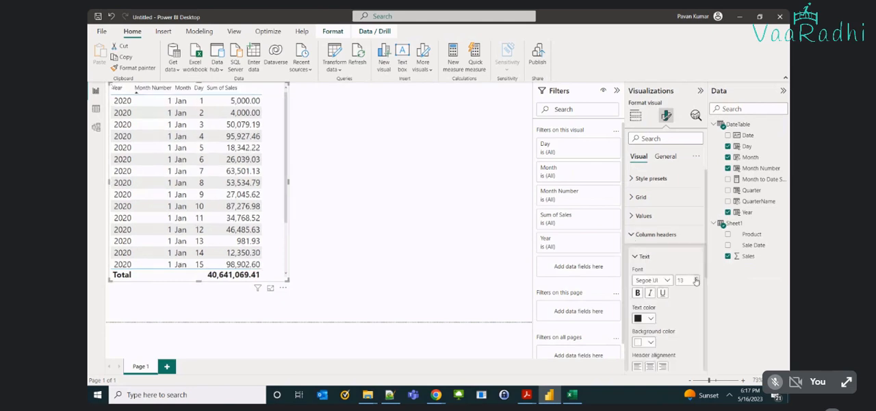
pyautogui.click(695, 280)
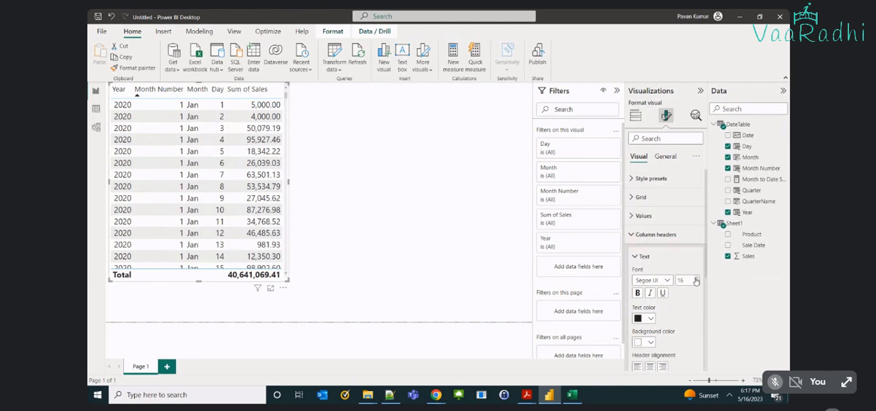
pyautogui.moveTo(288, 279); pyautogui.dragTo(338, 313)
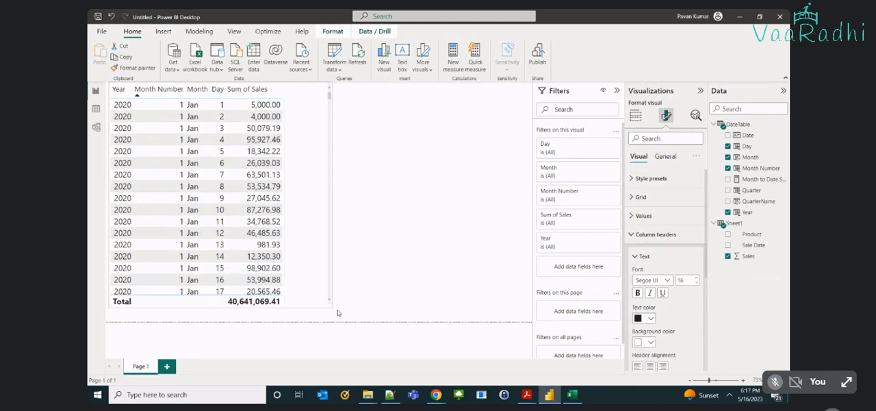
# Switch to the Excel source workbook to check the first sale dates against the daily table, and return to Power BI.
pyautogui.hotkey('alt', 'Tab')
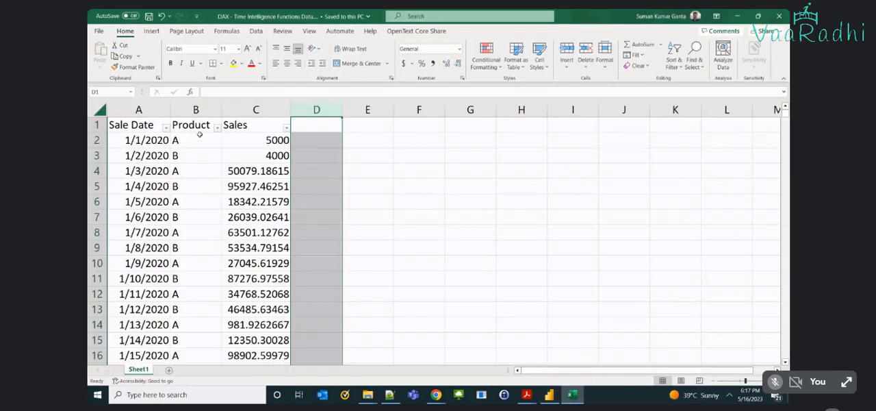
pyautogui.click(139, 140)
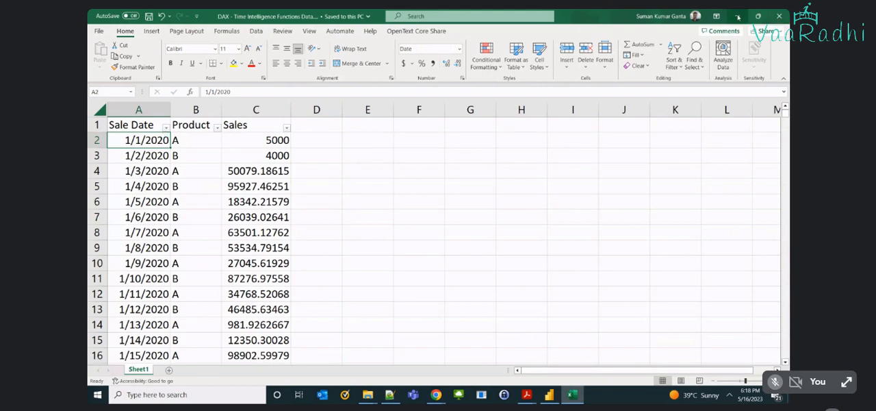
pyautogui.hotkey('alt', 'Tab')
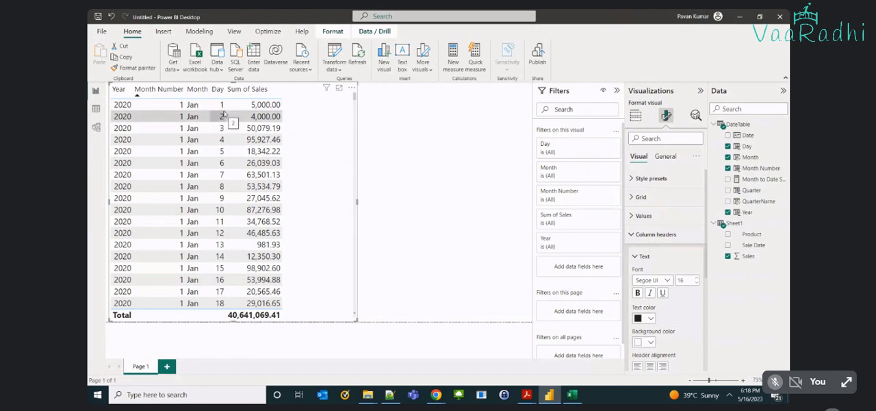
# Examine how the daily sales rows are ordered by year within each month number in the table visual.
pyautogui.scroll(-6, 220, 234)
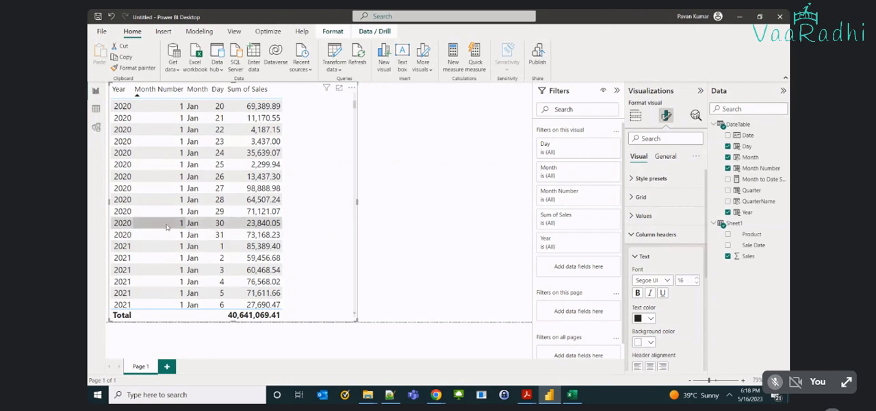
pyautogui.scroll(6, 165, 222)
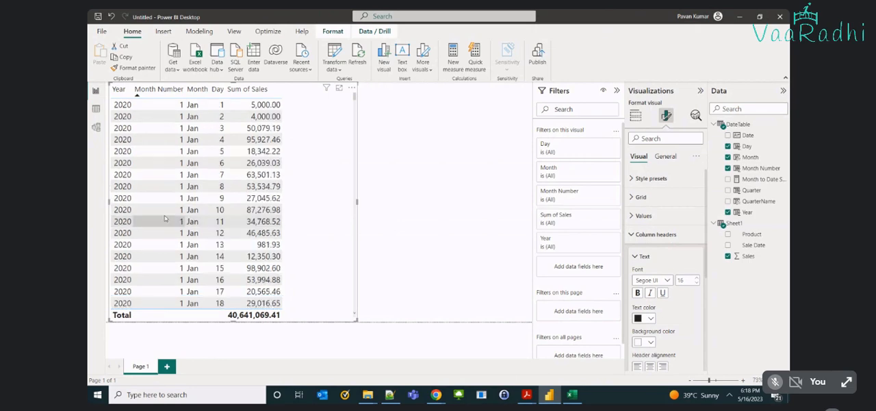
pyautogui.scroll(-2, 167, 145)
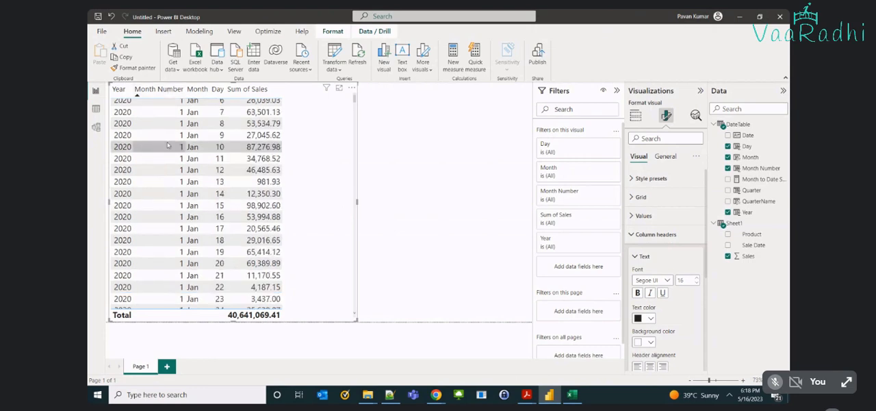
pyautogui.scroll(-4, 167, 145)
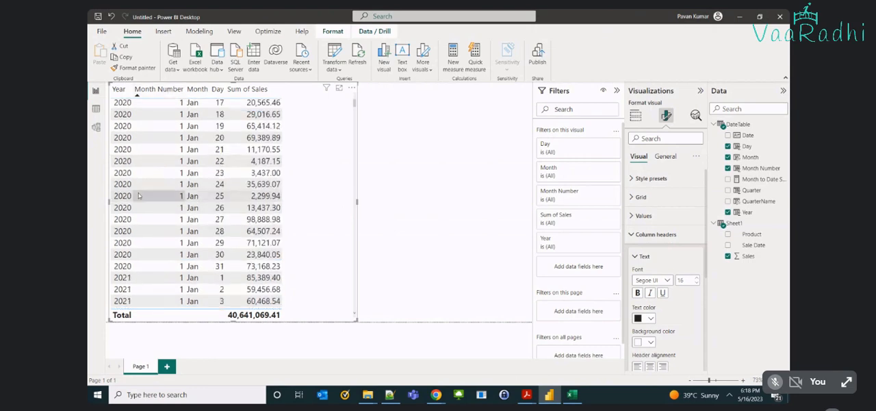
pyautogui.scroll(-2, 138, 196)
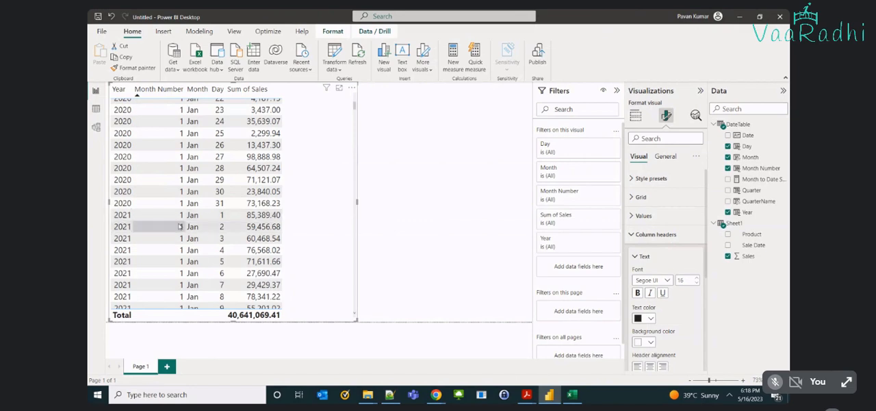
pyautogui.scroll(-9, 180, 226)
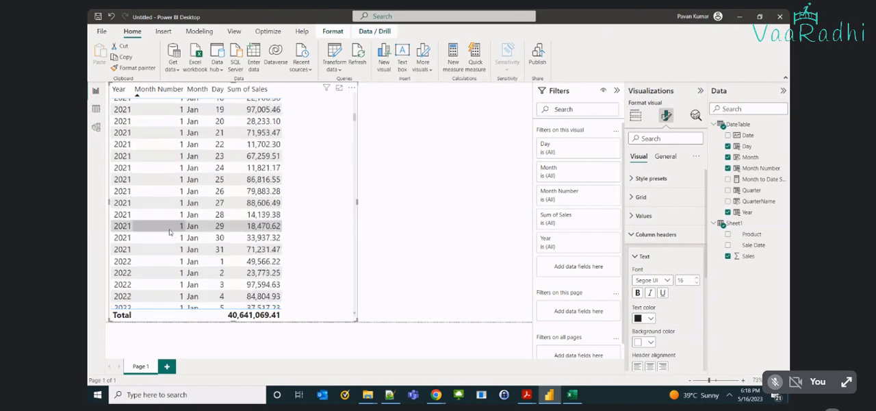
pyautogui.scroll(-5, 143, 192)
pyautogui.scroll(-1, 190, 186)
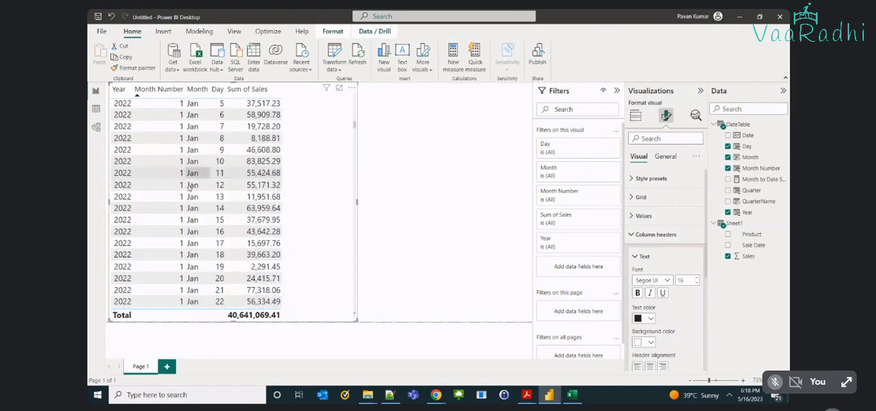
pyautogui.scroll(-7, 189, 186)
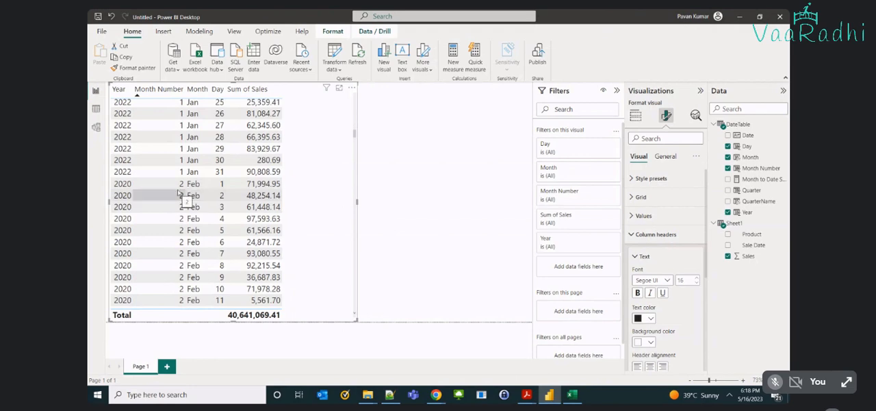
pyautogui.scroll(-3, 178, 195)
pyautogui.scroll(20, 181, 198)
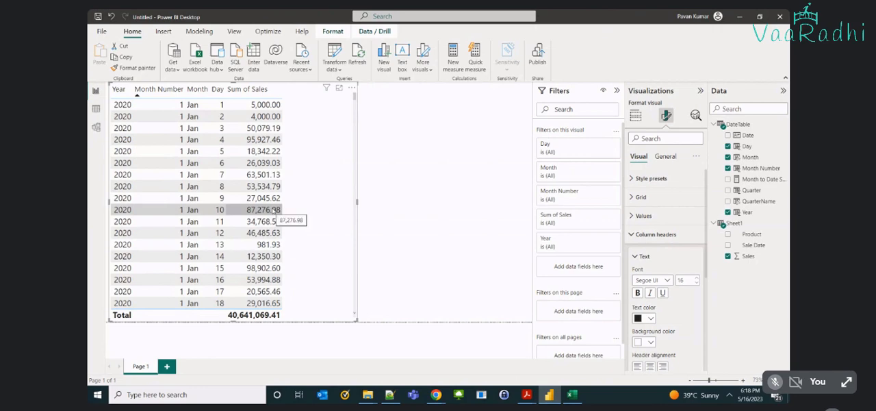
# Add a slicer beside the table visual and fill it with the DateTable Year field.
pyautogui.click(412, 182)
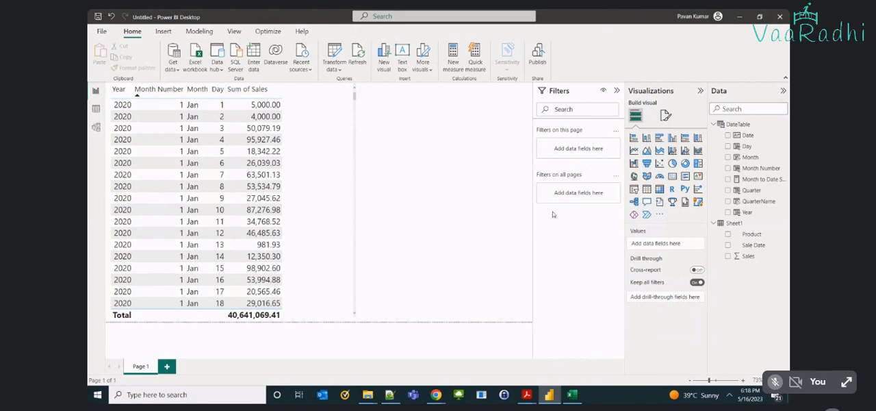
pyautogui.click(634, 190)
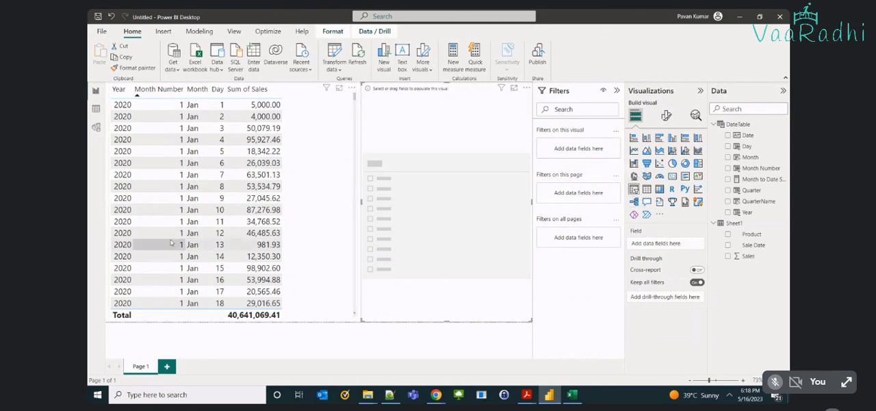
pyautogui.click(728, 212)
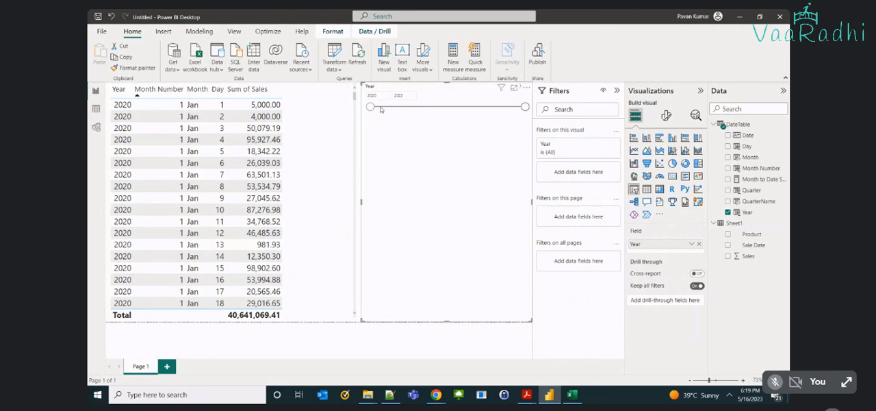
# Change the Year slicer's style to Vertical list.
pyautogui.click(667, 116)
pyautogui.click(633, 197)
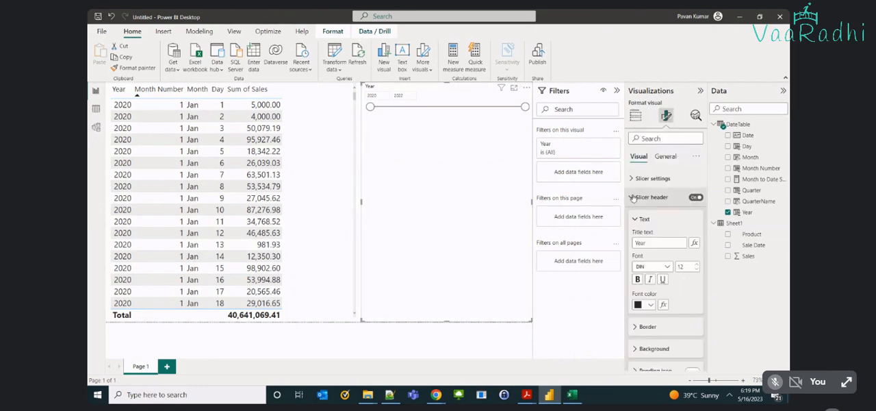
pyautogui.click(634, 197)
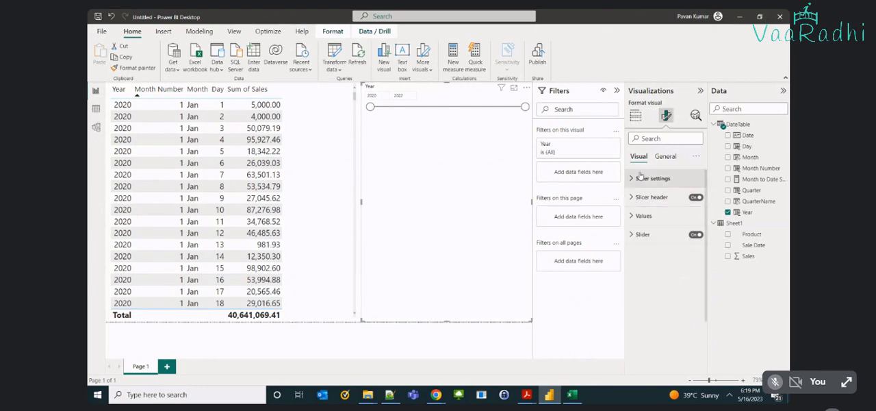
pyautogui.click(632, 179)
pyautogui.click(661, 223)
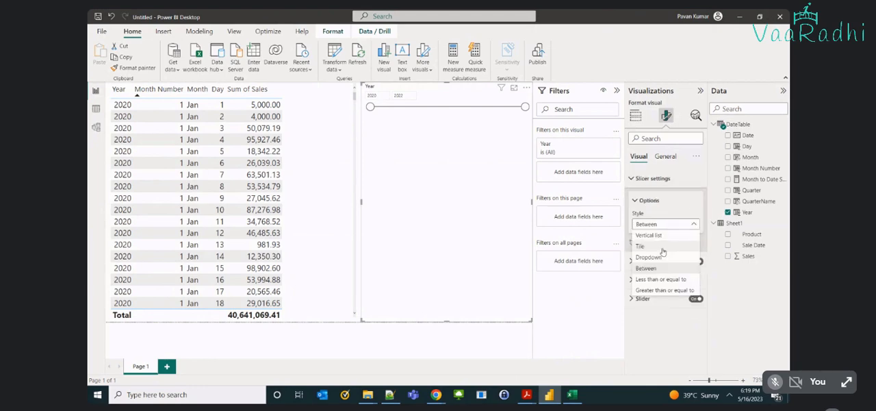
pyautogui.click(649, 235)
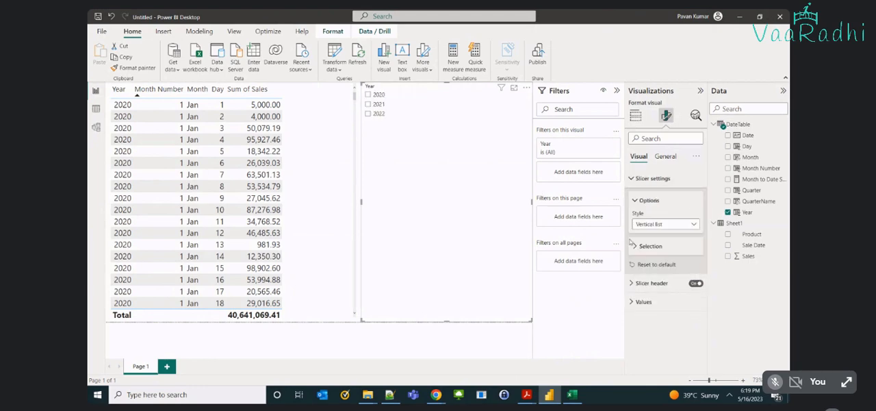
pyautogui.click(632, 179)
# Set the Year slicer's values font size to 25, shrink the slicer and place it in the upper-right corner of the page.
pyautogui.click(642, 216)
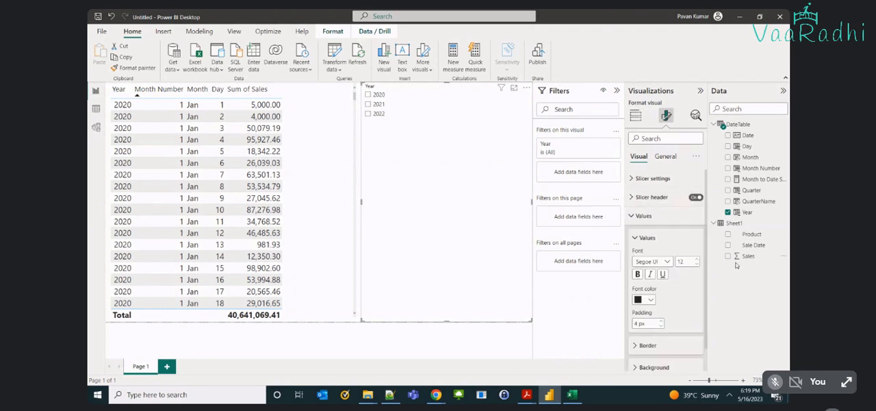
pyautogui.click(697, 258)
pyautogui.click(696, 258)
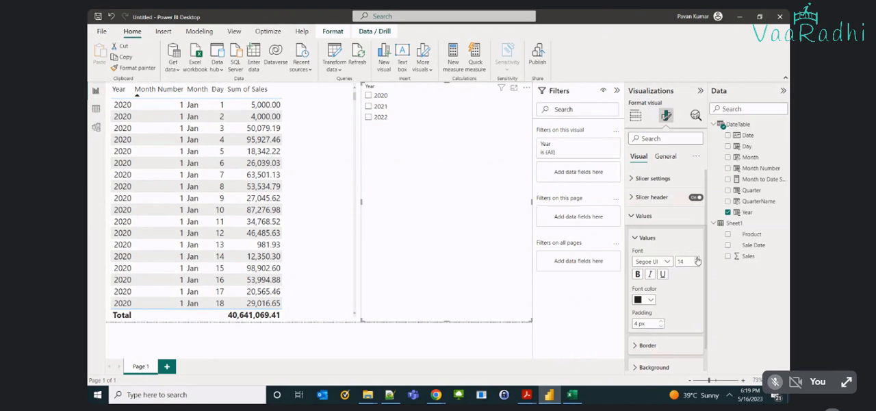
pyautogui.click(697, 259)
pyautogui.click(697, 258)
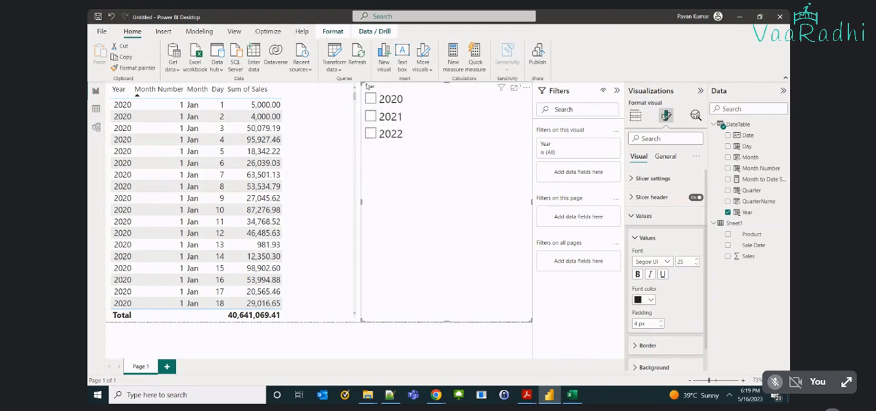
pyautogui.moveTo(367, 86); pyautogui.dragTo(511, 95)
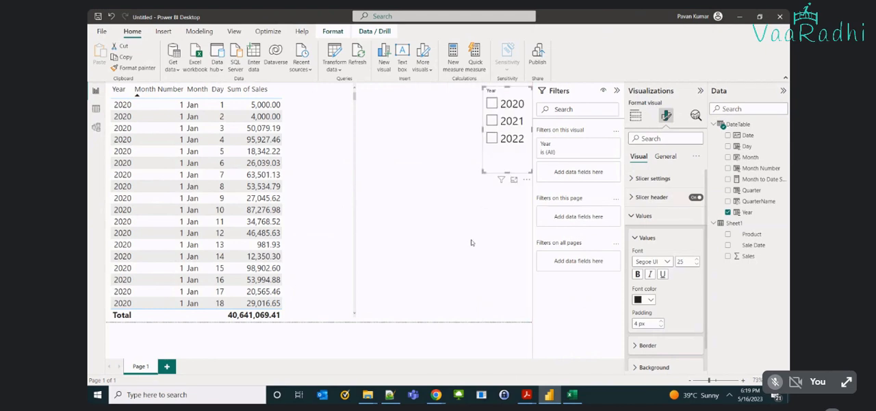
pyautogui.click(471, 242)
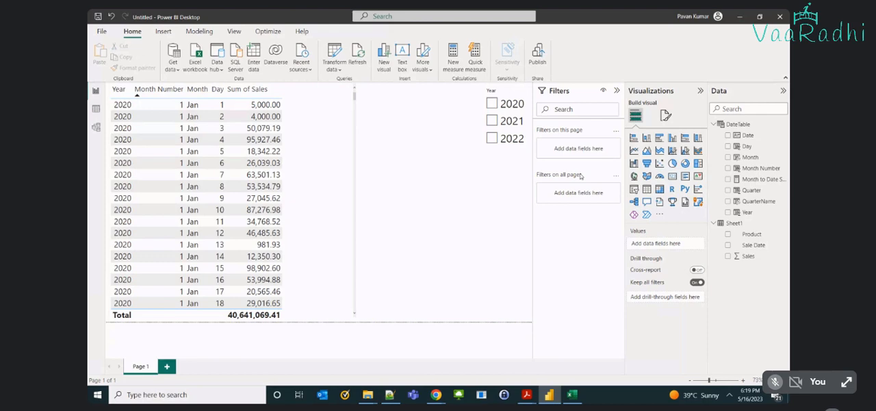
# Filter the report to 2020 with the Year slicer and check the order of the months in the table.
pyautogui.click(492, 104)
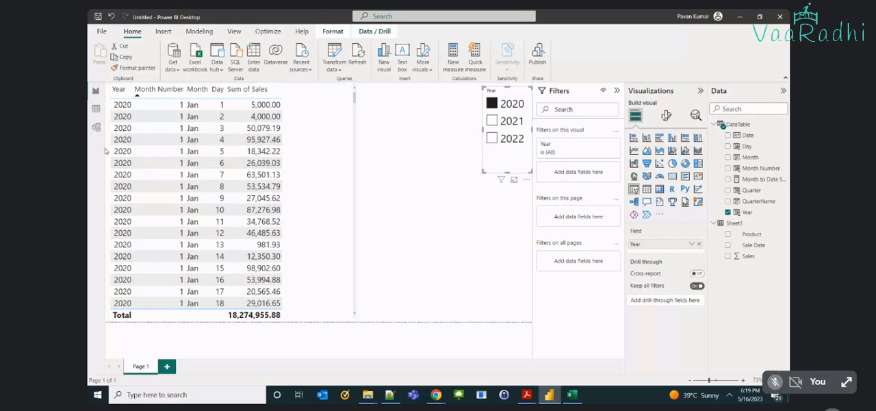
pyautogui.scroll(-5, 135, 196)
pyautogui.scroll(-10, 157, 209)
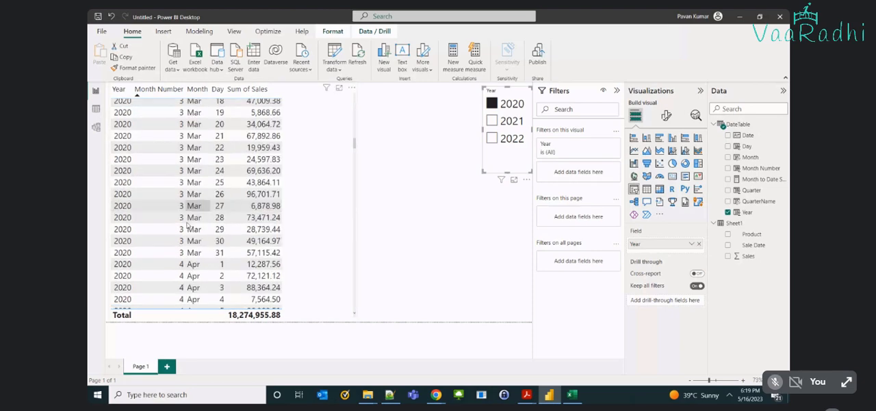
pyautogui.scroll(-20, 187, 225)
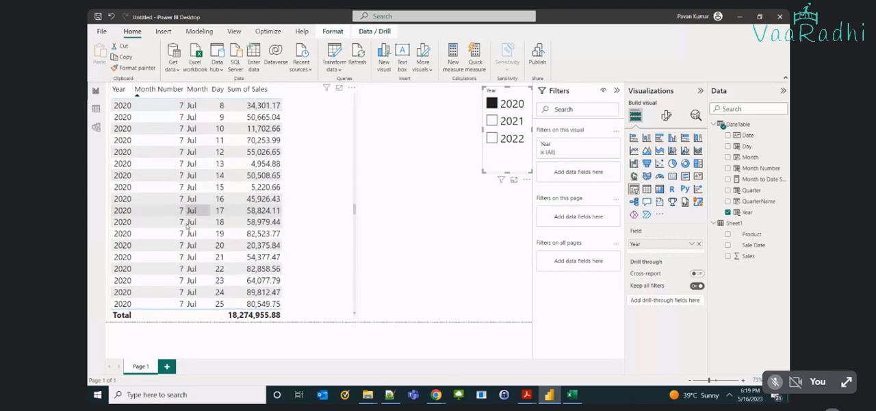
# Examine the daily 2020 sales rows in the table from July through December and back to January.
pyautogui.scroll(-9, 186, 225)
pyautogui.scroll(-19, 186, 226)
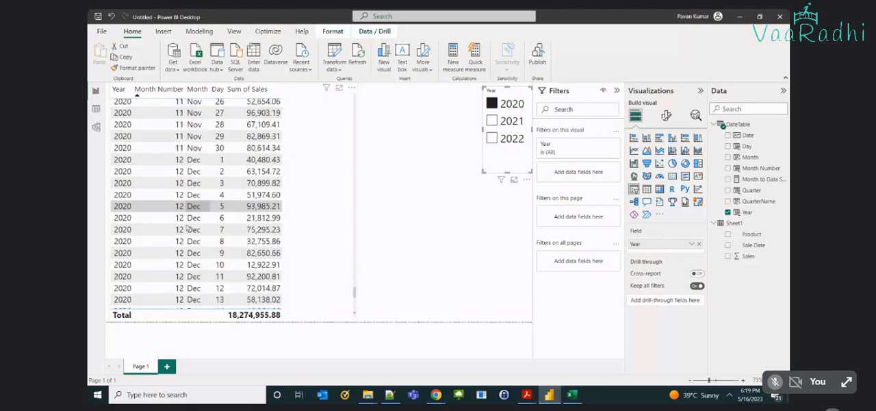
pyautogui.scroll(-3, 186, 228)
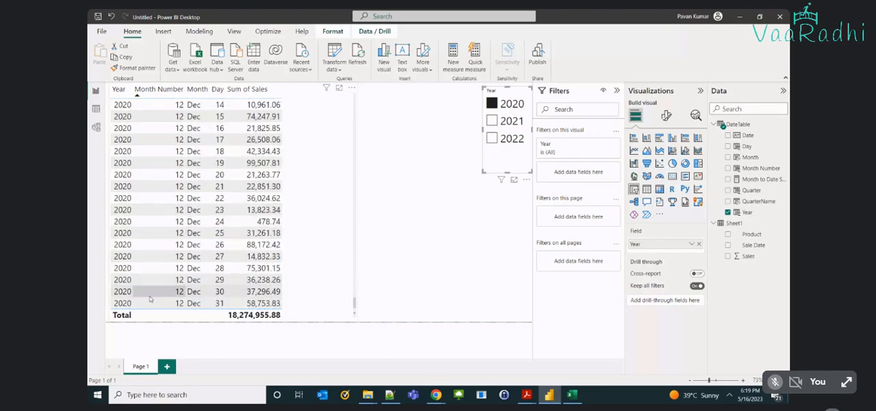
pyautogui.scroll(3, 146, 285)
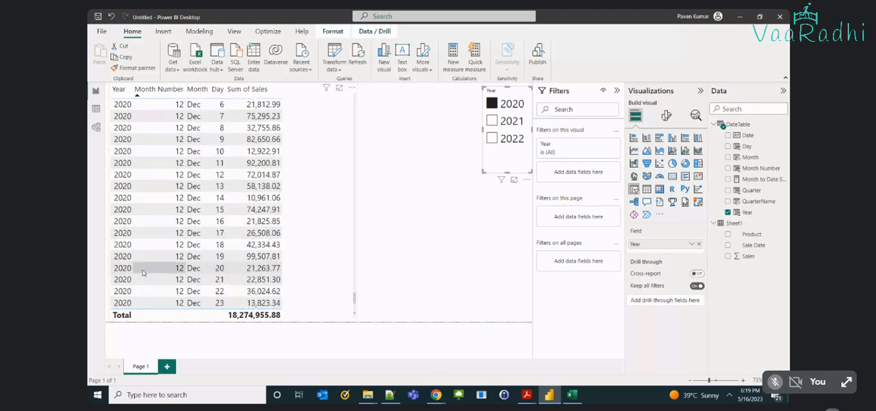
pyautogui.scroll(11, 147, 267)
pyautogui.scroll(18, 152, 260)
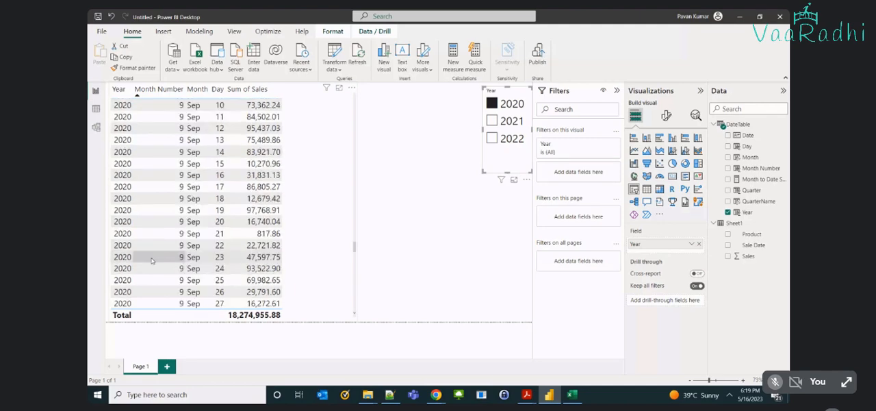
pyautogui.scroll(20, 152, 260)
pyautogui.scroll(20, 152, 260)
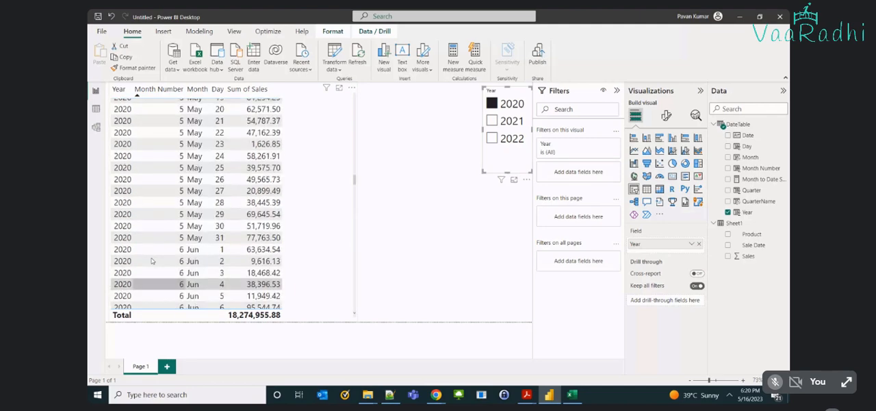
pyautogui.scroll(11, 152, 260)
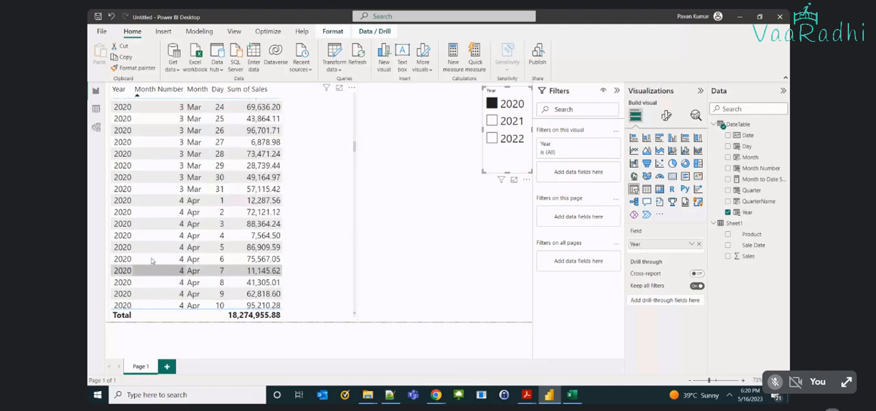
pyautogui.scroll(12, 152, 260)
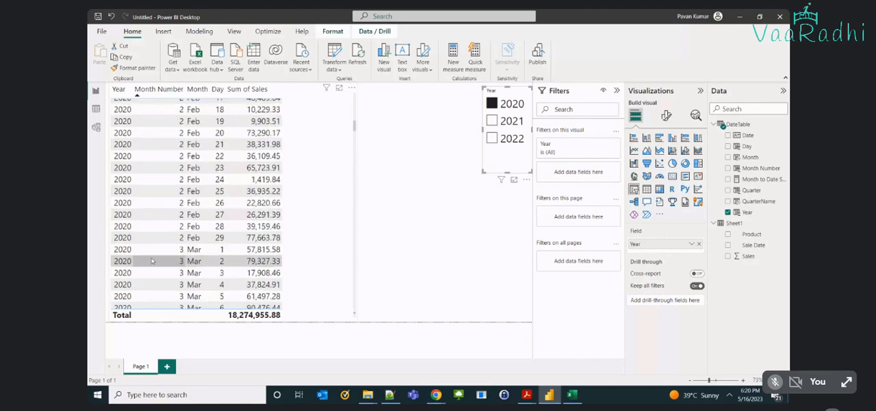
pyautogui.scroll(16, 152, 260)
pyautogui.click(386, 221)
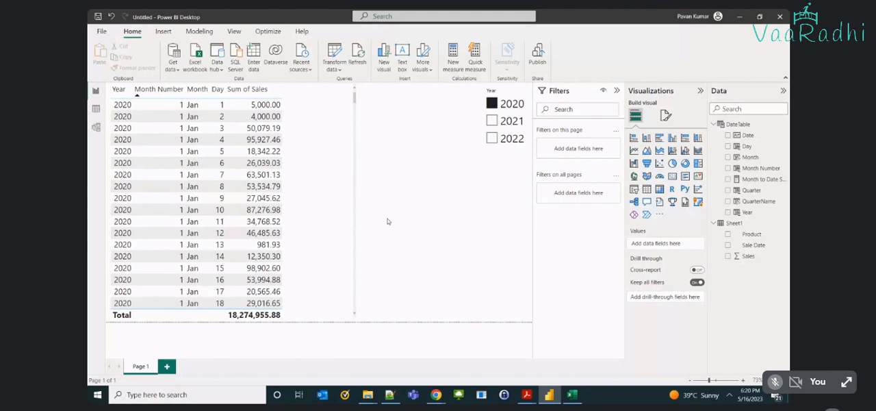
pyautogui.click(495, 103)
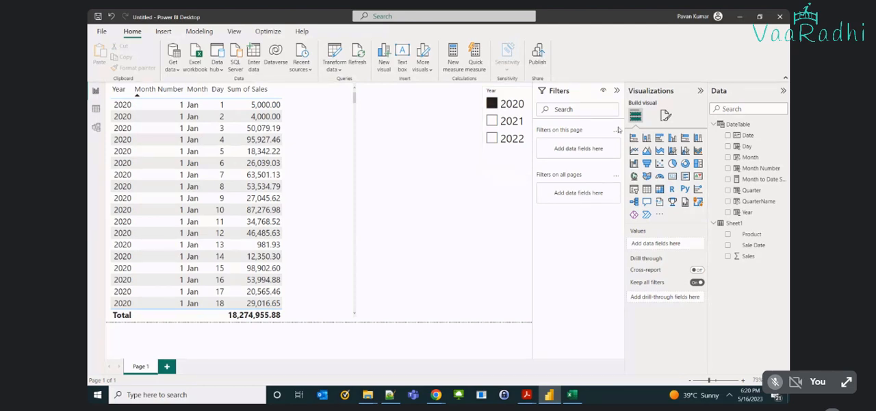
# Review the TOTALMTD function in the Month to Date Sales measure's formula and add the measure to the table visual.
pyautogui.click(760, 183)
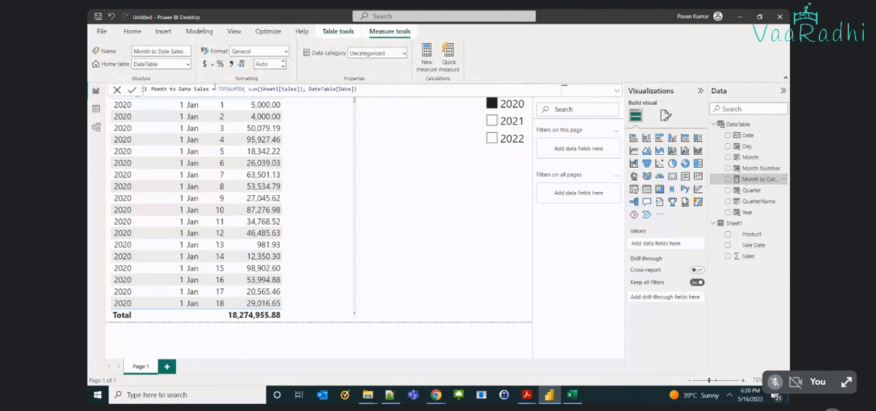
pyautogui.click(227, 89)
pyautogui.doubleClick(227, 89)
pyautogui.click(234, 91)
pyautogui.click(332, 148)
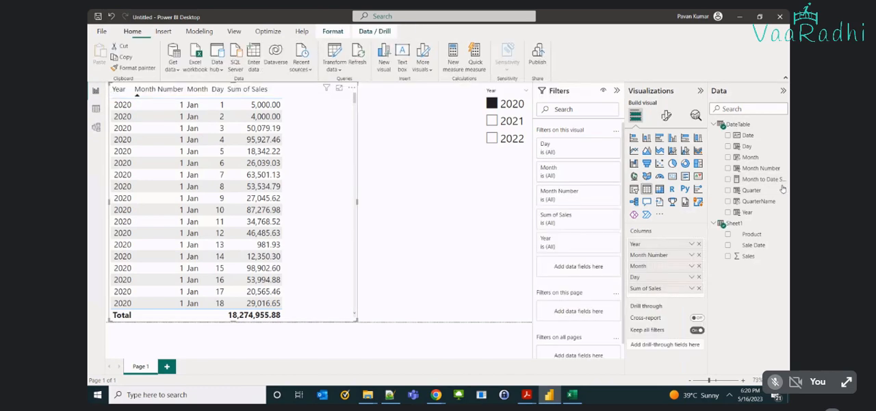
pyautogui.click(728, 179)
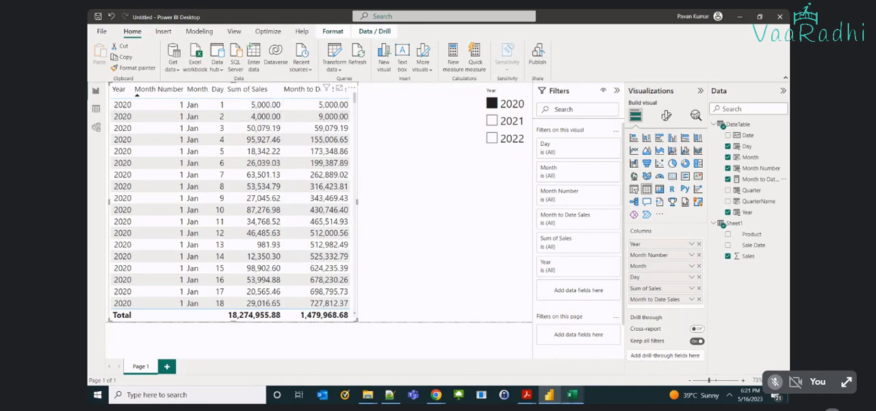
# Switch to the Excel source workbook, examine the 1/2/2020 sales row, and return to Power BI.
pyautogui.click(572, 395)
pyautogui.moveTo(277, 155); pyautogui.dragTo(151, 155)
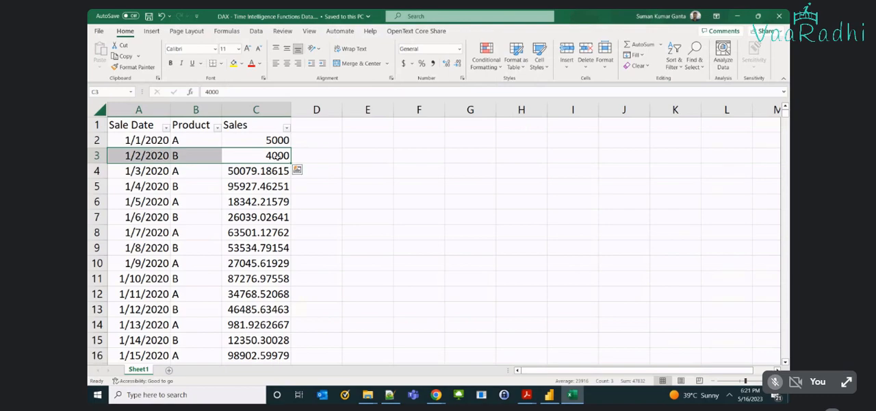
pyautogui.hotkey('alt', 'Tab')
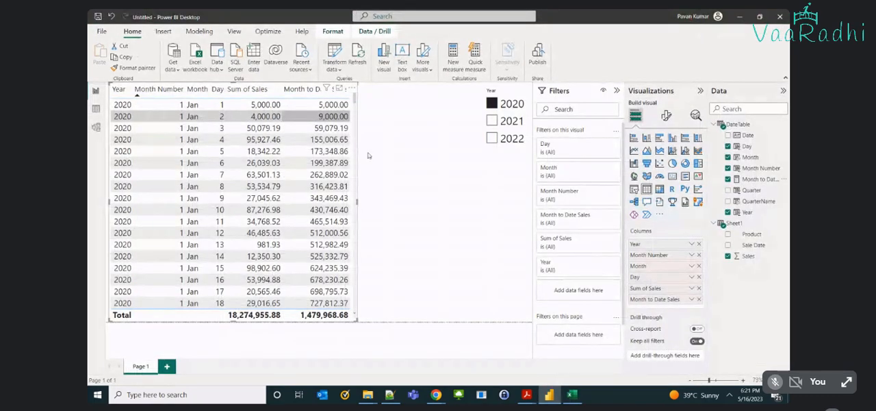
# Widen the table visual to fit the Month to Date Sales column and review the sum(Sheet1[Sales]) expression in the measure's formula.
pyautogui.moveTo(357, 202); pyautogui.dragTo(478, 208)
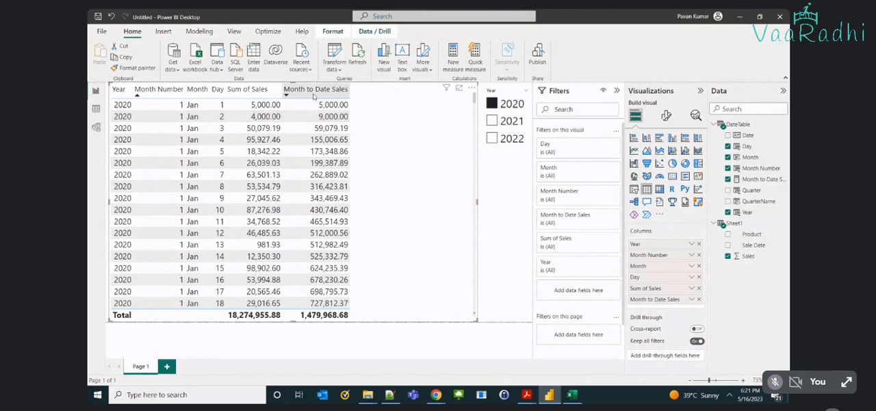
pyautogui.click(758, 180)
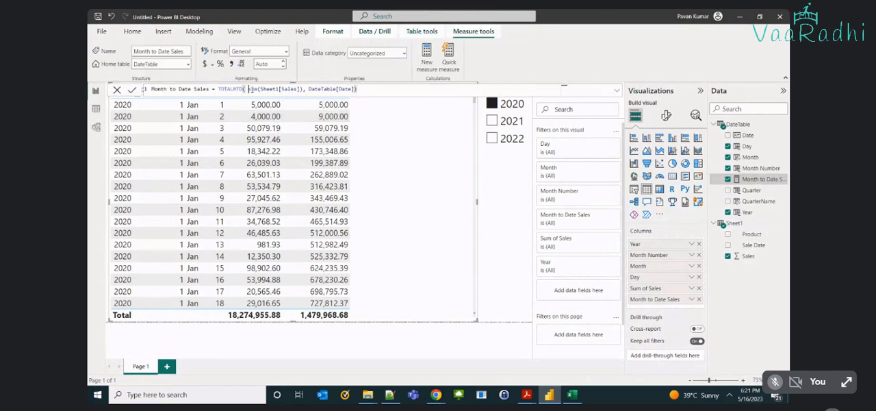
pyautogui.moveTo(249, 89); pyautogui.dragTo(304, 90)
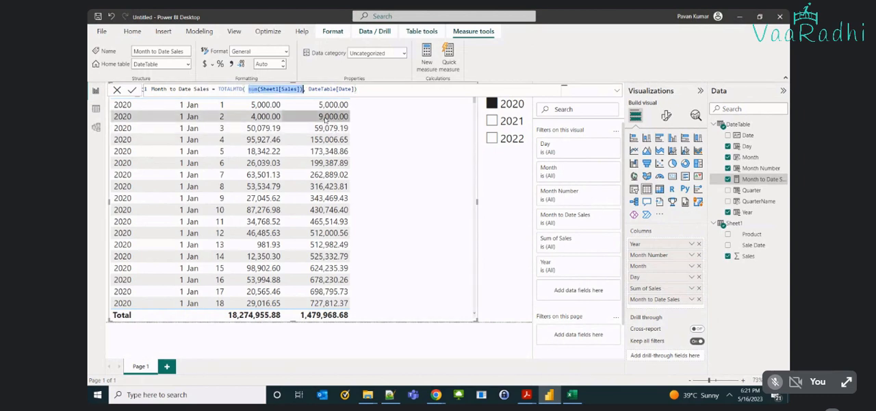
pyautogui.click(324, 118)
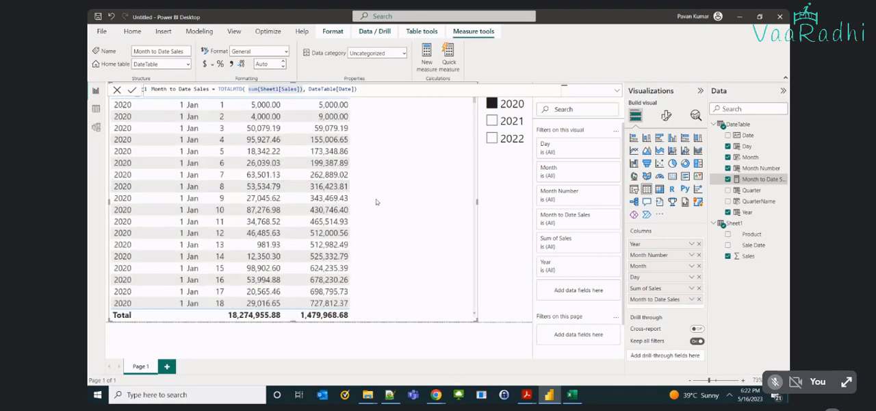
# Compare daily sales with the month-to-date values in the table from January into early February 2020.
pyautogui.scroll(-1, 312, 181)
pyautogui.scroll(-3, 313, 180)
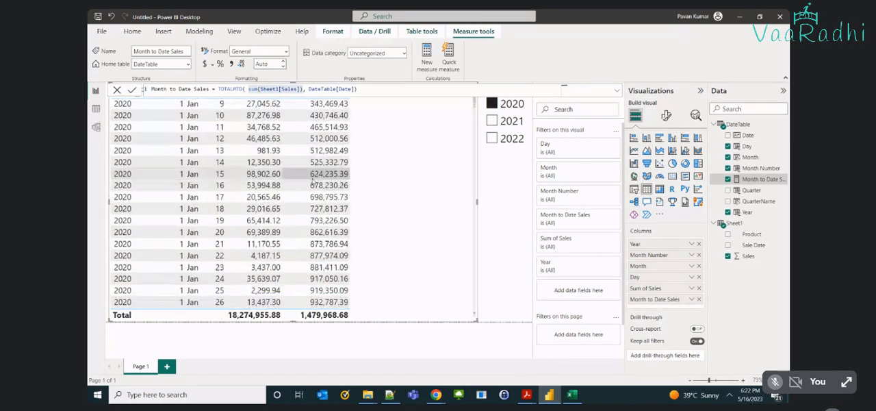
pyautogui.scroll(-2, 313, 180)
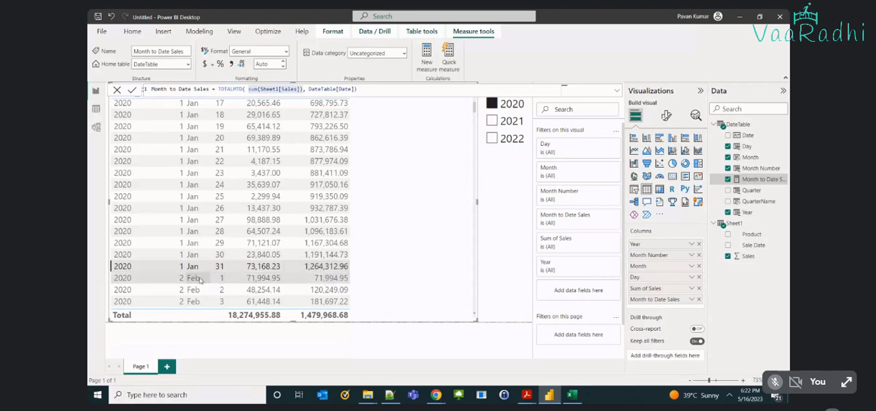
pyautogui.click(234, 279)
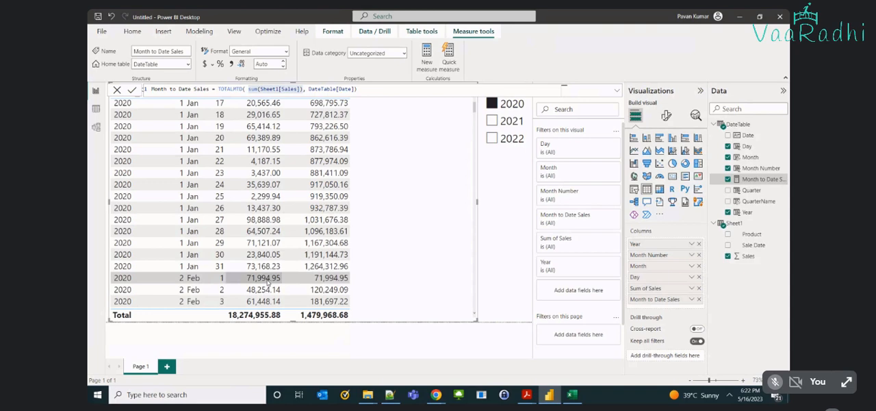
pyautogui.scroll(-1, 333, 284)
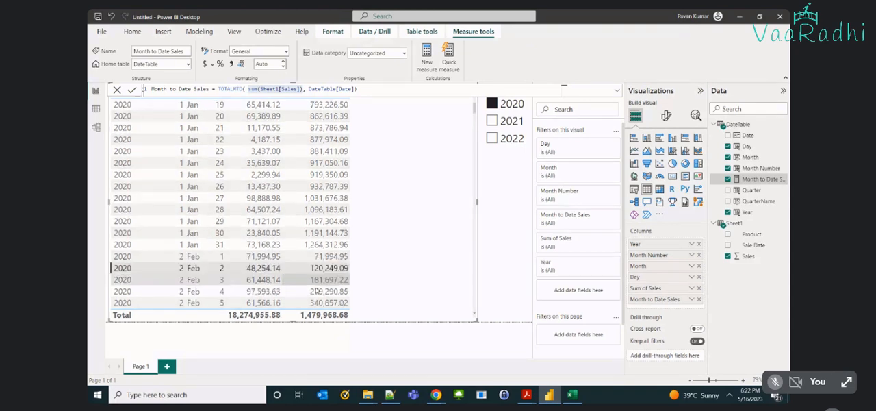
pyautogui.scroll(-1, 336, 290)
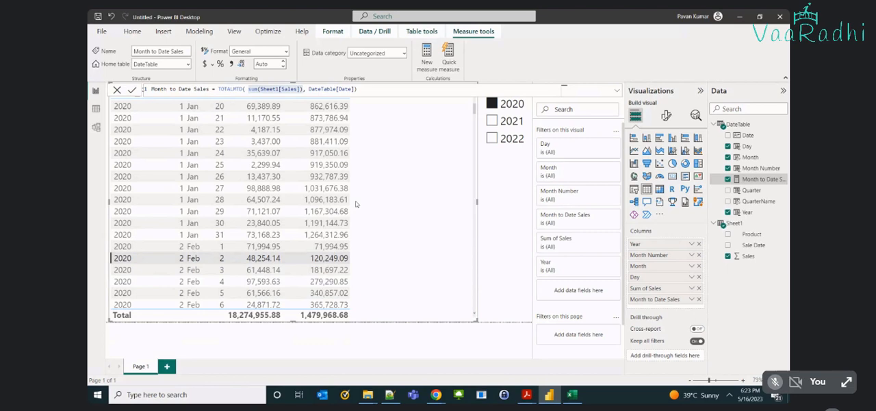
pyautogui.scroll(5, 334, 128)
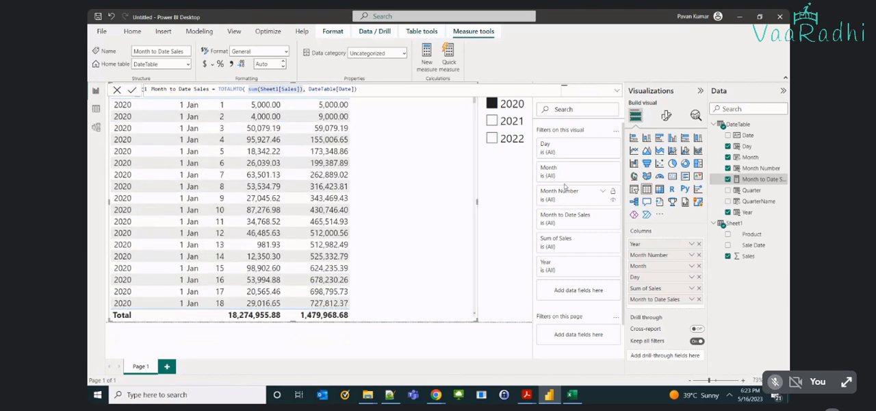
pyautogui.click(447, 181)
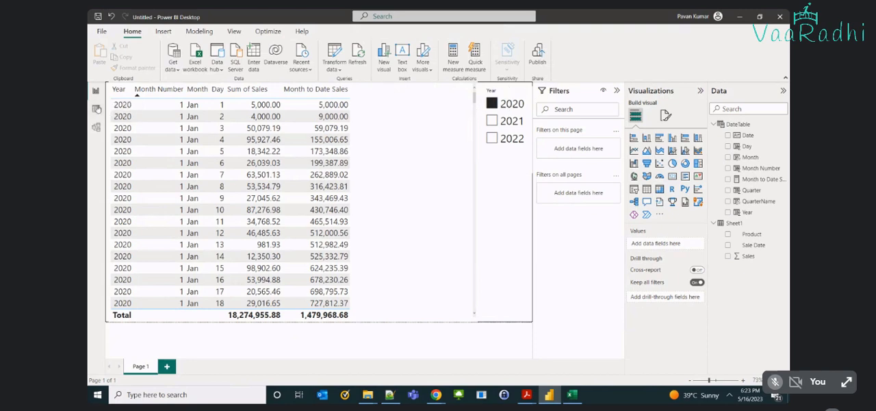
# Display the DateTable data and add a new measure to that table.
pyautogui.click(96, 109)
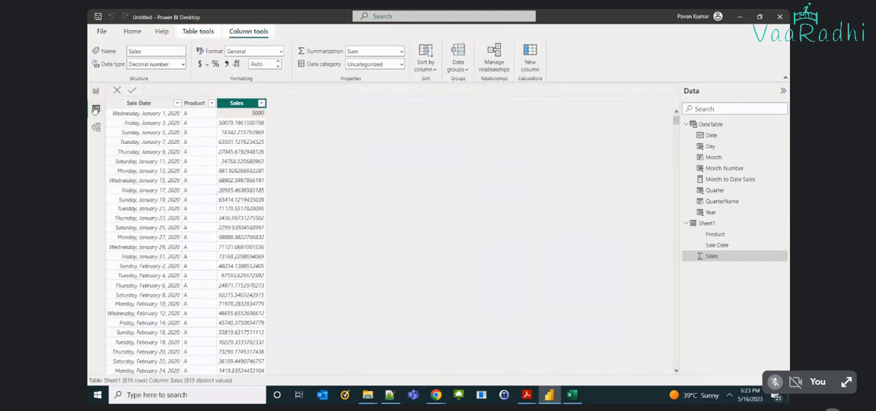
pyautogui.click(198, 31)
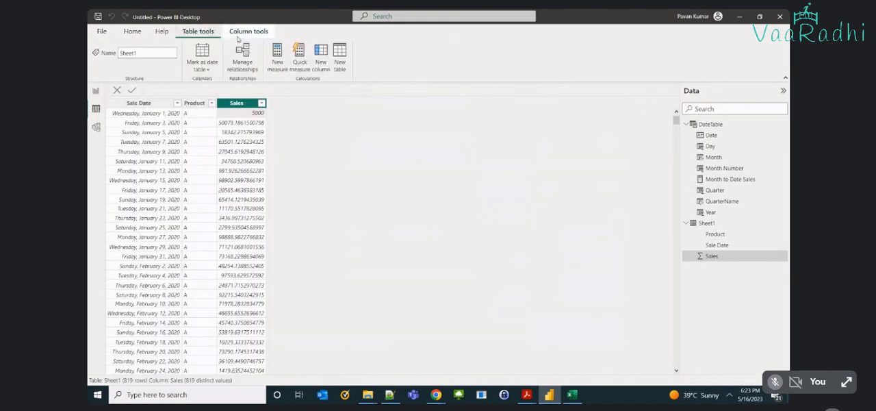
pyautogui.click(712, 125)
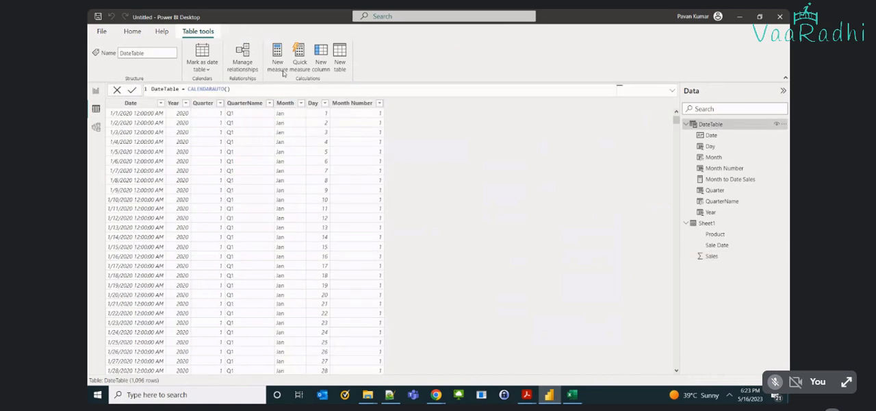
pyautogui.click(283, 71)
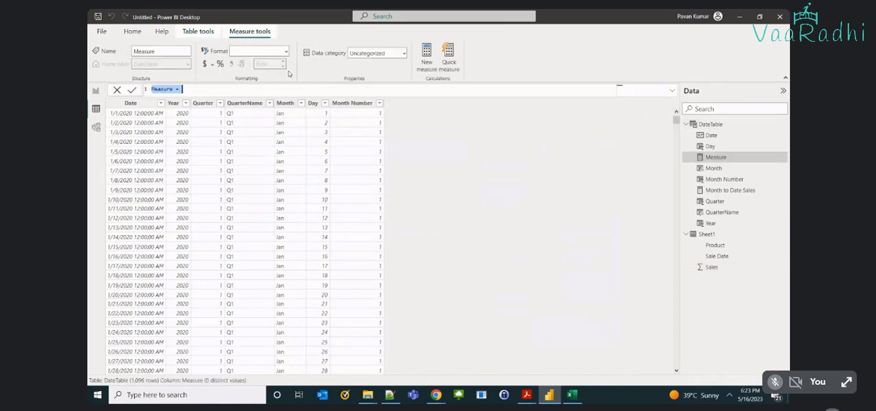
# Name the new measure Quarter to Date and begin its formula with the TOTALQTD function.
pyautogui.write('Quarter to Date = total')
pyautogui.press('Down')
pyautogui.press('Down')
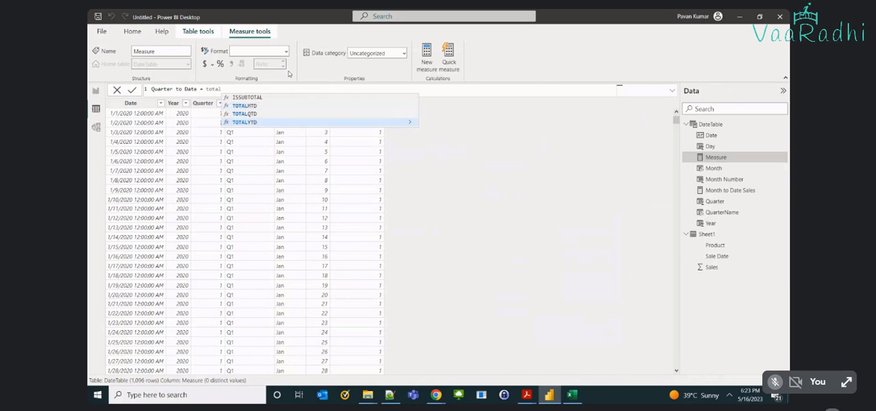
pyautogui.press('Up')
pyautogui.press('Tab')
# Enter sum(Sheet1[Sales]) as the expression argument of the TOTALQTD formula.
pyautogui.write('sum')
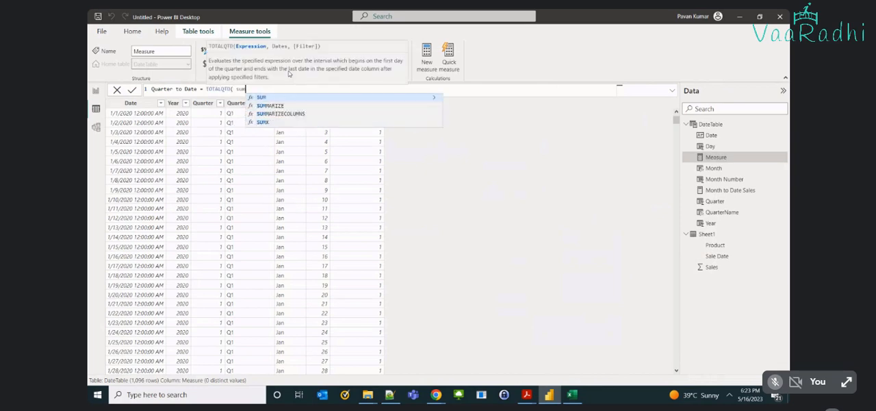
pyautogui.write('(sal')
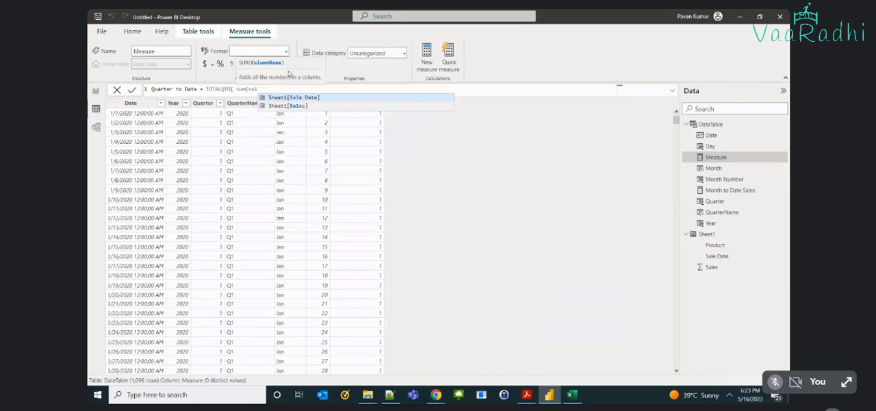
pyautogui.press('Down')
pyautogui.press('Tab')
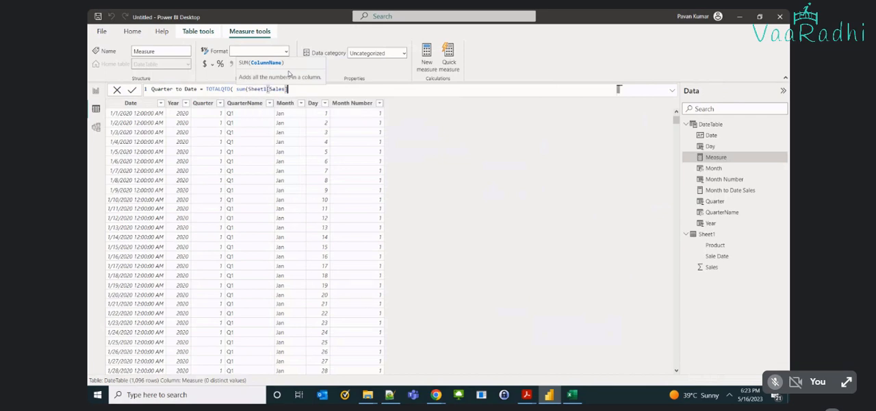
pyautogui.write(')')
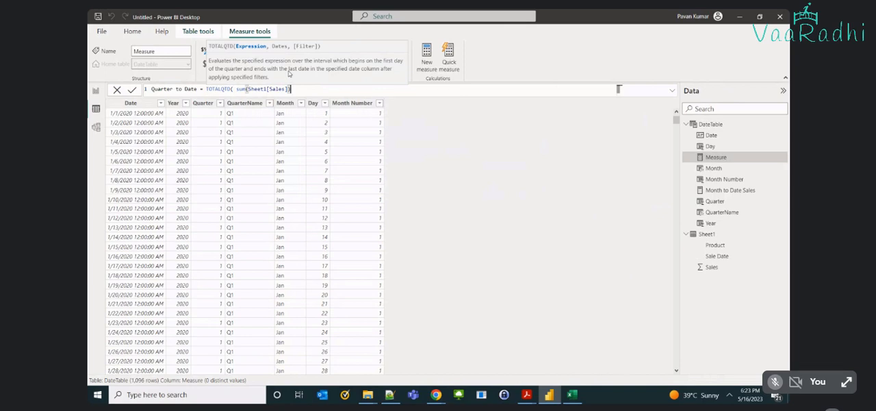
pyautogui.write(',')
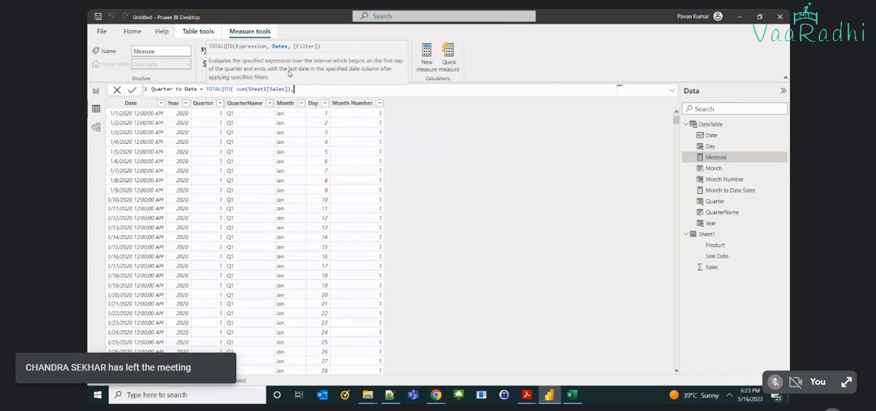
# Review the sum(Sheet1[Sales]) argument by highlighting it within the Quarter to Date formula.
pyautogui.press('Left')
pyautogui.hotkey('ctrl', 'shift', 'Left')
pyautogui.hotkey('ctrl', 'shift', 'Left')
pyautogui.hotkey('ctrl', 'shift', 'Left')
pyautogui.hotkey('ctrl', 'shift', 'Left')
pyautogui.hotkey('shift', 'Left')
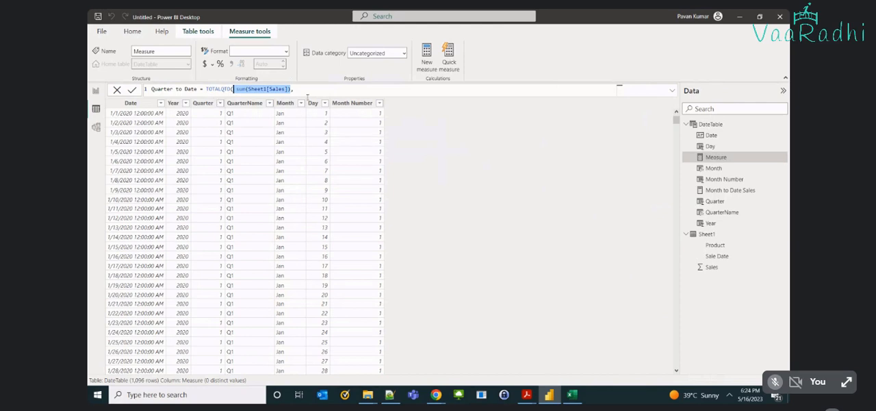
pyautogui.click(309, 90)
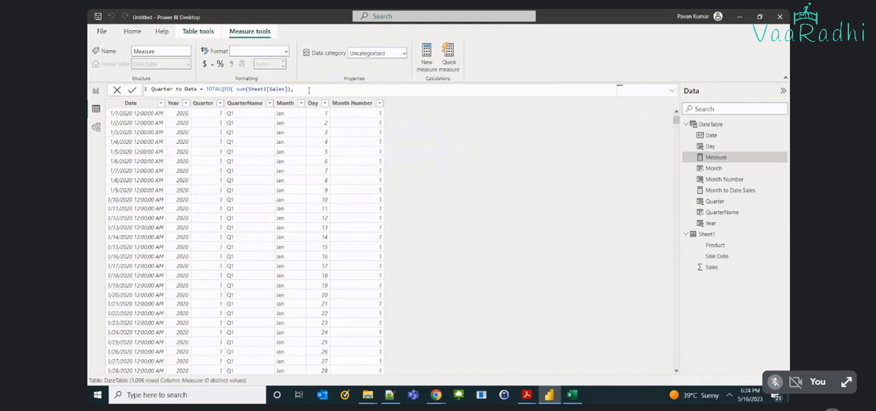
pyautogui.press('Left')
pyautogui.press('Left')
pyautogui.hotkey('ctrl', 'shift', 'Left')
pyautogui.hotkey('ctrl', 'shift', 'Left')
pyautogui.hotkey('ctrl', 'shift', 'Left')
pyautogui.hotkey('ctrl', 'shift', 'Left')
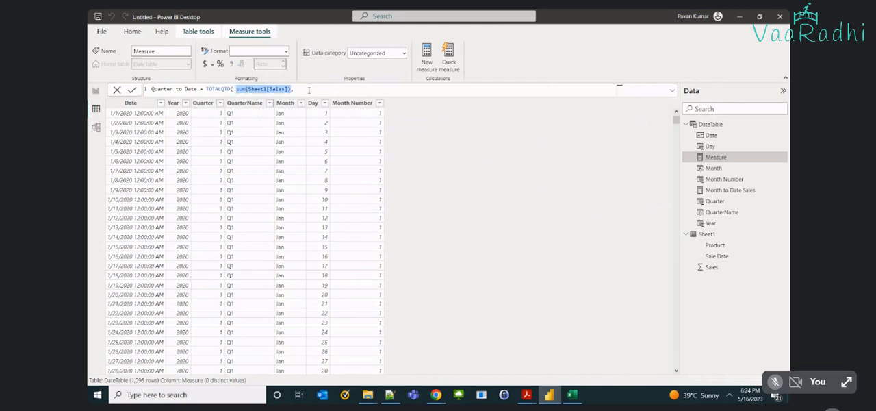
# Supply DateTable[Date] as the dates argument, close the TOTALQTD formula and commit the measure.
pyautogui.click(308, 90)
pyautogui.write('datet')
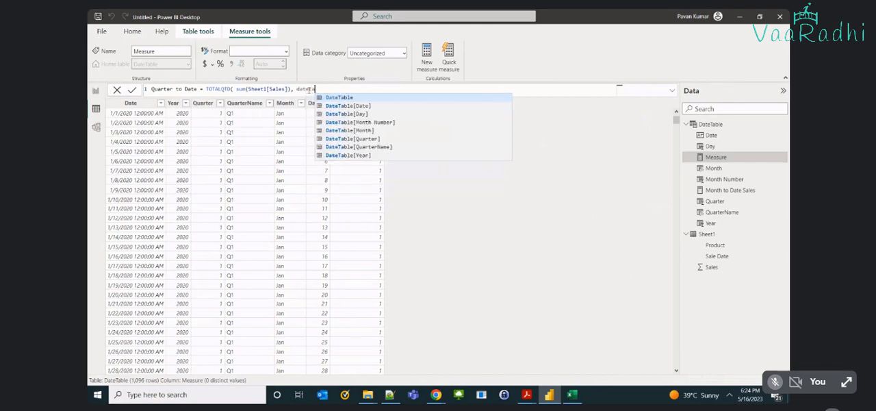
pyautogui.press('Down')
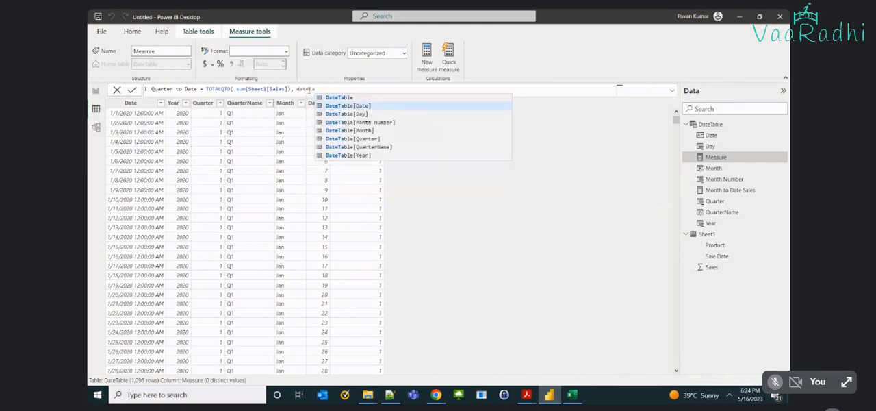
pyautogui.press('Tab')
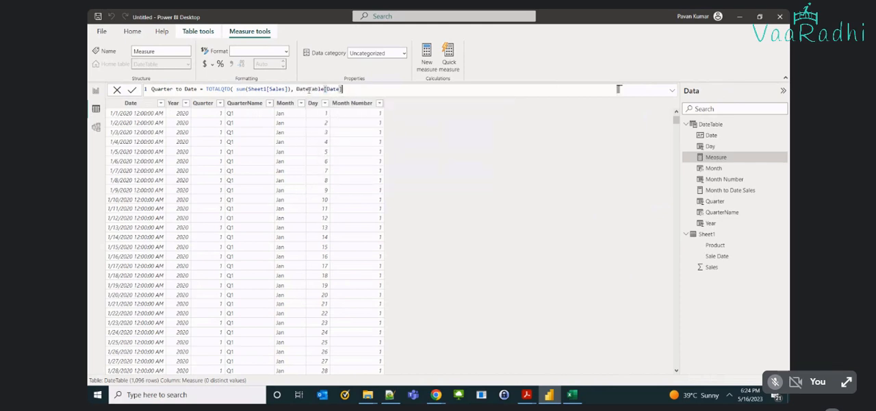
pyautogui.write(')')
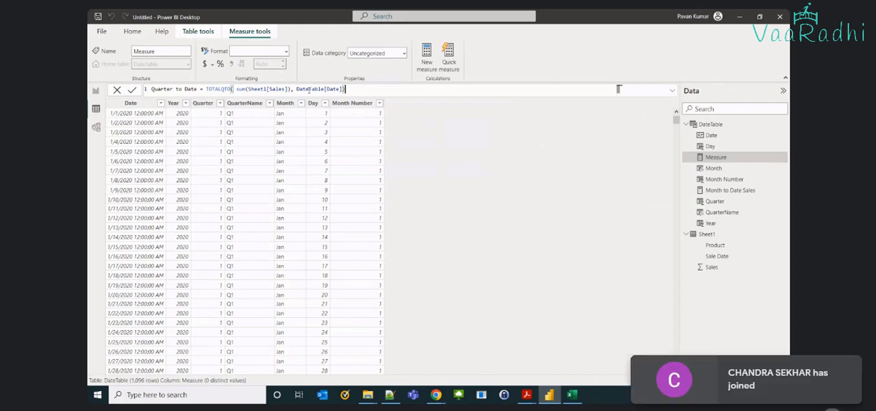
pyautogui.press('Return')
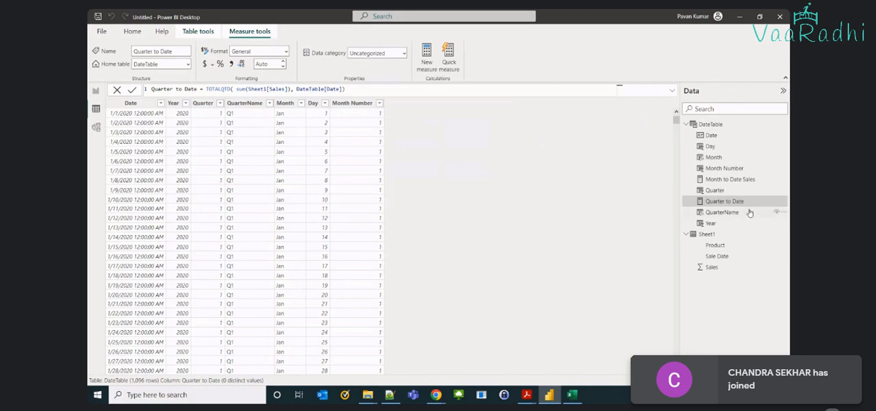
# Rename the measure as Quarter to Date Sales in its formula and return to the report page.
pyautogui.click(198, 89)
pyautogui.write('Sa')
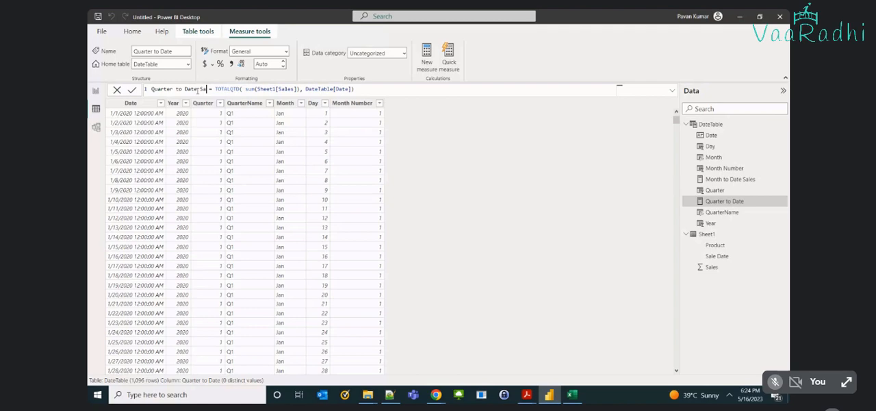
pyautogui.write('les')
pyautogui.press('Return')
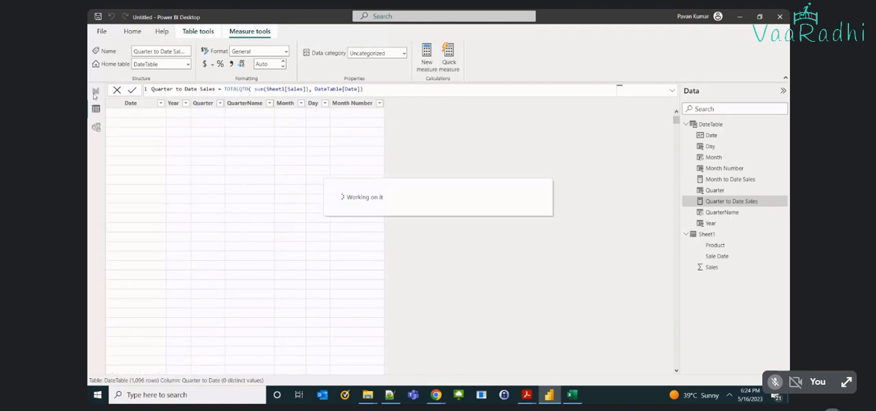
pyautogui.click(96, 90)
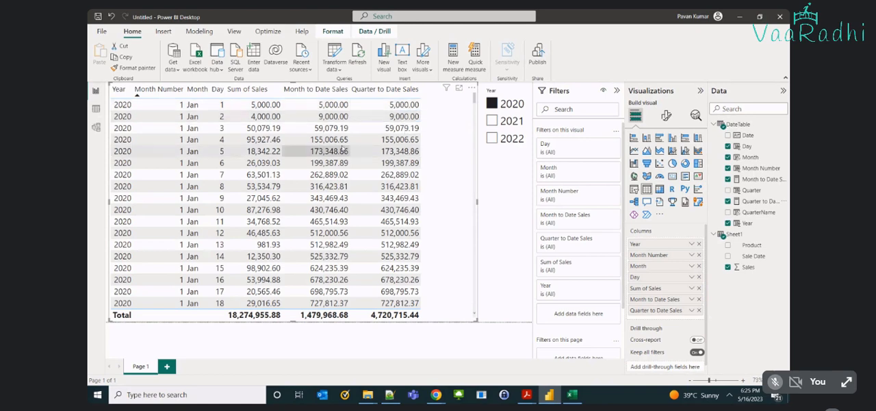
# Compare the Month to Date Sales and Quarter to Date Sales columns through January 2020 into early February.
pyautogui.scroll(-1, 377, 221)
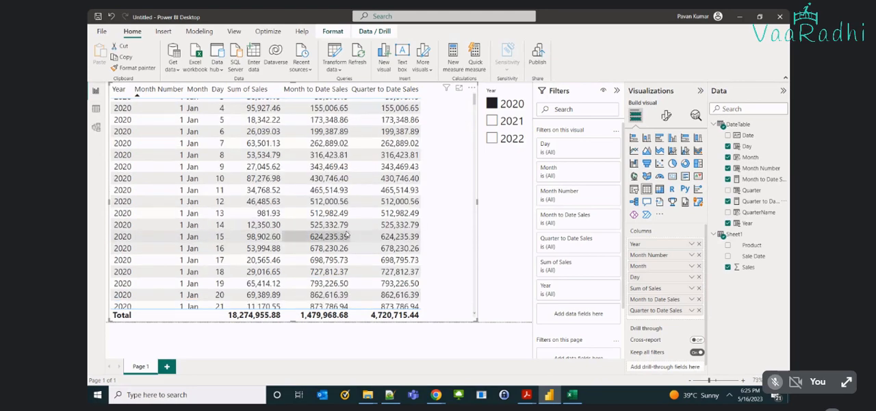
pyautogui.scroll(1, 391, 151)
pyautogui.scroll(-1, 378, 186)
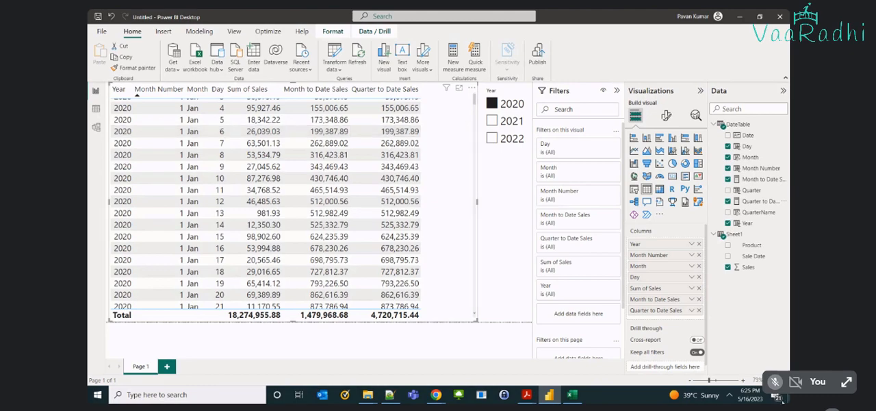
pyautogui.scroll(-1, 375, 261)
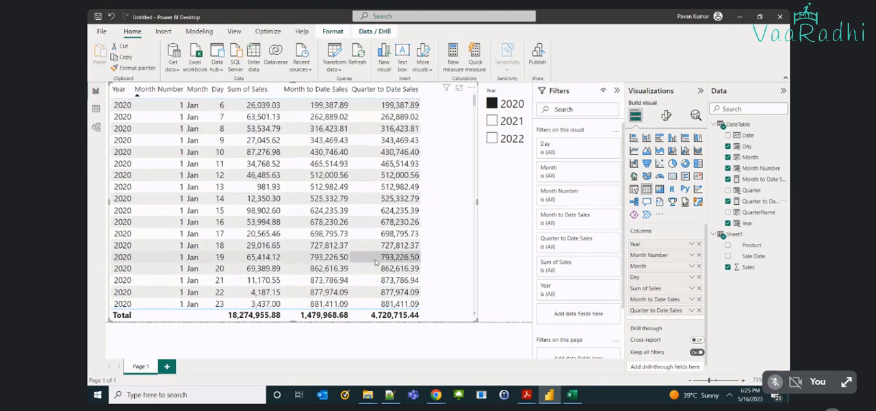
pyautogui.scroll(-3, 375, 260)
pyautogui.scroll(-1, 375, 261)
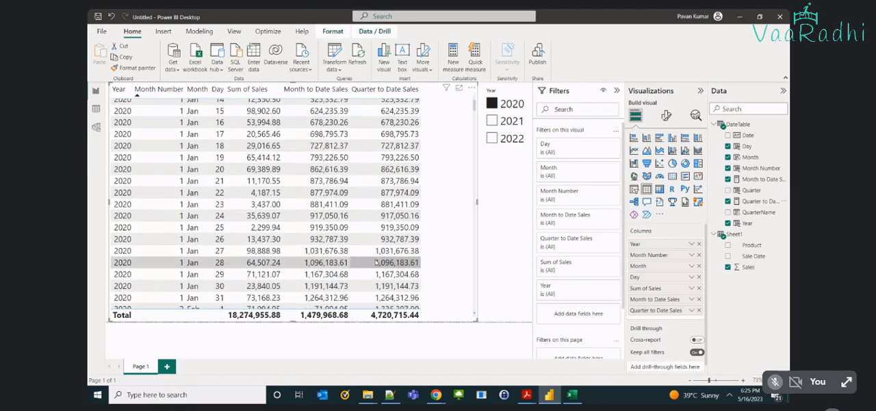
pyautogui.scroll(-1, 375, 261)
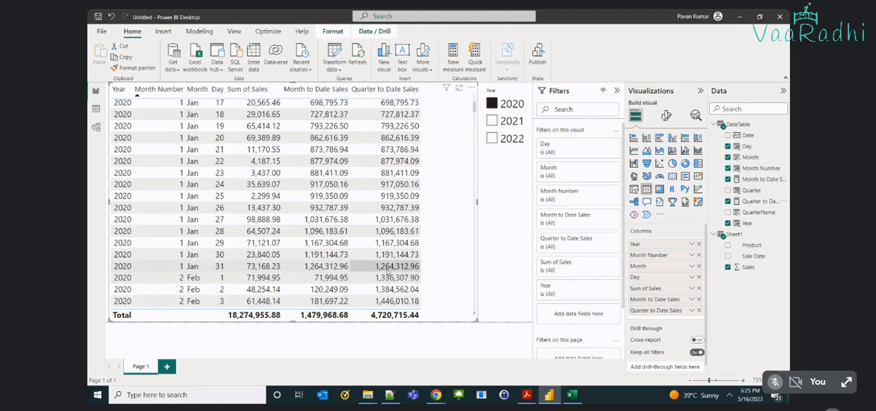
# Examine how the quarter-to-date values accumulate through February and March 2020 and into April.
pyautogui.scroll(-1, 387, 270)
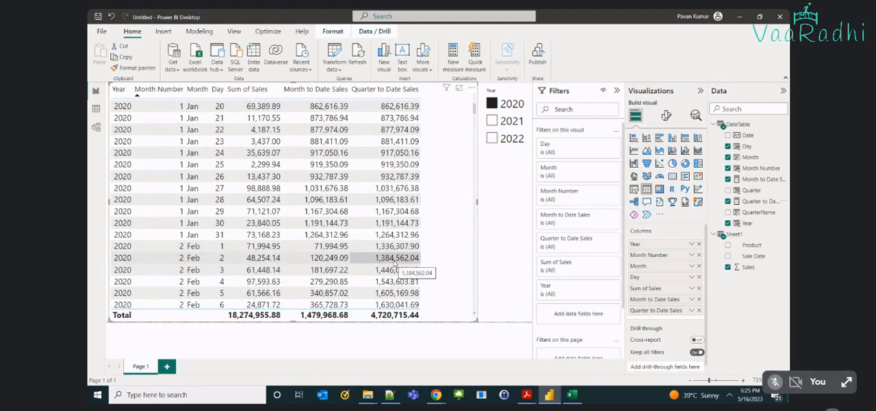
pyautogui.scroll(-3, 394, 265)
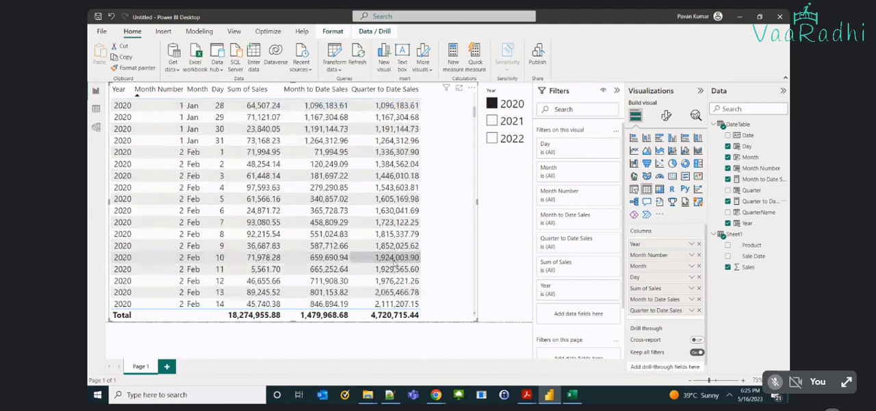
pyautogui.scroll(-6, 394, 264)
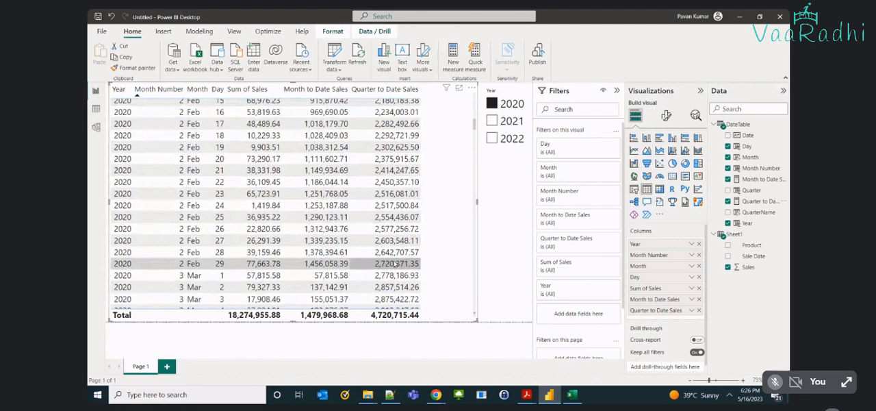
pyautogui.scroll(-1, 394, 265)
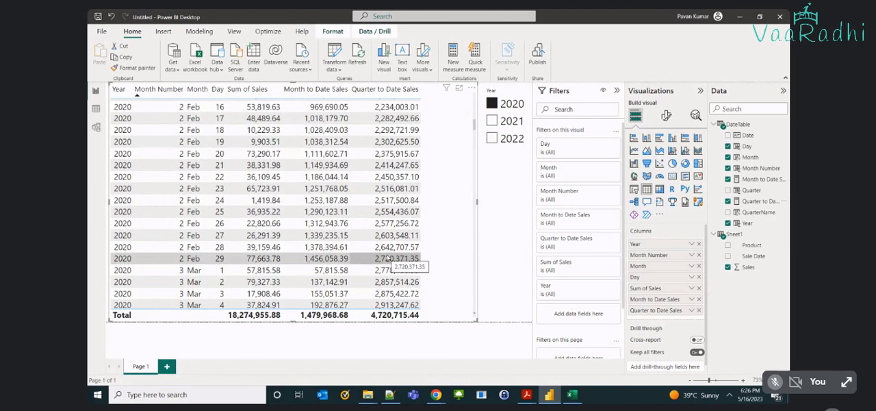
pyautogui.scroll(-1, 388, 258)
pyautogui.scroll(-5, 388, 258)
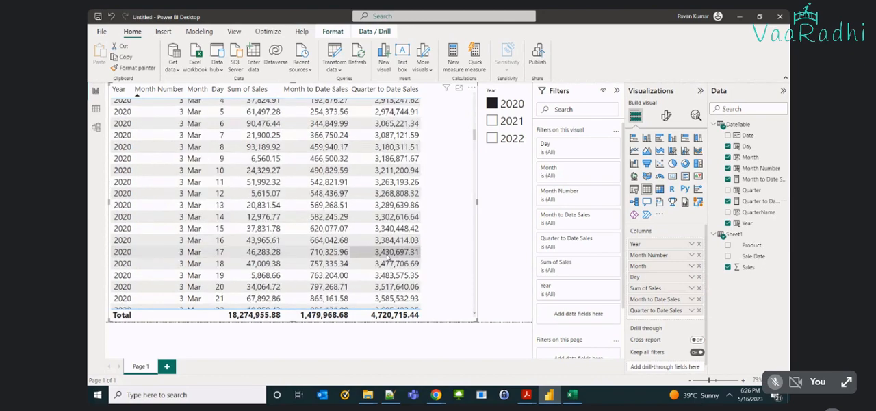
pyautogui.scroll(-6, 388, 258)
pyautogui.scroll(-1, 388, 258)
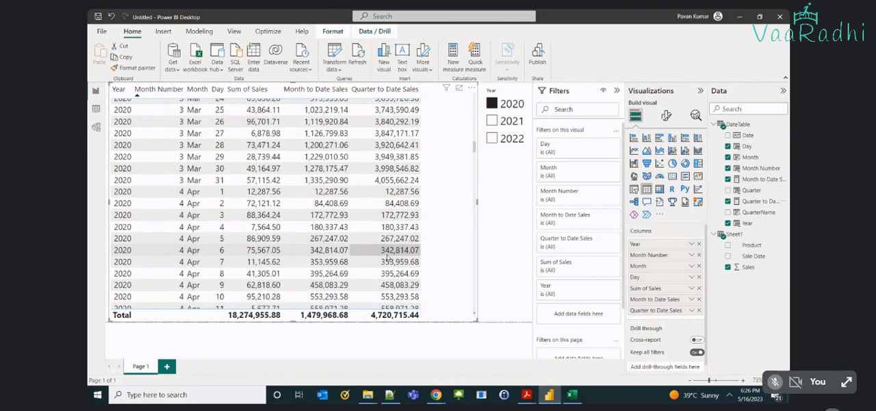
# Compare the quarter-to-date values in the March 31 and April 1, 2020 rows at the quarter boundary.
pyautogui.scroll(2, 388, 258)
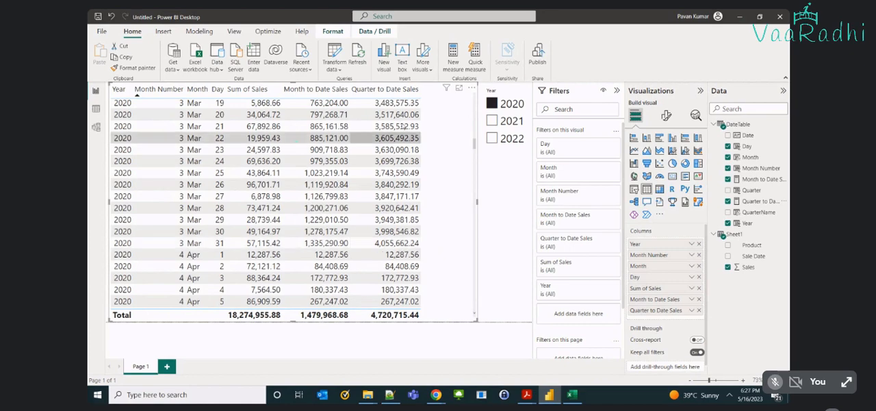
pyautogui.click(388, 255)
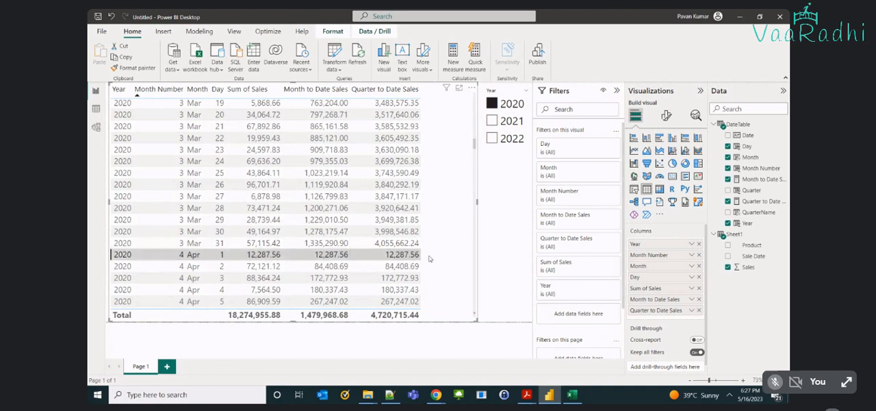
pyautogui.click(388, 244)
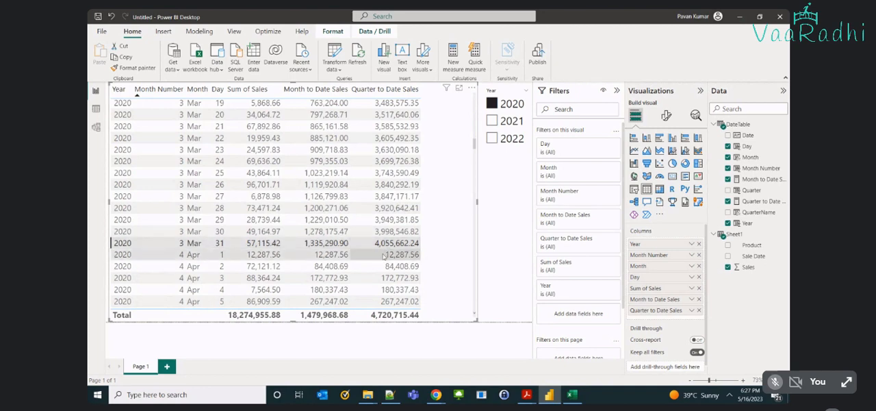
pyautogui.click(384, 255)
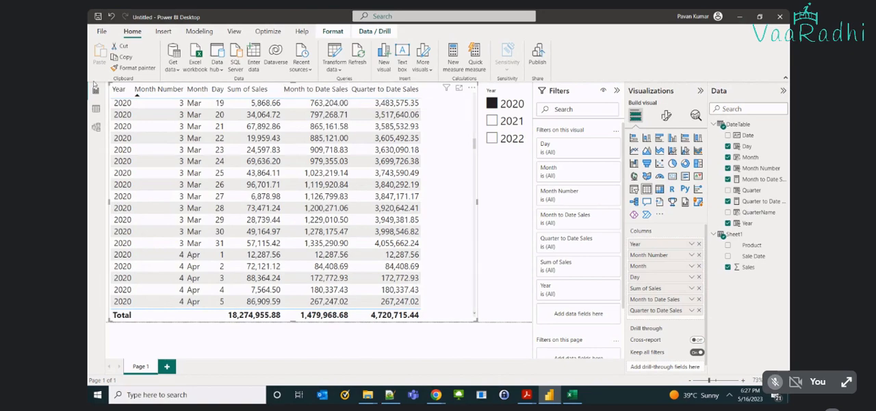
# Create a new measure in DateTable and name it Year to Date Sales.
pyautogui.click(94, 111)
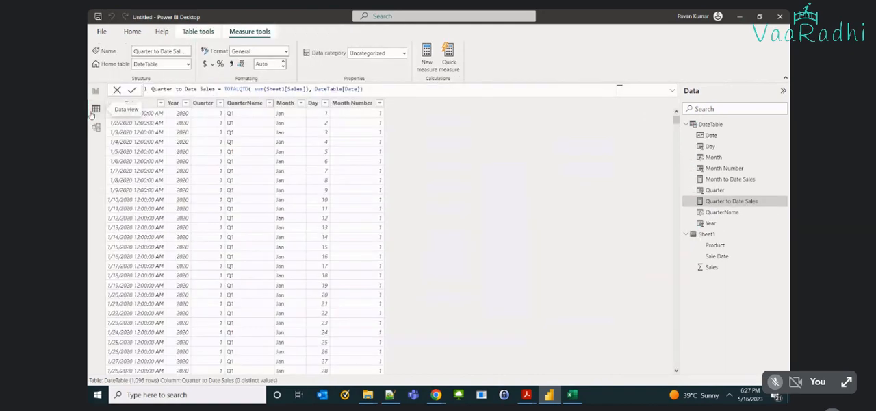
pyautogui.click(207, 34)
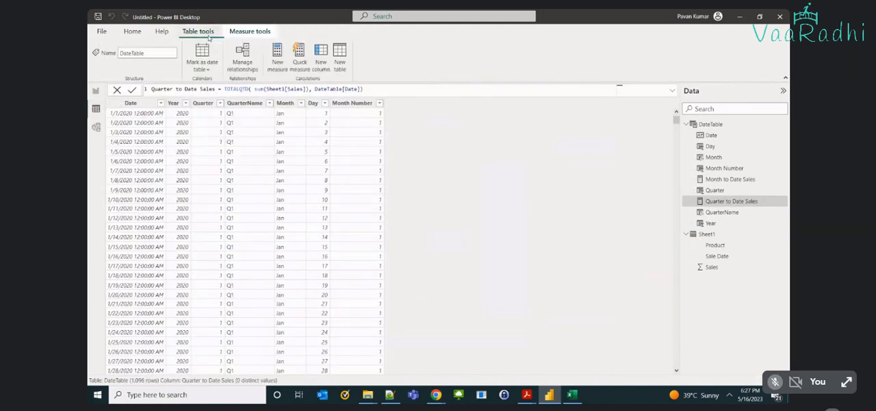
pyautogui.click(273, 70)
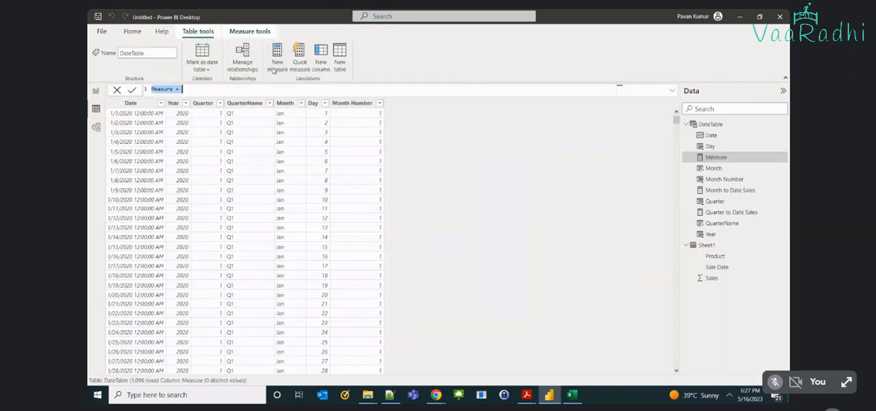
pyautogui.write('year')
pyautogui.press('BackSpace')
pyautogui.press('BackSpace')
pyautogui.write('r to Date Sals')
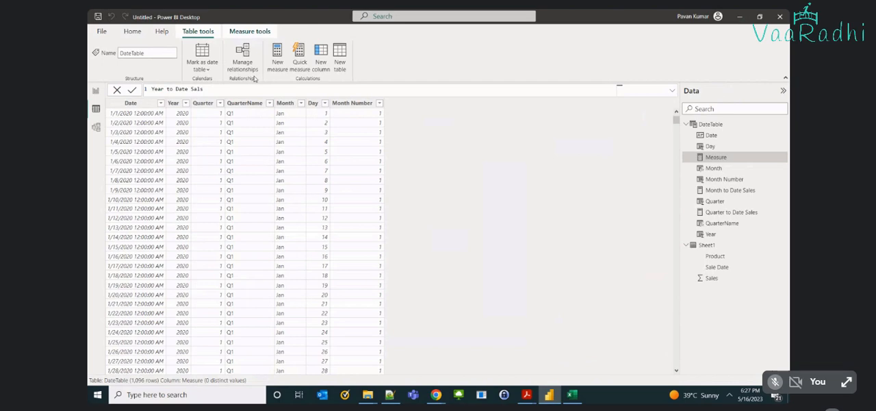
pyautogui.write(' = tOTALYTD(')
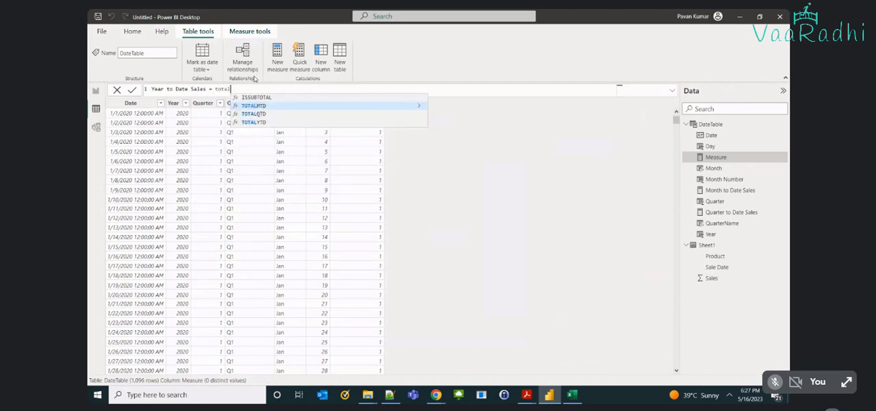
# Begin the Year to Date Sales formula with the TOTALYTD function.
pyautogui.press('Down')
pyautogui.press('Down')
pyautogui.press('Tab')
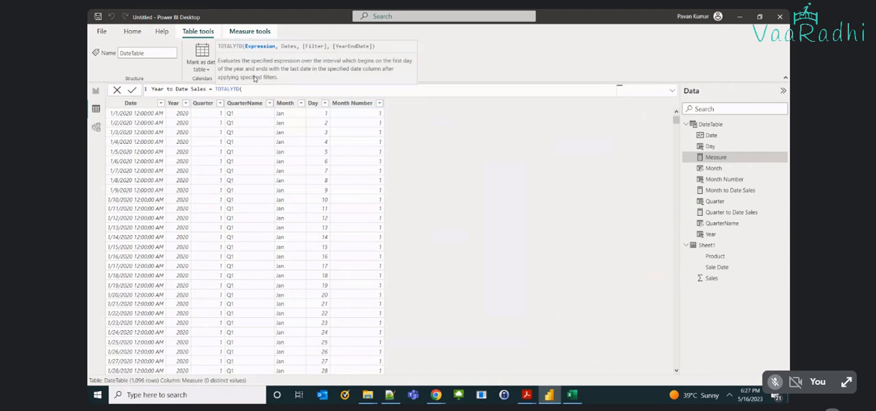
pyautogui.write('sal')
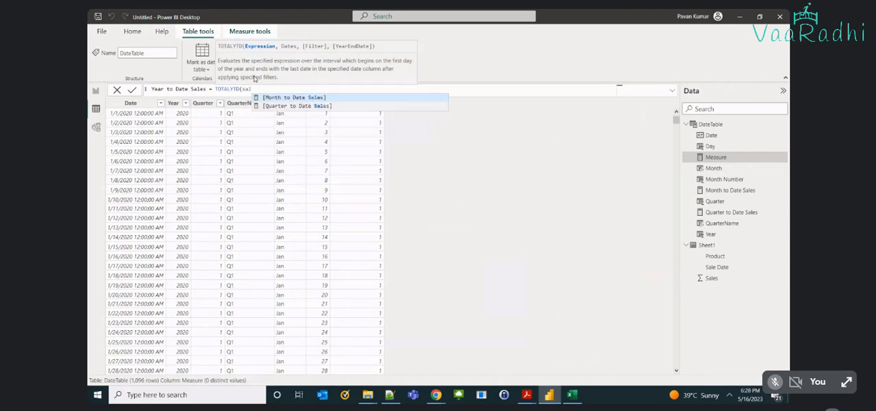
# Enter the sum of Sheet1[Sales] as the expression for TOTALYTD.
pyautogui.press('BackSpace')
pyautogui.press('BackSpace')
pyautogui.write('um(sa')
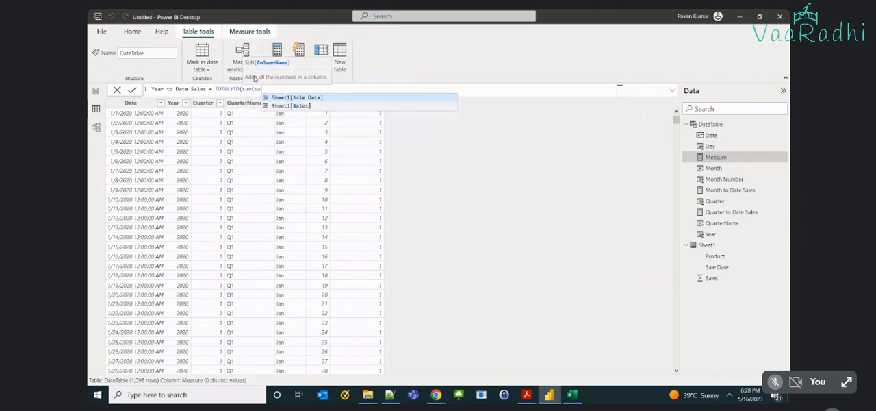
pyautogui.press('Down')
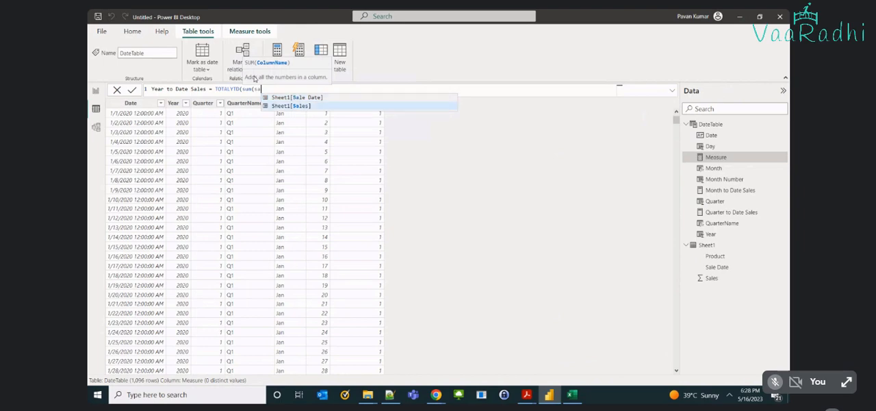
pyautogui.press('Tab')
# Supply DateTable[Date] as the dates argument, close the TOTALYTD formula and commit the measure.
pyautogui.write('), dateta')
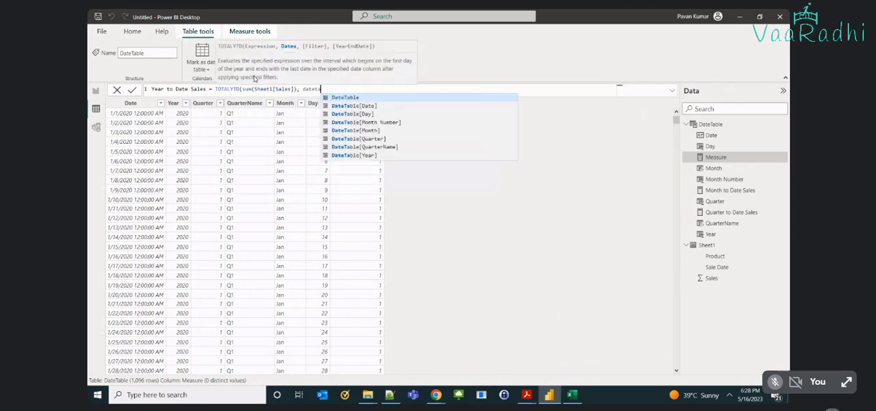
pyautogui.press('Down')
pyautogui.press('Tab')
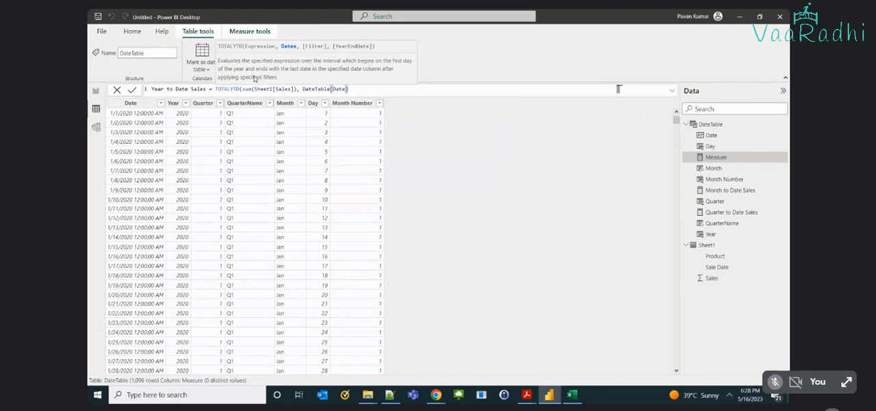
pyautogui.write(')')
pyautogui.press('Return')
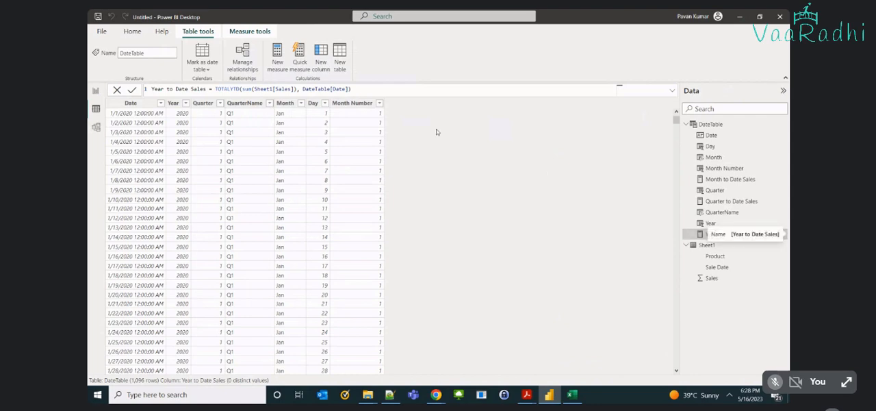
# Add Year to Date Sales to the daily table on the report page and widen the visual to fit the column.
pyautogui.click(95, 90)
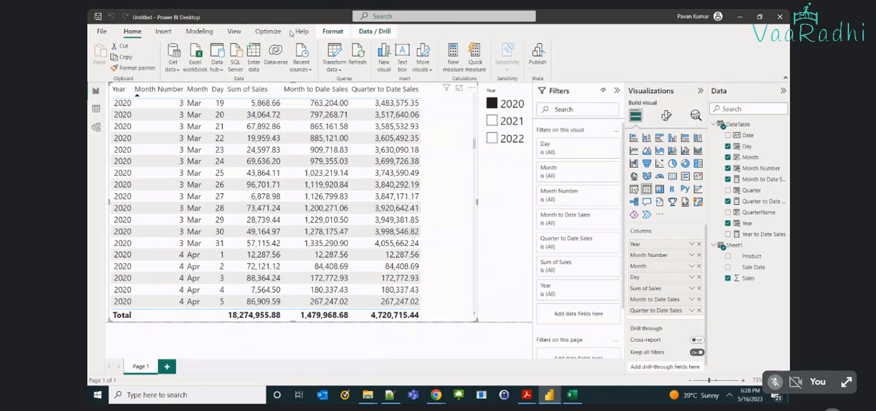
pyautogui.click(728, 235)
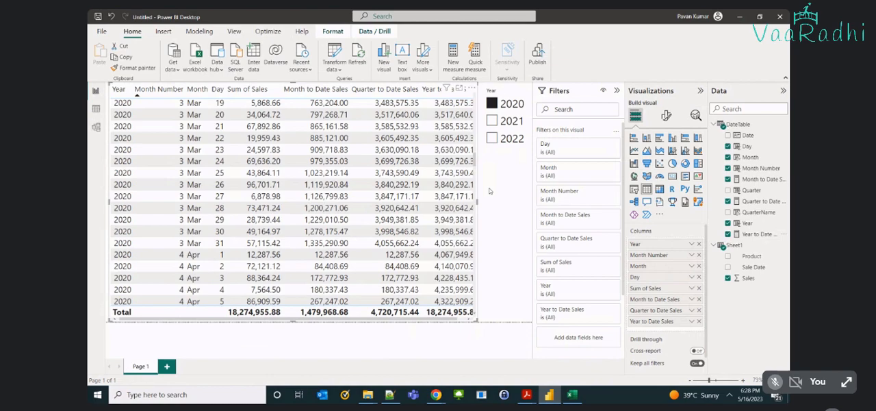
pyautogui.moveTo(477, 199); pyautogui.dragTo(487, 200)
# Compare the month-, quarter- and year-to-date values from January 1, 2020 into early February.
pyautogui.scroll(5, 472, 164)
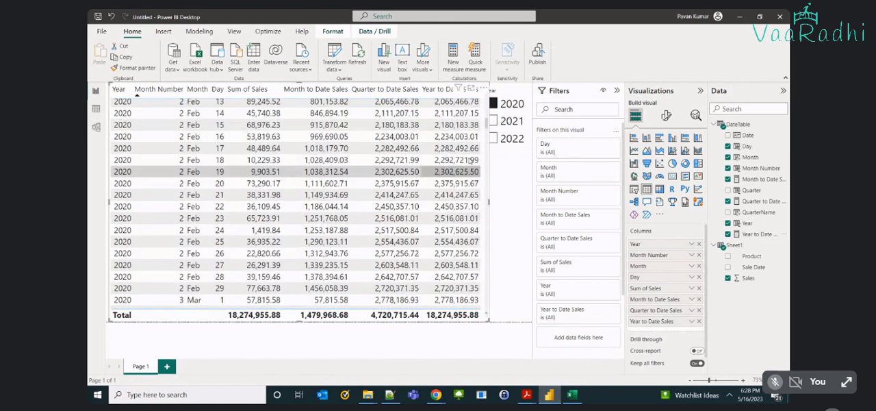
pyautogui.scroll(5, 471, 161)
pyautogui.scroll(2, 470, 164)
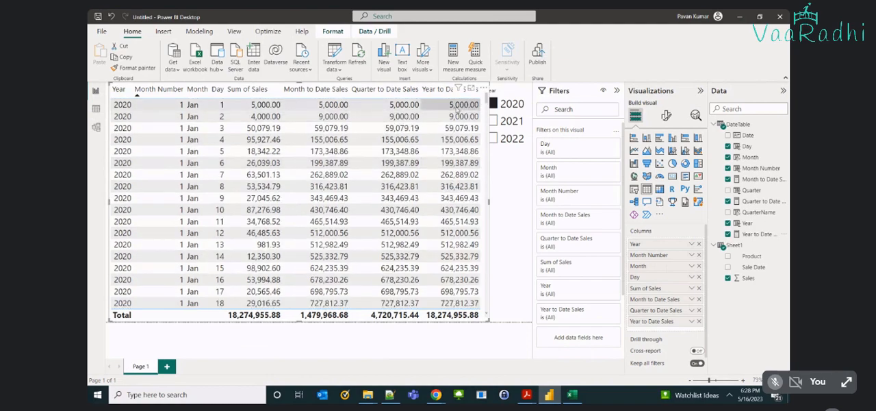
pyautogui.scroll(-2, 455, 135)
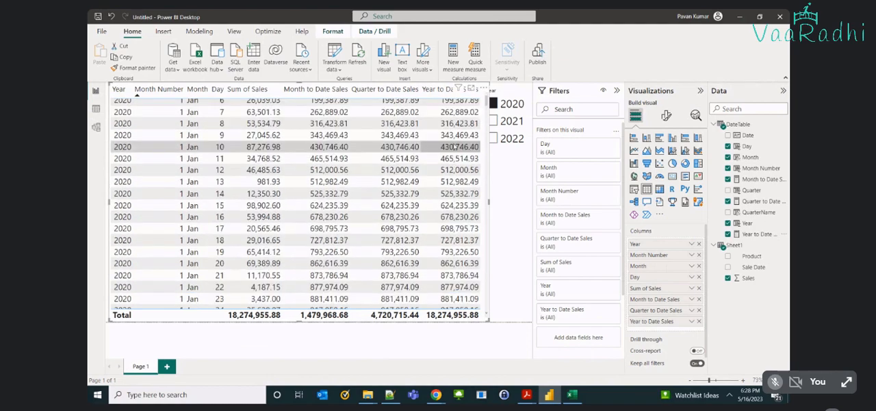
pyautogui.scroll(2, 455, 147)
pyautogui.scroll(-2, 443, 167)
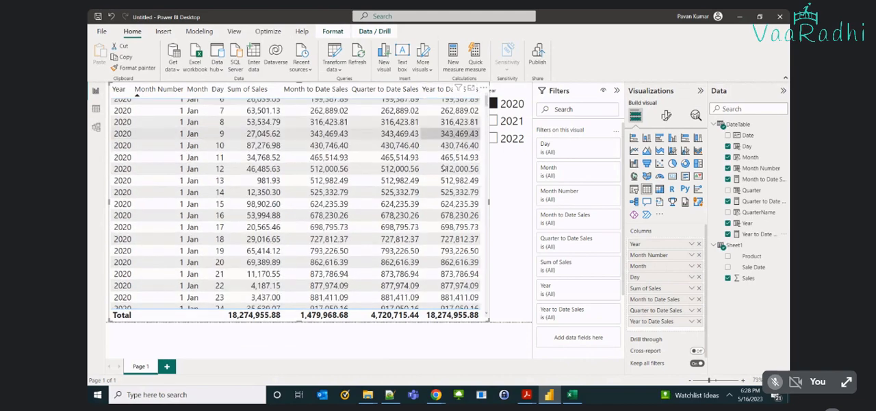
pyautogui.scroll(-5, 443, 168)
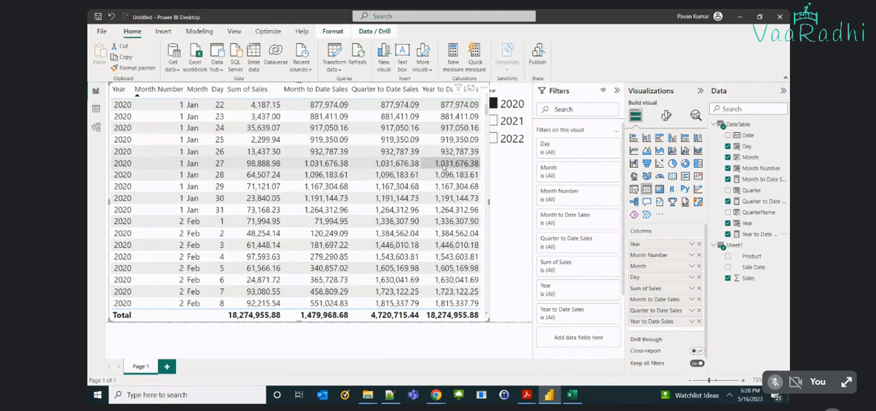
pyautogui.scroll(-5, 443, 167)
pyautogui.scroll(5, 443, 167)
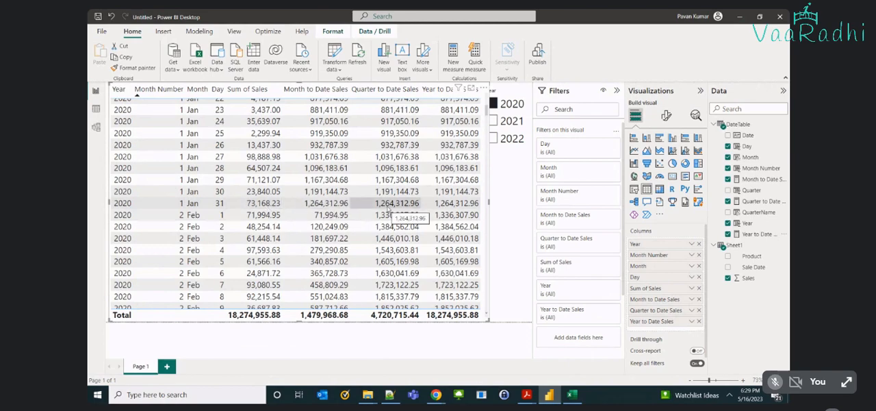
# Compare the quarter-to-date and year-to-date values through March 2020 and across the March 31 to April 1 boundary.
pyautogui.scroll(-5, 408, 209)
pyautogui.scroll(-5, 388, 209)
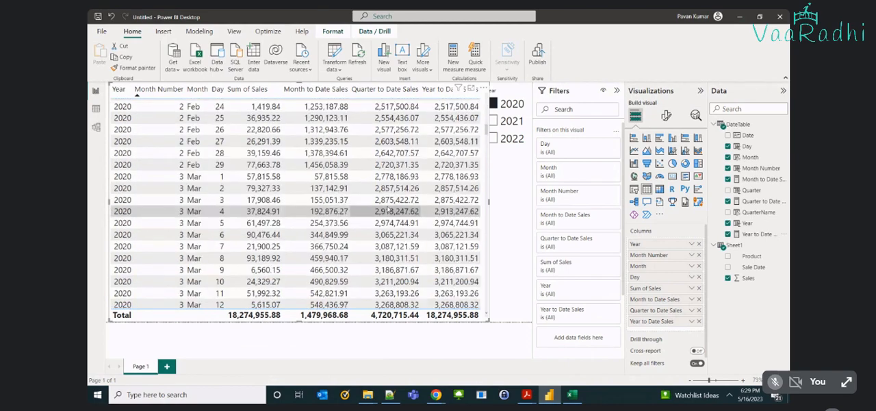
pyautogui.scroll(-3, 388, 210)
pyautogui.scroll(-3, 388, 211)
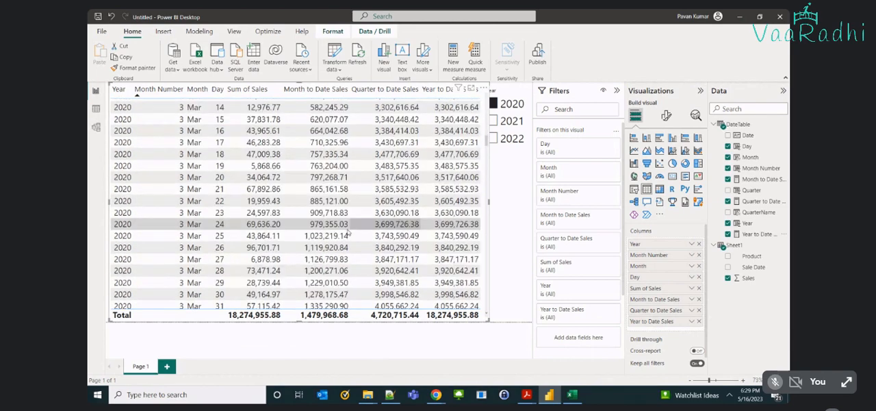
pyautogui.scroll(-3, 347, 233)
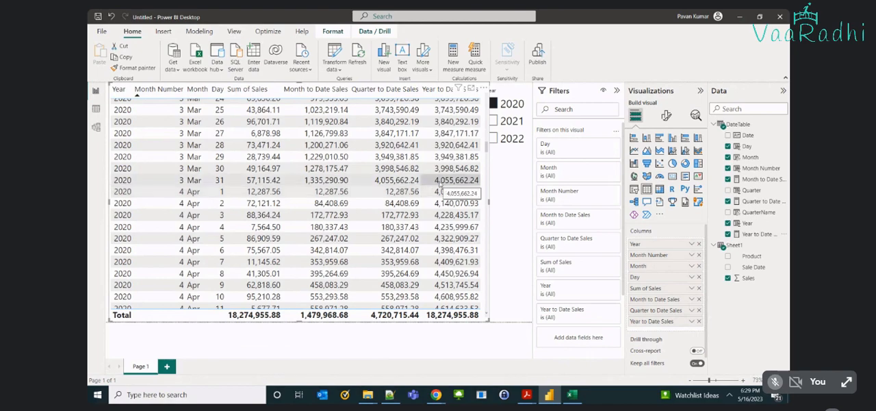
pyautogui.scroll(-1, 472, 179)
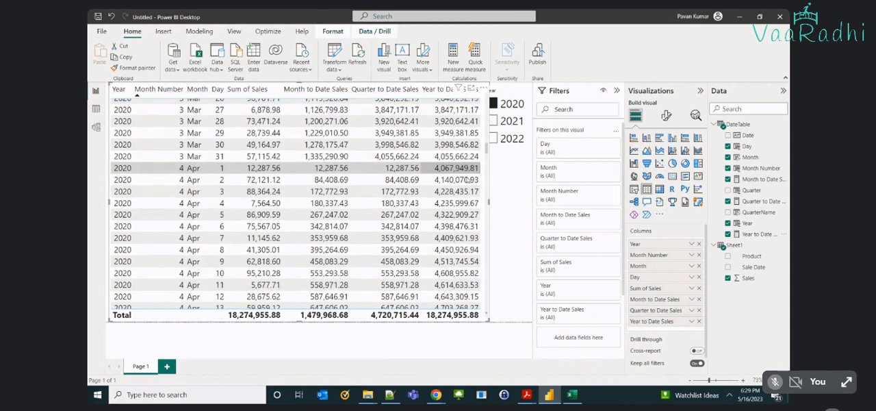
pyautogui.scroll(-1, 471, 179)
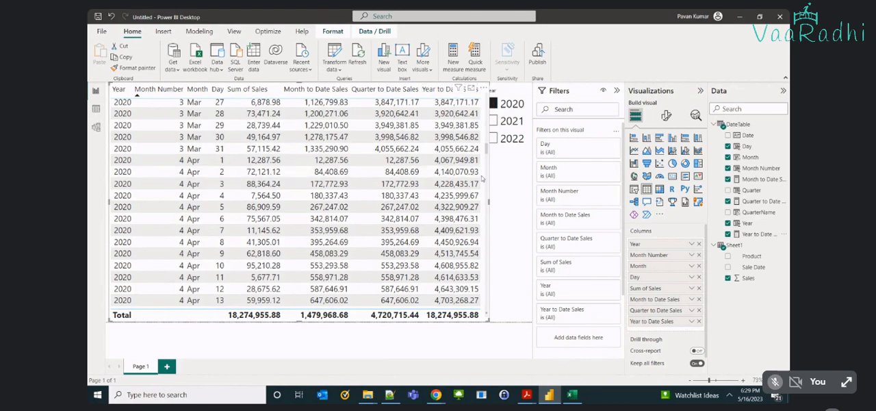
# Follow the year-to-date values from April through June to December 31, 2020 and compare them with the total row.
pyautogui.scroll(-10, 482, 198)
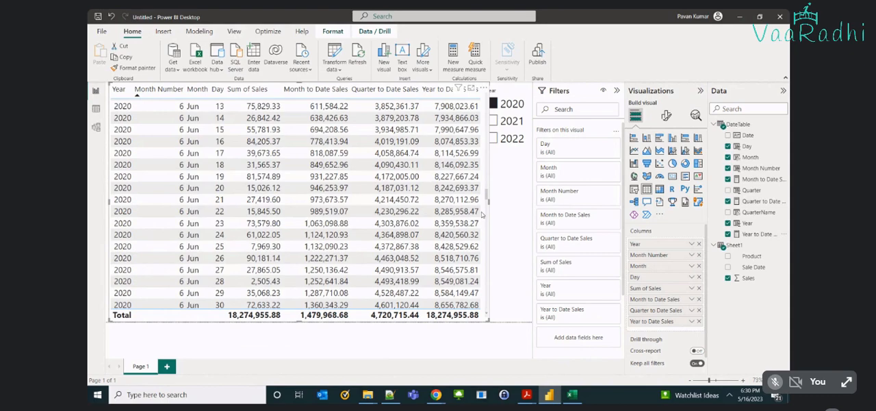
pyautogui.scroll(-15, 482, 215)
pyautogui.scroll(-2, 479, 288)
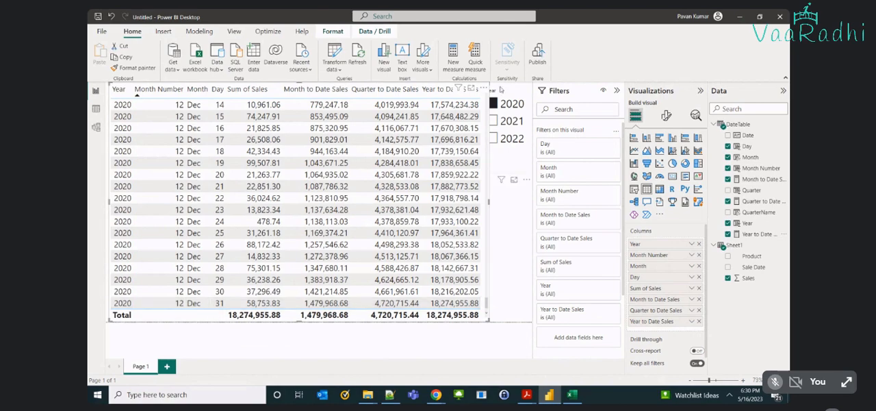
# Include 2021 alongside 2020 in the Year slicer and examine the order of both years' rows from January to May.
pyautogui.keyDown('ctrl'); pyautogui.click(492, 120); pyautogui.keyUp('ctrl')
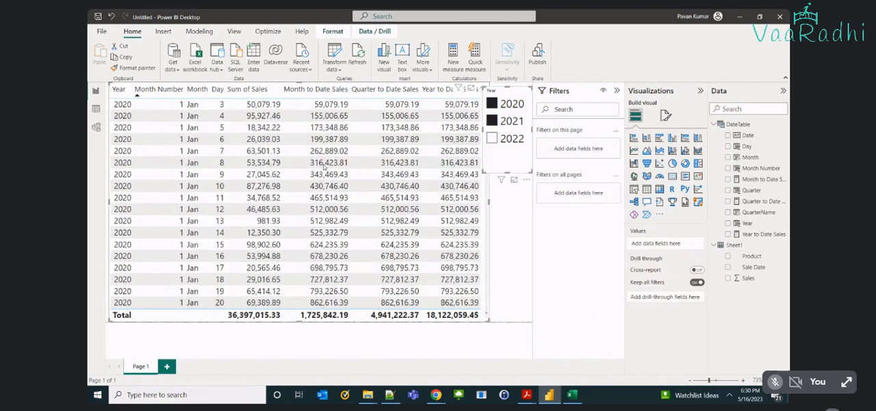
pyautogui.scroll(-4, 477, 234)
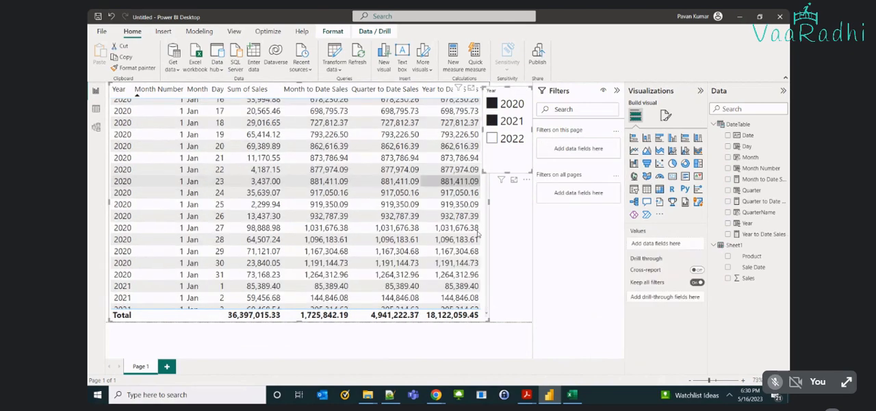
pyautogui.scroll(-10, 476, 234)
pyautogui.scroll(-12, 479, 234)
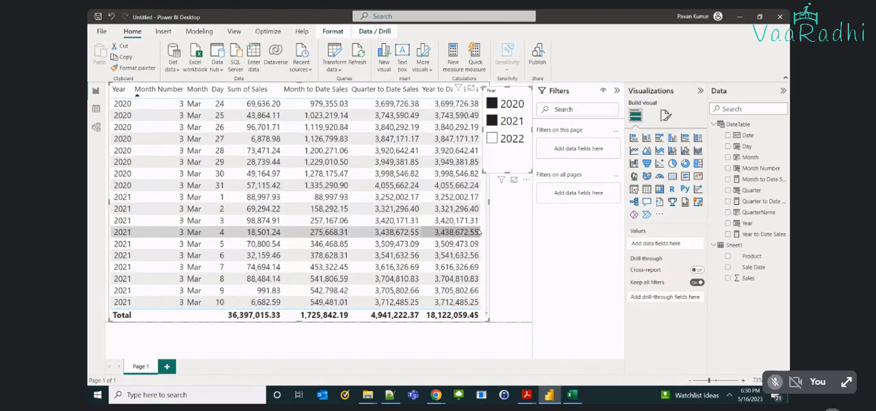
pyautogui.scroll(-15, 481, 234)
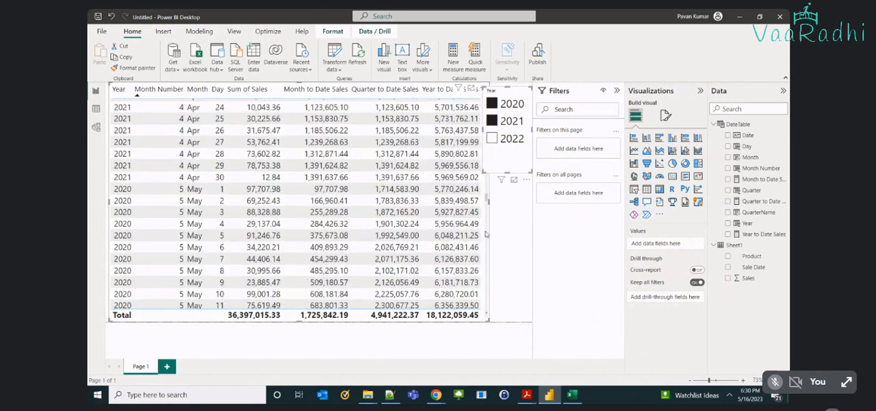
pyautogui.scroll(-10, 479, 169)
pyautogui.scroll(7, 476, 202)
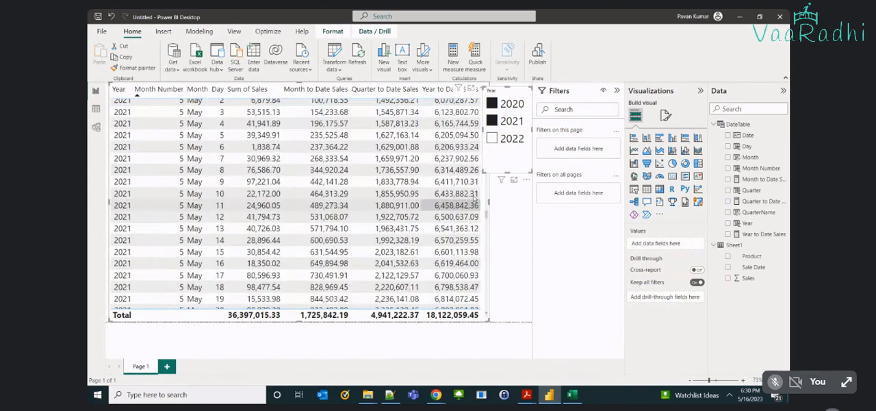
pyautogui.scroll(10, 476, 198)
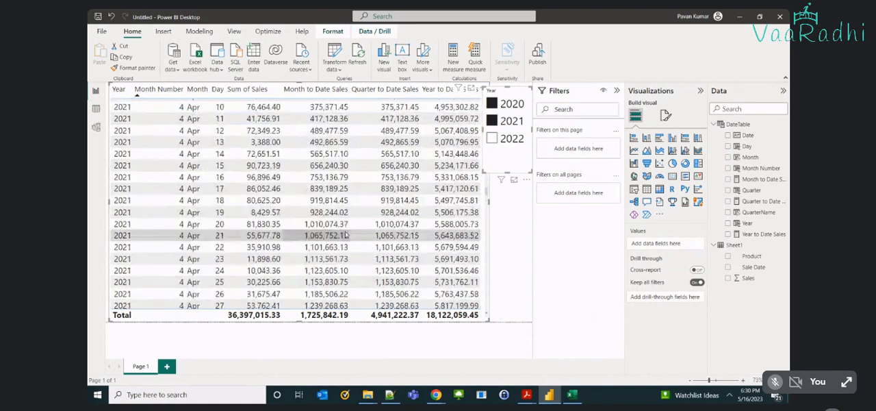
pyautogui.scroll(7, 346, 234)
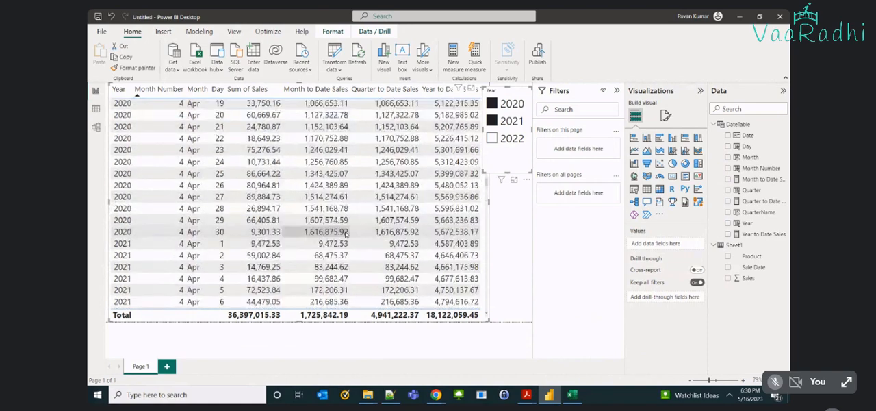
pyautogui.scroll(1, 345, 235)
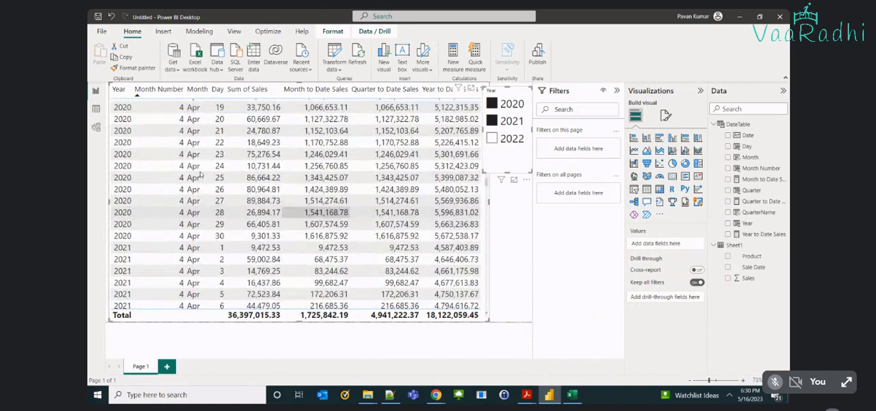
# Sort the table by Year in ascending order and check the month order through the 2020 rows into April 2021.
pyautogui.click(122, 95)
pyautogui.scroll(-10, 134, 123)
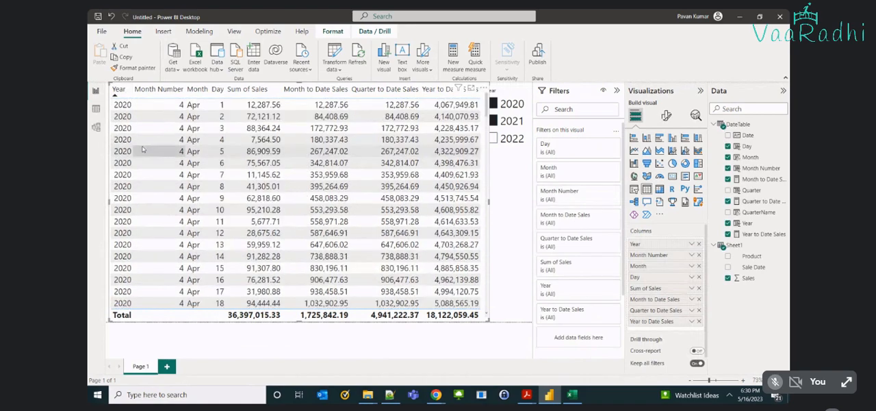
pyautogui.scroll(-4, 142, 148)
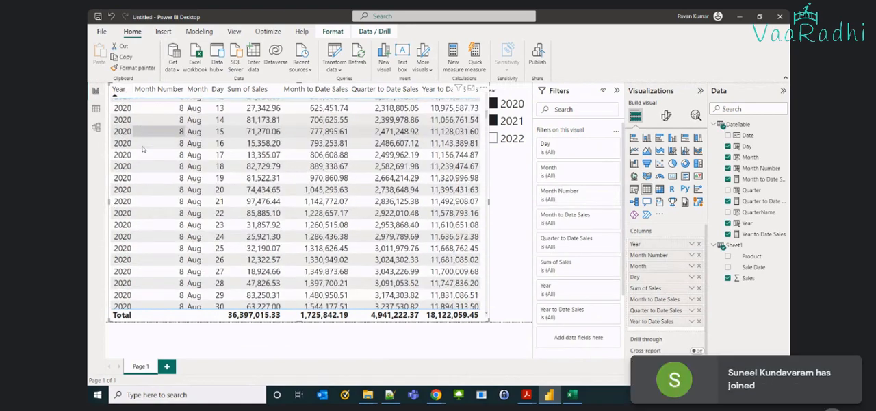
pyautogui.scroll(20, 143, 150)
pyautogui.scroll(5, 143, 151)
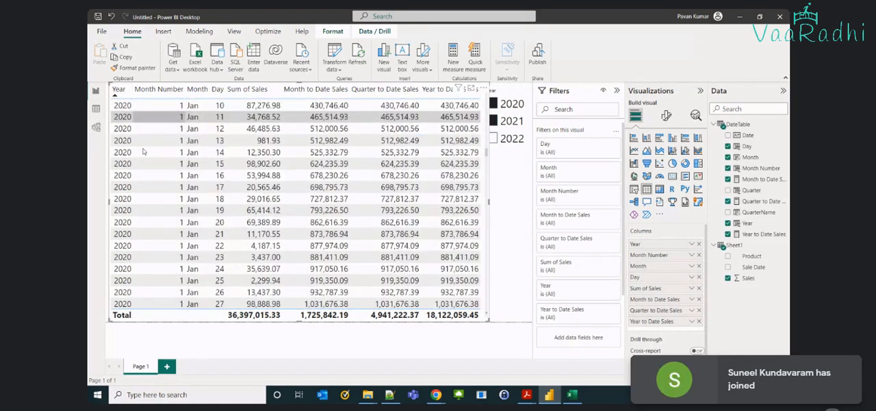
pyautogui.scroll(-15, 143, 152)
pyautogui.scroll(-10, 143, 151)
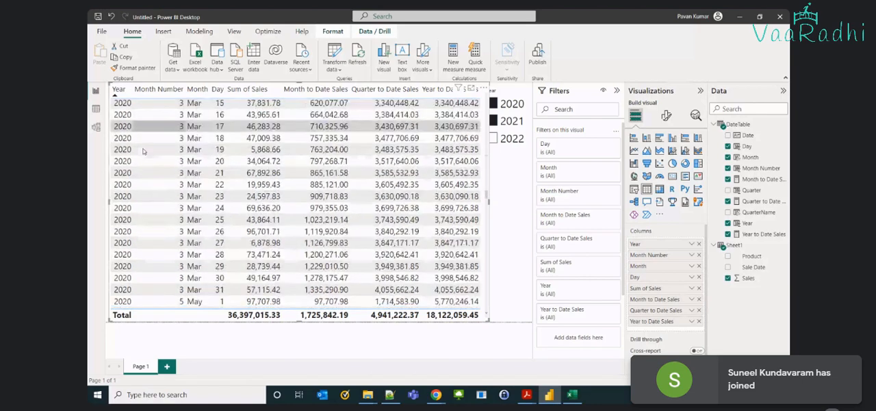
pyautogui.scroll(-15, 143, 151)
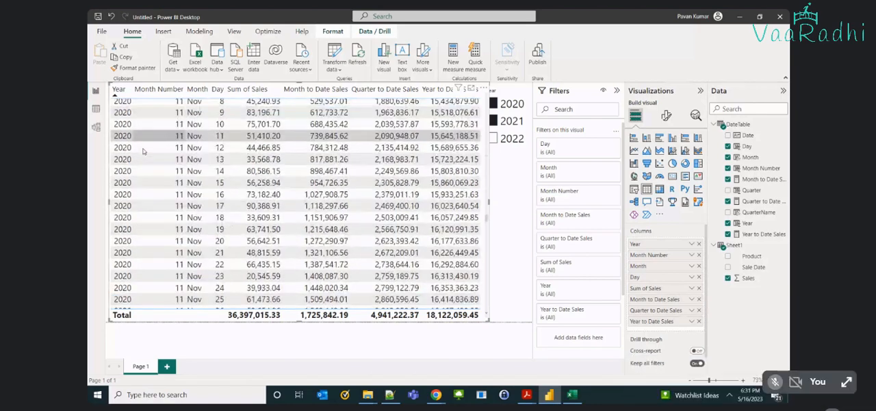
pyautogui.scroll(-15, 143, 151)
pyautogui.scroll(-15, 143, 152)
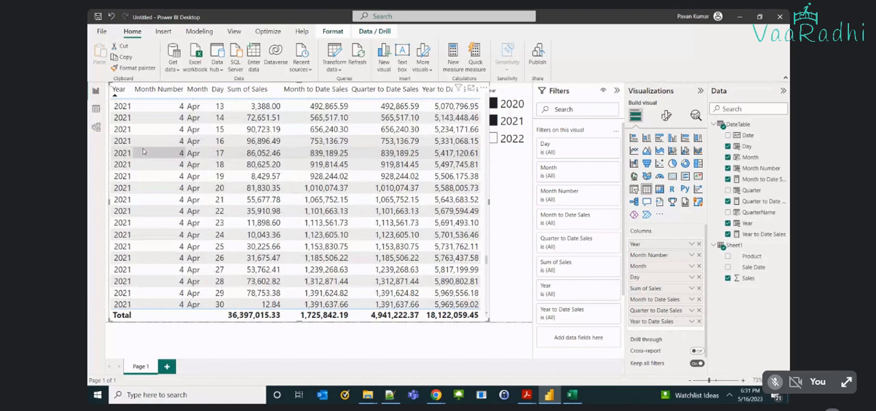
# Compare the year-to-date values at the change from 2020 to 2021 rows, through December 31, 2021 and from January 1, 2021.
pyautogui.scroll(7, 143, 151)
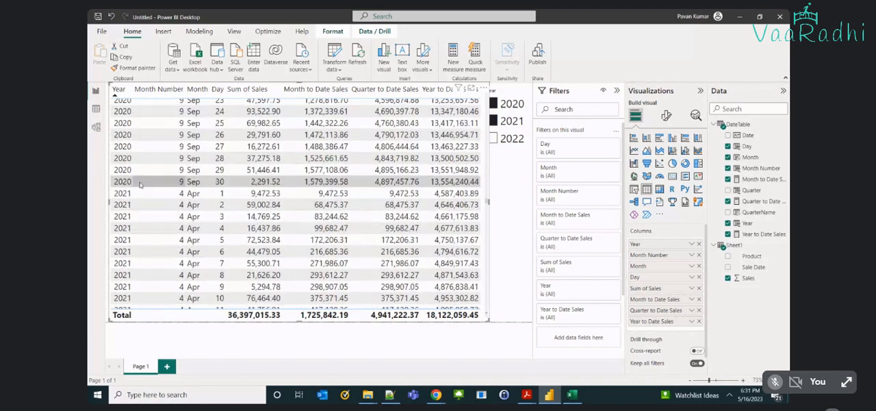
pyautogui.scroll(-8, 477, 194)
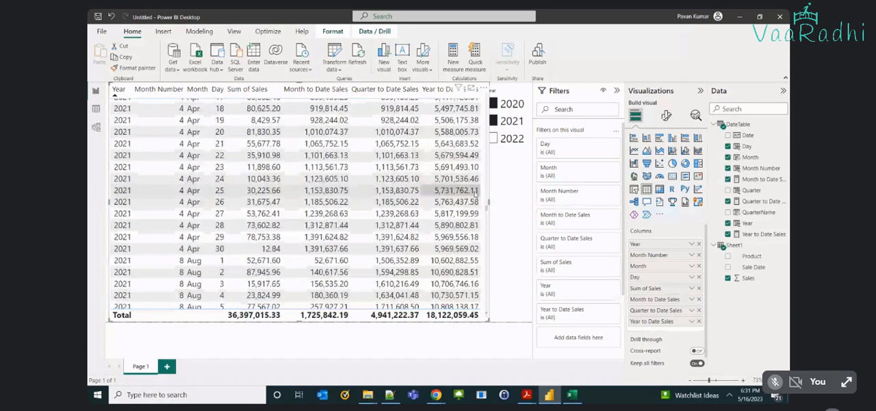
pyautogui.scroll(-3, 264, 220)
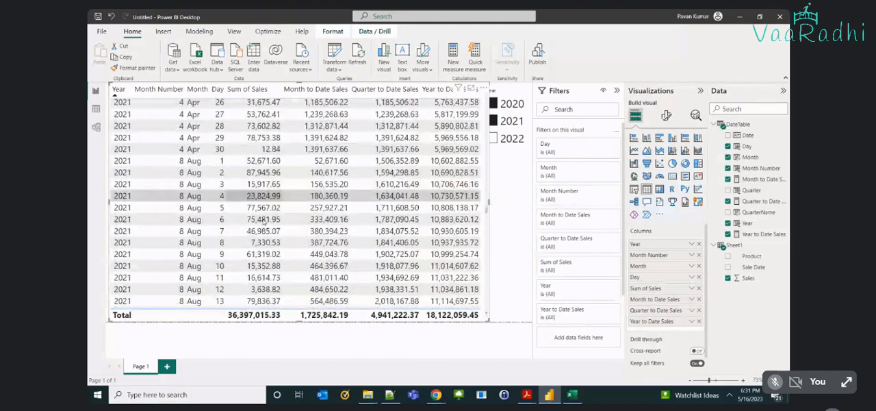
pyautogui.scroll(-9, 263, 221)
pyautogui.scroll(-12, 263, 220)
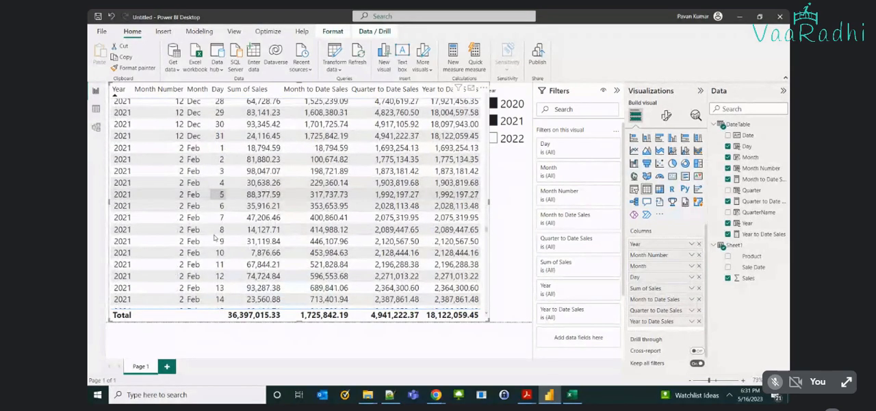
pyautogui.scroll(-11, 214, 237)
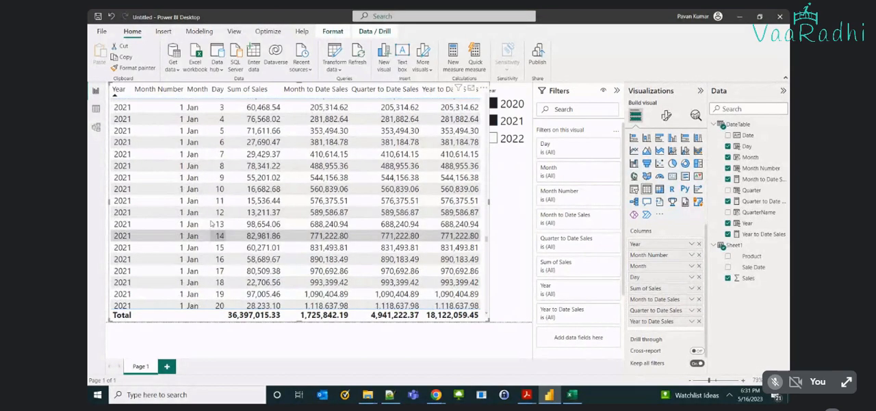
pyautogui.scroll(3, 226, 206)
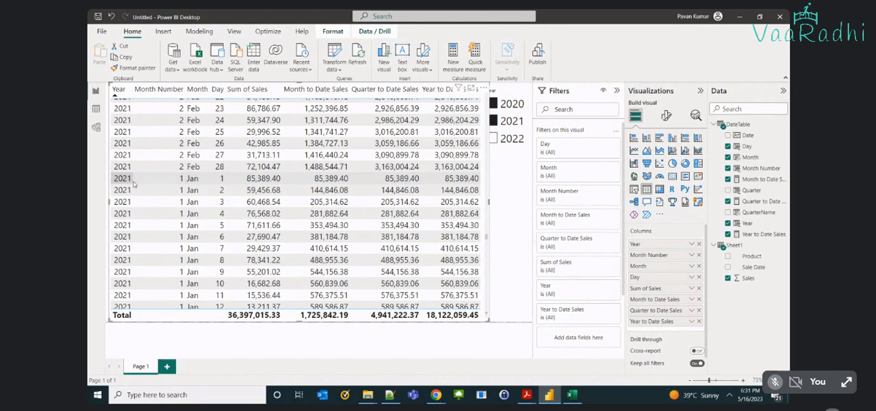
# Limit the Year slicer to 2020 and remove the Day and Month to Date Sales columns from the sales table.
pyautogui.click(495, 121)
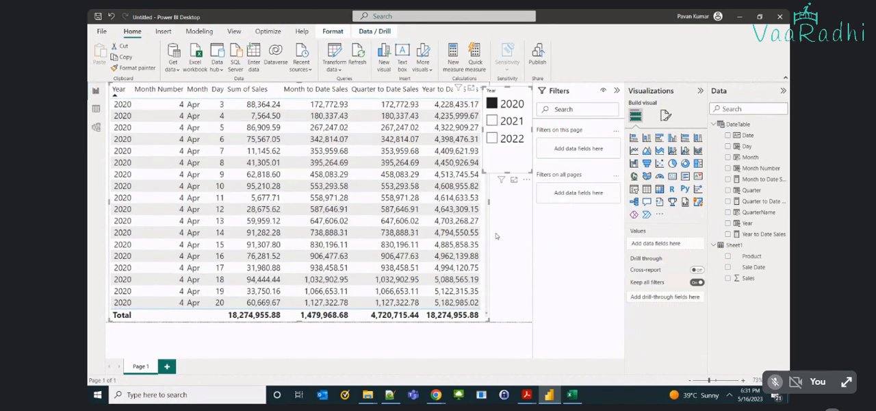
pyautogui.scroll(1, 413, 219)
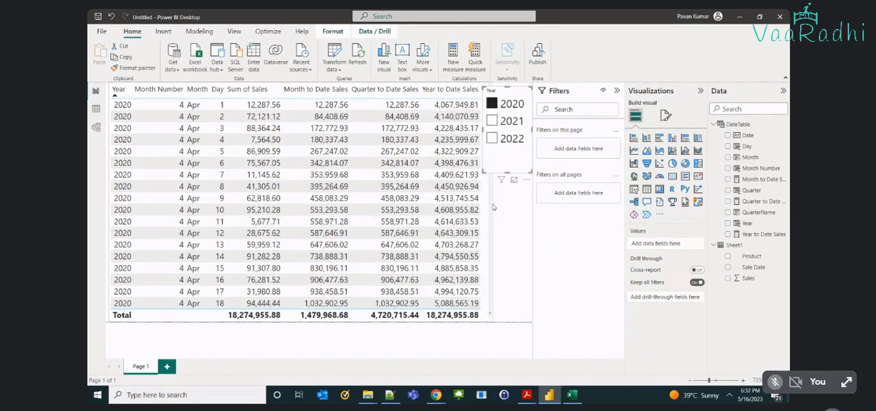
pyautogui.click(399, 245)
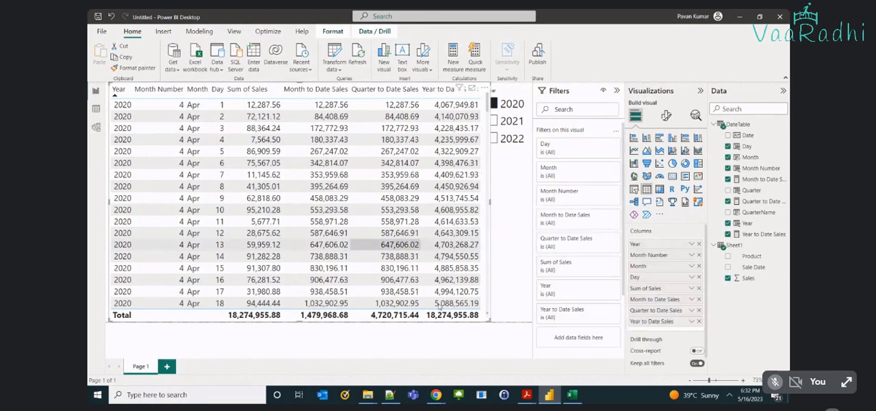
pyautogui.click(363, 166)
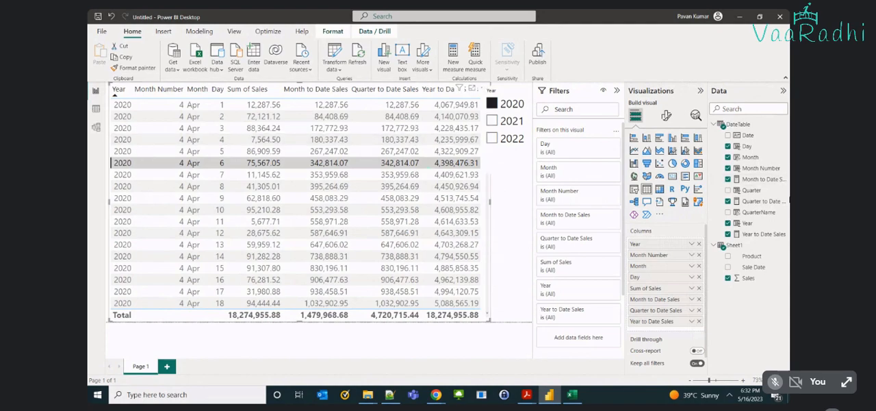
pyautogui.click(727, 147)
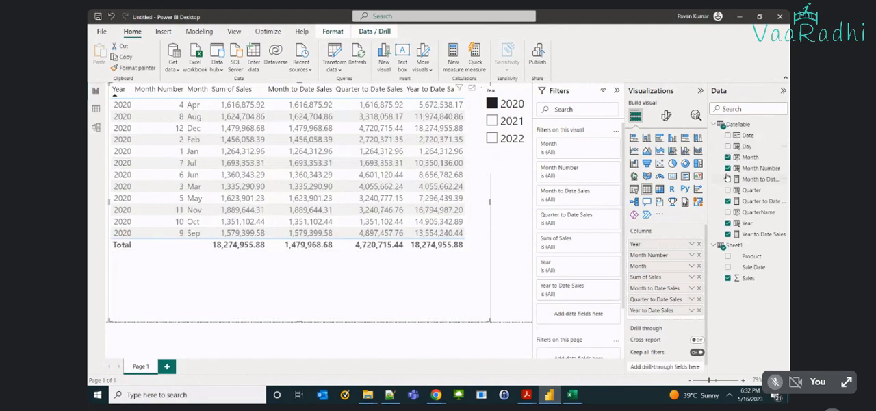
pyautogui.click(727, 179)
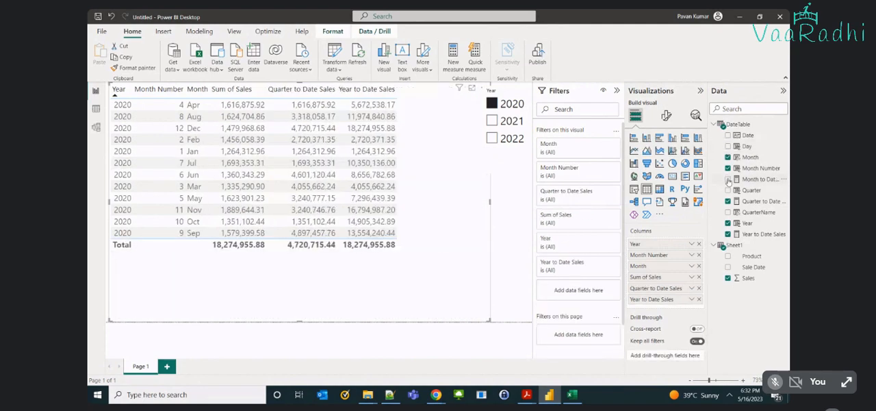
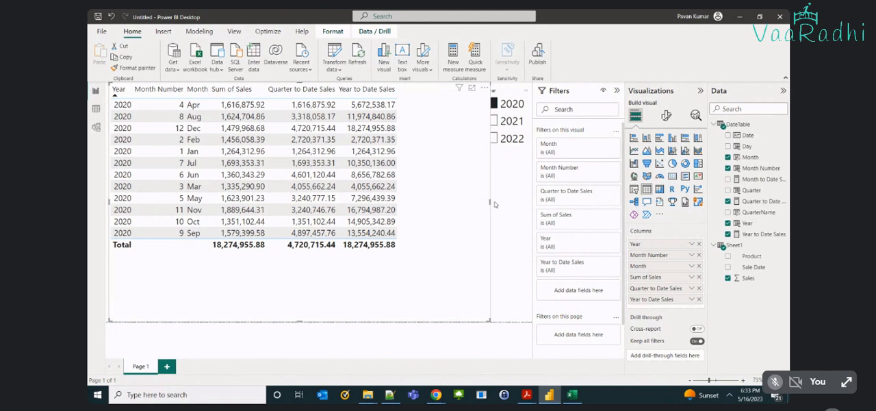
# Narrow the table, sort it by Month Number in ascending order, and add QuarterName between Year and Month Number.
pyautogui.moveTo(494, 204); pyautogui.dragTo(466, 203)
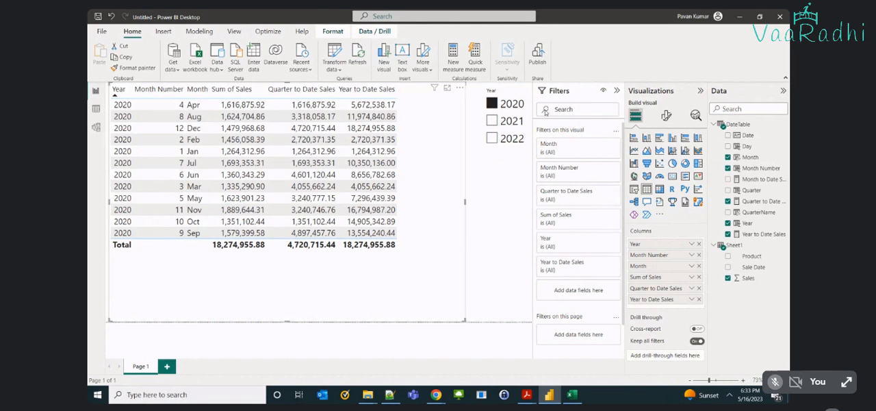
pyautogui.click(143, 96)
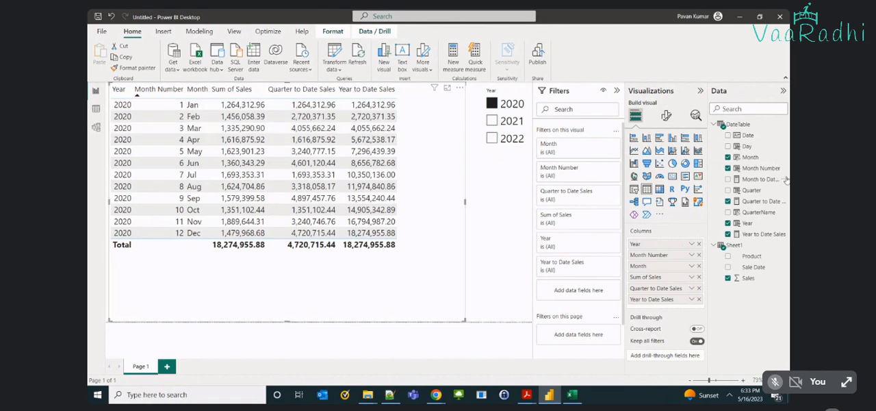
pyautogui.click(728, 212)
pyautogui.moveTo(657, 310); pyautogui.dragTo(647, 251)
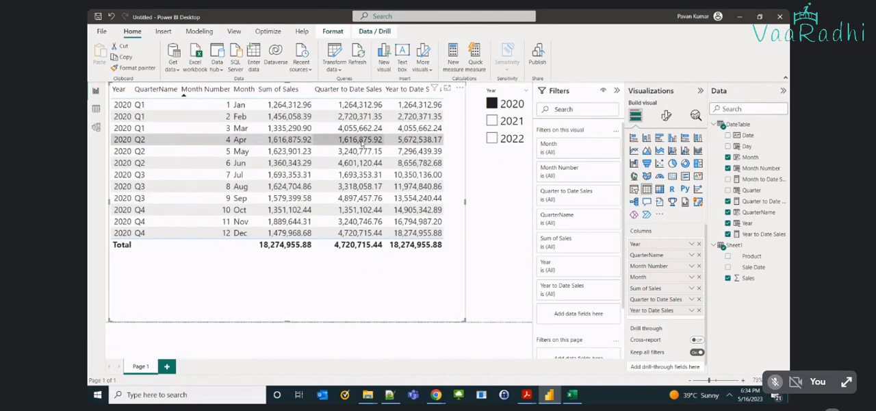
# Compare the quarter-to-date and year-to-date sales with the monthly sales across the Q1 and Q2 rows of 2020.
pyautogui.click(251, 152)
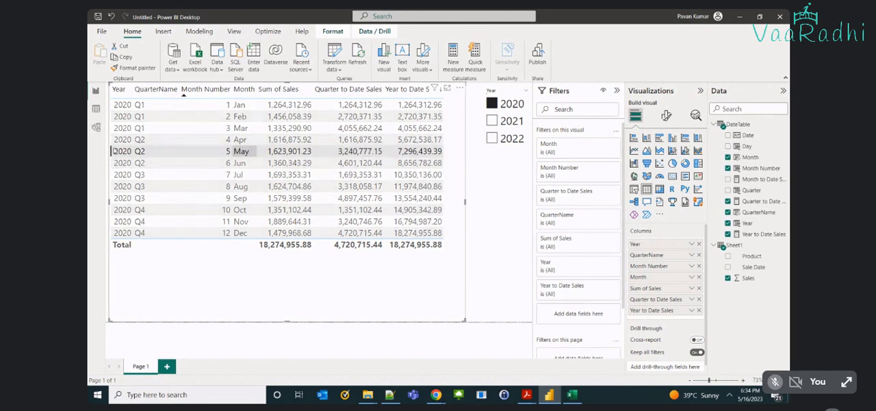
pyautogui.click(252, 141)
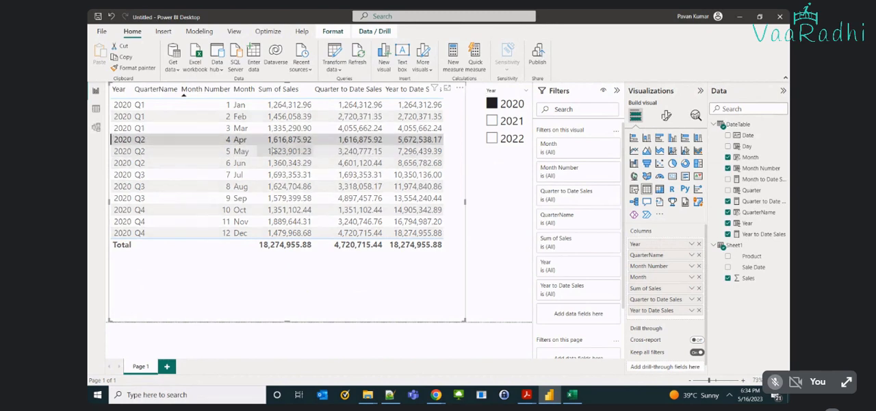
pyautogui.click(361, 153)
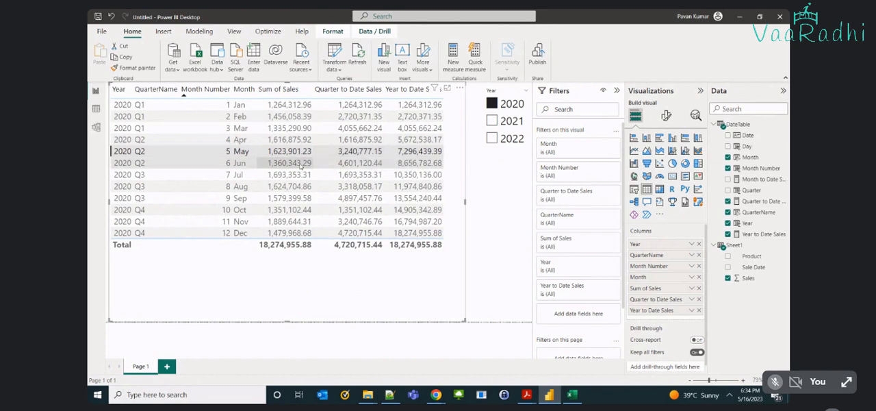
pyautogui.click(302, 164)
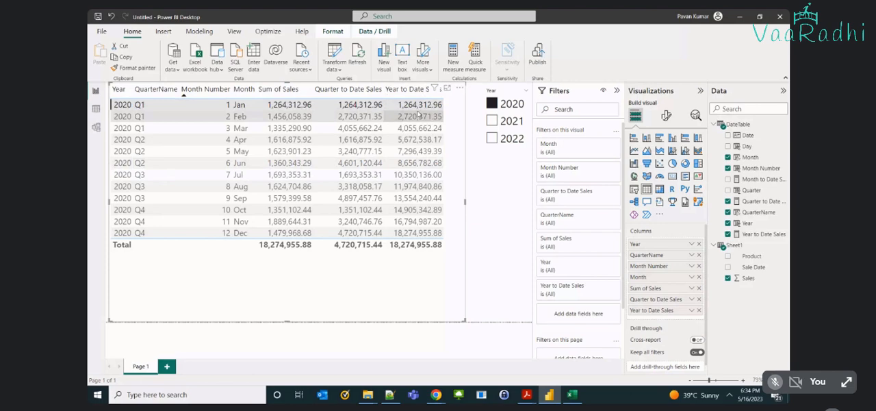
pyautogui.click(420, 117)
pyautogui.click(419, 129)
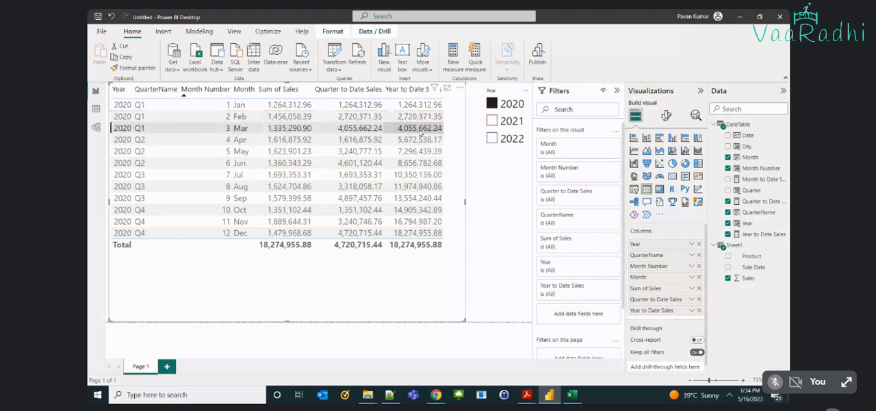
pyautogui.click(419, 139)
pyautogui.click(419, 151)
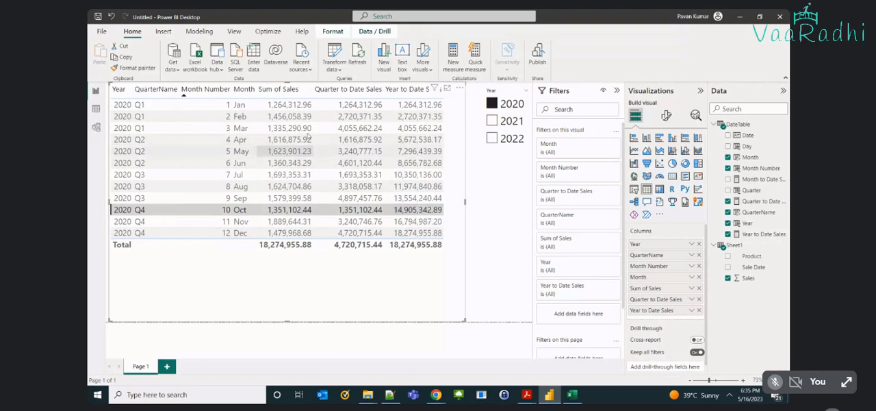
# Remove the QuarterName, Month and Month Number columns so the sales table is grouped by Year only.
pyautogui.click(727, 213)
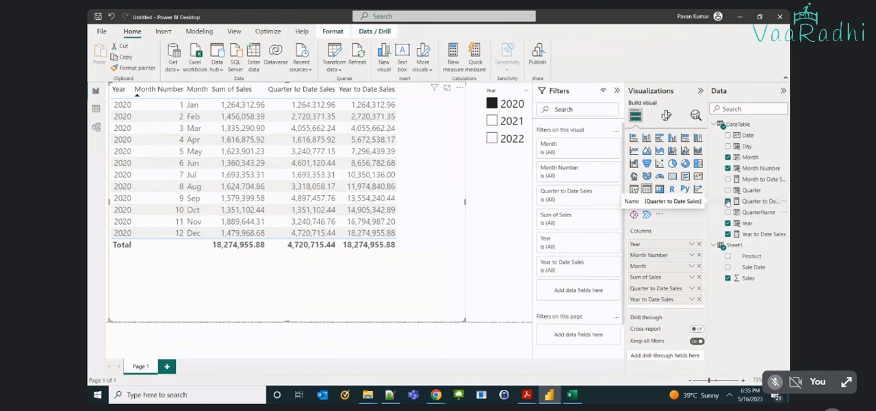
pyautogui.click(727, 156)
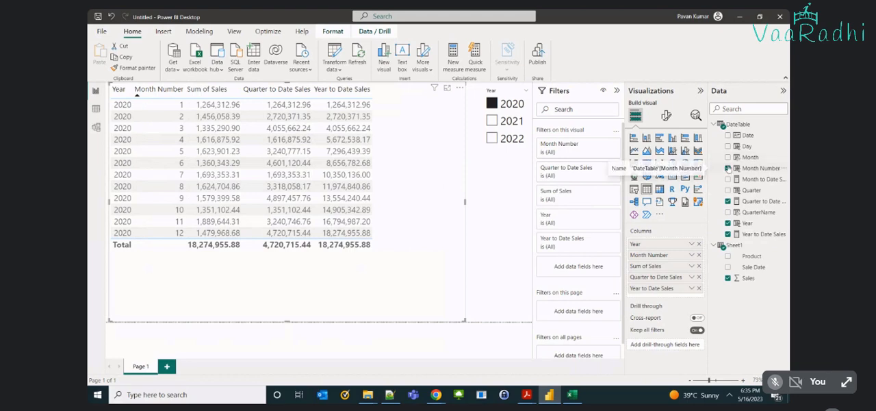
pyautogui.click(728, 168)
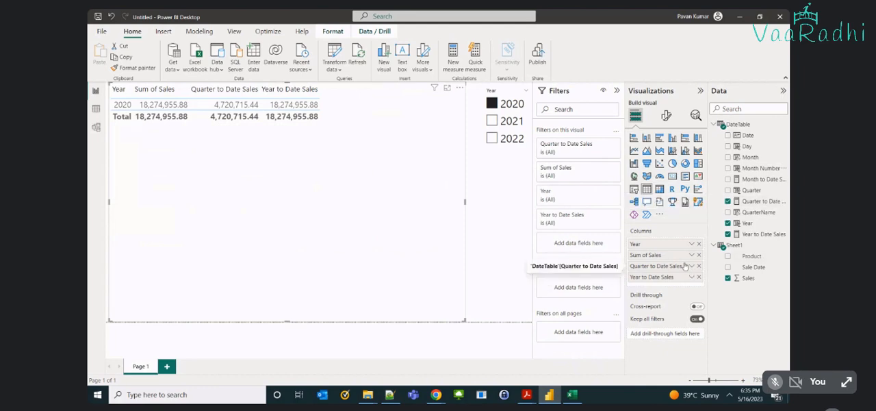
# Include 2021 and 2022 in the Year slicer and remove the Quarter to Date Sales column from the table.
pyautogui.click(493, 121)
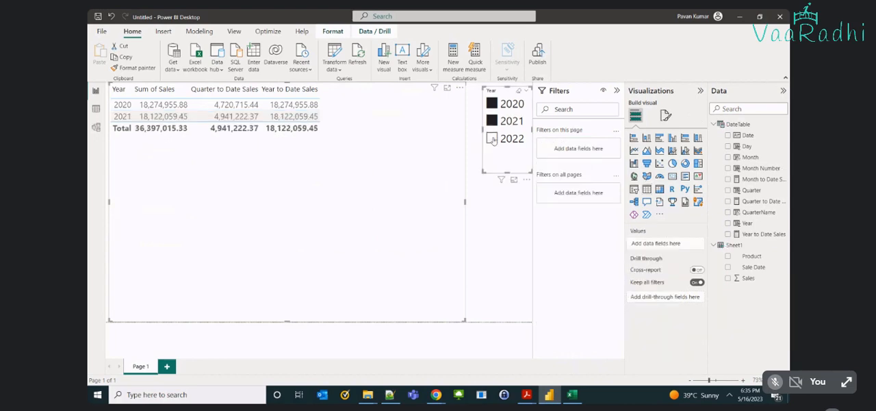
pyautogui.click(492, 139)
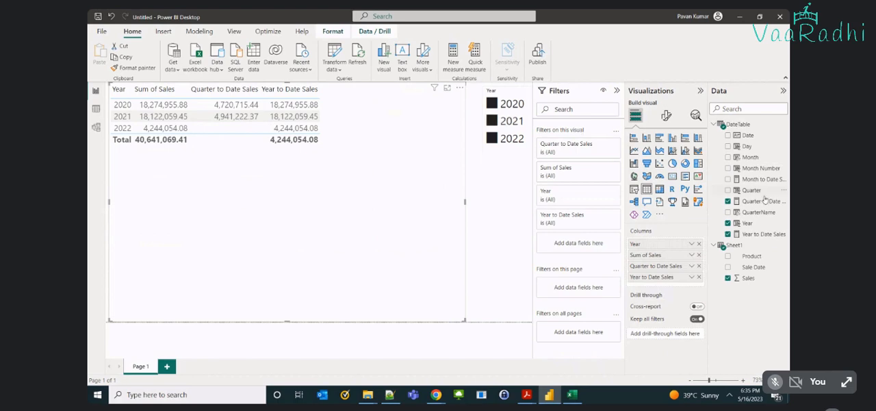
pyautogui.click(727, 201)
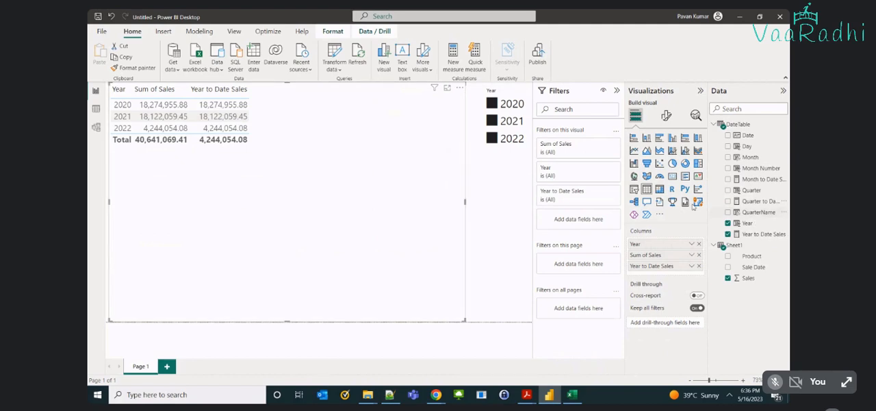
# Clear the 2020, 2021 and 2022 selections in the Year slicer.
pyautogui.click(492, 138)
pyautogui.click(492, 120)
pyautogui.click(492, 104)
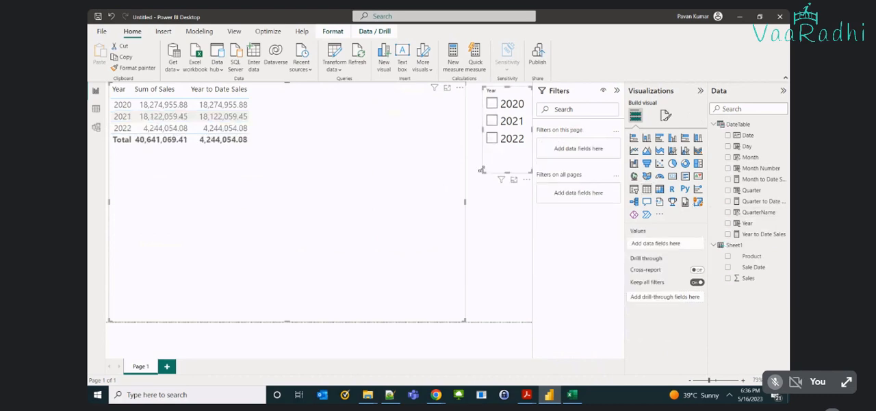
pyautogui.click(482, 169)
# Add QuarterName and Month Number to the sales table, with Month Number set to not be summarized.
pyautogui.click(346, 175)
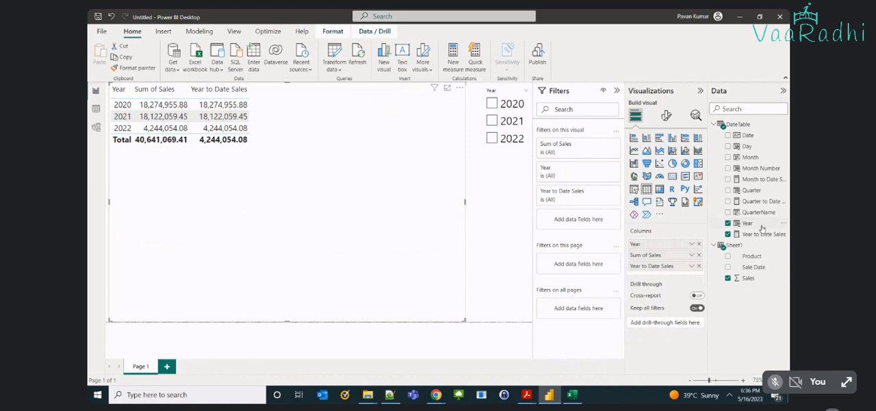
pyautogui.click(728, 212)
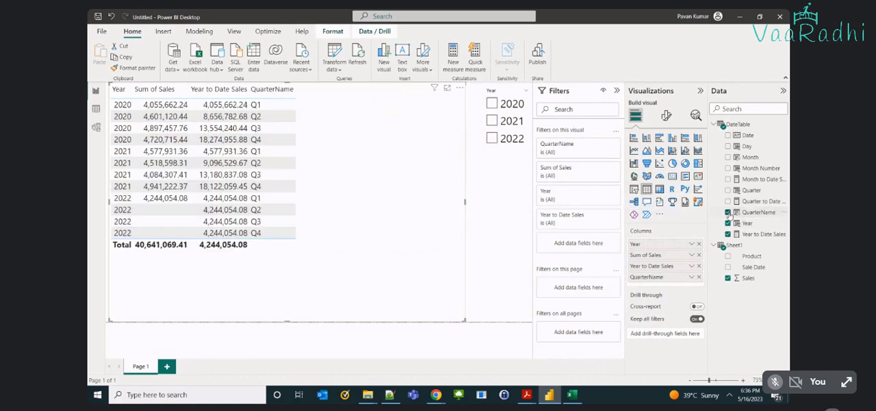
pyautogui.click(728, 169)
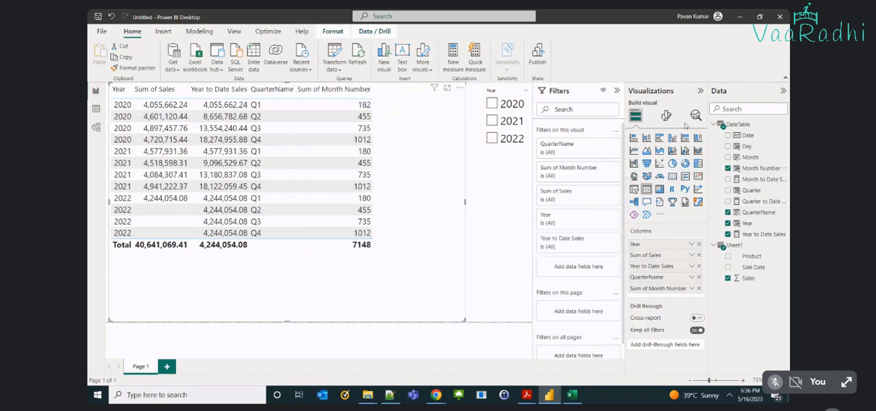
pyautogui.click(691, 287)
pyautogui.click(727, 164)
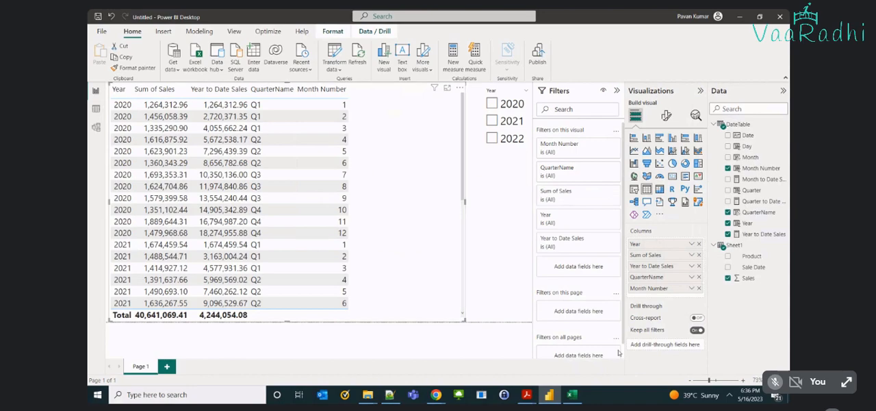
# Switch to the Excel sales data workbook and enter 2020 in cell F4 and Jan in G4.
pyautogui.click(573, 393)
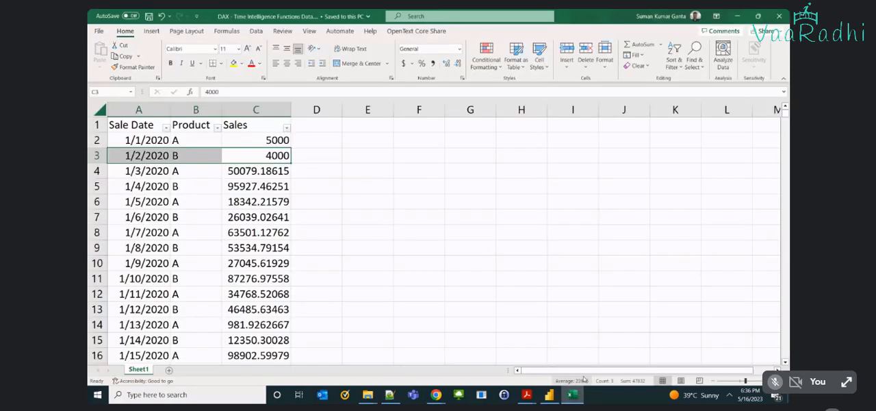
pyautogui.click(473, 223)
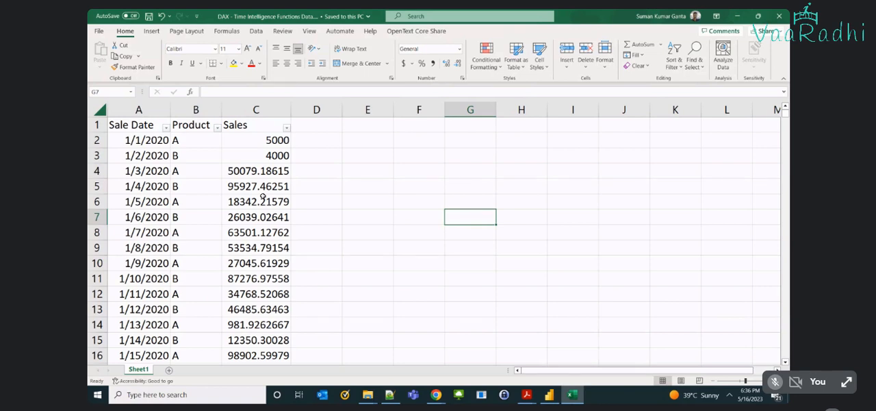
pyautogui.press('Up')
pyautogui.press('Up')
pyautogui.press('Up')
pyautogui.press('Left')
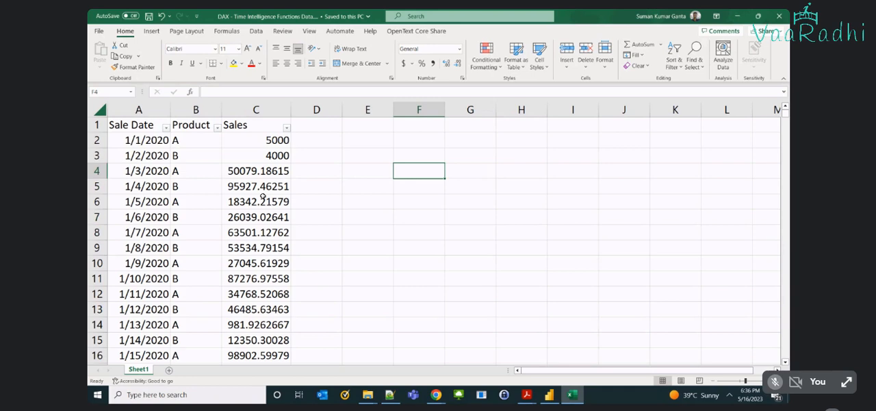
pyautogui.write('2020')
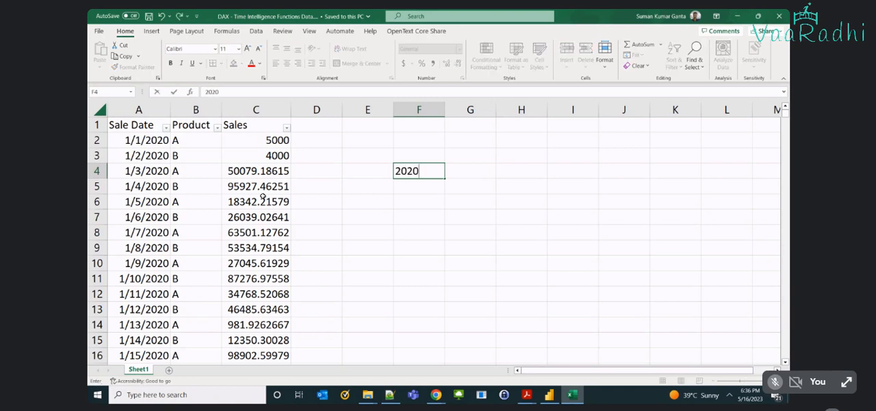
pyautogui.press('Tab')
pyautogui.write('Jan')
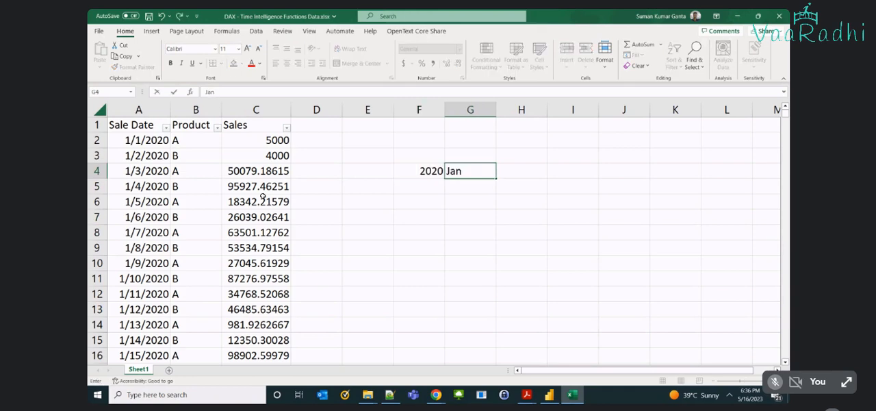
pyautogui.hotkey('ctrl', 'Return')
# Copy the year 2020 from F4 into F5 and enter Feb in G5.
pyautogui.press('Left')
pyautogui.hotkey('ctrl', 'c')
pyautogui.press('Down')
pyautogui.hotkey('ctrl', 'v')
pyautogui.press('Tab')
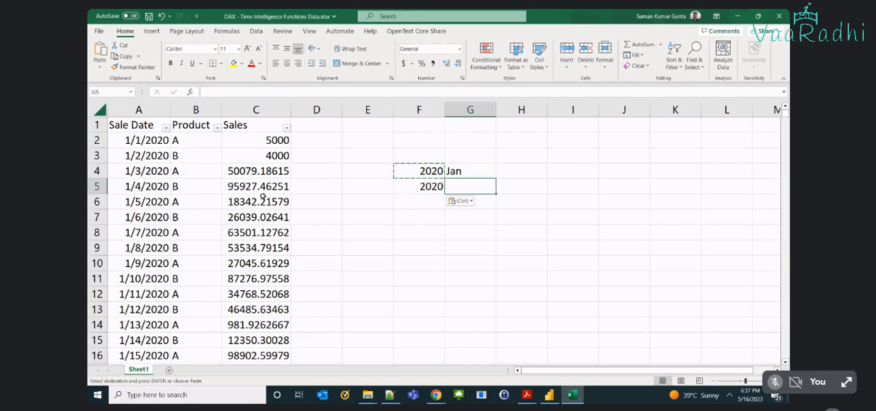
pyautogui.write('Feb')
pyautogui.press('Return')
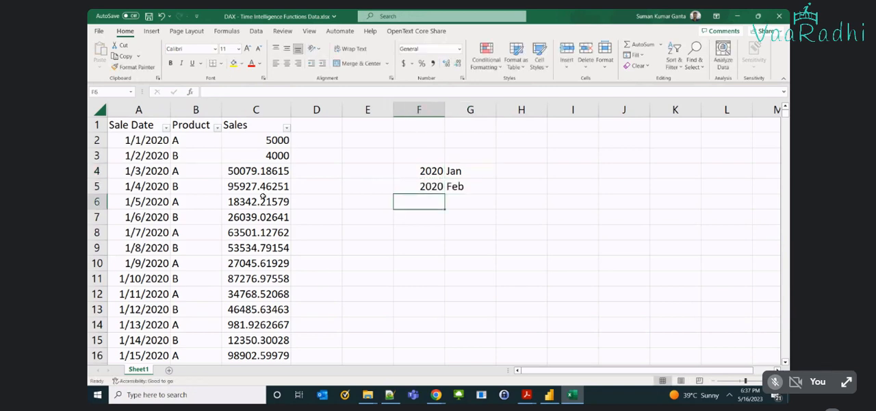
# Enter 2022 in cell F9 and March in G9 as the end of the period.
pyautogui.press('Down')
pyautogui.press('Down')
pyautogui.press('Down')
pyautogui.write('2')
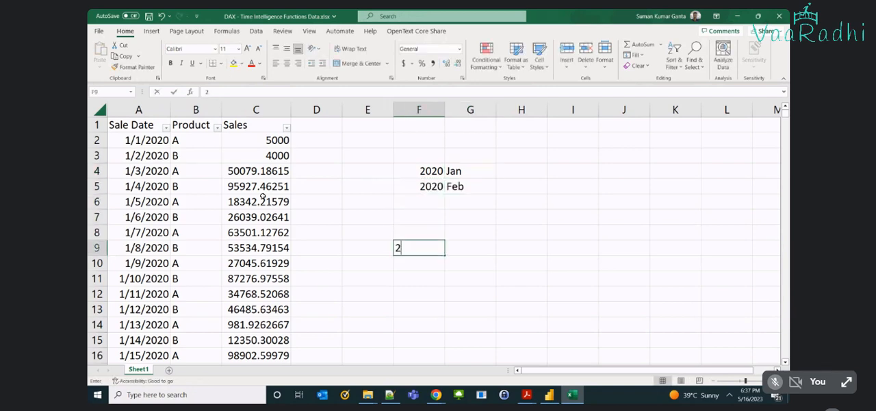
pyautogui.write('022')
pyautogui.press('Tab')
pyautogui.write('March')
pyautogui.press('Tab')
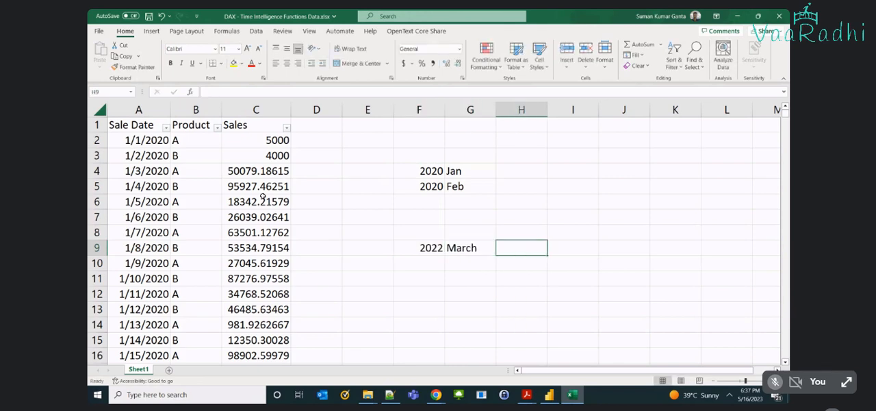
# Highlight the start period 2020 Jan in F4:G4, followed by the end period 2022 March in F9:G9.
pyautogui.press('Up')
pyautogui.press('Up')
pyautogui.press('Up')
pyautogui.press('Up')
pyautogui.press('Up')
pyautogui.press('Left')
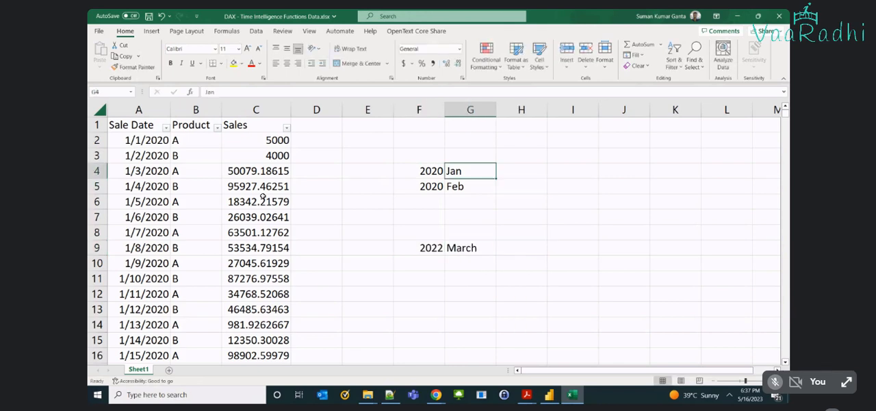
pyautogui.press('Left')
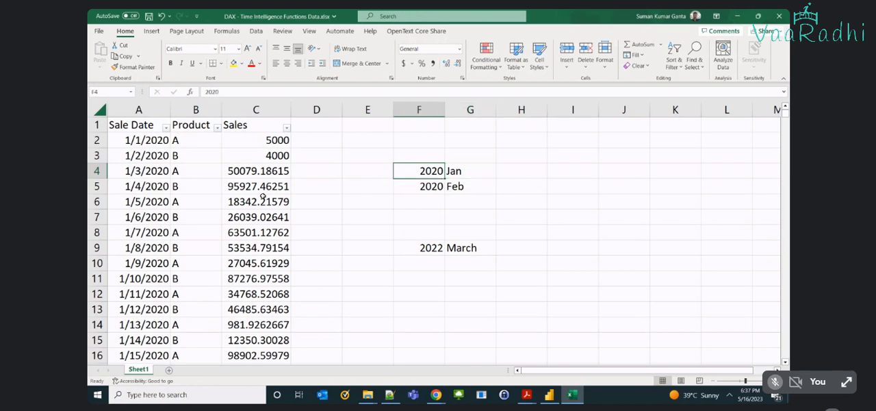
pyautogui.hotkey('shift', 'Right')
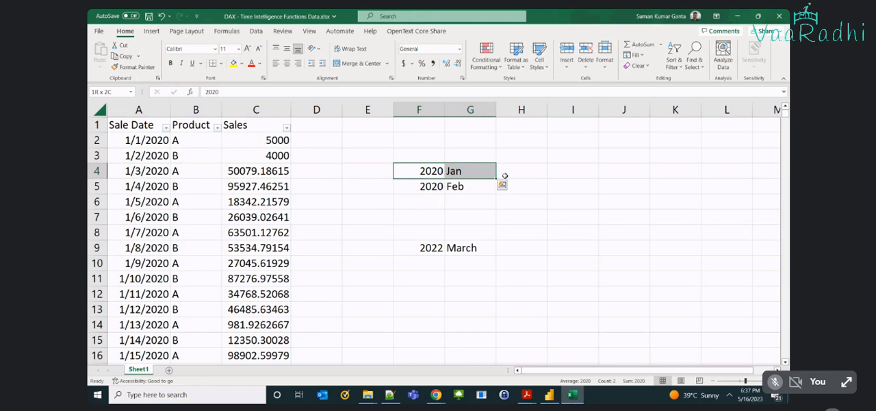
pyautogui.click(433, 243)
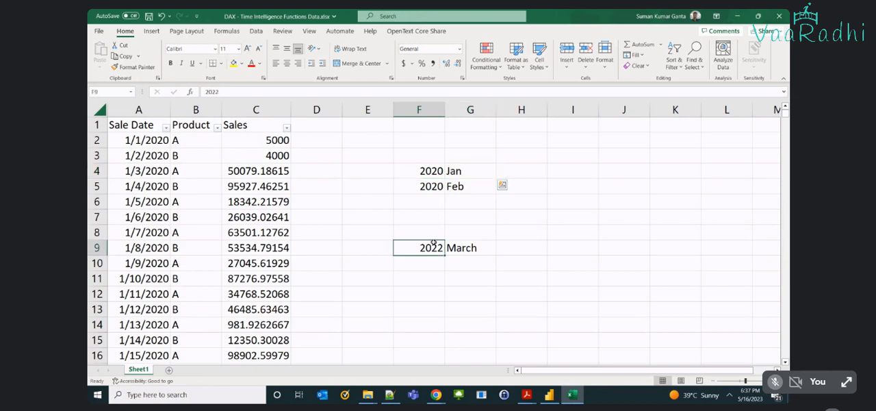
pyautogui.moveTo(432, 243); pyautogui.dragTo(472, 250)
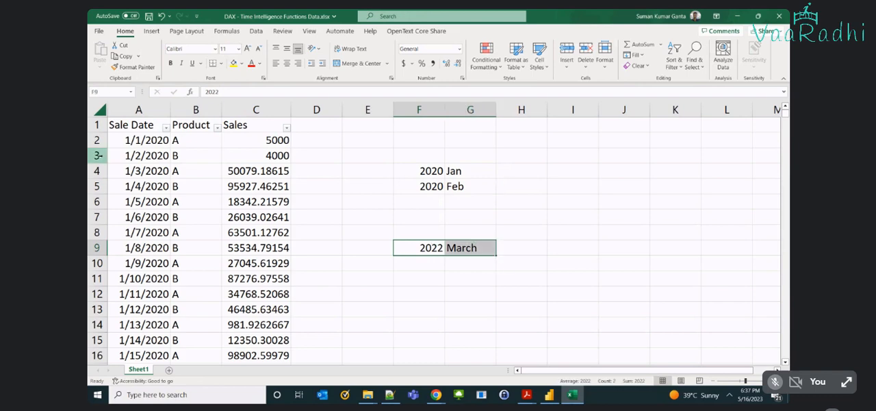
# Examine the 2022 months in the Sale Date filter, the last and first sale dates, and the cells outside the noted period.
pyautogui.click(166, 127)
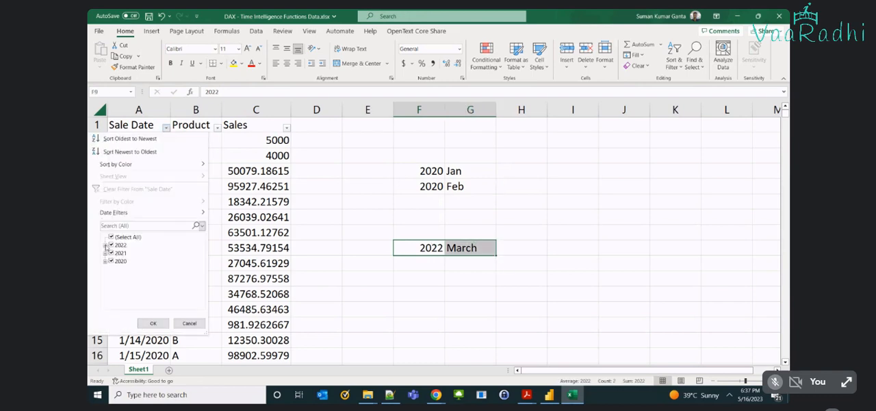
pyautogui.click(106, 245)
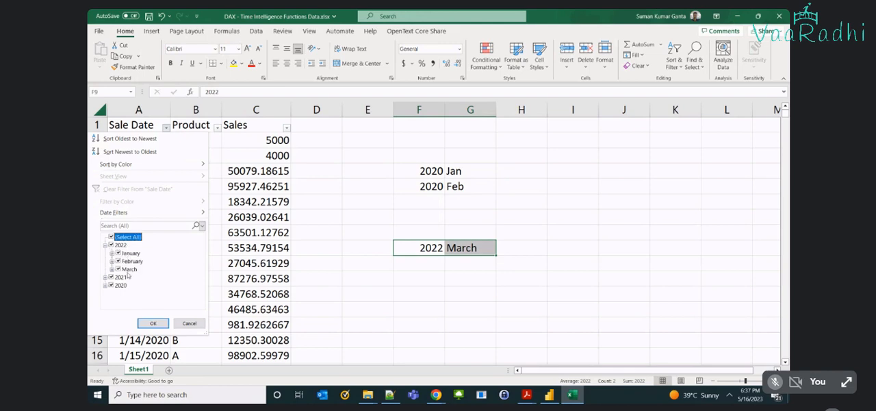
pyautogui.click(146, 309)
pyautogui.hotkey('ctrl', 'Down')
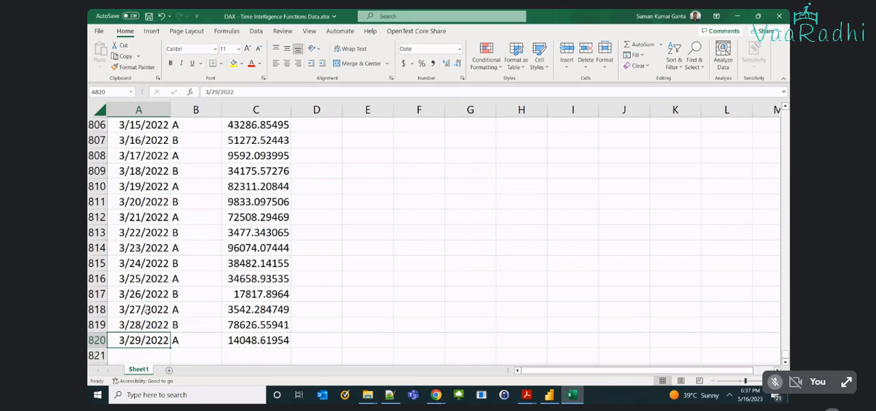
pyautogui.hotkey('ctrl', 'Up')
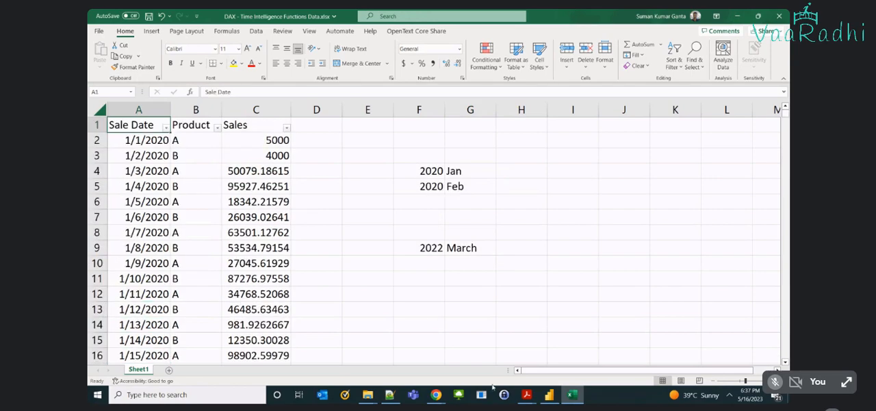
pyautogui.moveTo(470, 262); pyautogui.dragTo(470, 308)
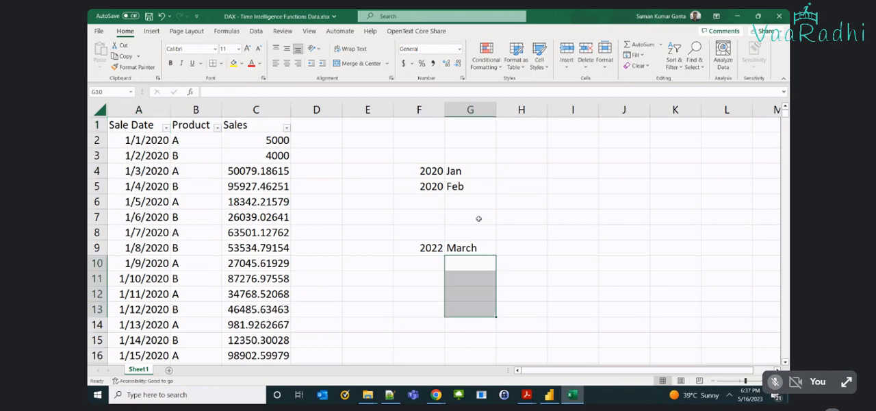
pyautogui.moveTo(470, 170); pyautogui.dragTo(468, 117)
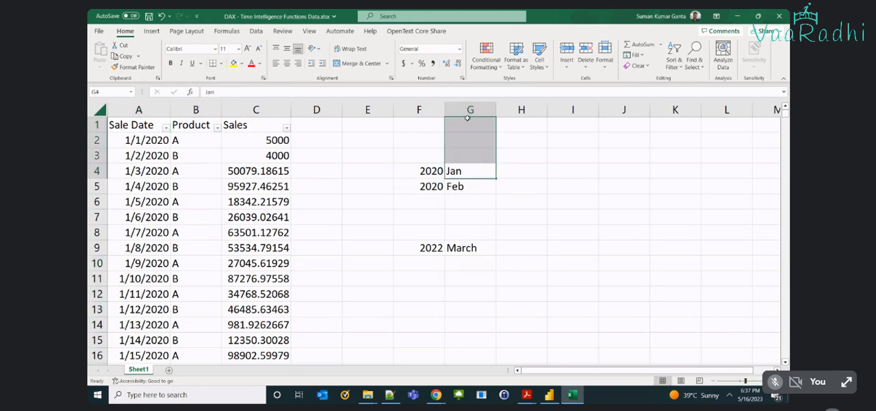
# Copy the year 2020 from F5 into F6 and F7.
pyautogui.press('Down')
pyautogui.press('Left')
pyautogui.hotkey('ctrl', 'c')
pyautogui.press('Down')
pyautogui.hotkey('ctrl', 'v')
pyautogui.press('Down')
pyautogui.hotkey('ctrl', 'v')
# Enter the months Mar in G6 and Apr in G7.
pyautogui.click(463, 204)
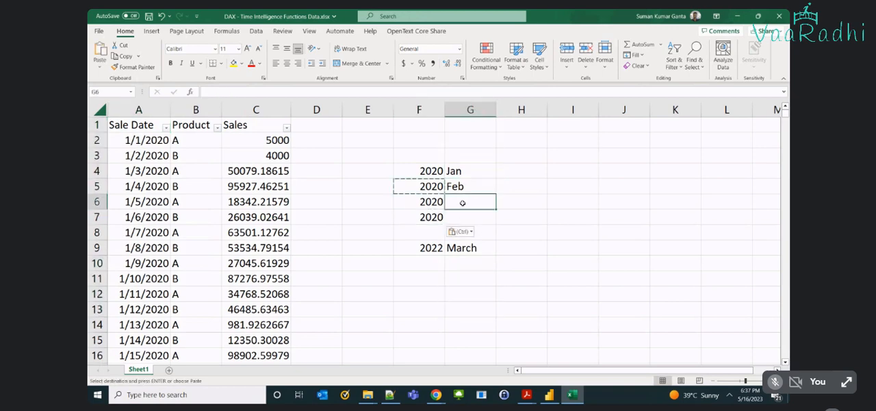
pyautogui.write('Mar')
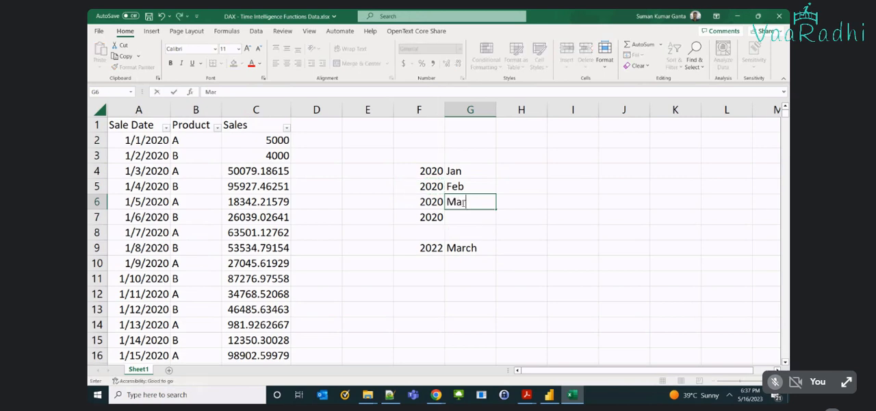
pyautogui.press('Return')
pyautogui.write('Apr')
pyautogui.press('Return')
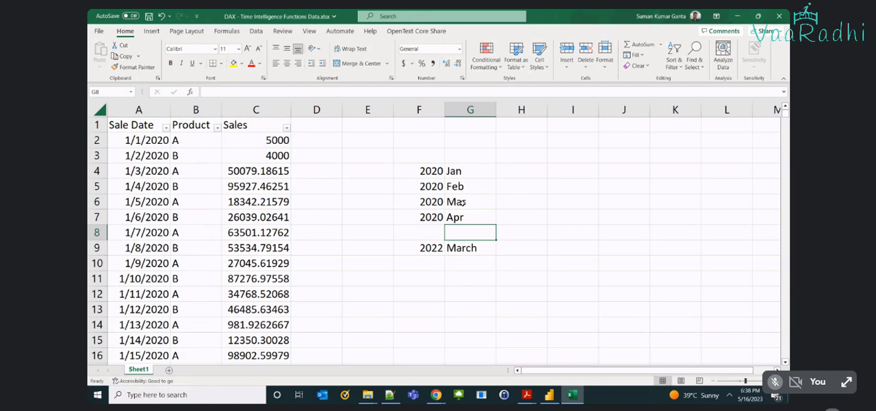
# Add the heading Current Sales in H3, above the sample month rows.
pyautogui.press('Up')
pyautogui.press('Up')
pyautogui.press('Up')
pyautogui.press('Up')
pyautogui.press('Right')
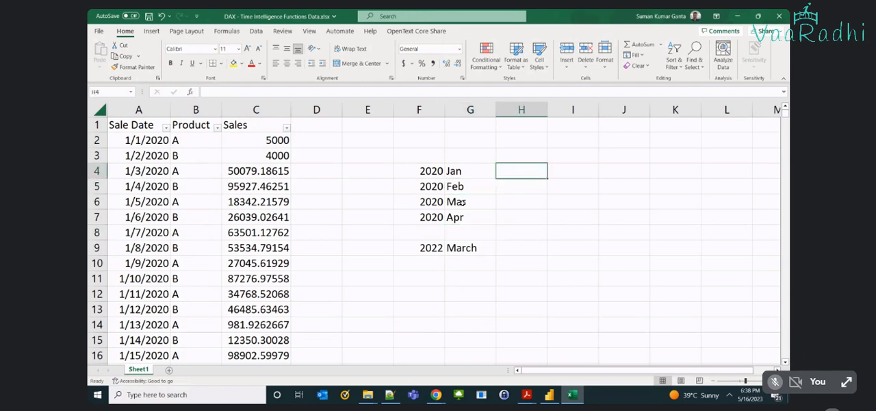
pyautogui.press('Up')
pyautogui.write('Curr')
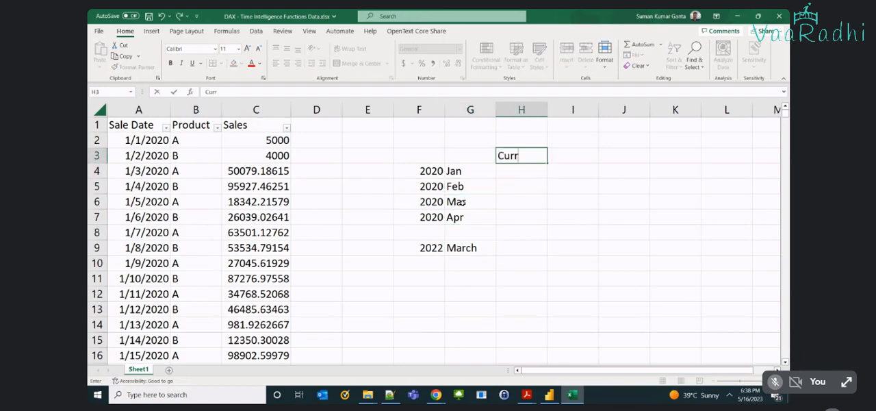
pyautogui.write('ent Sales')
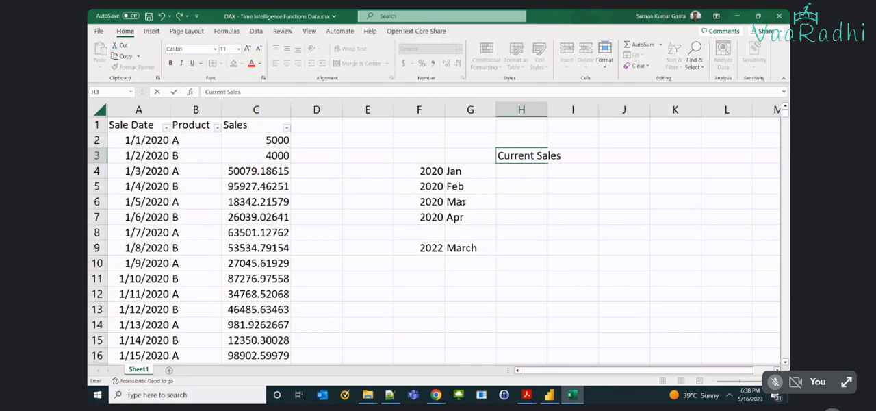
pyautogui.press('Tab')
pyautogui.press('Return')
# Enter the sales values 100, 200, 150 and 250 in H4:H7 and fit column H to its heading.
pyautogui.write('100')
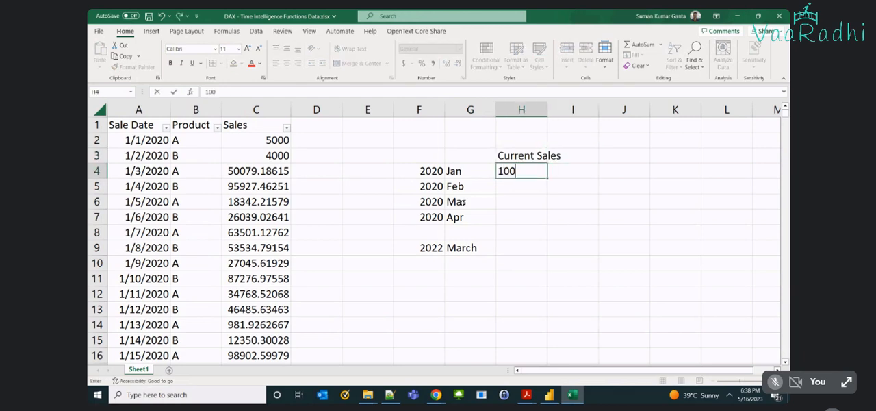
pyautogui.press('Return')
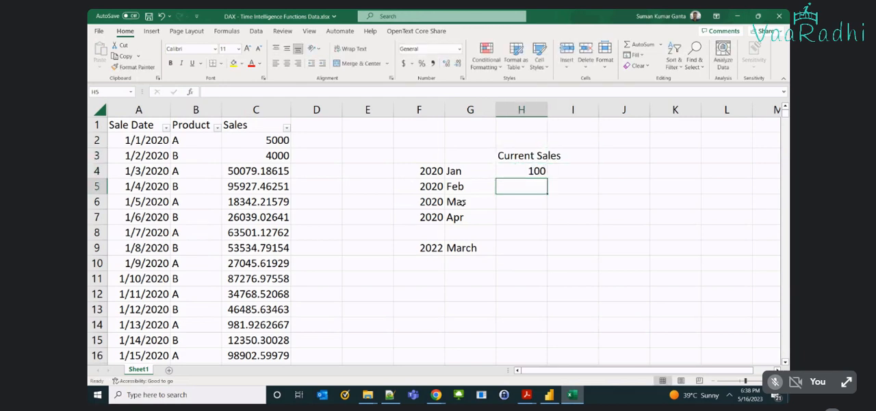
pyautogui.write('200')
pyautogui.press('Return')
pyautogui.write('150')
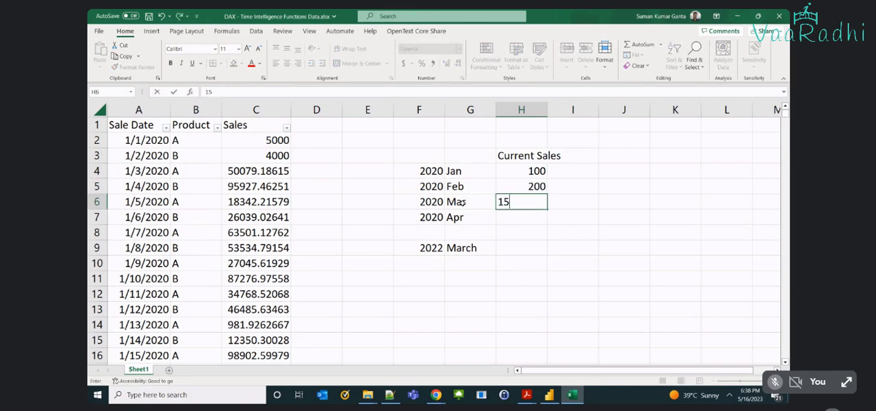
pyautogui.press('Return')
pyautogui.write('1')
pyautogui.press('BackSpace')
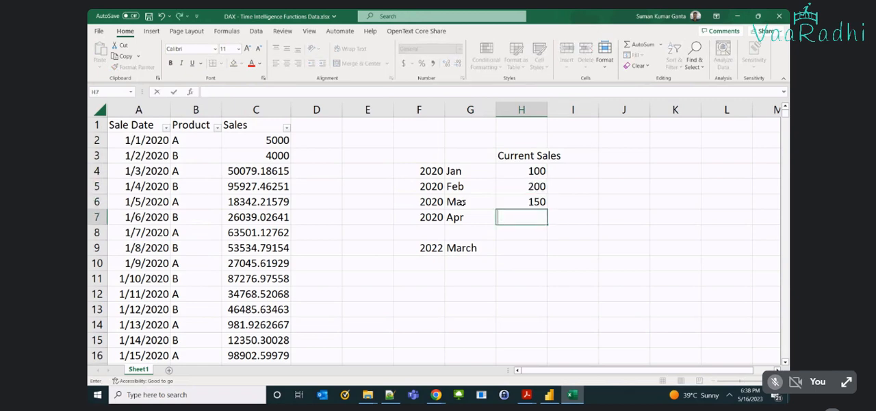
pyautogui.write('250')
pyautogui.press('Up')
pyautogui.press('Up')
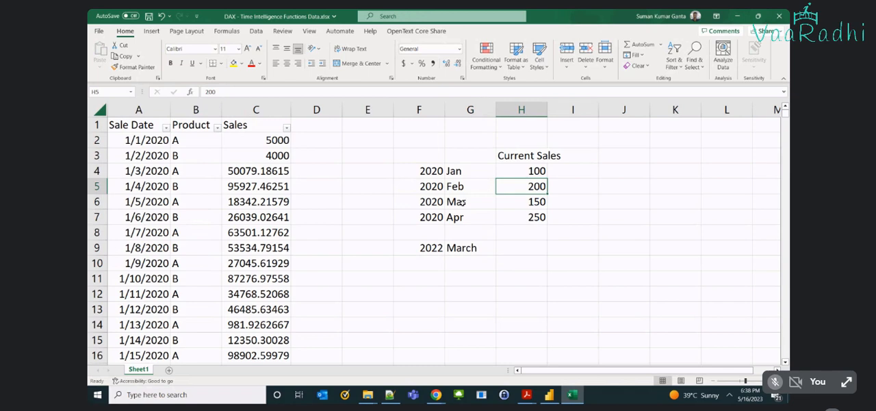
pyautogui.press('Up')
pyautogui.doubleClick(548, 109)
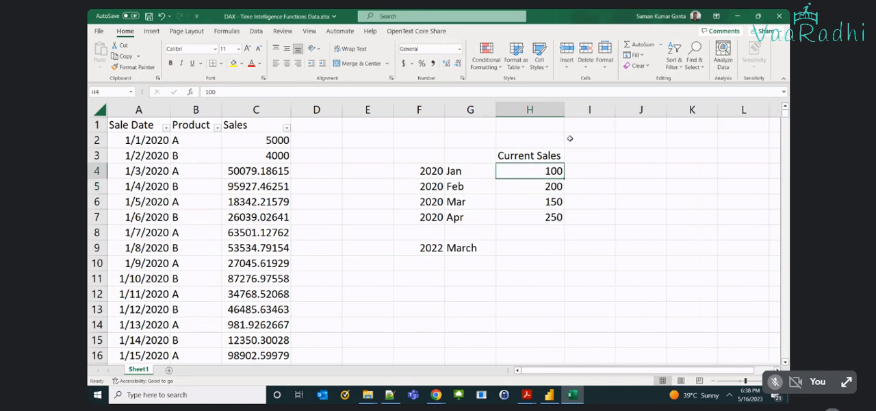
# Highlight the January 2020 row across F4:I4, including the empty cell beside its current sales.
pyautogui.click(569, 155)
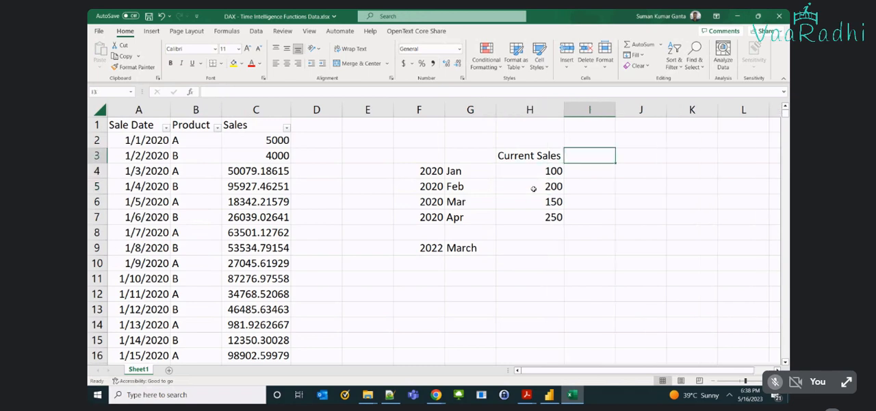
pyautogui.press('Down')
pyautogui.hotkey('shift', 'Left')
pyautogui.hotkey('shift', 'Left')
pyautogui.hotkey('shift', 'Left')
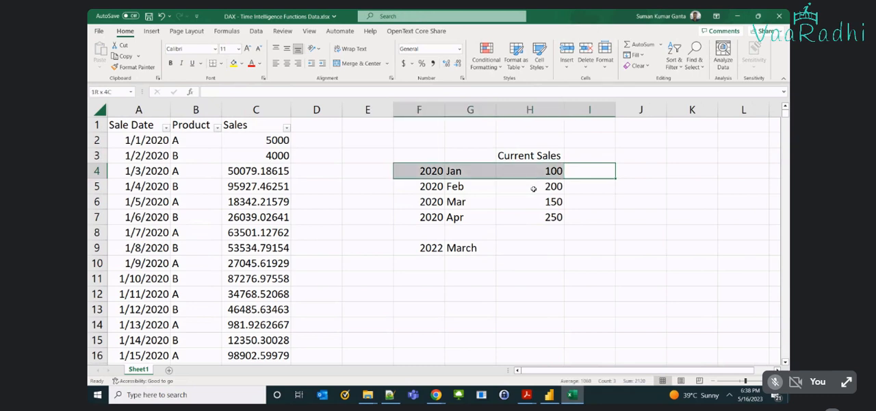
# Add the heading Previous Sale in I3.
pyautogui.press('Right')
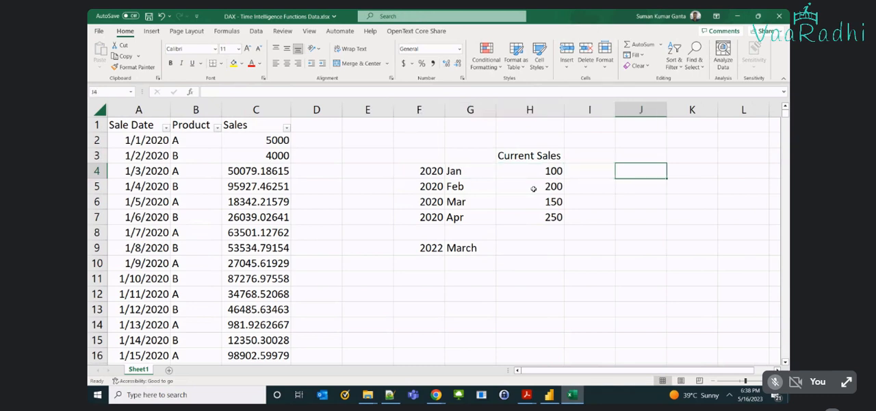
pyautogui.press('Up')
pyautogui.press('Left')
pyautogui.write('Previouse')
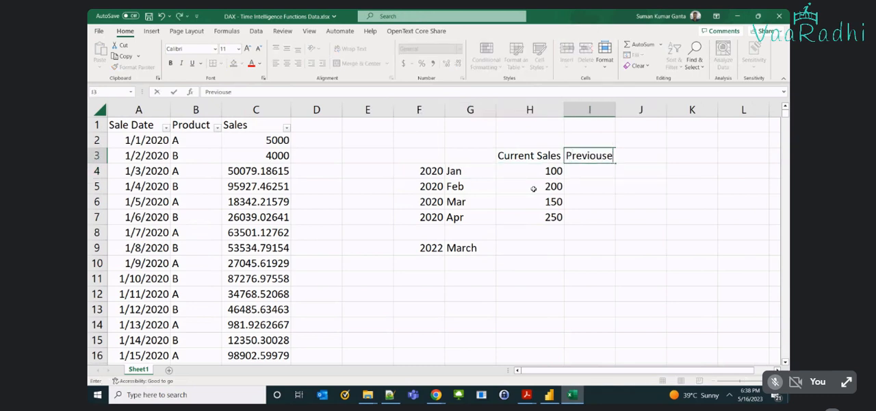
pyautogui.press('BackSpace')
pyautogui.write('S')
pyautogui.press('Right')
# Add the heading Next Month Sale in J3 and fit columns I and J to their headings.
pyautogui.write('Ne')
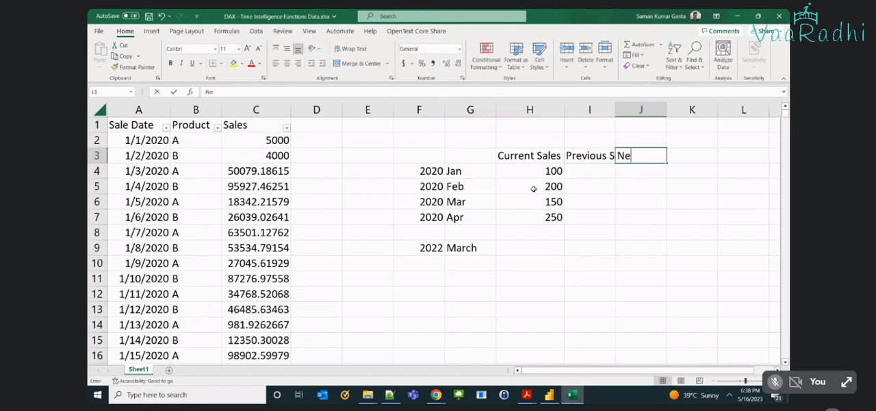
pyautogui.write('xt Month ')
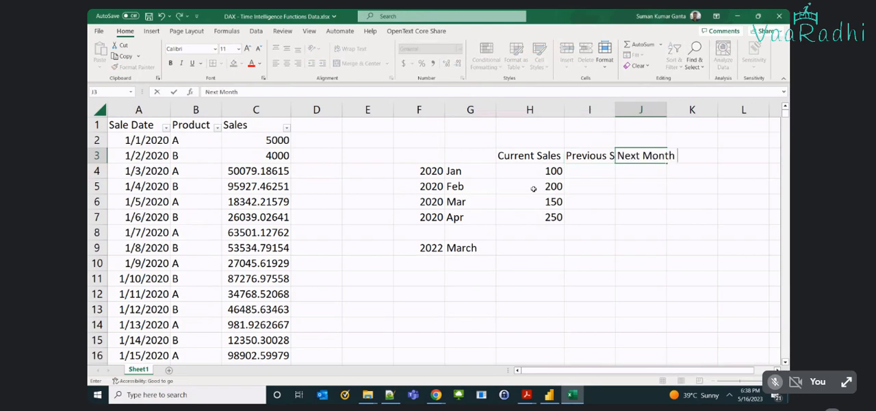
pyautogui.write('Sale')
pyautogui.press('Return')
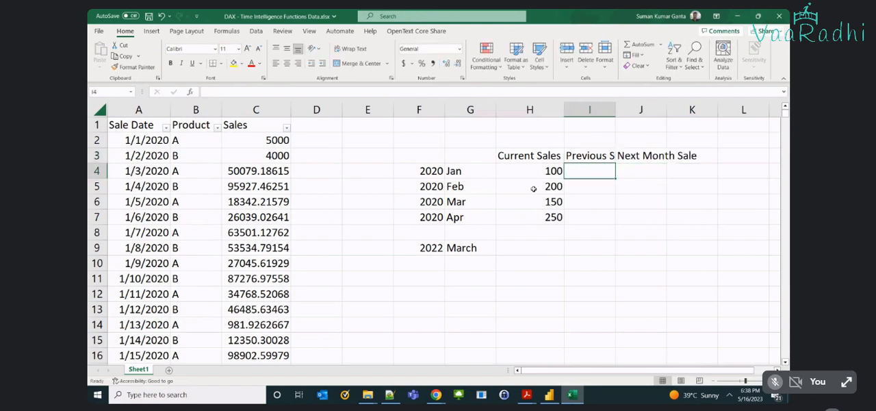
pyautogui.doubleClick(616, 111)
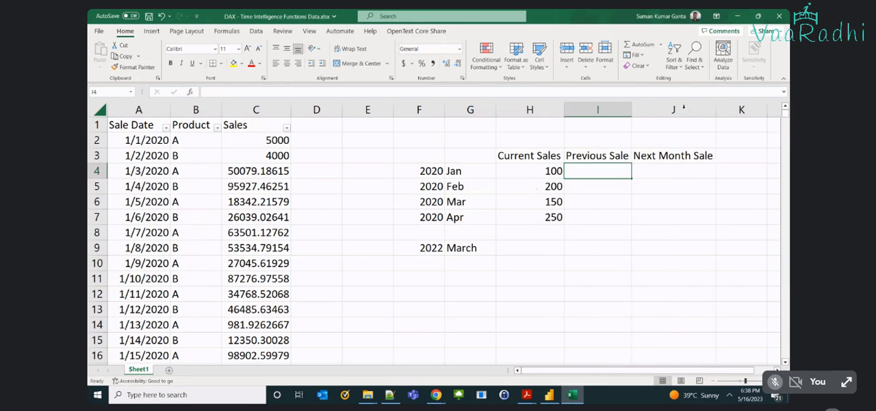
# Copy the 2022 March entry from F9:G9 into F8:G8 and change the copied month to Feb.
pyautogui.click(549, 243)
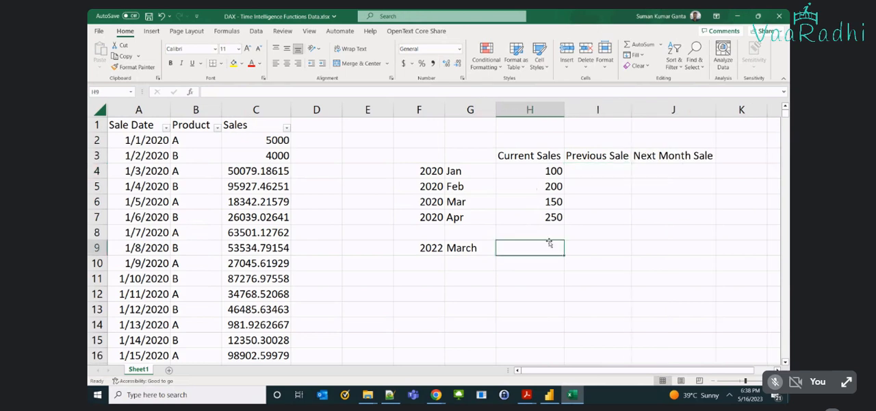
pyautogui.moveTo(405, 248); pyautogui.dragTo(471, 247)
pyautogui.hotkey('ctrl', 'c')
pyautogui.click(425, 233)
pyautogui.hotkey('ctrl', 'v')
pyautogui.doubleClick(453, 232)
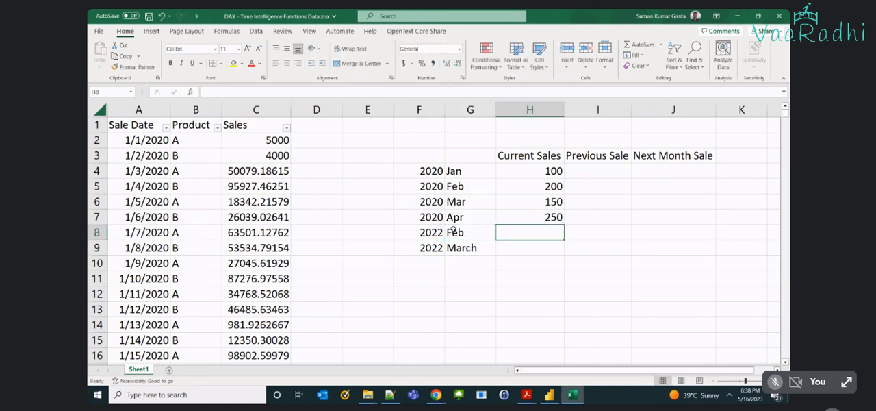
# Enter current sales of 310 for 2022 Feb in H8 and 350 for 2022 March in H9.
pyautogui.write('310')
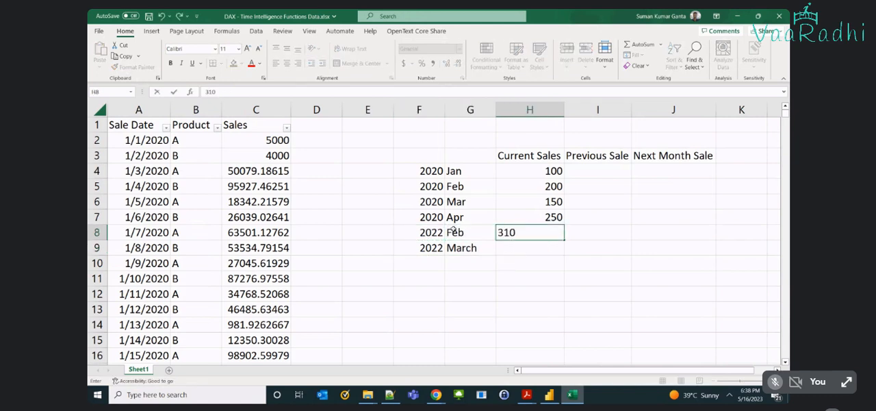
pyautogui.press('Return')
pyautogui.press('Left')
pyautogui.write('3')
pyautogui.press('Escape')
pyautogui.press('Right')
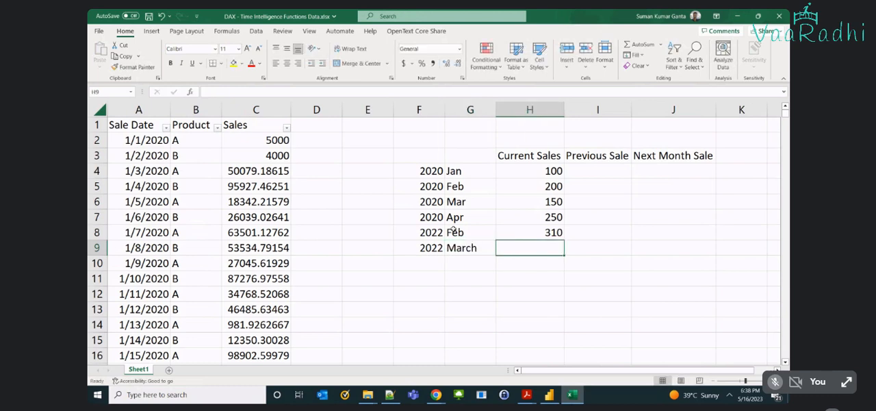
pyautogui.write('350')
pyautogui.press('Tab')
# Move the 2022 Feb and March rows from F8:H9 down to F10:H11.
pyautogui.press('Up')
pyautogui.press('Left')
pyautogui.press('Left')
pyautogui.press('Left')
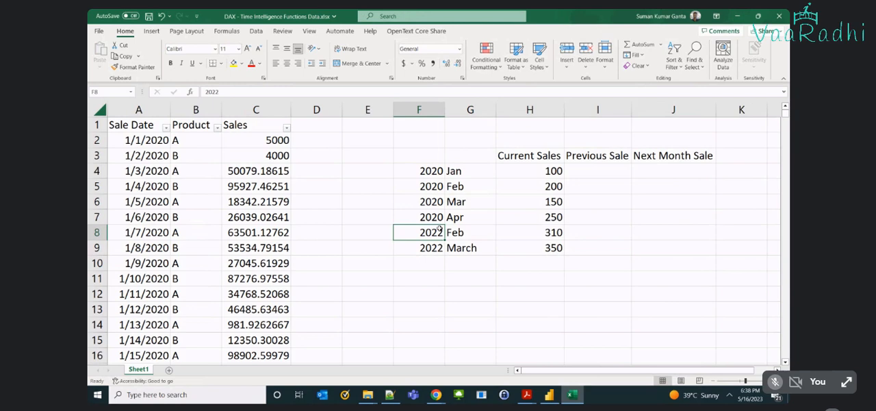
pyautogui.moveTo(439, 231); pyautogui.dragTo(527, 248)
pyautogui.click(434, 263)
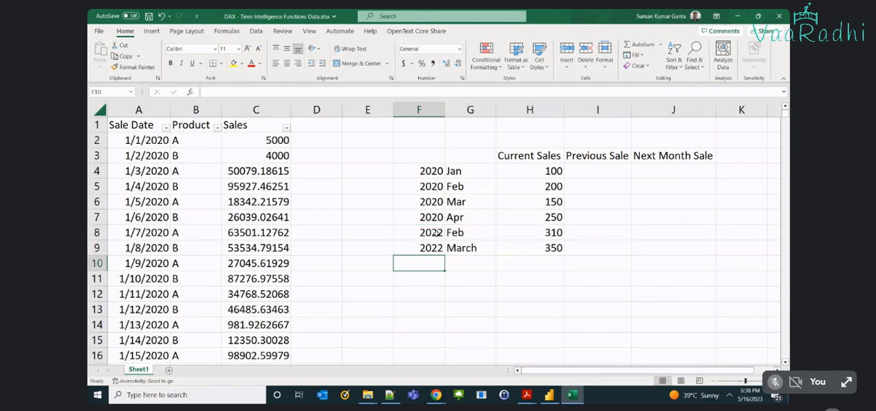
pyautogui.moveTo(438, 233); pyautogui.dragTo(527, 248)
pyautogui.moveTo(455, 254); pyautogui.dragTo(456, 285)
# Fill the gap rows F8:H9 with dots to stand for the omitted months.
pyautogui.click(427, 231)
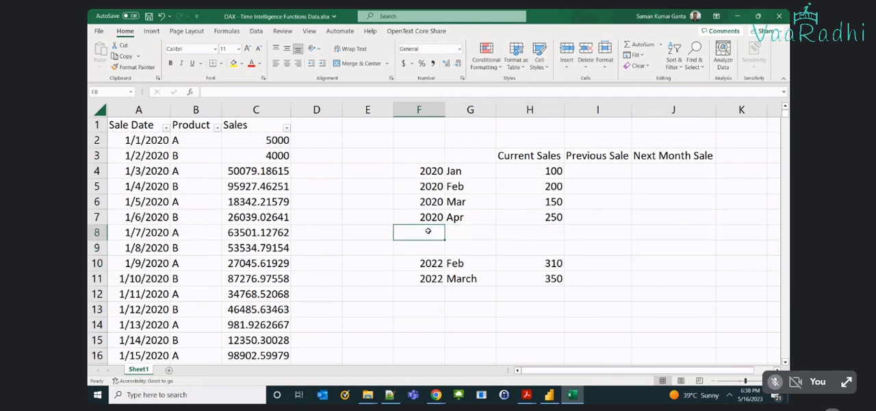
pyautogui.doubleClick(428, 231)
pyautogui.press('Tab')
pyautogui.write('.')
pyautogui.press('Return')
pyautogui.write('.')
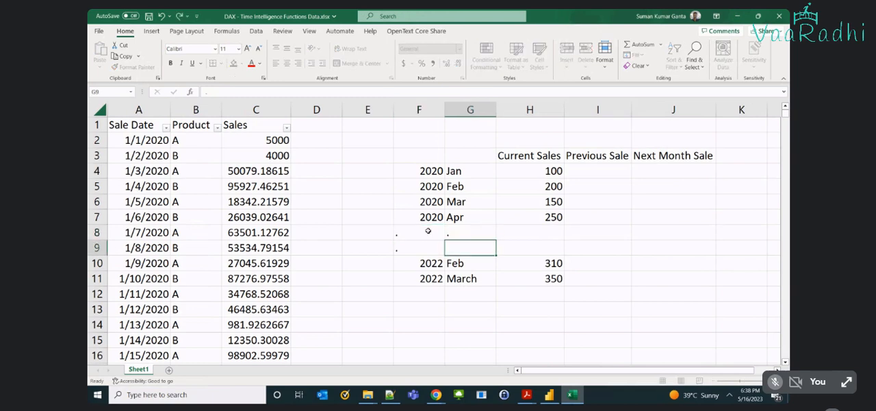
pyautogui.press('Up')
pyautogui.press('Right')
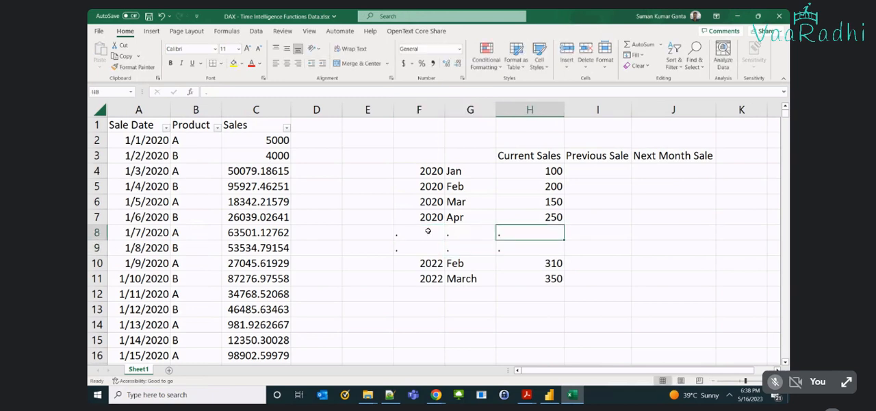
# Change the header in I3 to "Previous Month Sale" and widen column I to fit the text.
pyautogui.click(591, 176)
pyautogui.doubleClick(608, 156)
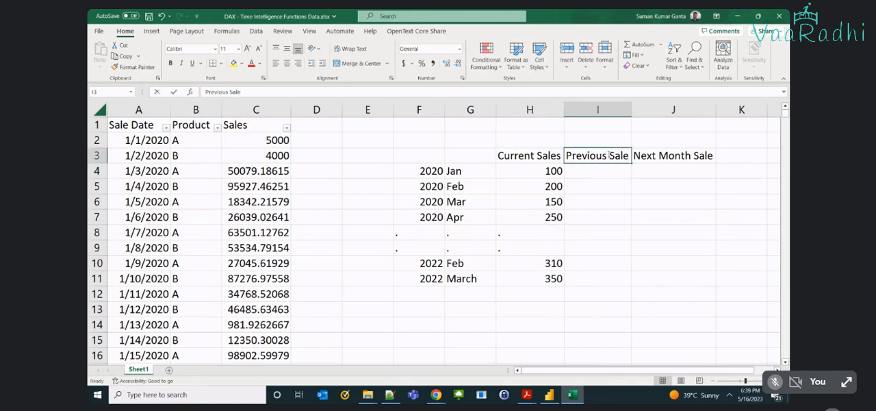
pyautogui.write('Mot')
pyautogui.press('Return')
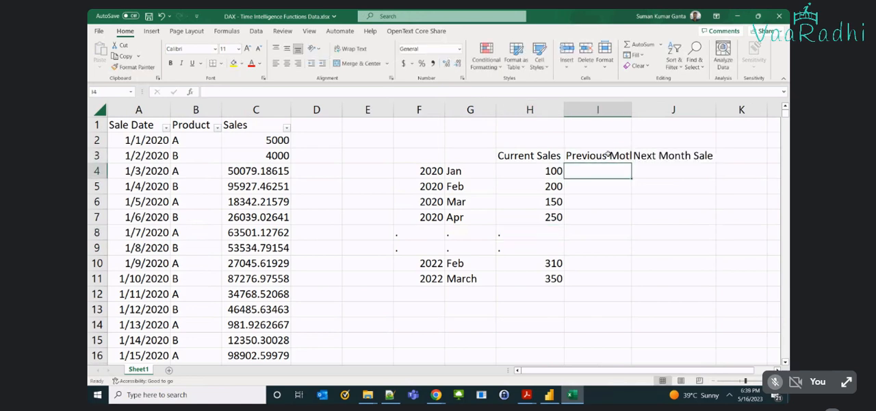
pyautogui.doubleClick(632, 105)
pyautogui.doubleClick(625, 157)
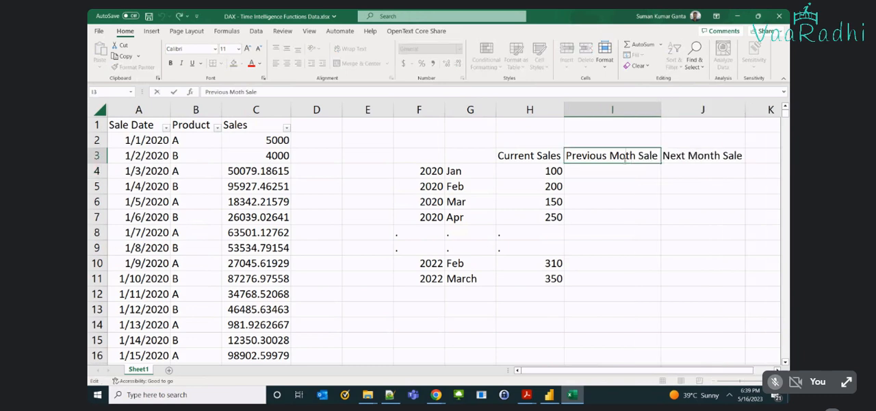
pyautogui.click(620, 171)
pyautogui.doubleClick(662, 110)
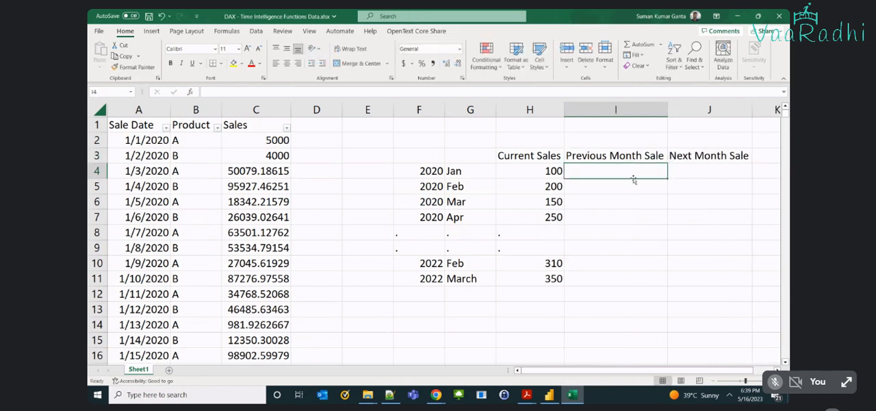
# Enter a centred dash in I4 as the previous month sale for 2020 Jan.
pyautogui.write('-')
pyautogui.press('Tab')
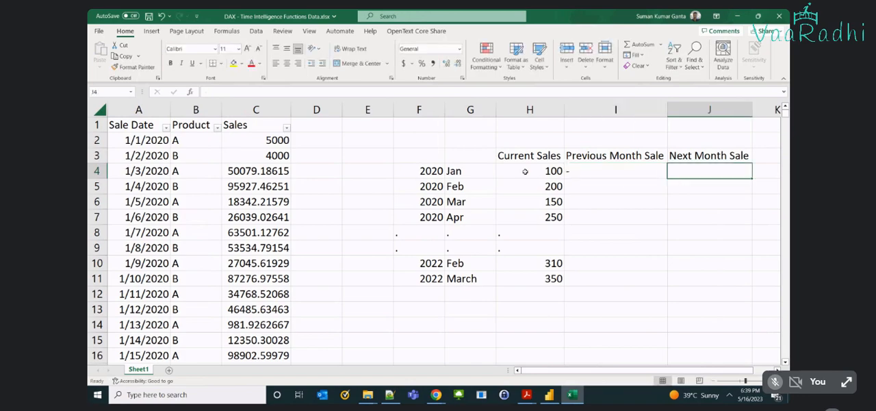
pyautogui.click(461, 172)
pyautogui.moveTo(433, 171); pyautogui.dragTo(472, 170)
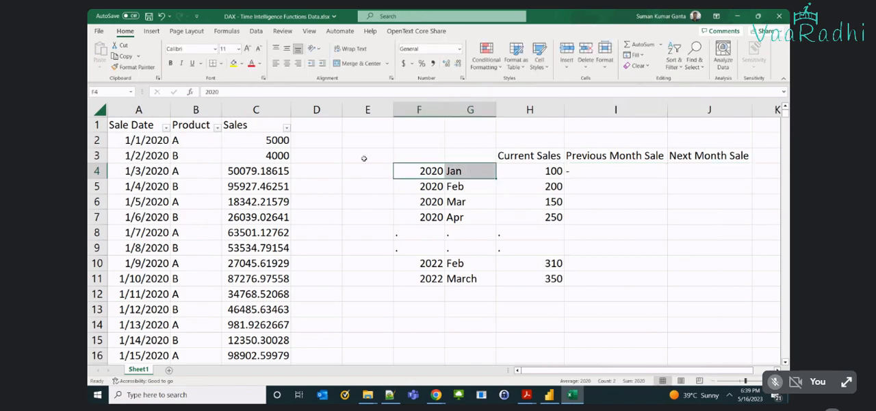
pyautogui.click(566, 170)
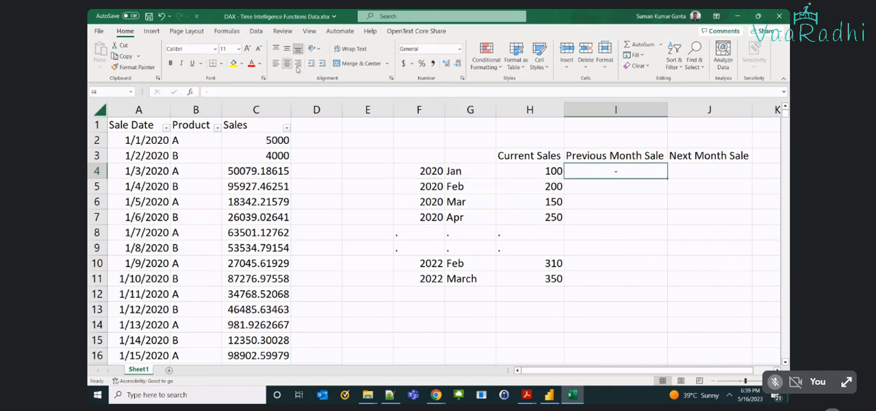
# Enter the 2020 Feb sales of 200 as the next month sale for 2020 Jan in J4.
pyautogui.click(716, 170)
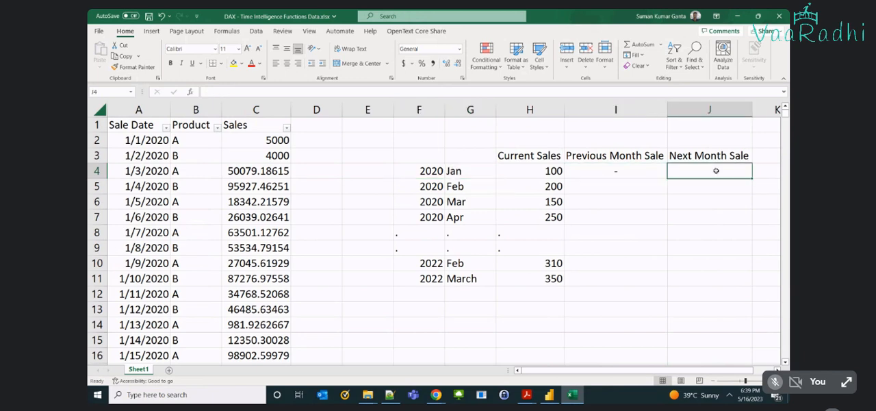
pyautogui.click(425, 171)
pyautogui.moveTo(424, 171); pyautogui.dragTo(469, 169)
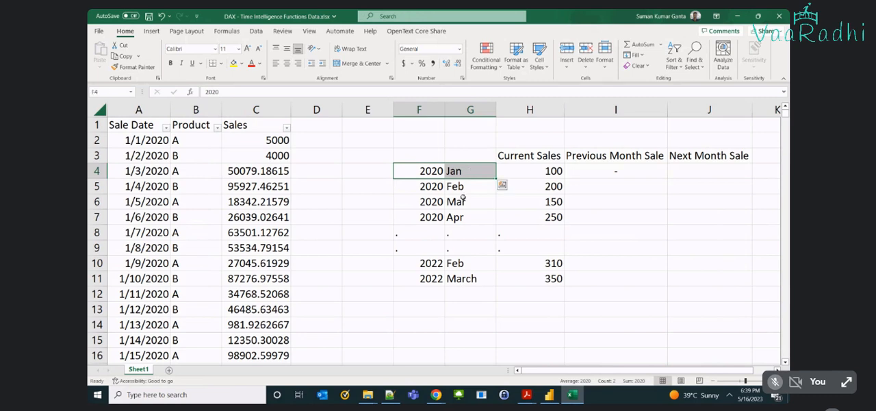
pyautogui.click(463, 198)
pyautogui.click(460, 190)
pyautogui.moveTo(422, 187); pyautogui.dragTo(489, 183)
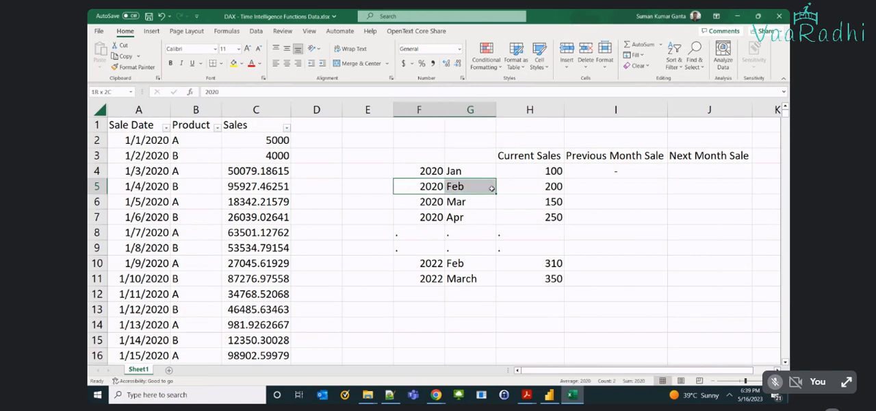
pyautogui.click(726, 167)
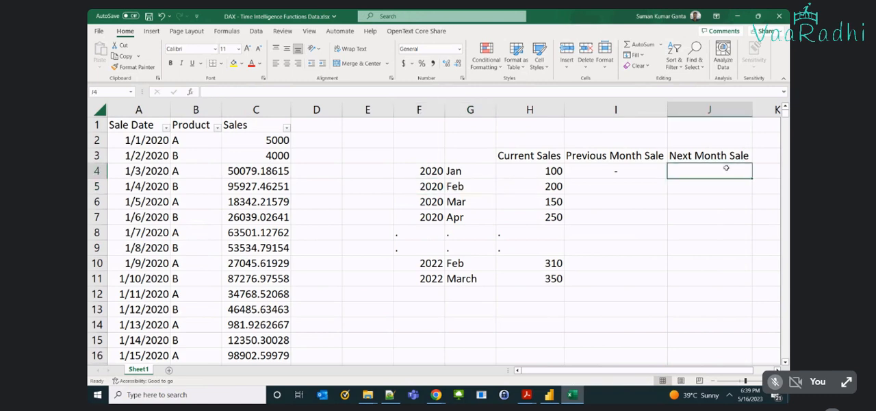
pyautogui.write('200')
pyautogui.press('Return')
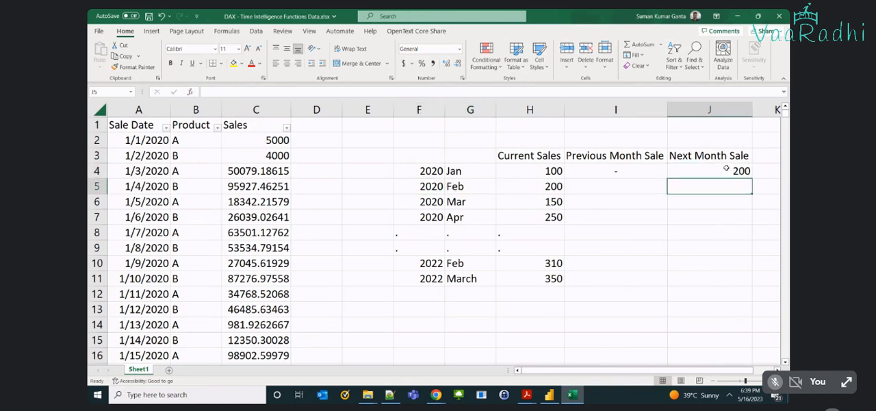
# Fill the 2020 Feb row with a previous month sale of 100 in I5 and a next month sale of 150 in J5.
pyautogui.press('Left')
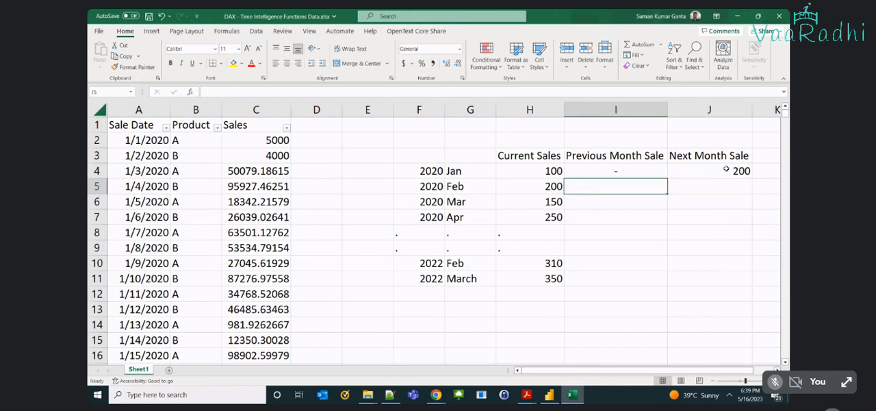
pyautogui.write('10')
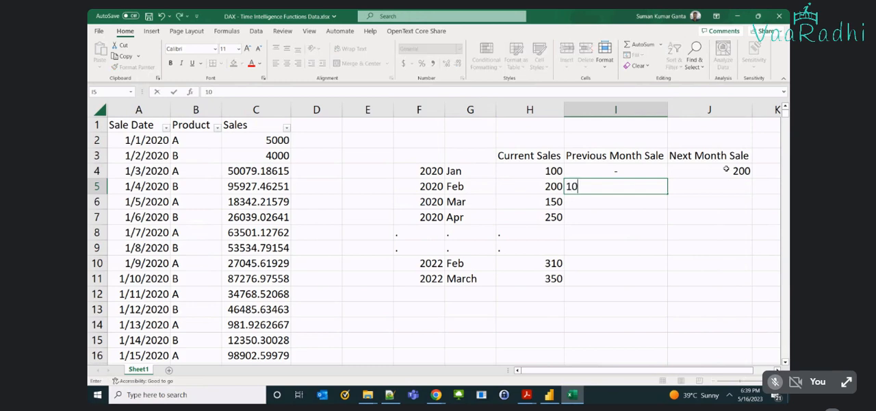
pyautogui.write('0')
pyautogui.press('Tab')
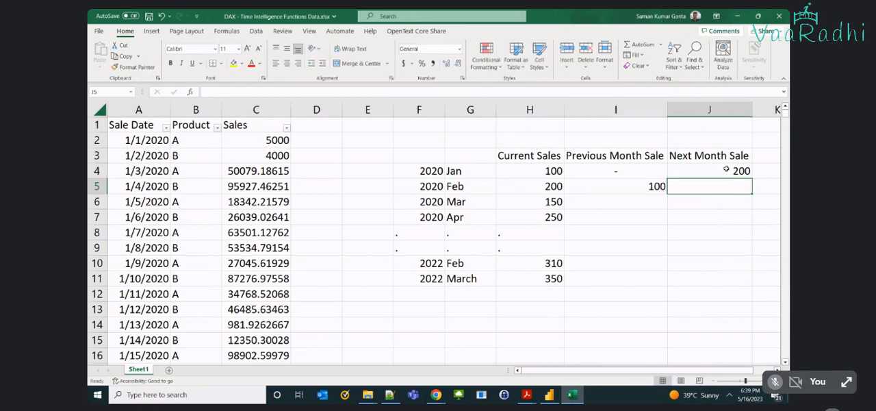
pyautogui.write('150')
pyautogui.press('Return')
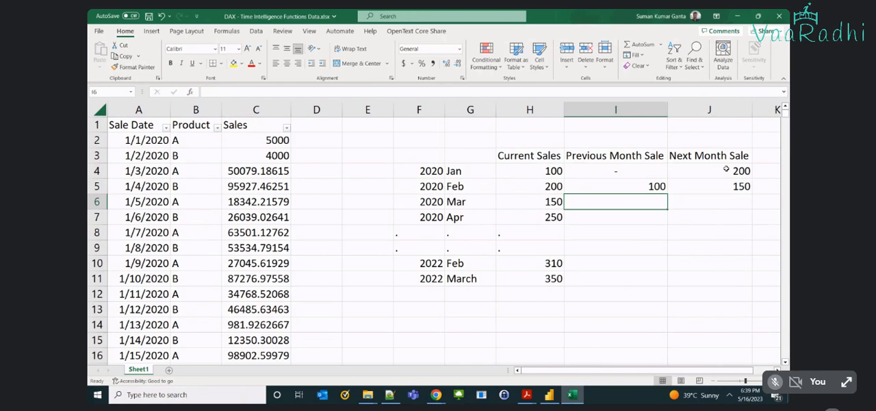
# Fill the 2020 Mar row with a previous month sale of 200 in I6 and a next month sale of 250 in J6.
pyautogui.write('200')
pyautogui.press('Return')
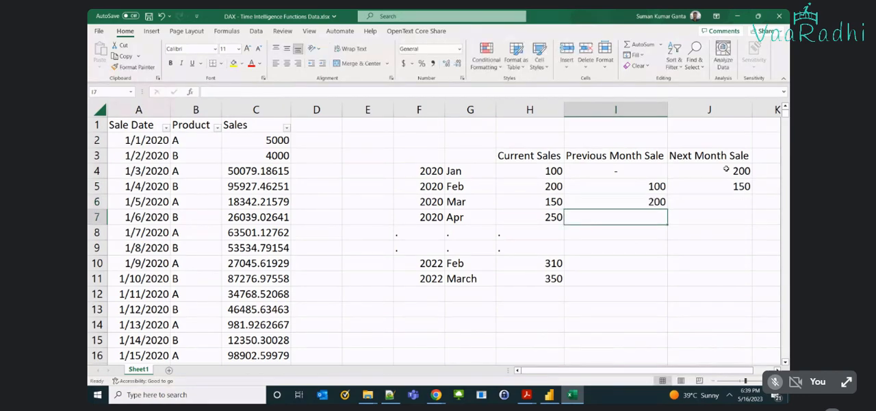
pyautogui.press('Up')
pyautogui.press('Right')
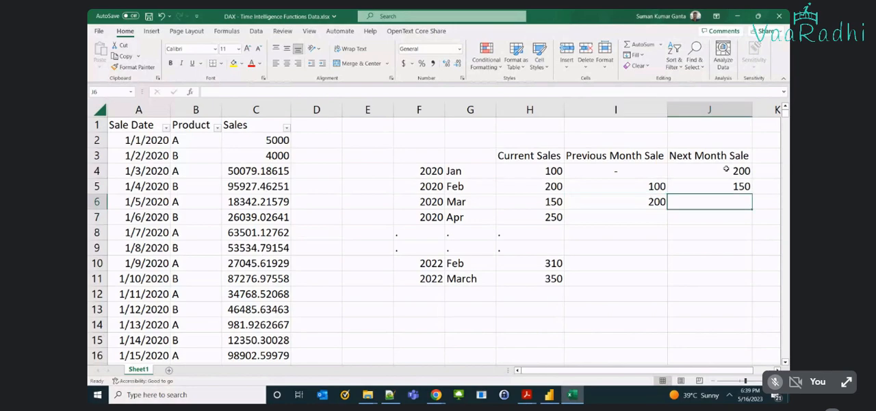
pyautogui.write('250')
pyautogui.press('Return')
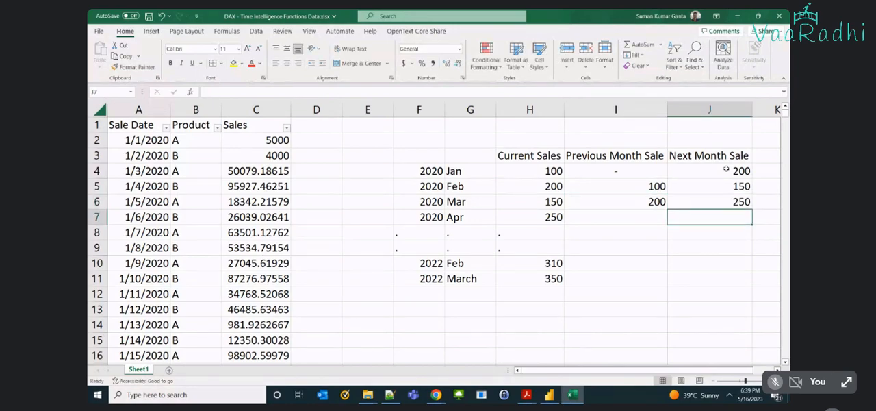
# Fill the 2020 Apr row with a previous month sale of 150 in I7 and a dash for the next month in J7.
pyautogui.press('Left')
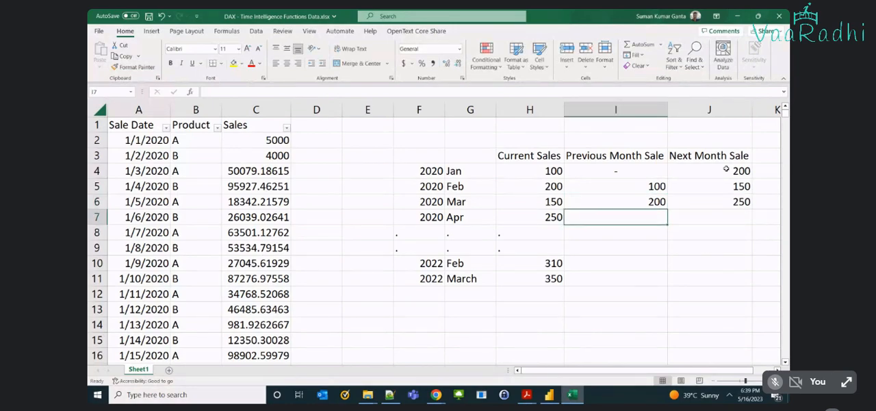
pyautogui.write('150')
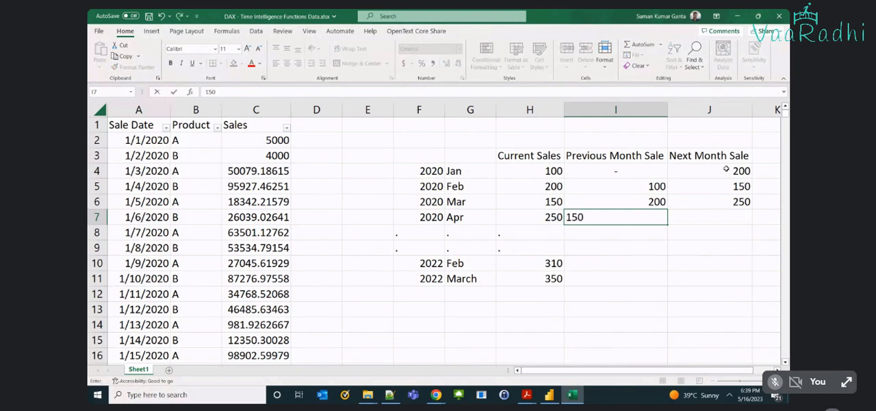
pyautogui.press('Return')
pyautogui.press('Up')
pyautogui.press('Right')
pyautogui.write('--')
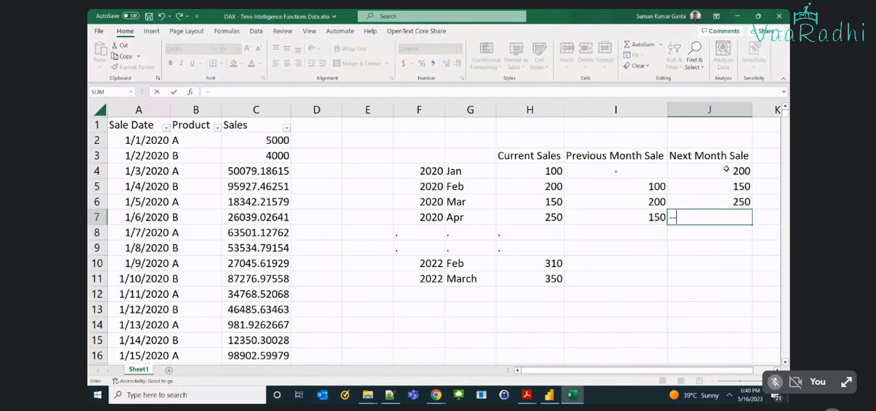
pyautogui.press('Return')
pyautogui.press('Return')
pyautogui.press('BackSpace')
pyautogui.press('Return')
# Fill the 2022 Feb row with a dash for the previous month in I10 and a next month sale of 350 in J10.
pyautogui.press('Left')
pyautogui.press('Down')
pyautogui.press('Down')
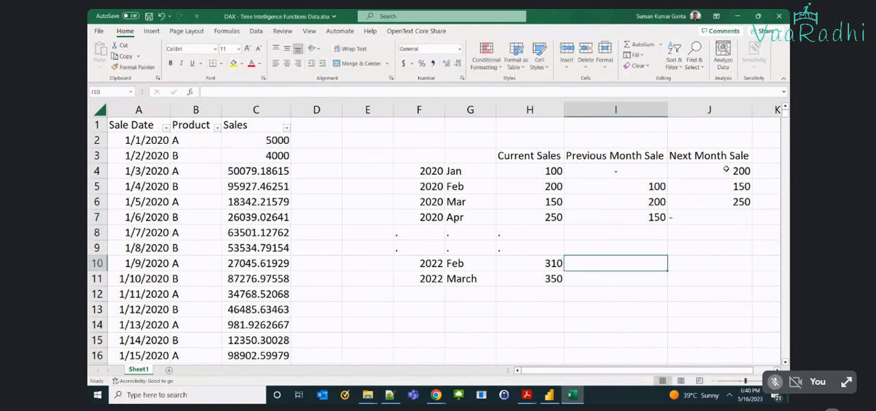
pyautogui.write('-')
pyautogui.press('Tab')
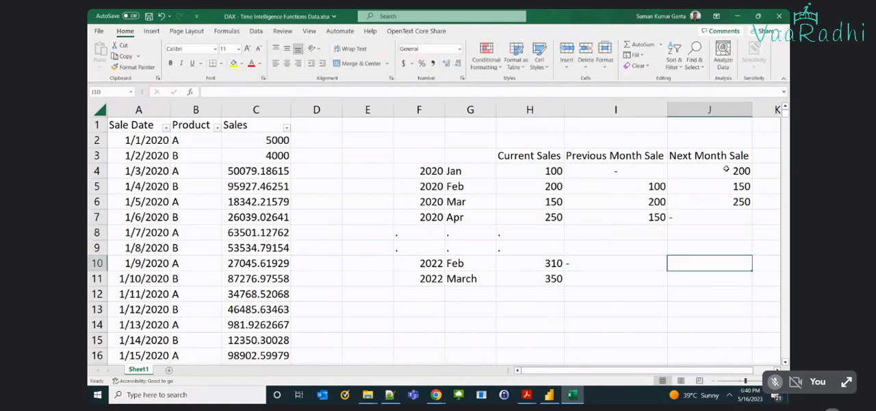
pyautogui.write('35')
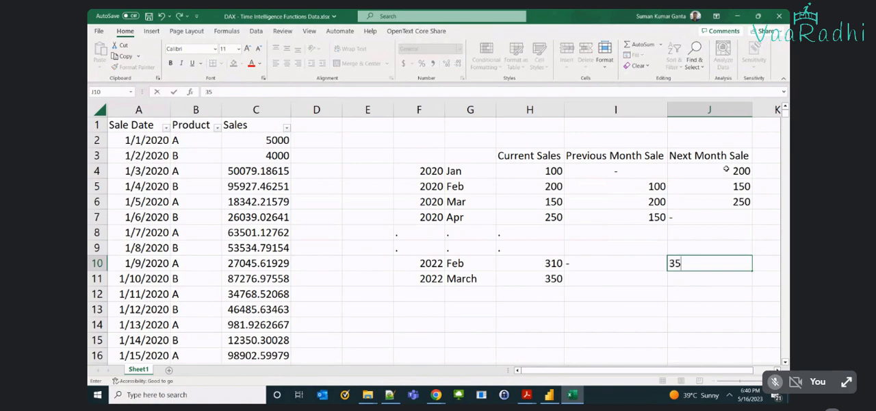
pyautogui.write('0')
pyautogui.press('Return')
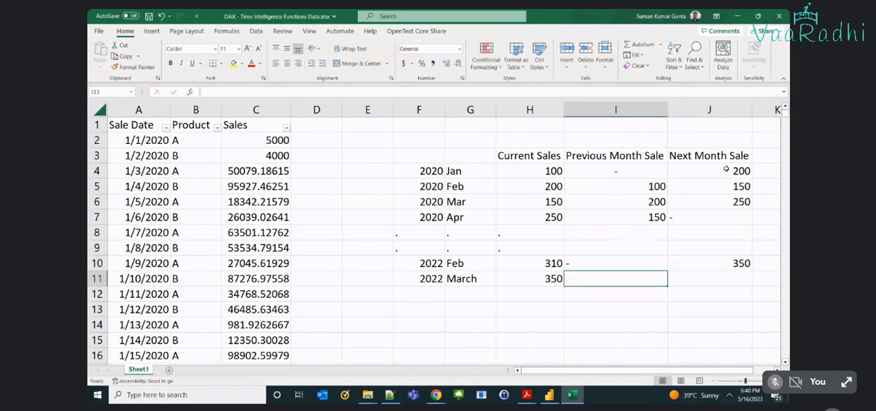
# Fill the 2022 March row with a previous month sale of 310 in I11 and a dash for the next month in J11.
pyautogui.write('310')
pyautogui.press('Tab')
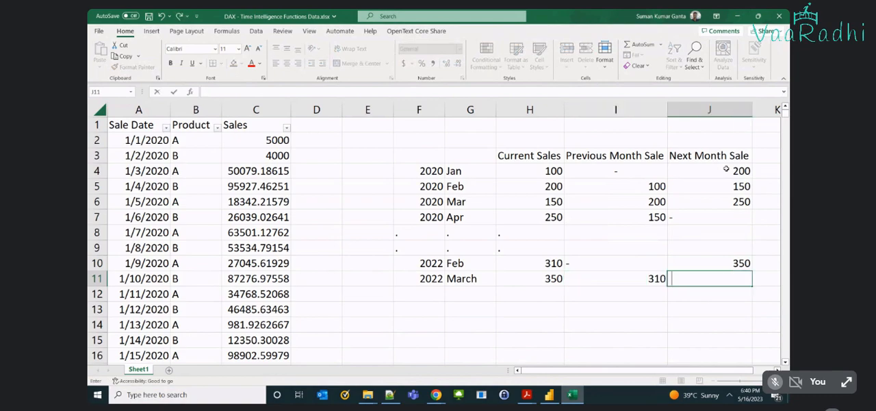
pyautogui.write('-')
pyautogui.press('Return')
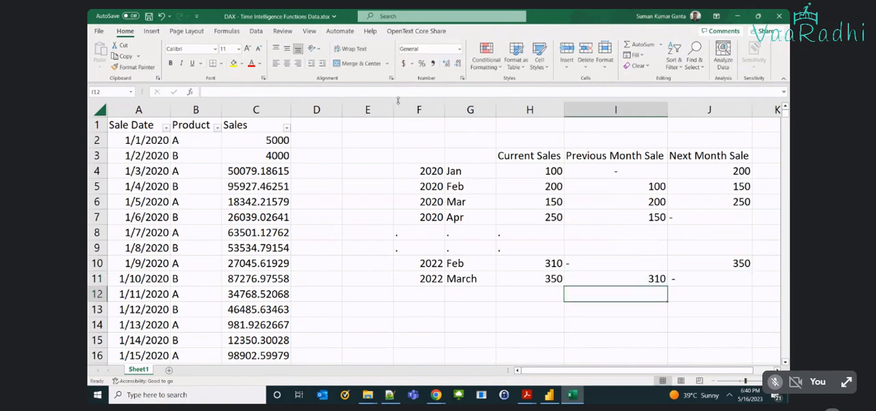
# Examine how the previous and next month sales in F3:J11 shift relative to the current sales, including the blank first and last months.
pyautogui.click(574, 173)
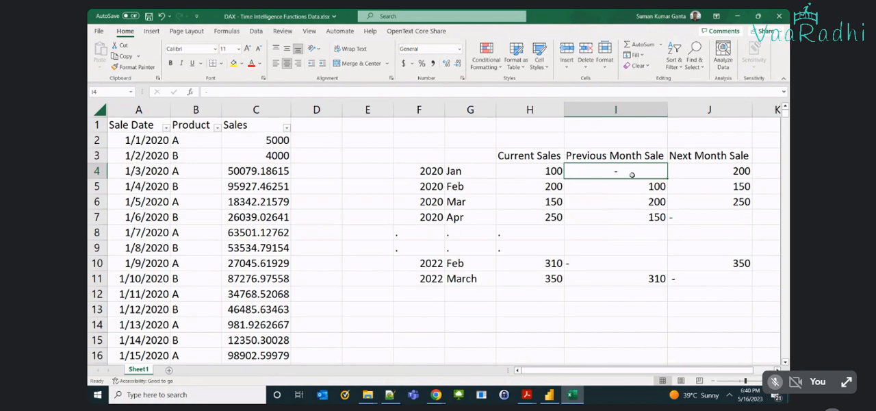
pyautogui.click(734, 279)
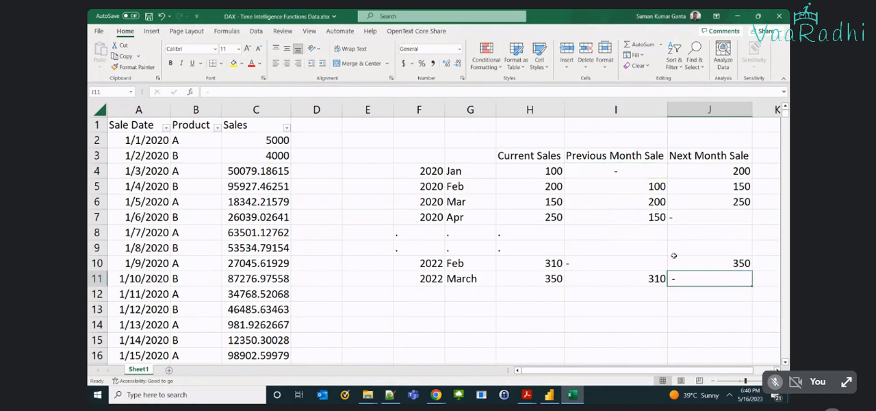
pyautogui.click(637, 183)
pyautogui.moveTo(637, 183); pyautogui.dragTo(637, 216)
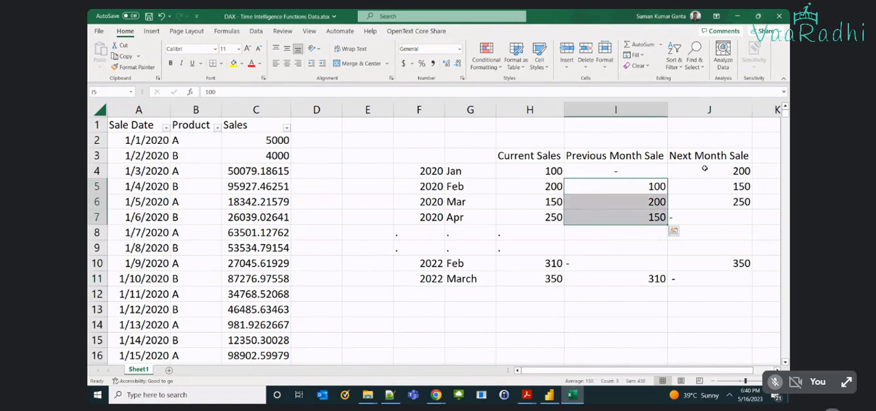
pyautogui.moveTo(704, 168); pyautogui.dragTo(714, 208)
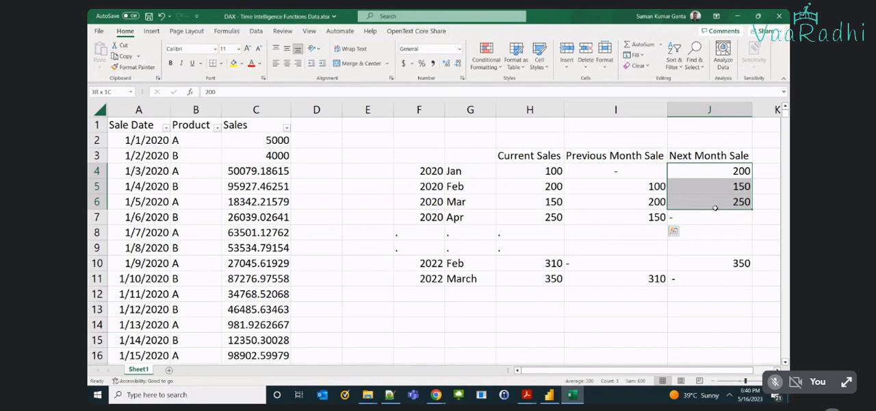
pyautogui.moveTo(715, 207); pyautogui.dragTo(714, 207)
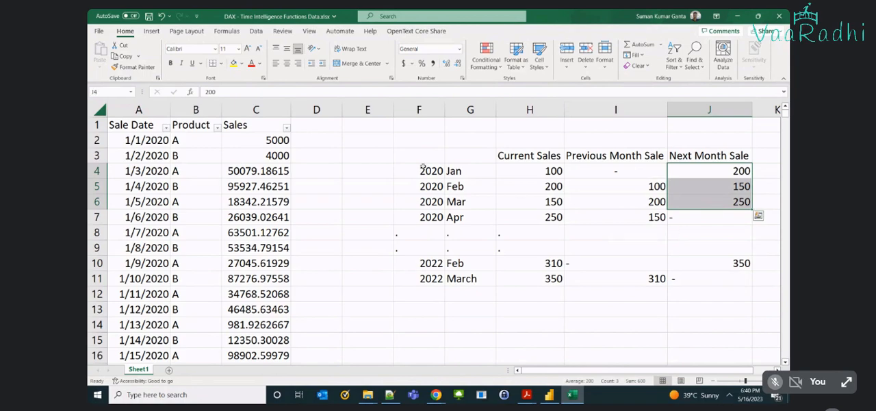
pyautogui.moveTo(422, 159); pyautogui.dragTo(718, 275)
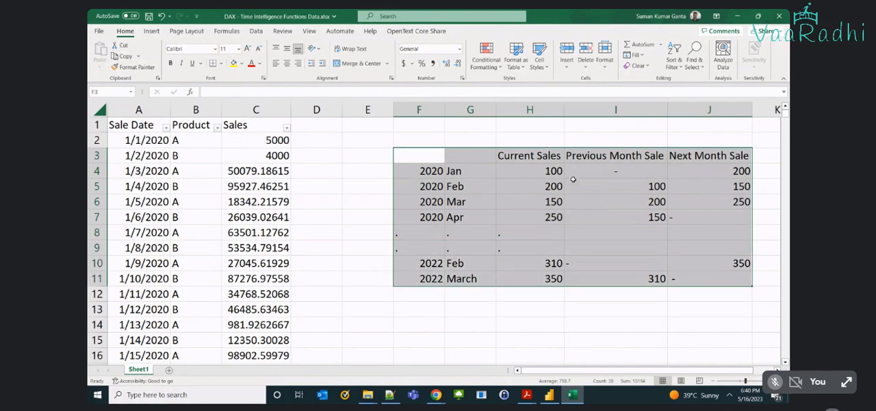
pyautogui.moveTo(541, 186); pyautogui.dragTo(540, 278)
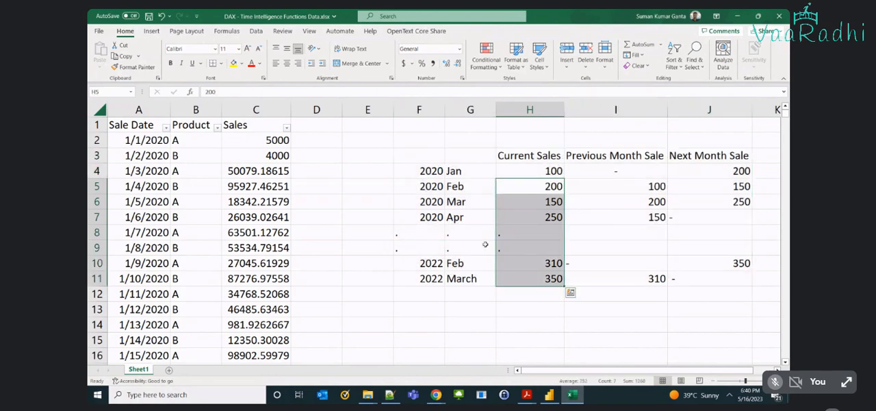
# Compare the source Sales column with Current Sales, and examine the 2020 Feb row's previous and next month values.
pyautogui.moveTo(419, 155); pyautogui.dragTo(544, 279)
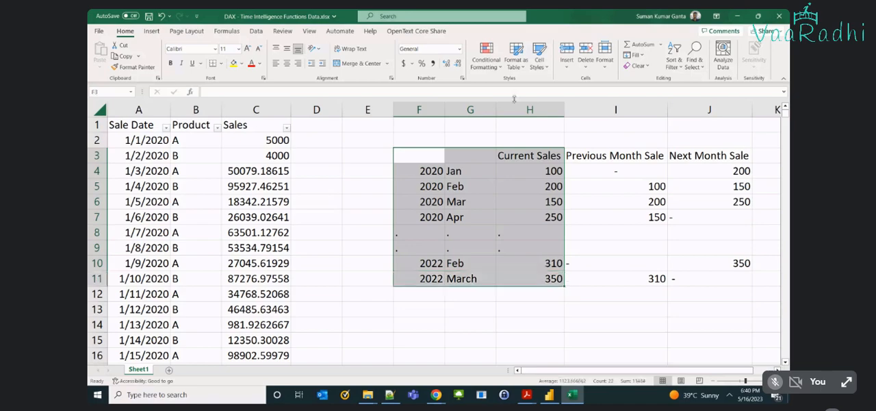
pyautogui.click(255, 109)
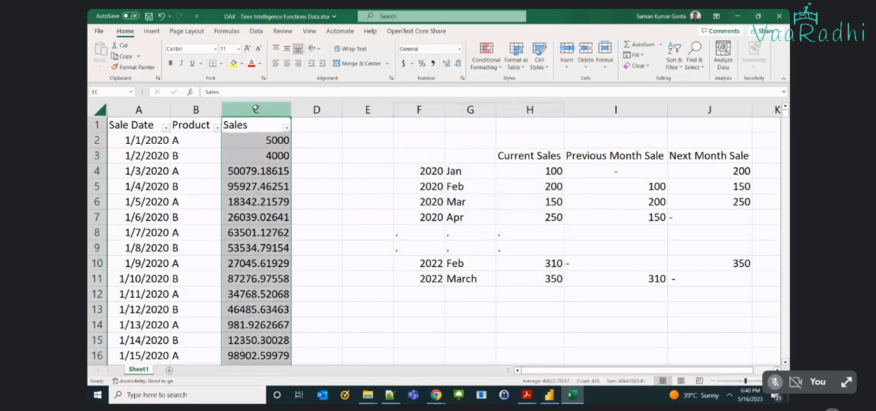
pyautogui.click(529, 110)
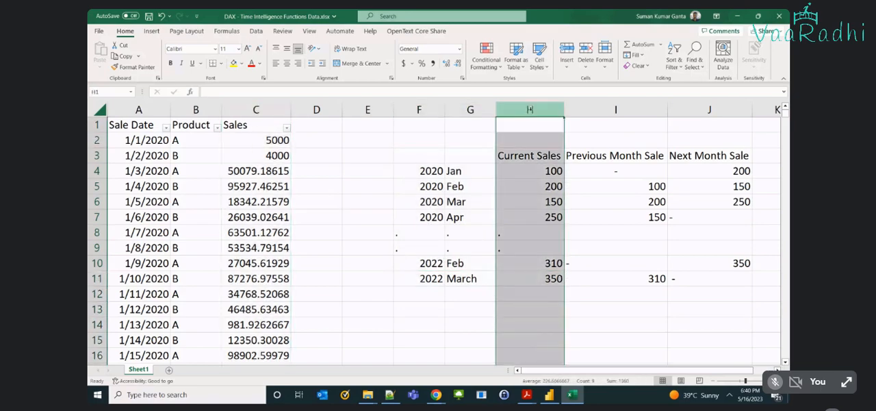
pyautogui.click(540, 170)
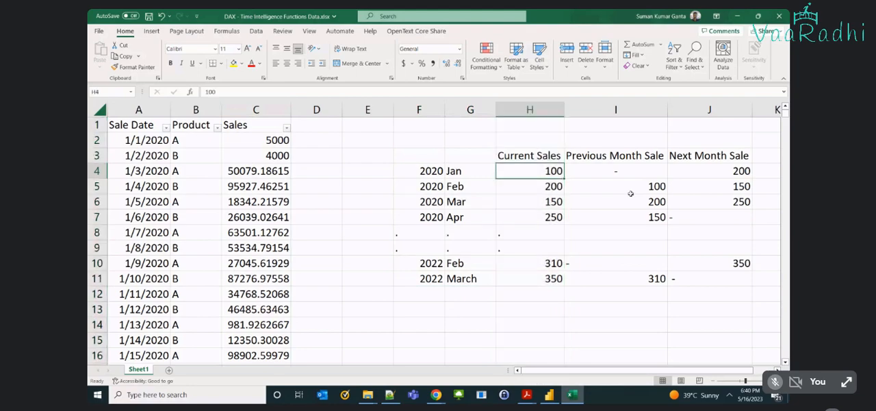
pyautogui.click(520, 110)
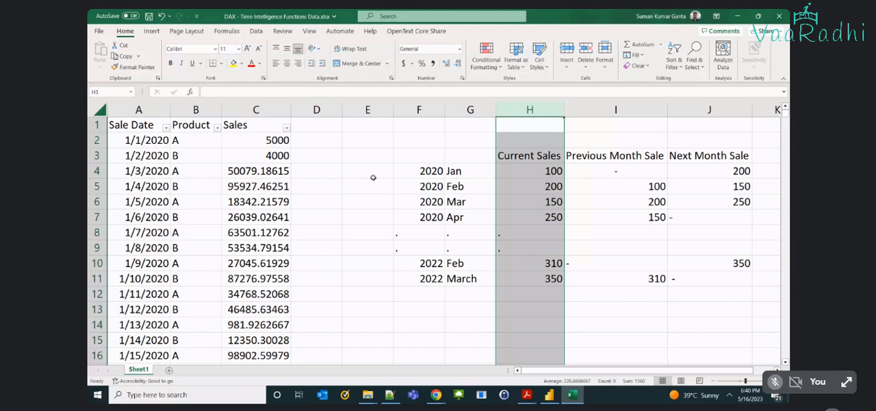
pyautogui.moveTo(554, 181); pyautogui.dragTo(414, 186)
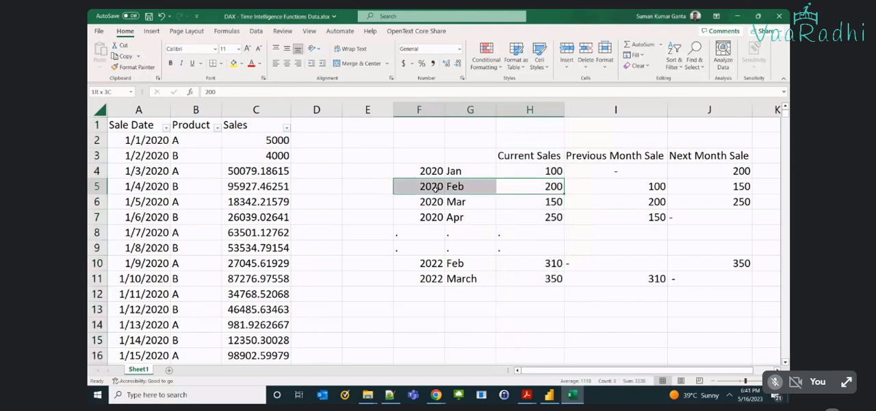
pyautogui.click(613, 189)
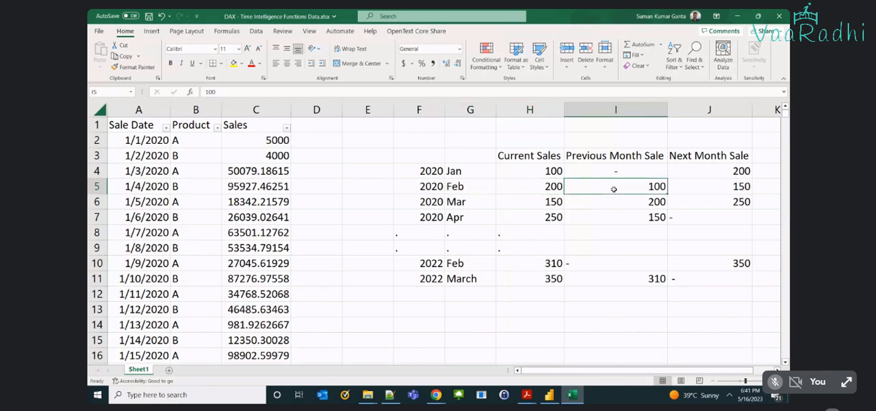
pyautogui.click(727, 186)
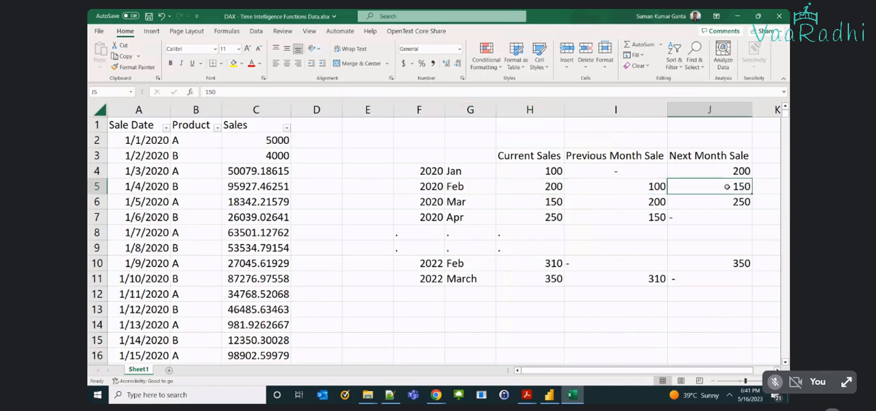
# Examine the monthly example table F3:J11, following Current Sales from Jan to Apr 2020 against the previous and next month columns.
pyautogui.click(433, 160)
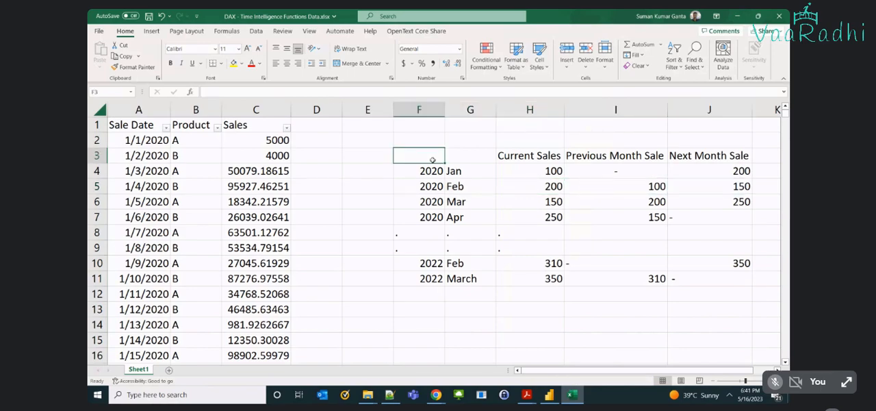
pyautogui.moveTo(433, 159); pyautogui.dragTo(701, 274)
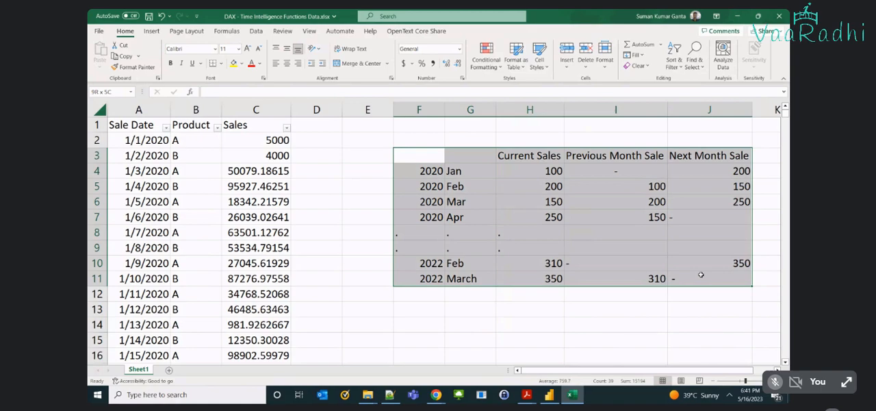
pyautogui.moveTo(700, 275); pyautogui.dragTo(700, 275)
pyautogui.click(701, 274)
pyautogui.click(540, 157)
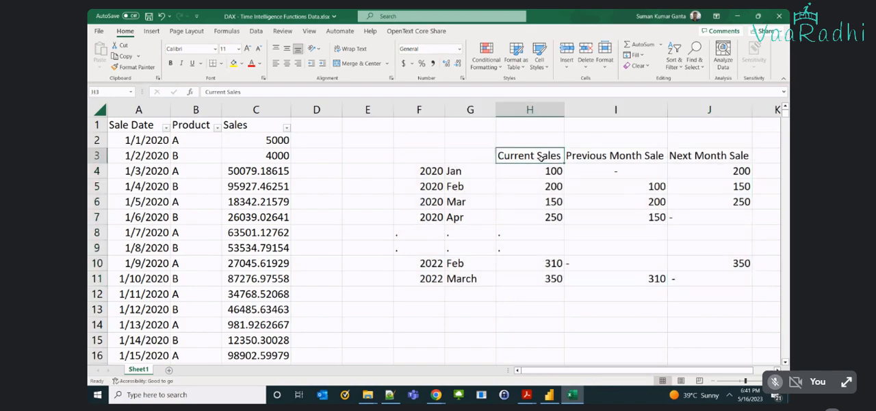
pyautogui.click(534, 168)
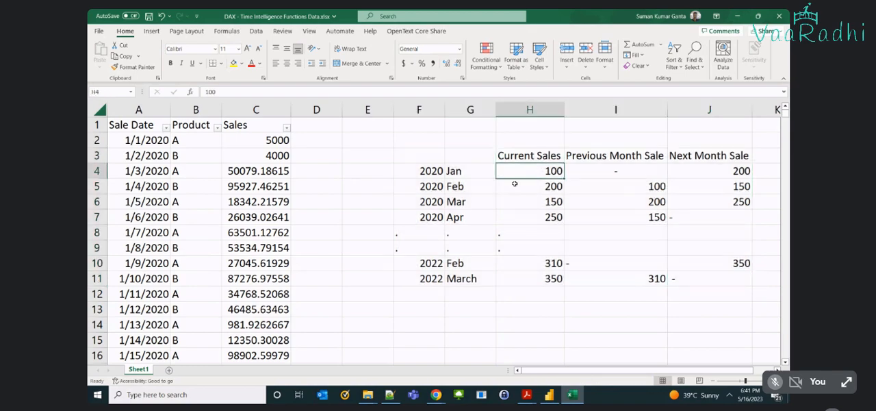
pyautogui.press('Down')
pyautogui.press('Down')
pyautogui.press('Down')
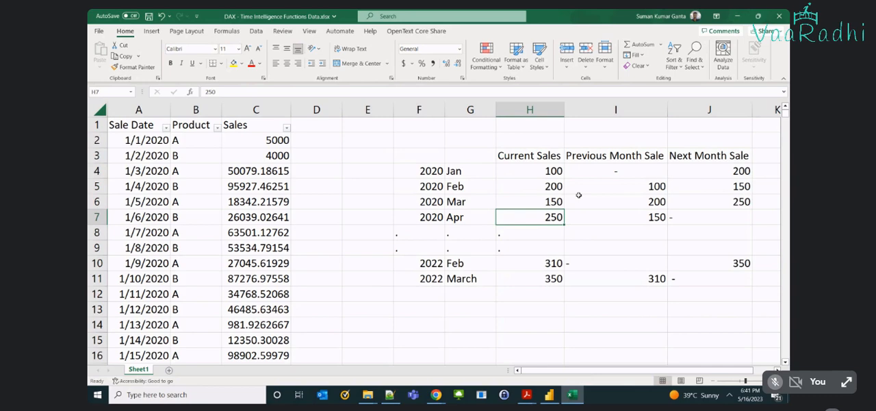
pyautogui.press('Right')
pyautogui.click(704, 200)
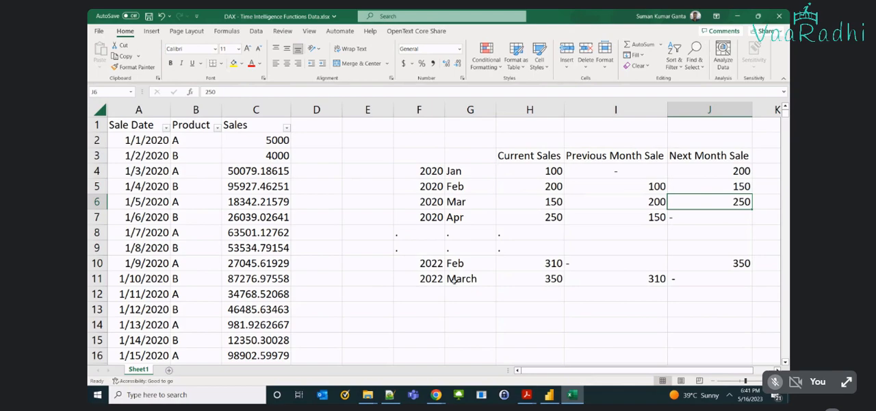
# Start a quarterly example below the monthly table with 2020 in F14 and Q1 in G14.
pyautogui.click(433, 294)
pyautogui.click(431, 323)
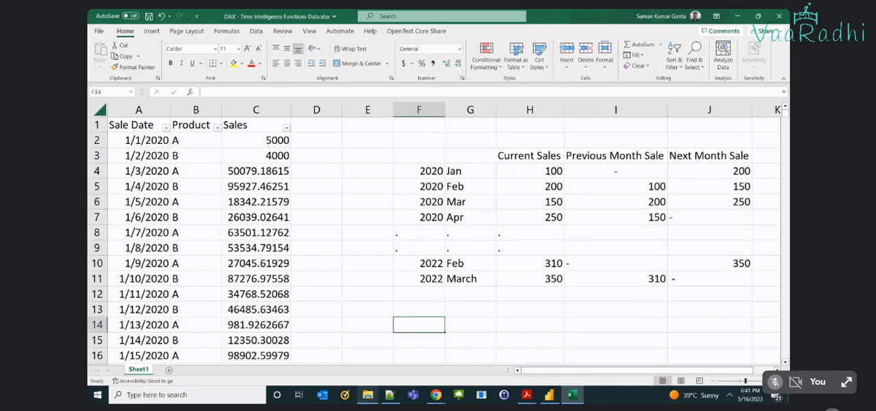
pyautogui.write('2020')
pyautogui.press('Tab')
pyautogui.write('Q1')
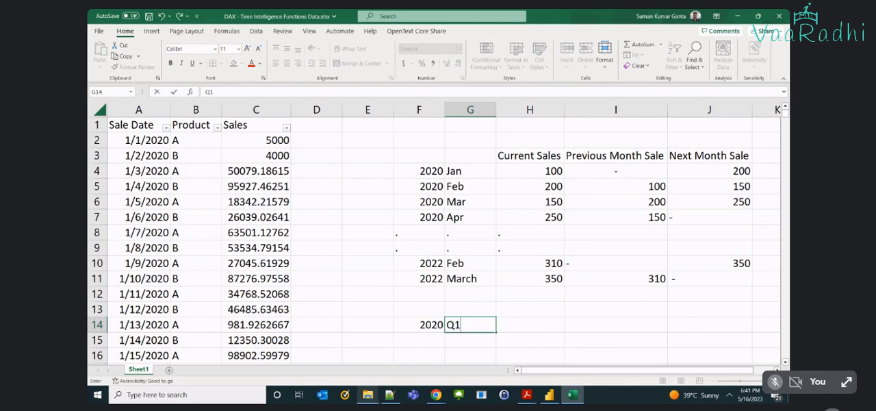
pyautogui.hotkey('ctrl', 'Return')
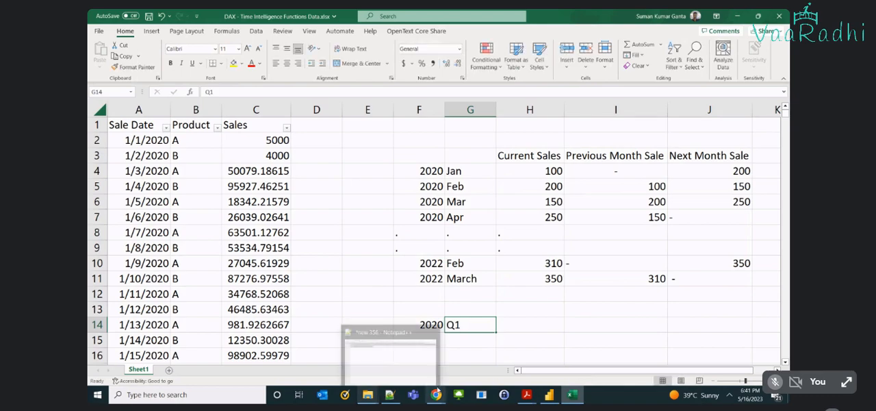
# Copy the three sales headings from H3:J3 to H13:J13 above the quarterly example.
pyautogui.click(524, 161)
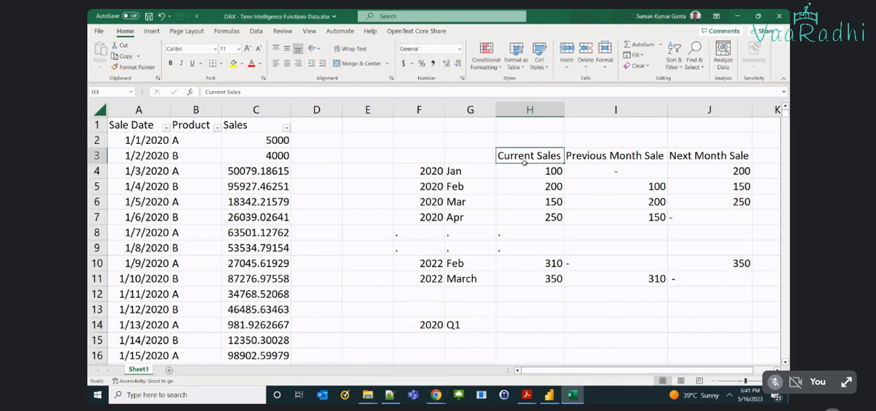
pyautogui.moveTo(524, 161); pyautogui.dragTo(709, 156)
pyautogui.hotkey('ctrl', 'c')
pyautogui.click(523, 313)
pyautogui.hotkey('ctrl', 'v')
pyautogui.scroll(-2, 533, 301)
pyautogui.scroll(-2, 533, 301)
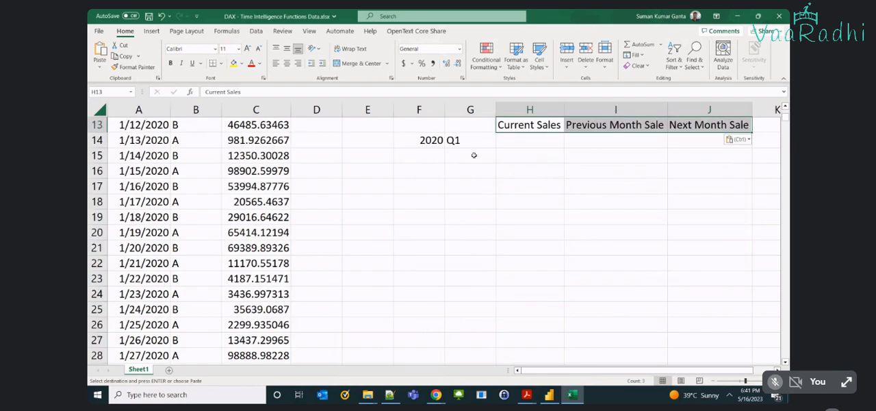
# List the remaining quarters Q2, Q3 and Q4 in G15:G17.
pyautogui.click(473, 155)
pyautogui.write('Q')
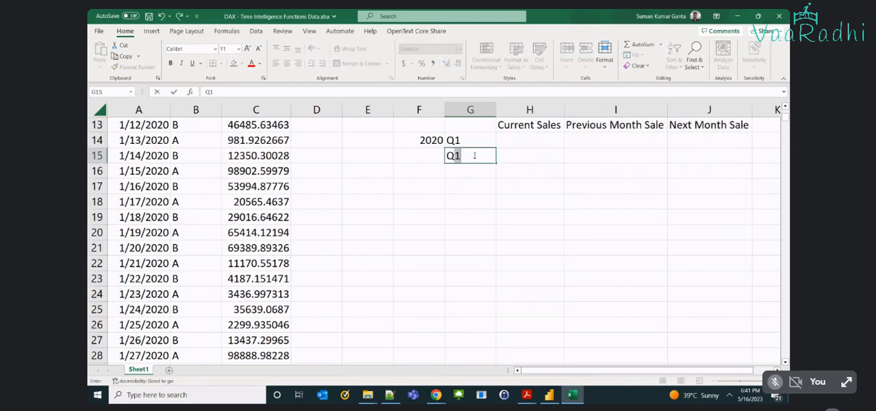
pyautogui.write('2')
pyautogui.press('Return')
pyautogui.write('Q#')
pyautogui.press('Return')
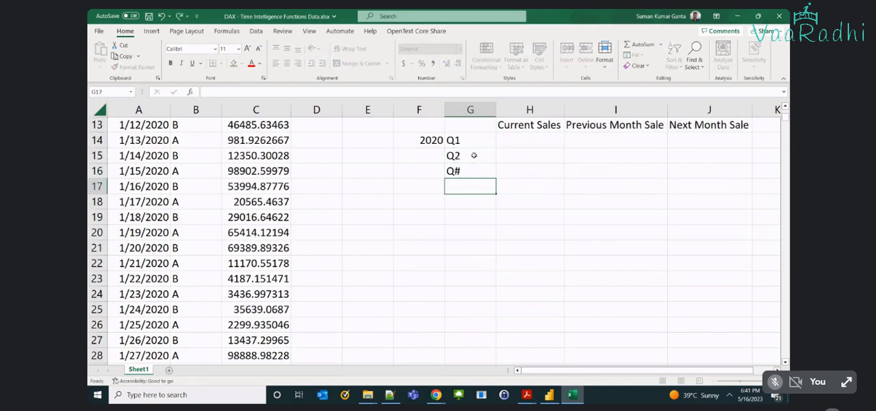
pyautogui.press('Up')
pyautogui.write('Q')
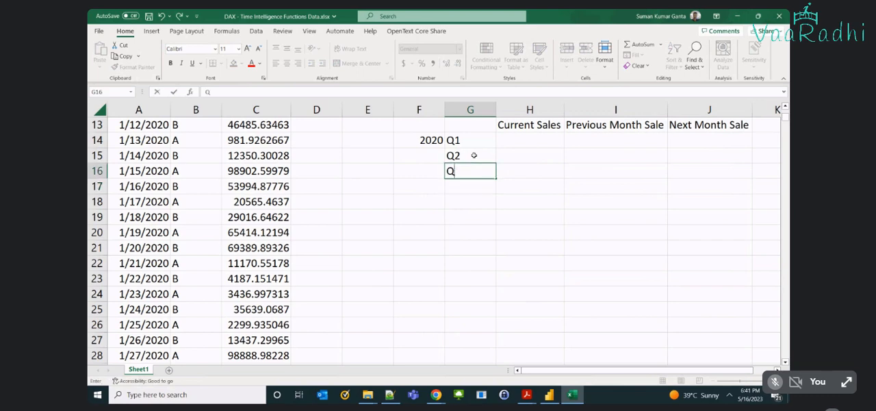
pyautogui.write('3')
pyautogui.press('Return')
pyautogui.write('Q4')
# Copy the year 2020 from F14 into F15:F17 beside the other quarters.
pyautogui.press('Left')
pyautogui.press('Left')
pyautogui.press('Right')
pyautogui.press('Up')
pyautogui.press('Up')
pyautogui.press('Up')
pyautogui.press('Up')
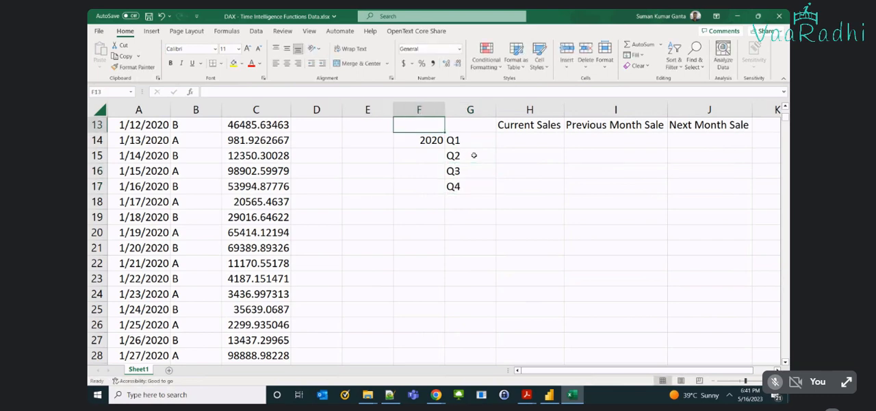
pyautogui.press('Down')
pyautogui.hotkey('ctrl', 'c')
pyautogui.press('Down')
pyautogui.hotkey('ctrl', 'v')
pyautogui.press('Down')
pyautogui.hotkey('ctrl', 'v')
pyautogui.press('Down')
pyautogui.hotkey('ctrl', 'v')
pyautogui.press('Right')
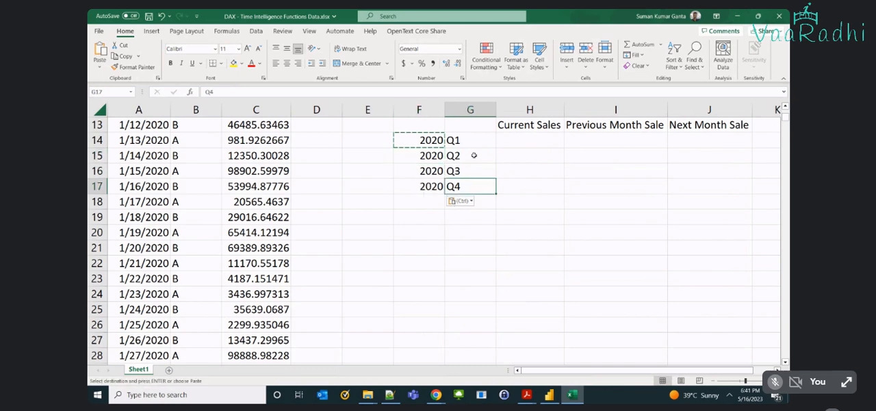
# Enter the quarterly current sales 15000, 25000, 30000 and 29000 in H14:H17.
pyautogui.press('Right')
pyautogui.press('Up')
pyautogui.press('Up')
pyautogui.press('Up')
pyautogui.write('1500')
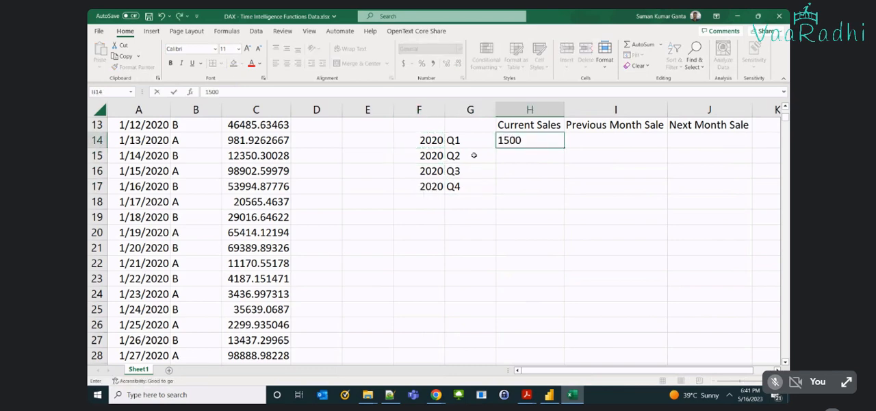
pyautogui.write('0')
pyautogui.press('Return')
pyautogui.write('25000')
pyautogui.press('Return')
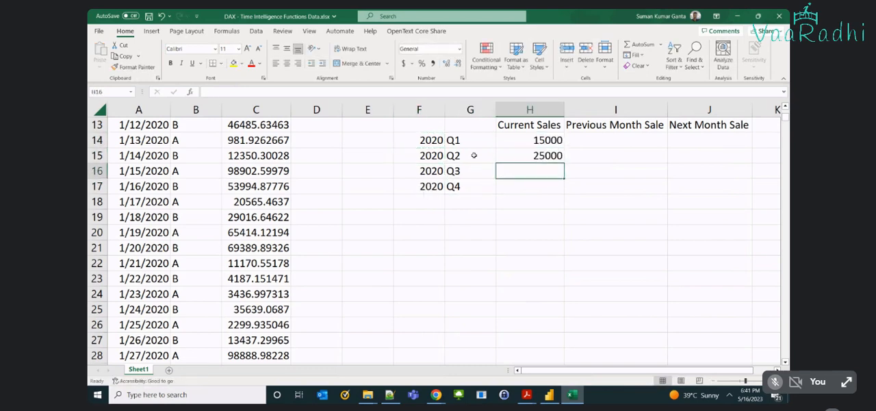
pyautogui.write('30000')
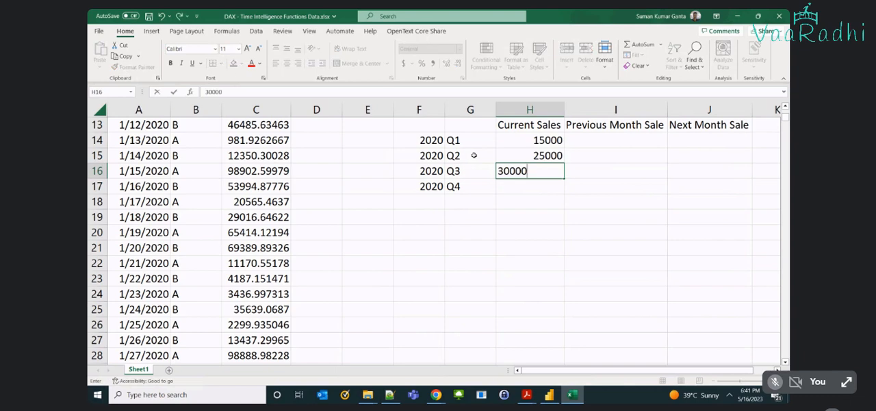
pyautogui.press('Return')
pyautogui.write('29000')
pyautogui.press('Return')
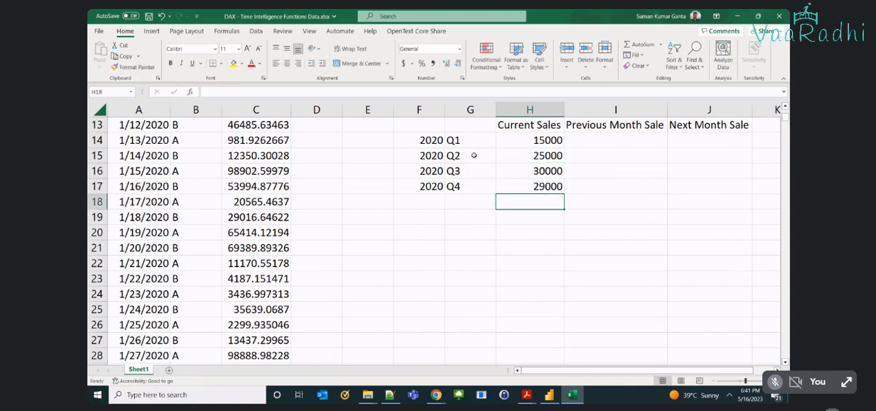
pyautogui.press('Up')
pyautogui.press('Up')
pyautogui.press('Up')
pyautogui.press('Up')
pyautogui.press('Down')
pyautogui.press('Up')
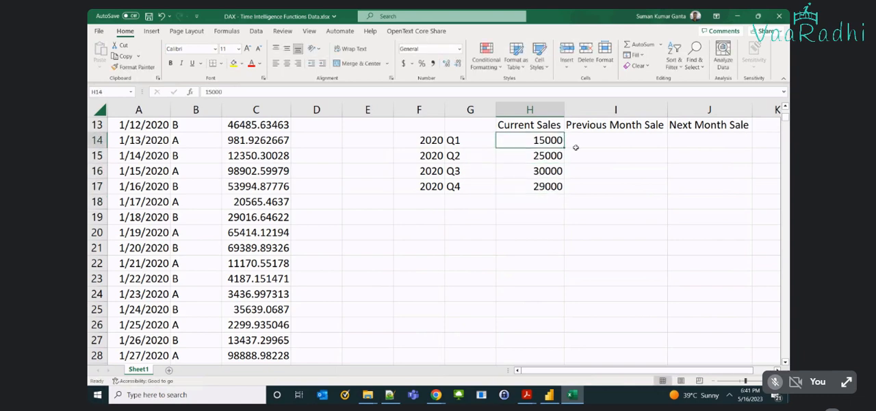
# Change the heading in I13 to Previous Quarter Sale.
pyautogui.click(622, 125)
pyautogui.doubleClick(621, 124)
pyautogui.doubleClick(621, 125)
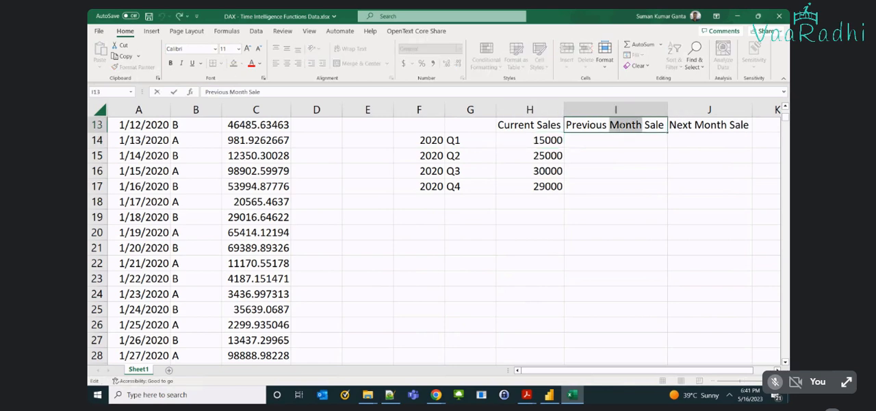
pyautogui.write('Aua')
pyautogui.press('BackSpace')
pyautogui.press('BackSpace')
pyautogui.press('BackSpace')
pyautogui.write('Quarter')
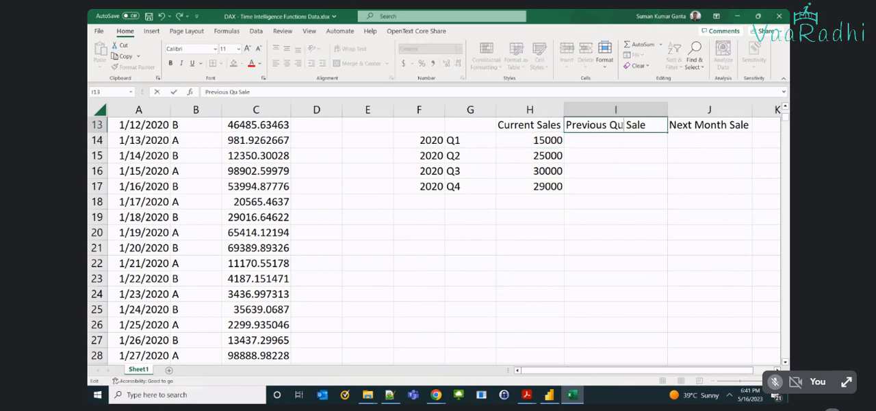
# Change the heading in J13 to Next Quarter Sale.
pyautogui.click(705, 125)
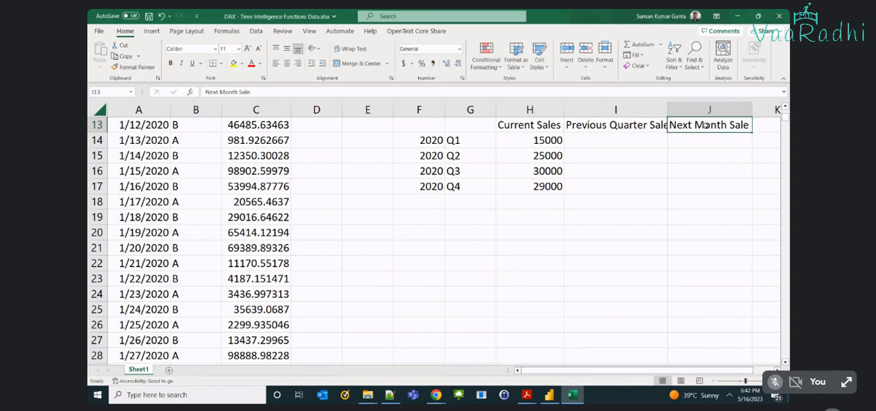
pyautogui.doubleClick(705, 125)
pyautogui.write('Q')
pyautogui.write('uarter')
pyautogui.press('Return')
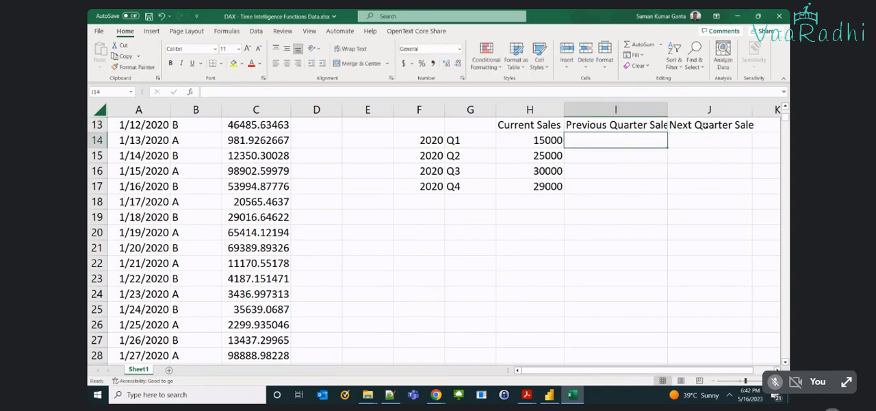
# Autofit columns I and J to the width of their quarterly headings.
pyautogui.doubleClick(667, 108)
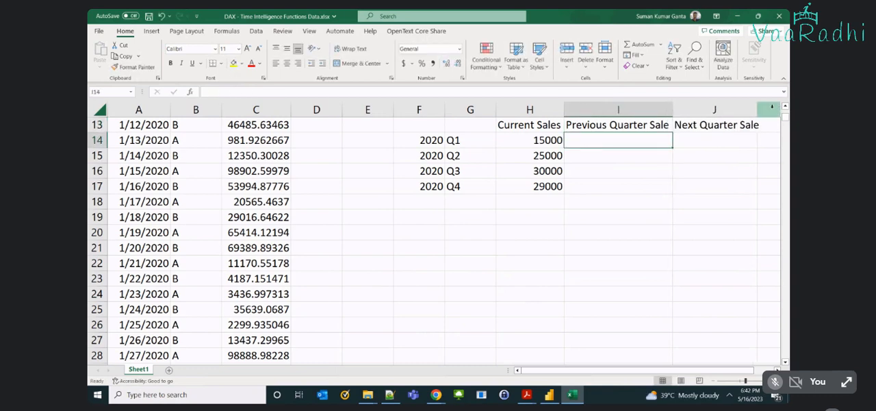
pyautogui.click(756, 106)
pyautogui.doubleClick(756, 108)
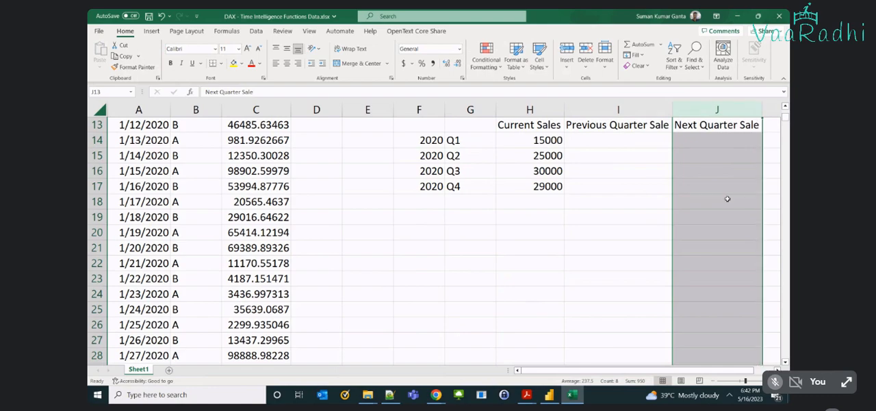
# Fill the 2020 Q1 row with a dash for Previous Quarter Sale in I14 and 25000 for Next Quarter Sale in J14.
pyautogui.scroll(2, 728, 198)
pyautogui.click(637, 235)
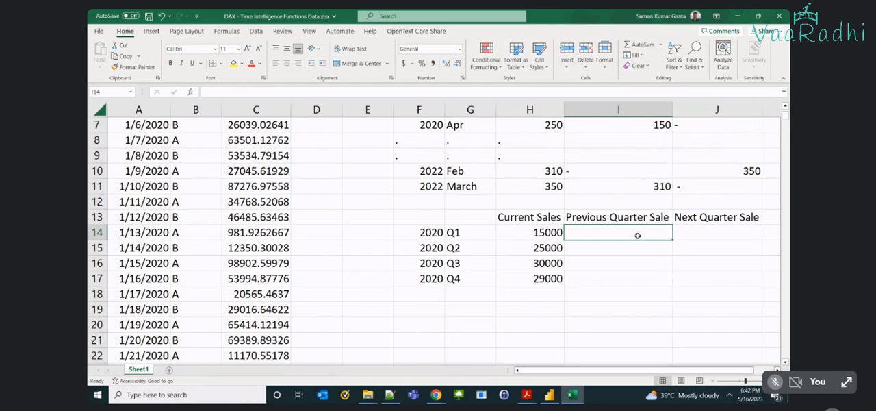
pyautogui.write('-')
pyautogui.press('Tab')
pyautogui.press('Left')
pyautogui.press('Left')
pyautogui.press('Left')
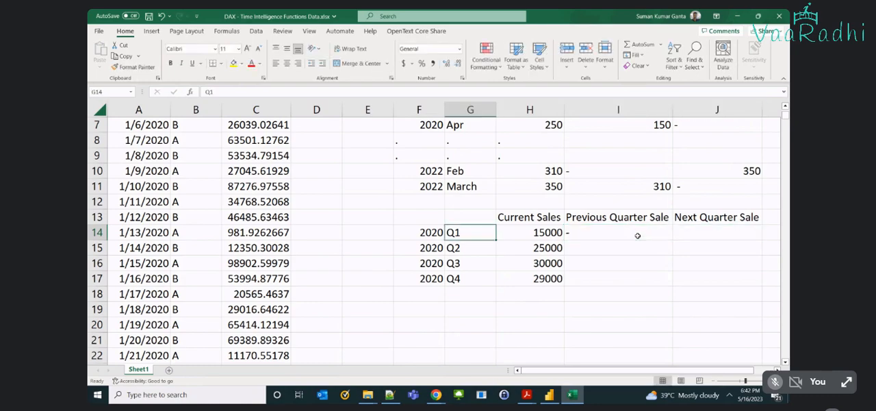
pyautogui.hotkey('shift', 'Left')
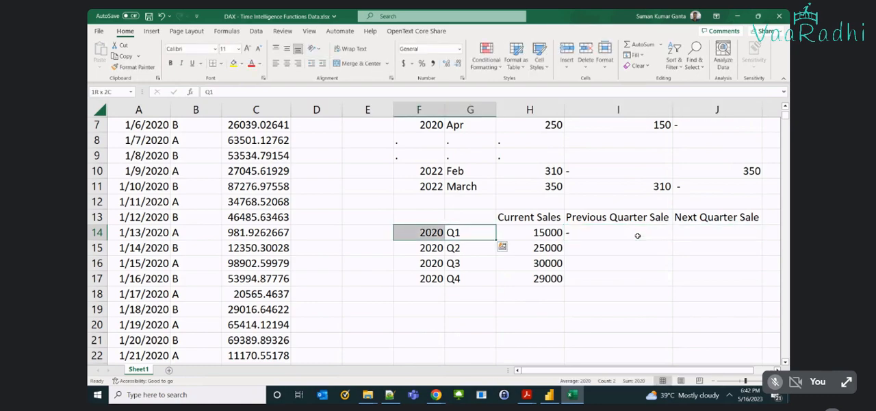
pyautogui.click(637, 235)
pyautogui.press('Right')
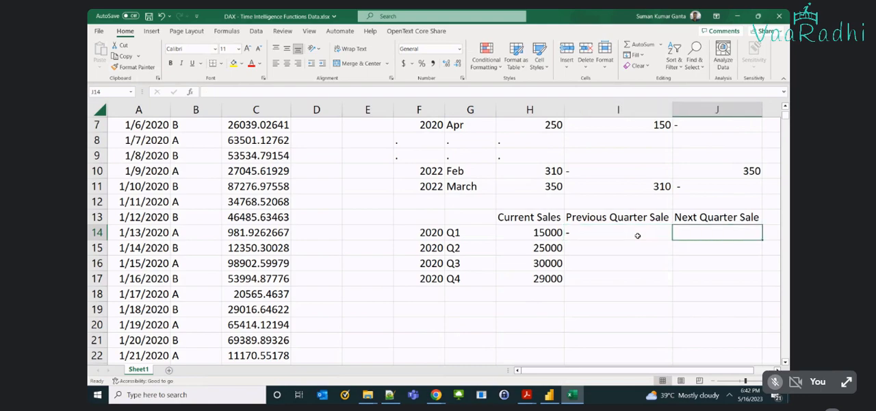
pyautogui.write('25000')
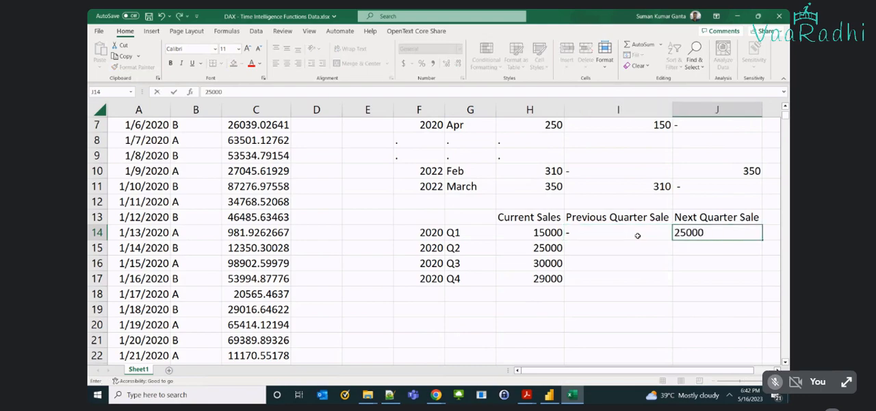
pyautogui.press('Return')
# Fill the 2020 Q2 row with a previous quarter sale of 15000 in I15 and a next quarter sale of 30000 in J15.
pyautogui.press('Left')
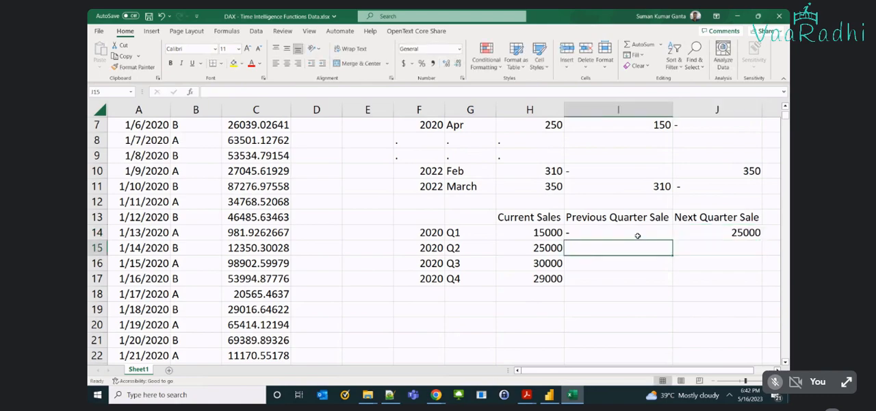
pyautogui.write('15000')
pyautogui.press('Tab')
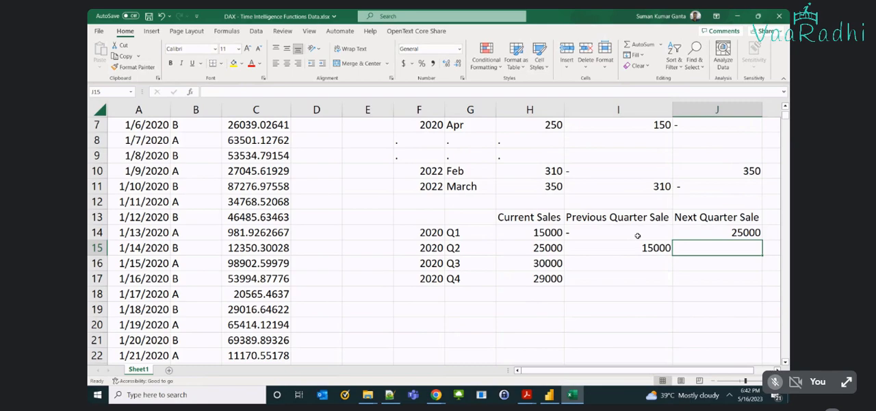
pyautogui.write('30000')
pyautogui.press('Return')
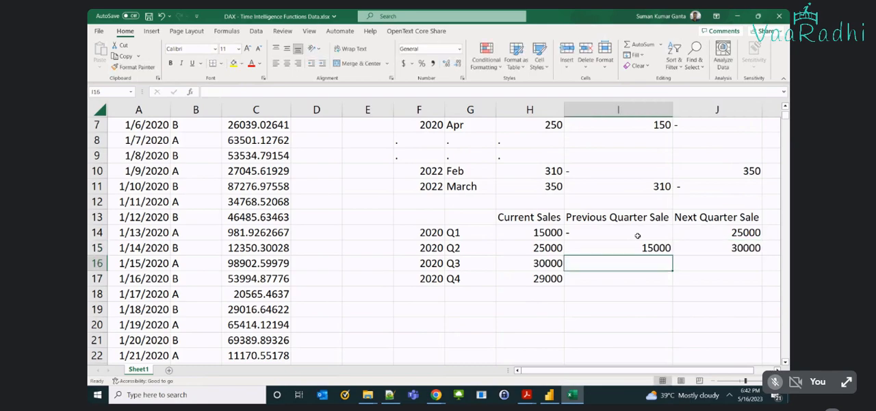
# Fill the 2020 Q3 row with 25000 as the previous quarter sale in I16 and 29000 as the next in J16.
pyautogui.write('25000')
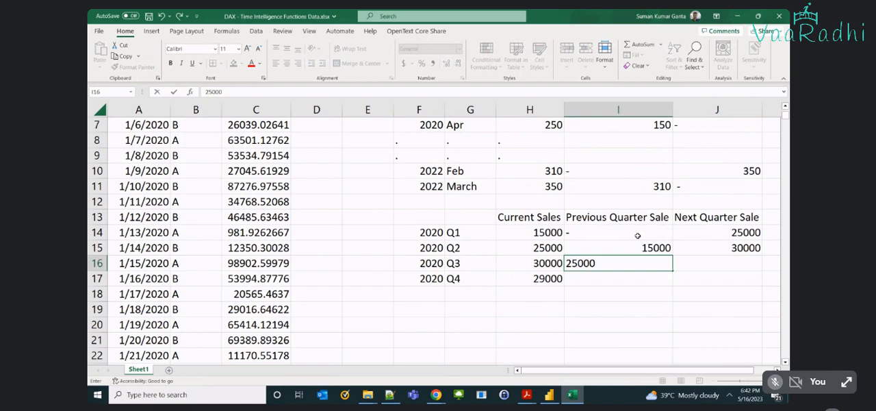
pyautogui.press('Tab')
pyautogui.write('29000')
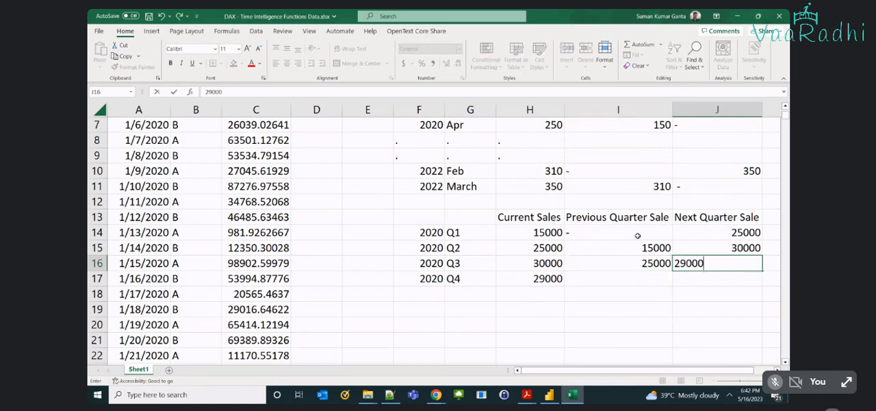
pyautogui.press('Return')
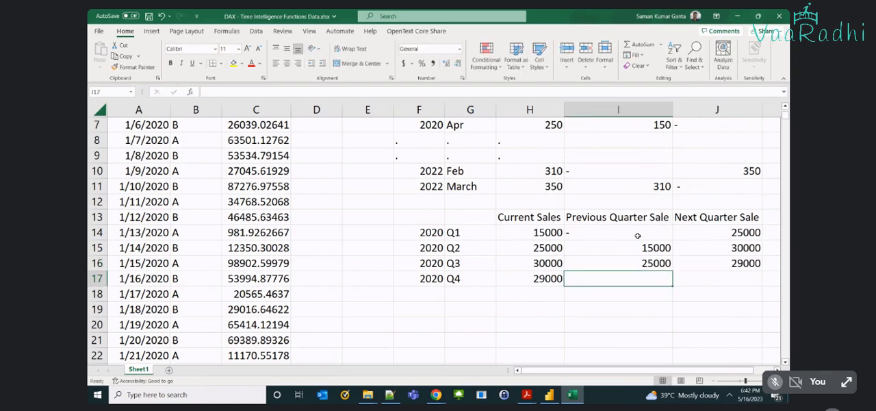
# Fill the 2020 Q4 row with a previous quarter sale of 30000 in I17 and a dash for the next quarter in J17.
pyautogui.write('30000')
pyautogui.press('Tab')
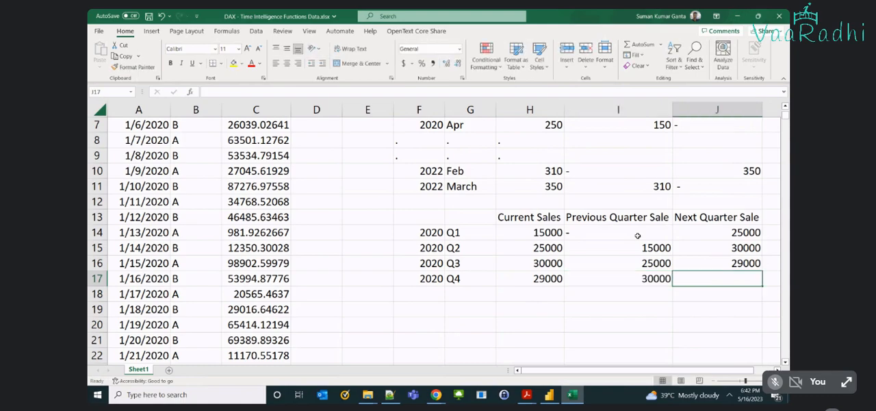
pyautogui.write('-')
pyautogui.hotkey('shift', 'Tab')
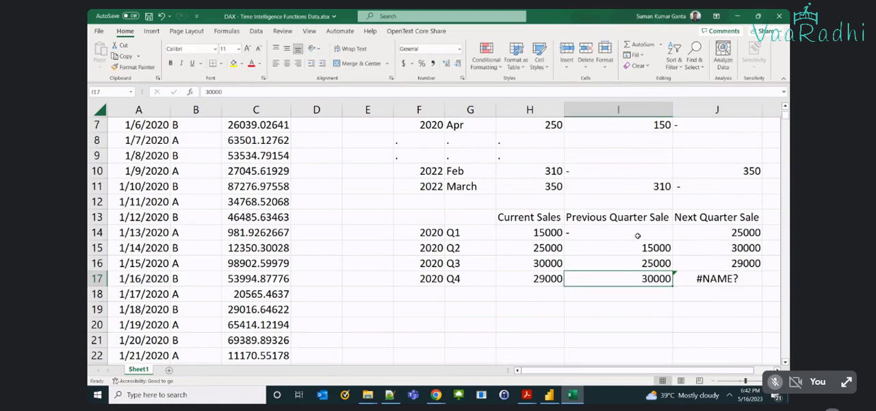
pyautogui.press('Right')
pyautogui.write('-')
pyautogui.press('Tab')
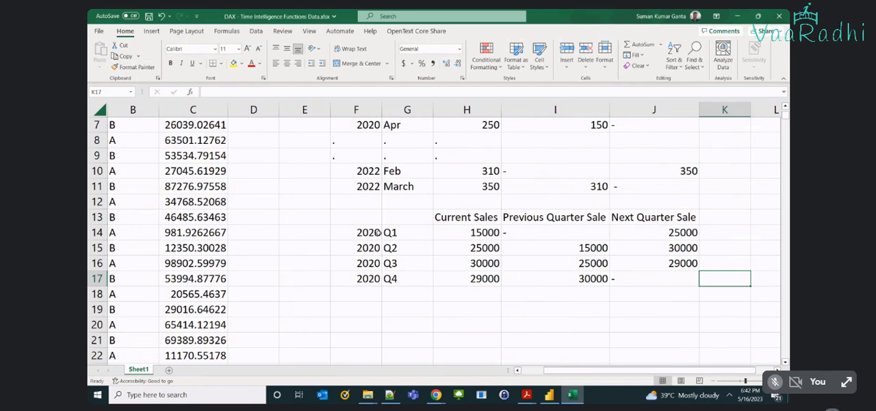
# Add the headings Prev in D1 and Next in E1 beside the daily Sales column.
pyautogui.hotkey('ctrl', 'Home')
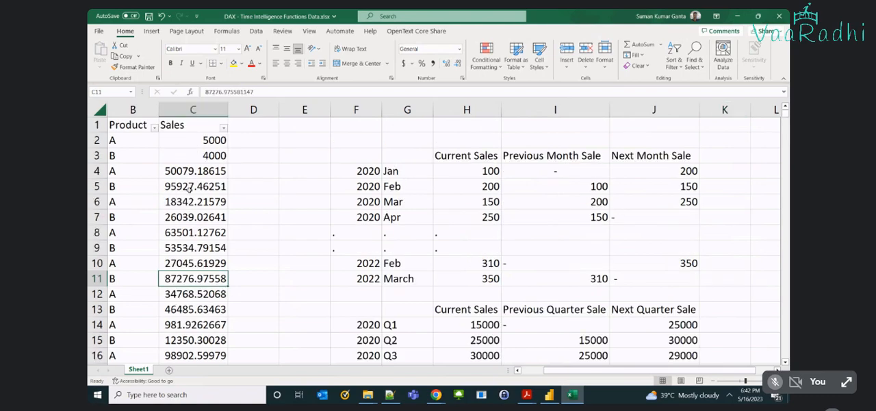
pyautogui.press('Right')
pyautogui.press('Right')
pyautogui.press('Down')
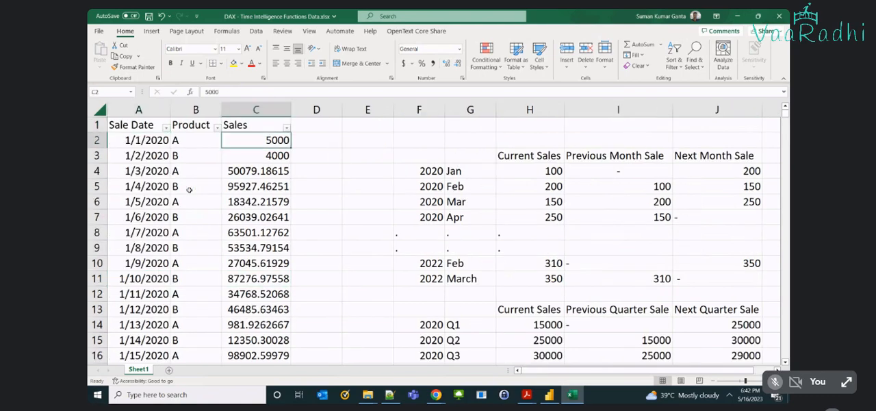
pyautogui.press('Right')
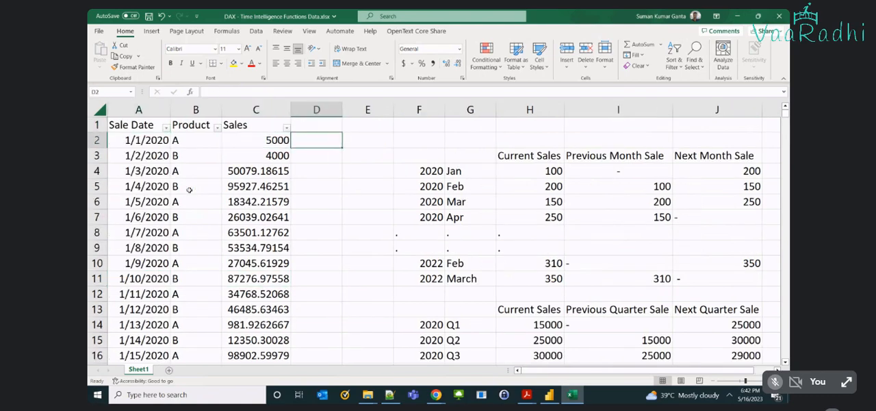
pyautogui.press('Up')
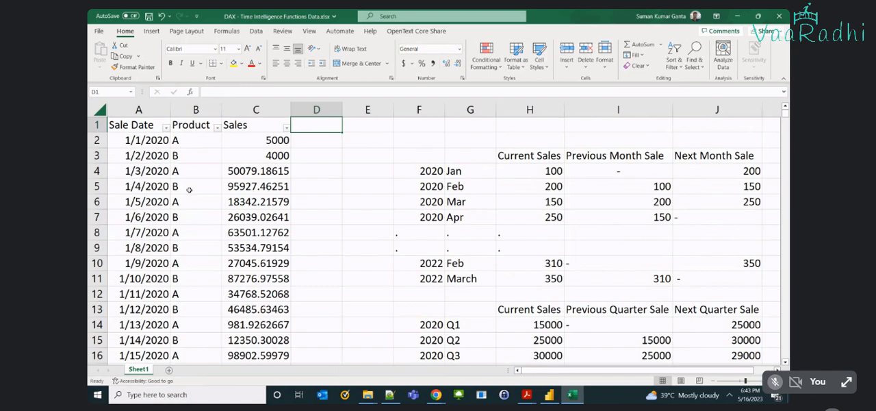
pyautogui.write('Pr')
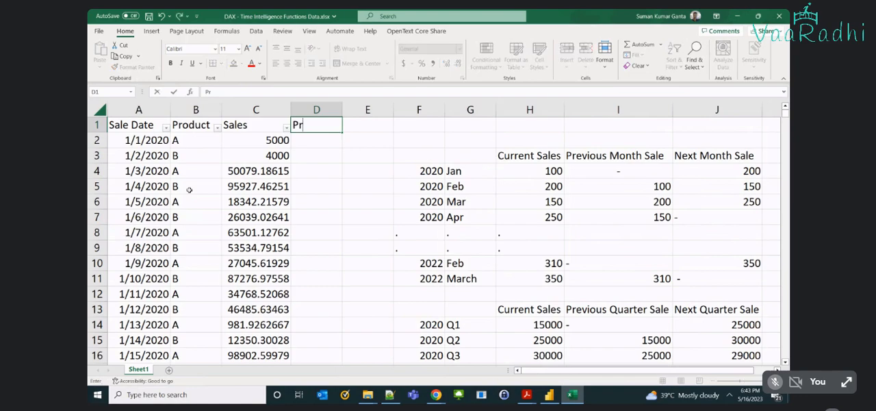
pyautogui.write('ev')
pyautogui.press('Tab')
pyautogui.write('Next')
pyautogui.hotkey('ctrl', 'Return')
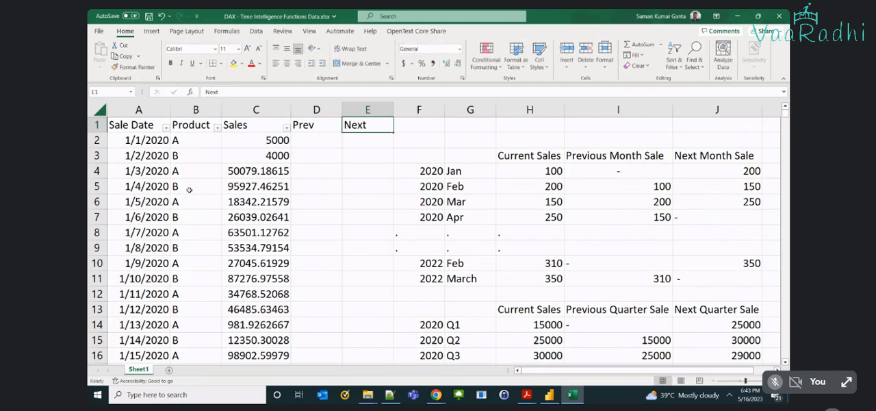
# For 1/1/2020, enter a dash under Prev in D2 and 4000 under Next in E2.
pyautogui.press('Down')
pyautogui.press('Left')
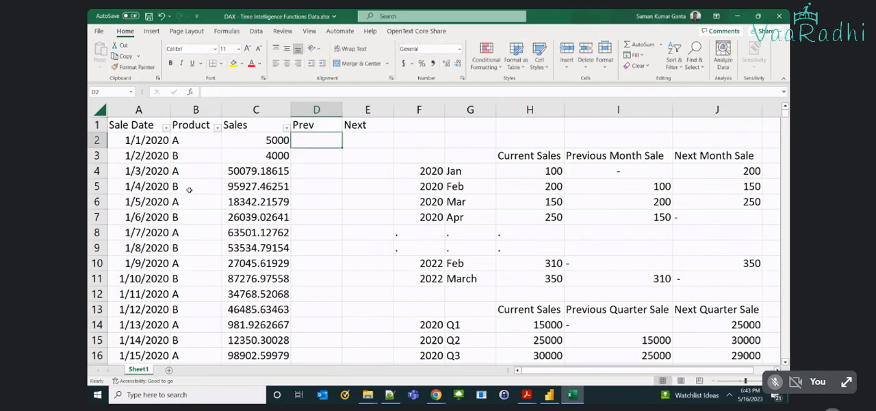
pyautogui.write('-')
pyautogui.press('Tab')
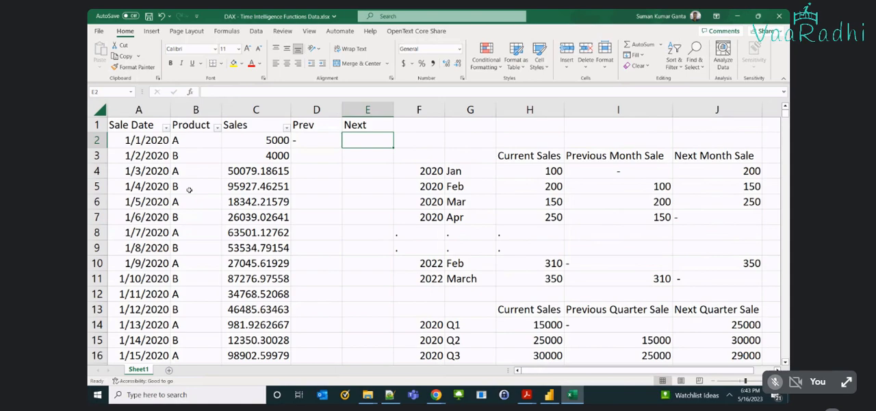
pyautogui.write('4000')
pyautogui.press('Return')
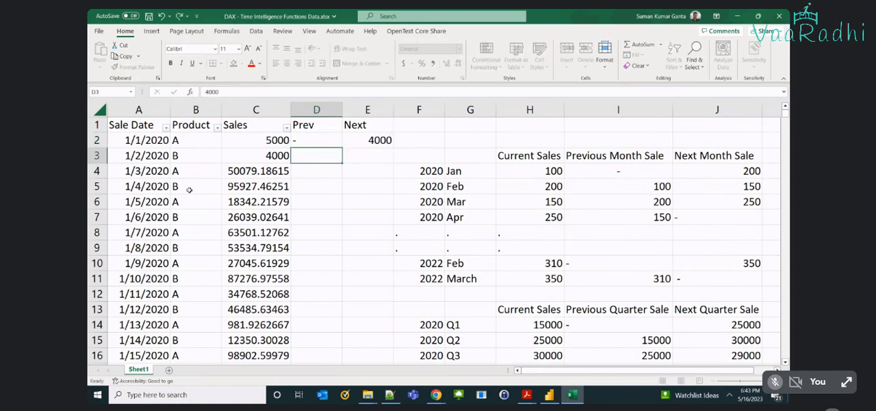
# Enter 5000 as the Prev value for 1/2/2020 in D3.
pyautogui.write('50000')
pyautogui.press('BackSpace')
pyautogui.press('Tab')
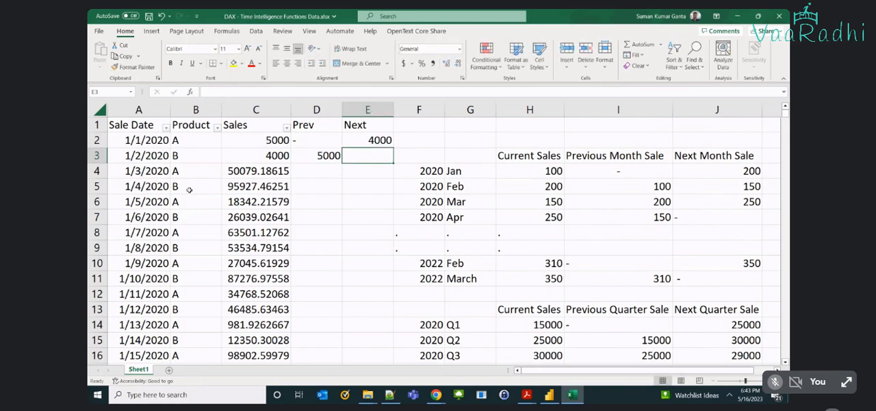
# Copy the 1/3/2020 sales value from C4 into E3 as the Next value for 1/2/2020.
pyautogui.press('Down')
pyautogui.press('Left')
pyautogui.press('Left')
pyautogui.hotkey('ctrl', 'c')
pyautogui.press('Right')
pyautogui.press('Right')
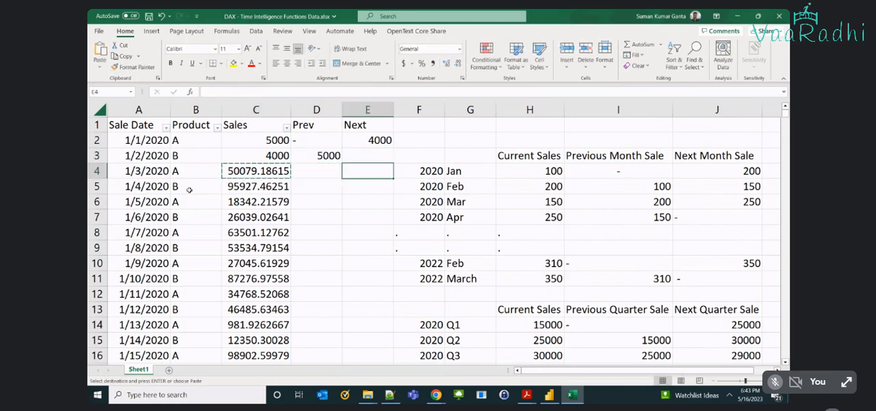
pyautogui.press('Up')
pyautogui.hotkey('ctrl', 'v')
pyautogui.press('Down')
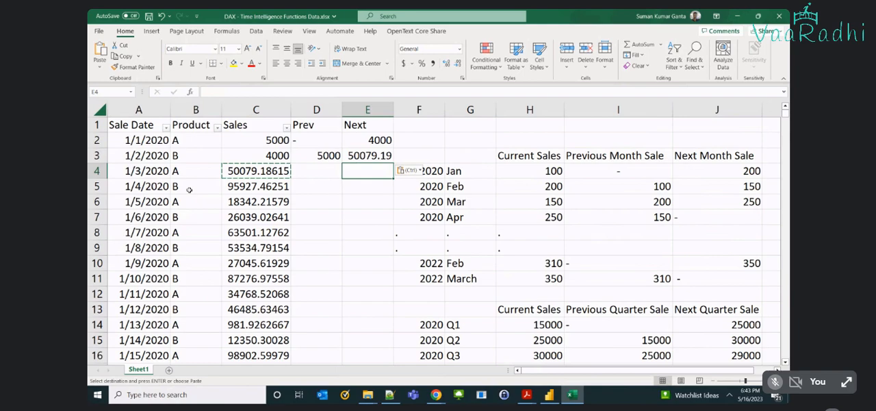
# Select the daily Prev and Next values in D2:E3 to point them out.
pyautogui.press('Up')
pyautogui.hotkey('shift', 'Left')
pyautogui.hotkey('shift', 'Up')
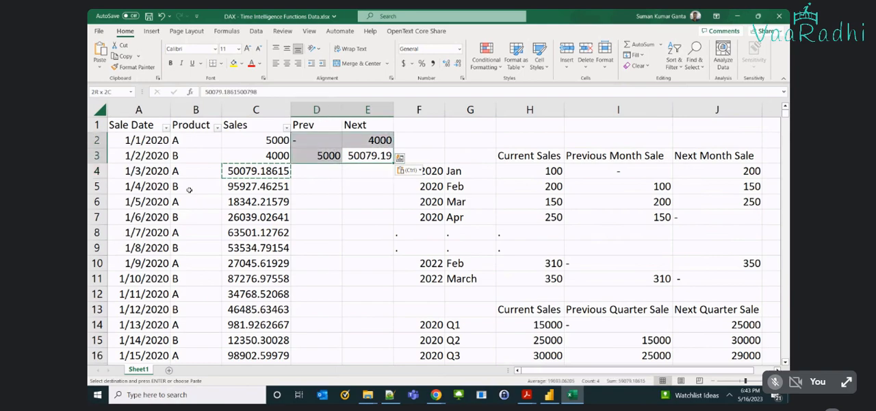
pyautogui.press('Up')
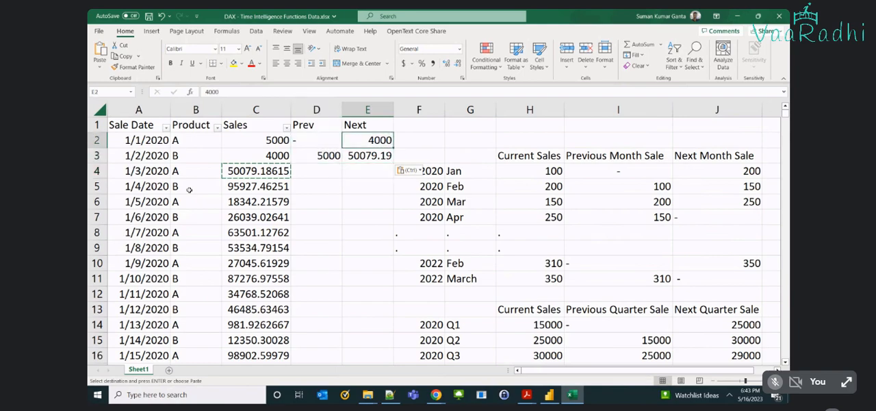
pyautogui.press('Left')
pyautogui.hotkey('shift', 'Right')
pyautogui.hotkey('shift', 'Down')
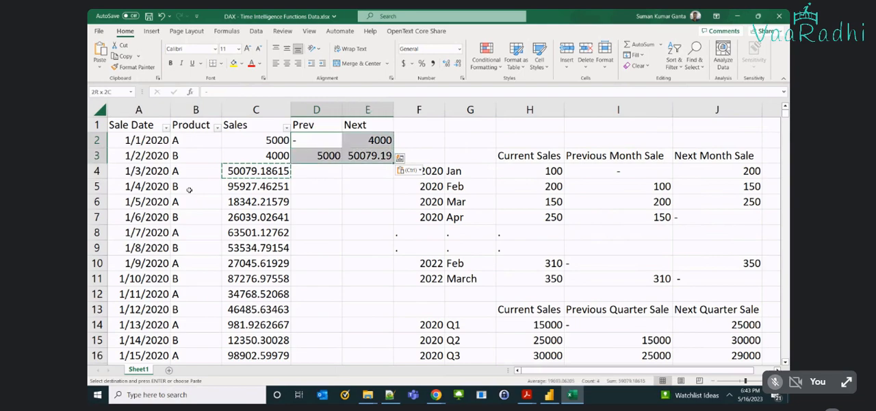
# Start a yearly table below the quarterly one by entering the years 2020, 2021 and 2022 in F20:F22.
pyautogui.scroll(-3, 327, 269)
pyautogui.click(418, 277)
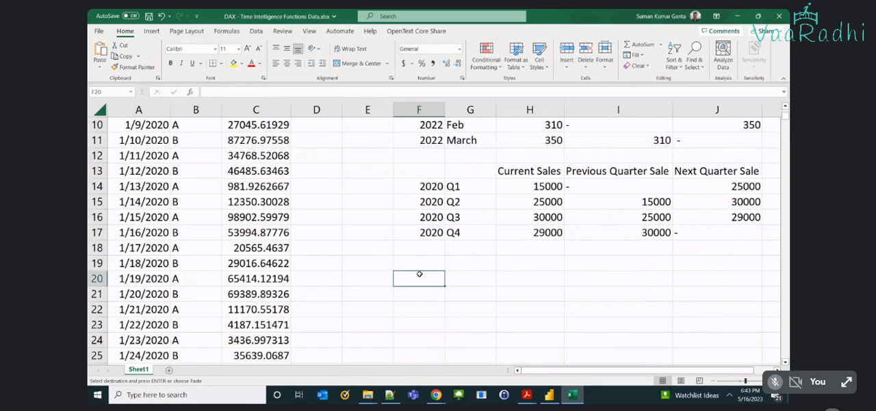
pyautogui.write('2020')
pyautogui.press('Return')
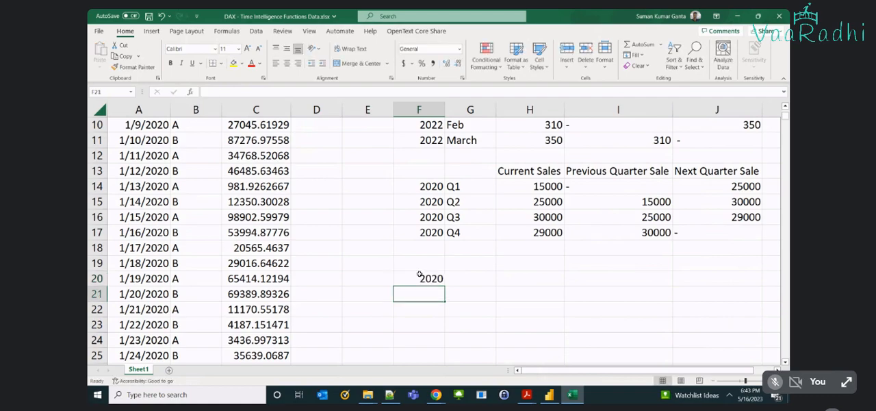
pyautogui.write('50')
pyautogui.press('Tab')
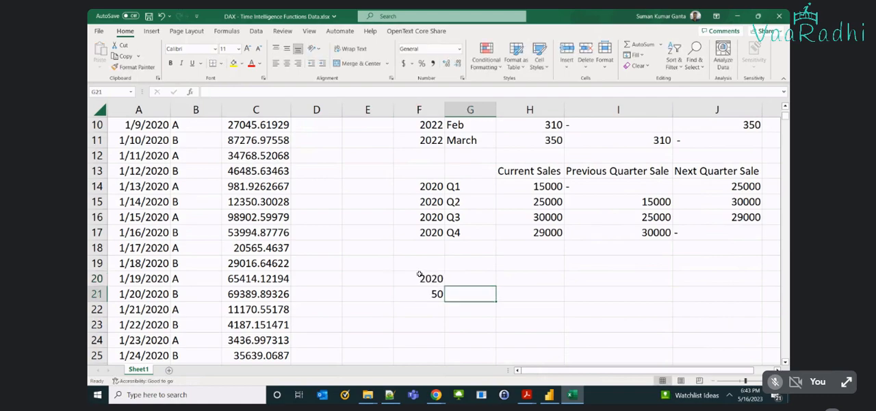
pyautogui.press('Left')
pyautogui.write('2021')
pyautogui.press('Return')
pyautogui.write('2')
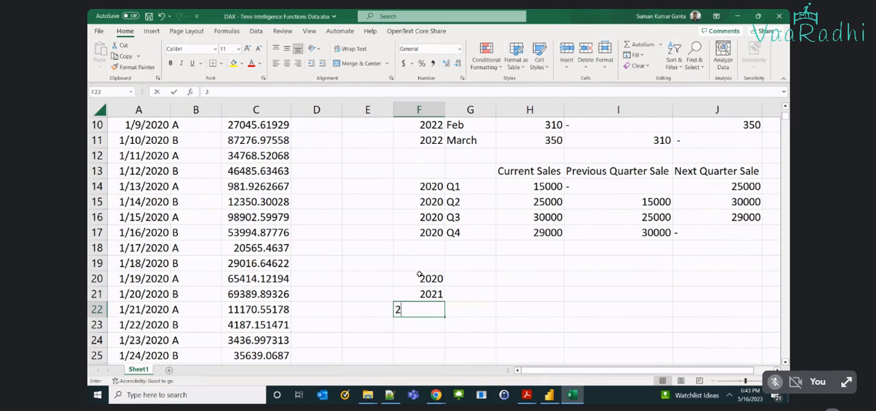
pyautogui.write('022')
pyautogui.press('Tab')
pyautogui.press('Up')
pyautogui.press('Up')
pyautogui.press('Up')
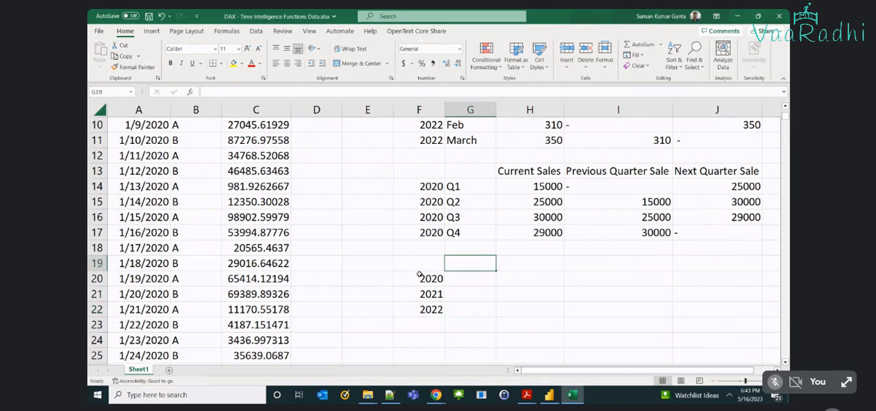
pyautogui.press('Down')
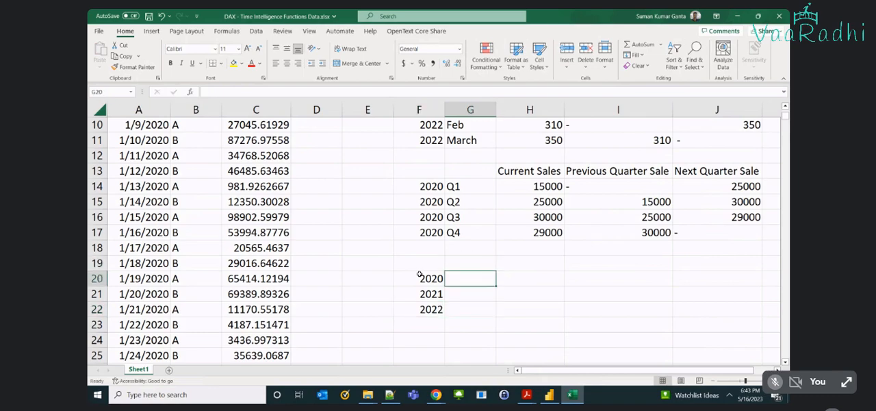
# Enter the yearly sales 1.5, 1.8 and 2 for 2020, 2021 and 2022 in G20:G22.
pyautogui.write('1.5')
pyautogui.press('Return')
pyautogui.write('1.8')
pyautogui.press('Return')
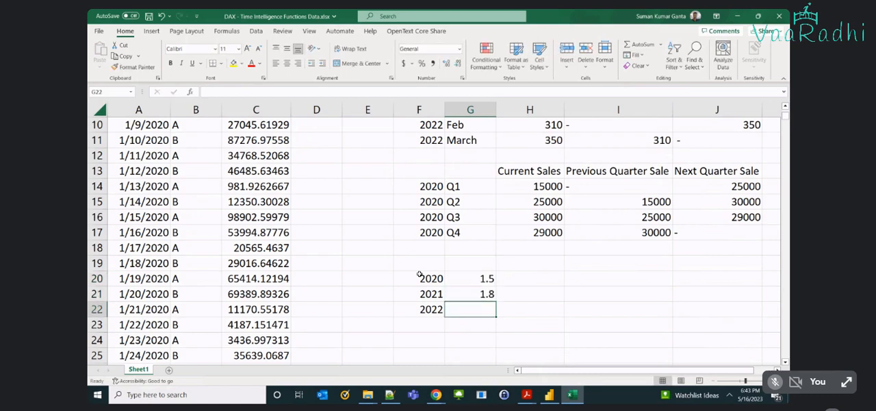
pyautogui.write('2.')
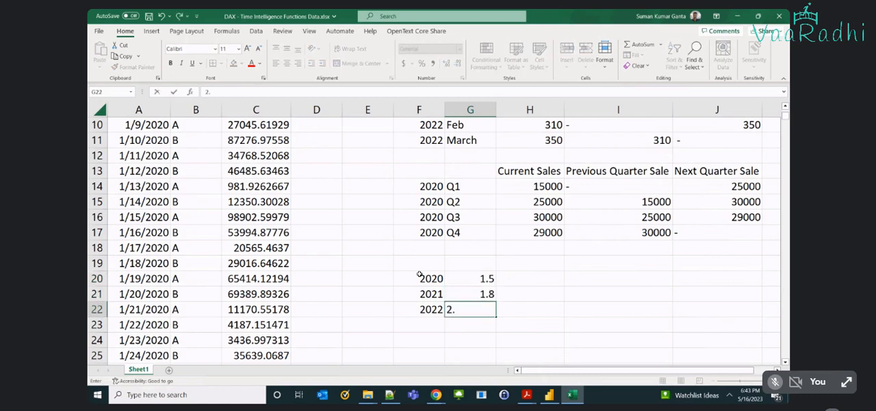
pyautogui.press('Right')
pyautogui.press('Left')
# Head the yearly sales figures with the column title Sale in G19.
pyautogui.press('Up')
pyautogui.press('Up')
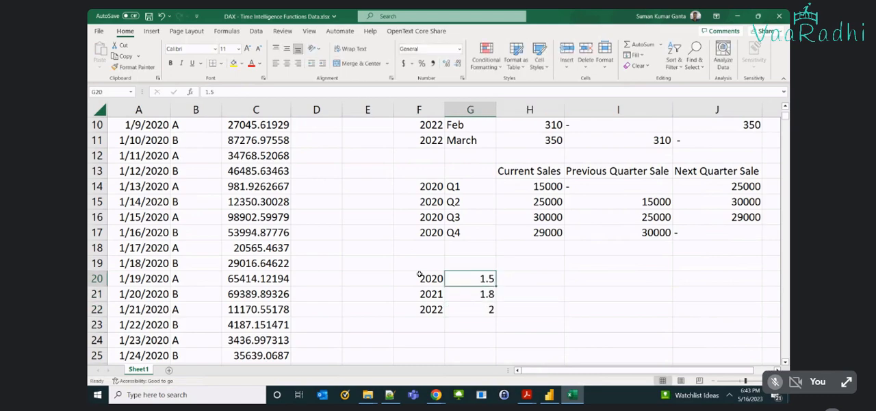
pyautogui.press('Up')
pyautogui.write('Sale')
pyautogui.press('Right')
pyautogui.write('Next')
pyautogui.press('Right')
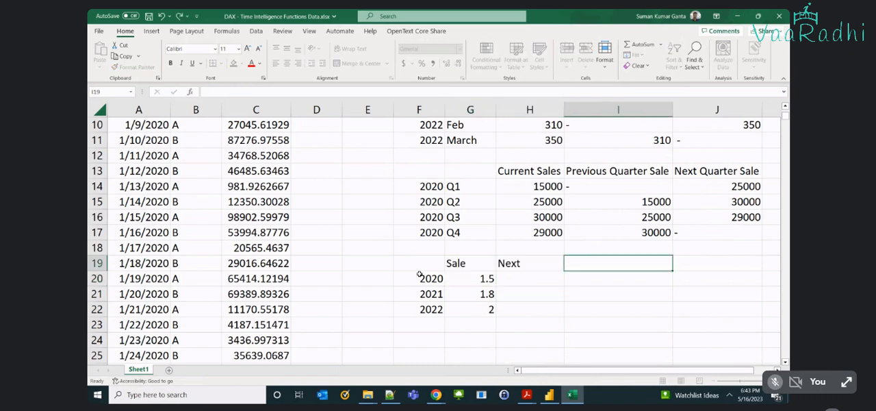
pyautogui.write('Pr')
pyautogui.press('Escape')
pyautogui.press('Right')
pyautogui.press('Left')
pyautogui.press('Left')
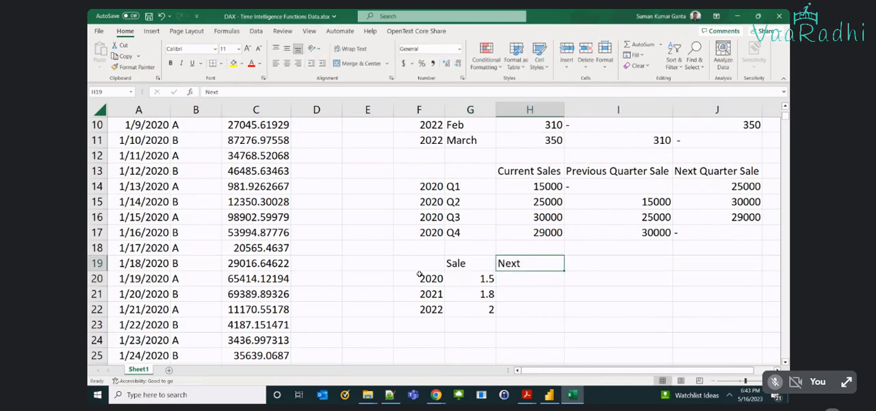
# Add the column titles Prev in H19 and Next in I19 to the yearly table.
pyautogui.write('Prev')
pyautogui.press('Tab')
pyautogui.write('Next')
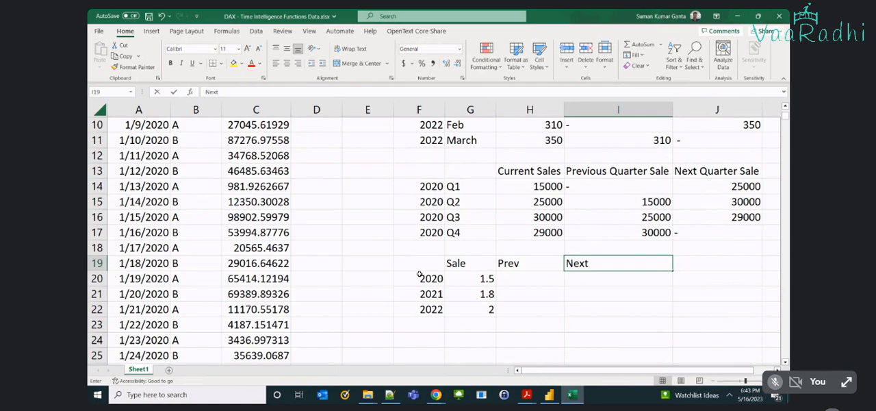
pyautogui.press('Return')
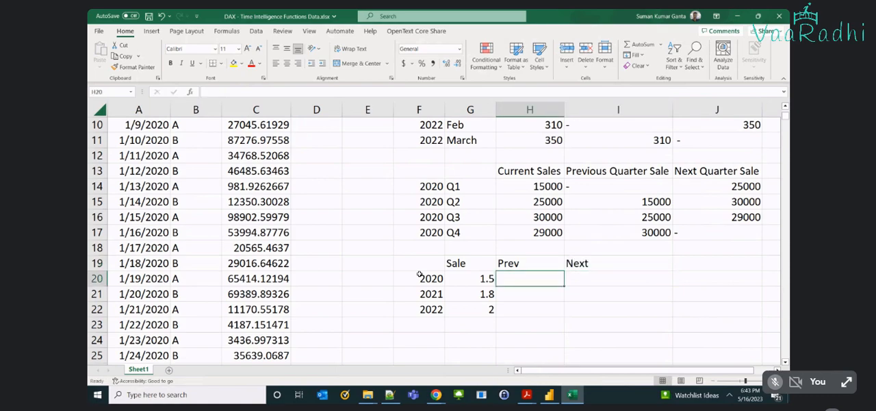
# Fill the 2020 row with a dash under Prev and 1.8 under Next.
pyautogui.write('-')
pyautogui.press('Tab')
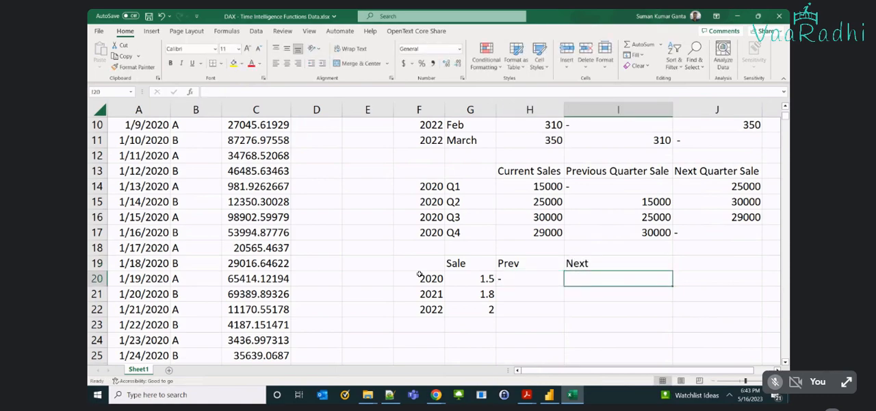
pyautogui.write('1.8')
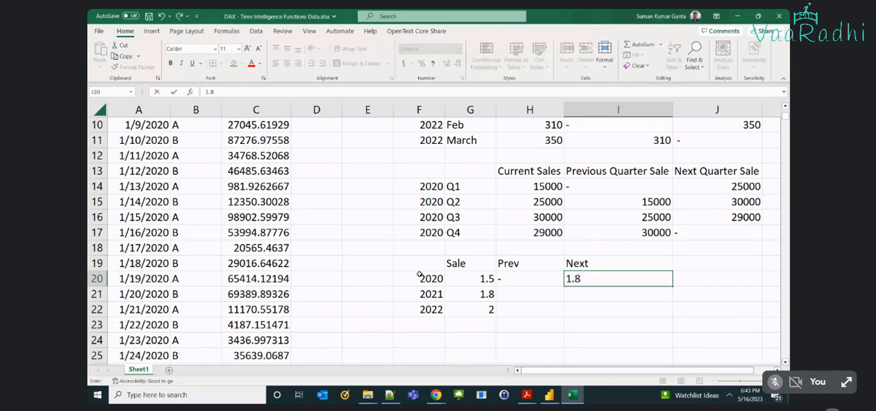
pyautogui.press('Return')
# Fill the 2021 row with 1.5 under Prev and 2 under Next.
pyautogui.write('1')
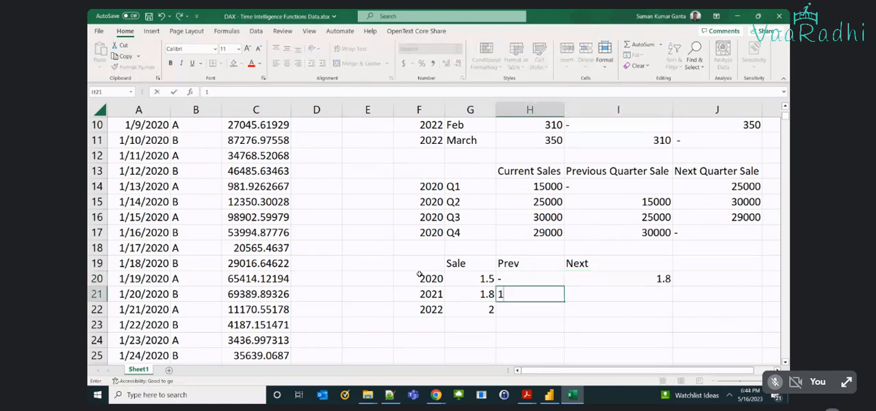
pyautogui.write('.5')
pyautogui.press('Tab')
pyautogui.write('2')
pyautogui.press('Return')
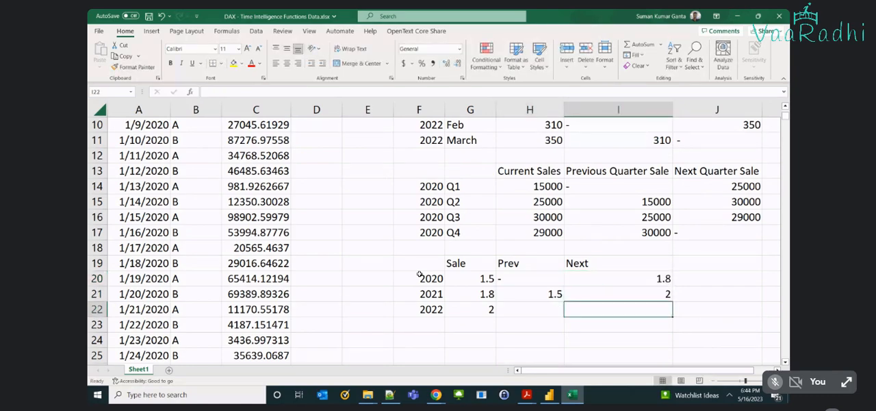
# Fill the 2022 row with 1.8 under Prev and a dash under Next.
pyautogui.press('Left')
pyautogui.write('1.8')
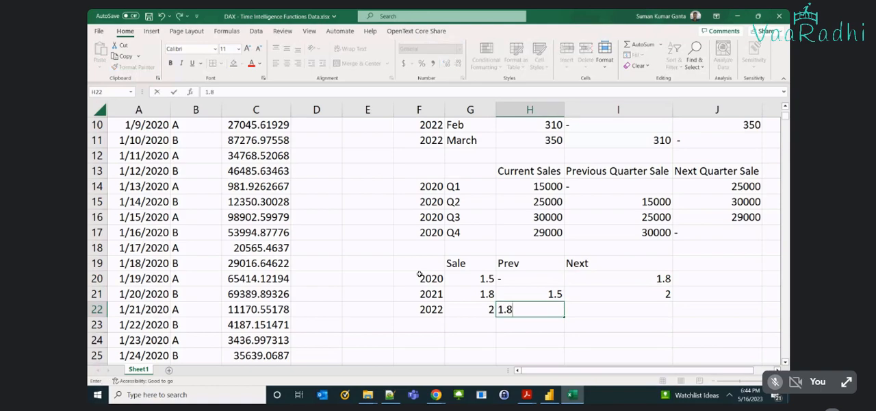
pyautogui.press('Tab')
pyautogui.write('-')
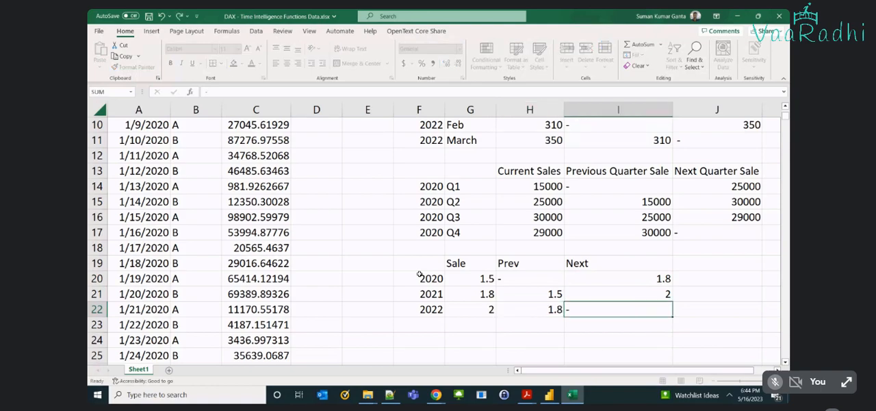
# Review the yearly, daily, monthly and quarterly example tables by selecting their cells in turn.
pyautogui.moveTo(436, 261); pyautogui.dragTo(636, 312)
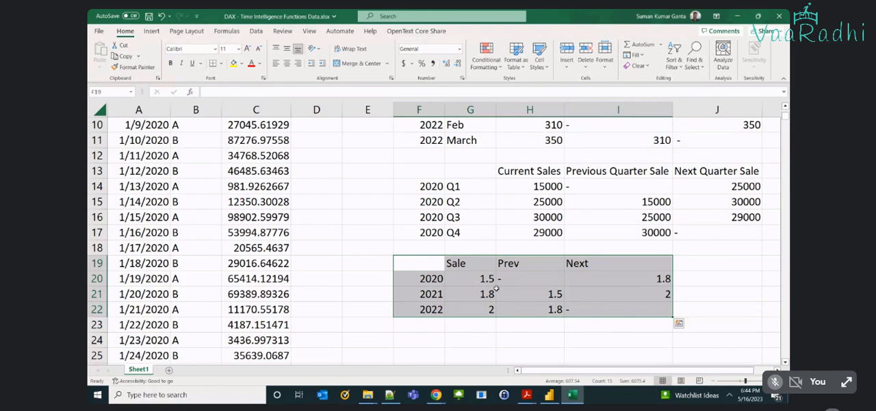
pyautogui.scroll(2, 496, 288)
pyautogui.scroll(1, 496, 289)
pyautogui.click(330, 141)
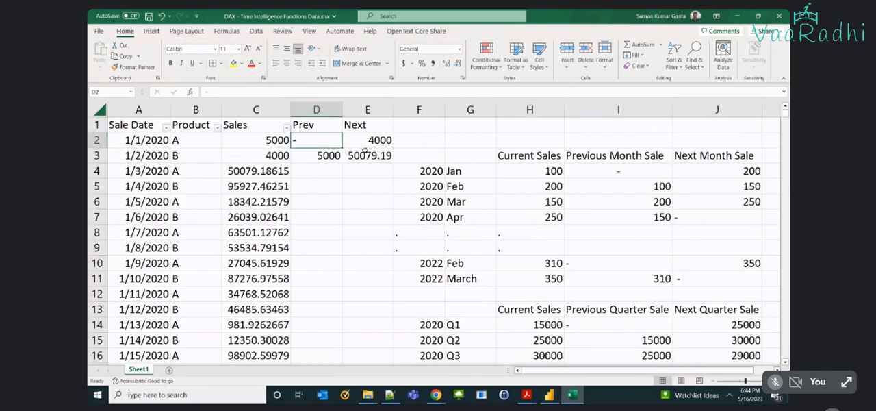
pyautogui.moveTo(528, 156); pyautogui.dragTo(548, 216)
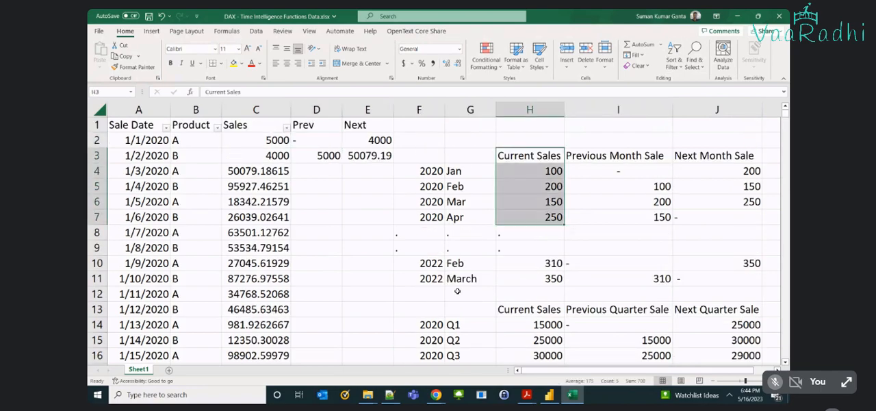
pyautogui.scroll(-2, 457, 291)
pyautogui.moveTo(455, 233); pyautogui.dragTo(453, 279)
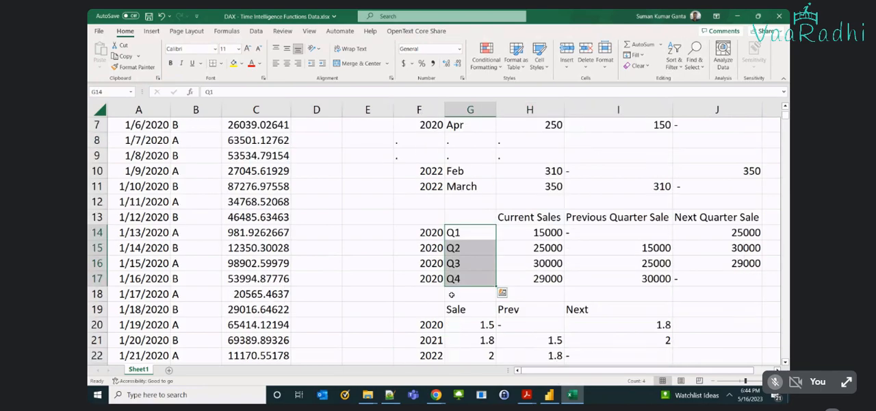
pyautogui.moveTo(411, 309); pyautogui.dragTo(627, 357)
pyautogui.scroll(2, 575, 314)
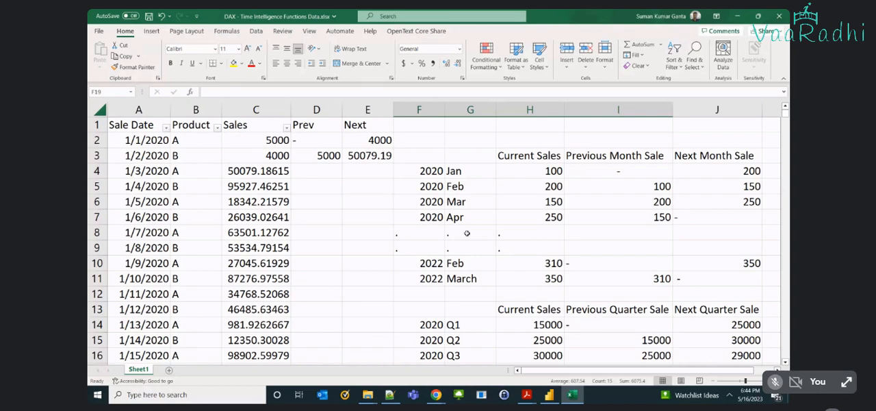
pyautogui.click(267, 143)
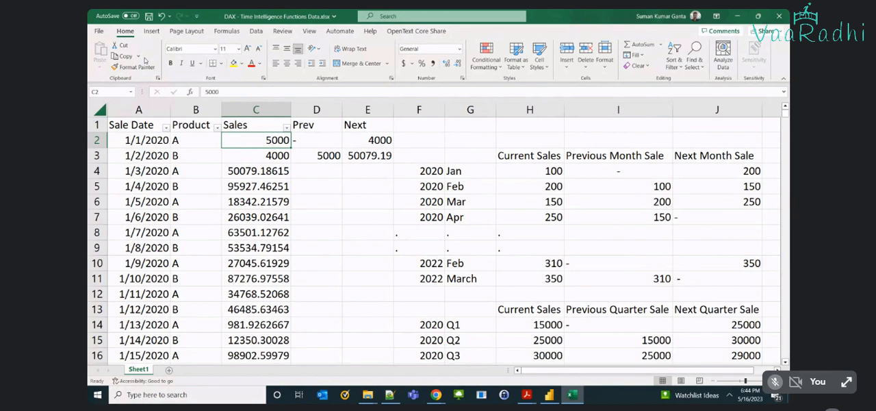
# Enter the function name TotalMTD in cell D6.
pyautogui.click(303, 199)
pyautogui.write('T')
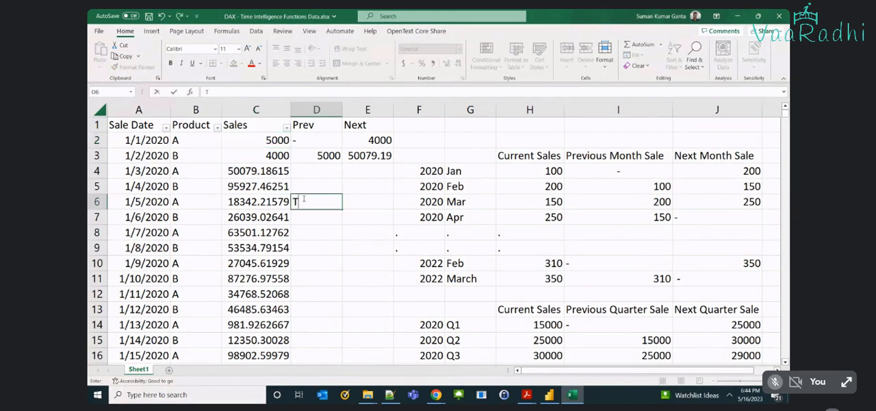
pyautogui.write('otalMTD')
pyautogui.press('Return')
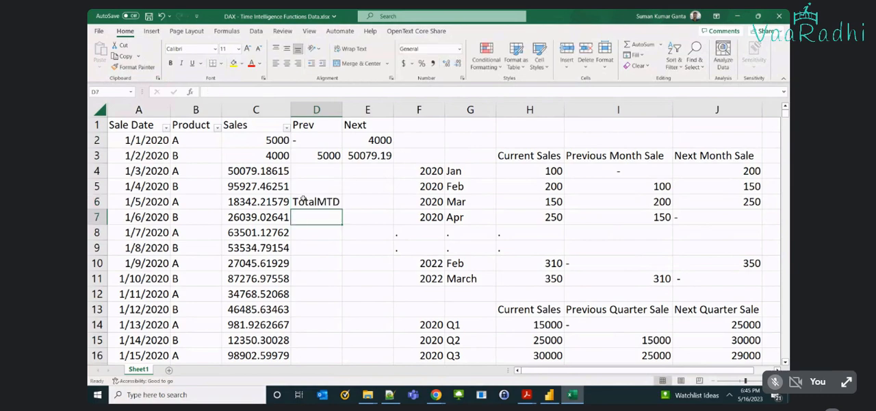
# Colour only the letter M of TotalMTD in D6 red.
pyautogui.click(304, 198)
pyautogui.doubleClick(328, 201)
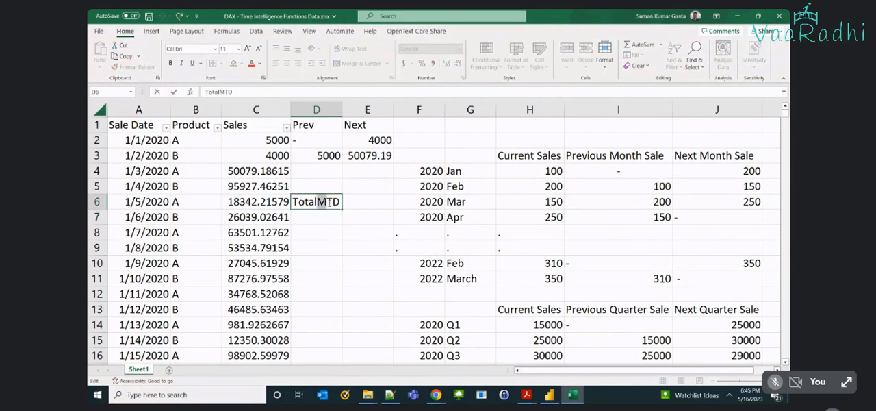
pyautogui.click(355, 188)
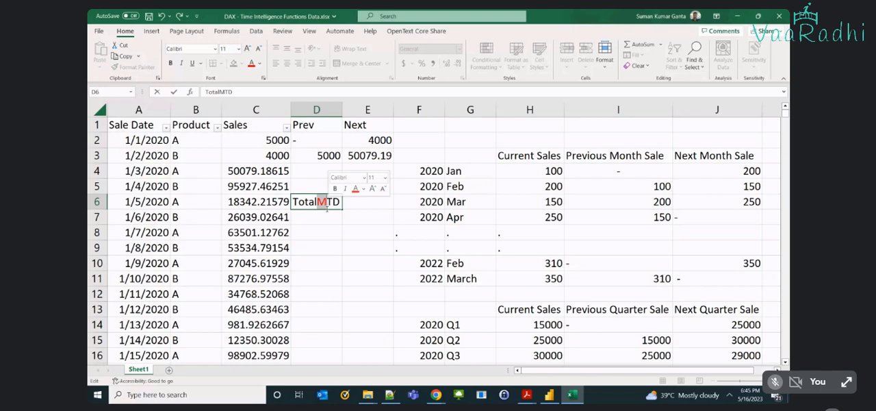
pyautogui.click(327, 208)
pyautogui.press('Return')
# Enter TotalQTD in D7 below TotalMTD and colour only its letter Q red.
pyautogui.write('Total')
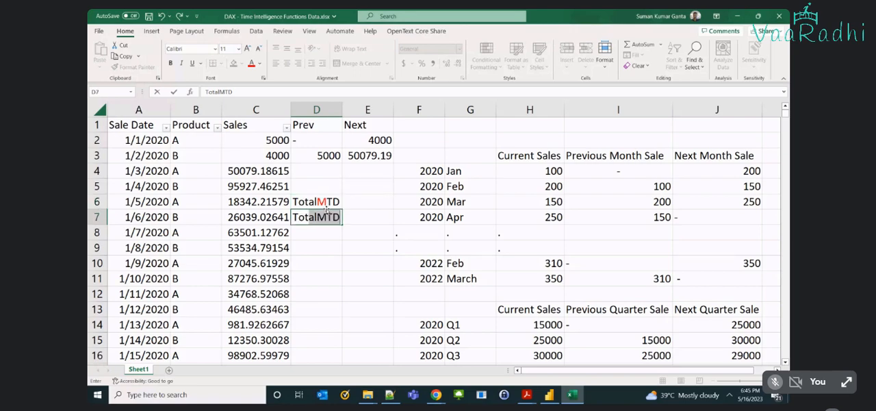
pyautogui.click(324, 204)
pyautogui.doubleClick(324, 203)
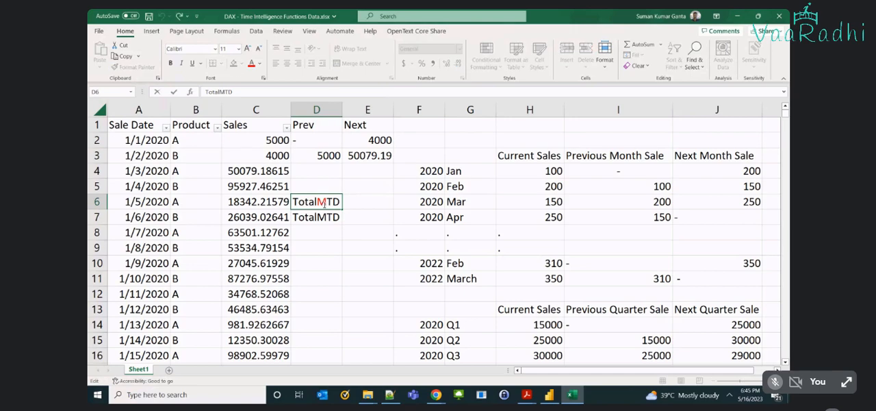
pyautogui.doubleClick(324, 202)
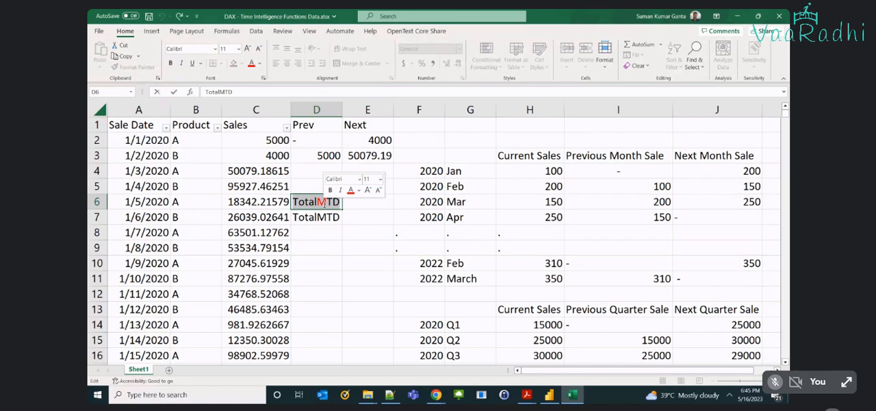
pyautogui.click(318, 217)
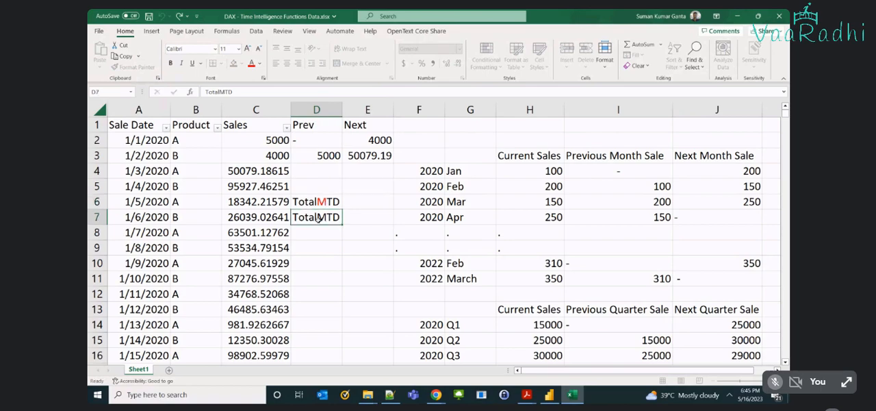
pyautogui.doubleClick(318, 217)
pyautogui.moveTo(318, 217); pyautogui.dragTo(325, 216)
pyautogui.write('Q')
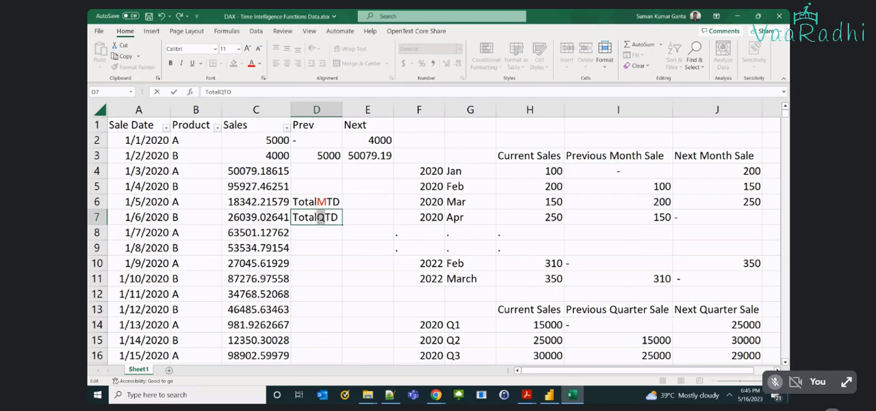
pyautogui.click(251, 63)
pyautogui.click(336, 246)
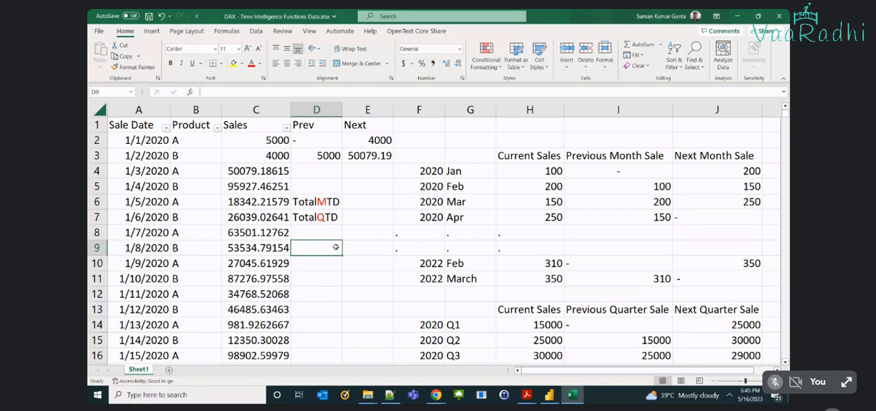
pyautogui.doubleClick(324, 218)
pyautogui.moveTo(325, 217); pyautogui.dragTo(317, 217)
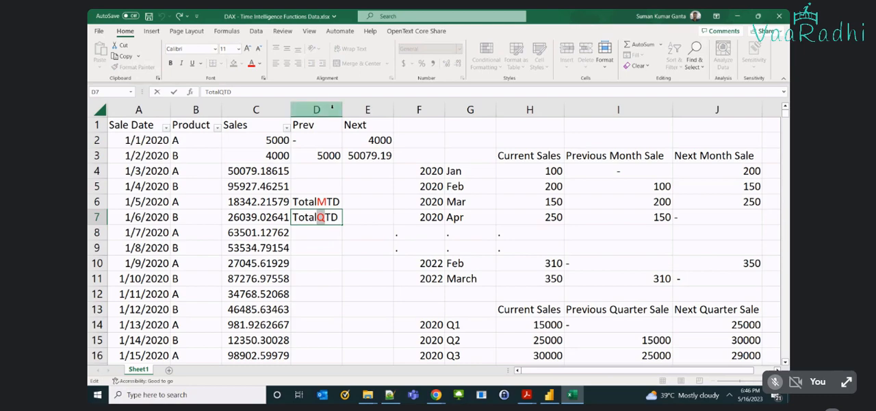
# Switch to Power BI Desktop, add Month to the table visual and place QuarterName, Month Number and Month directly after Year.
pyautogui.hotkey('alt', 'Tab')
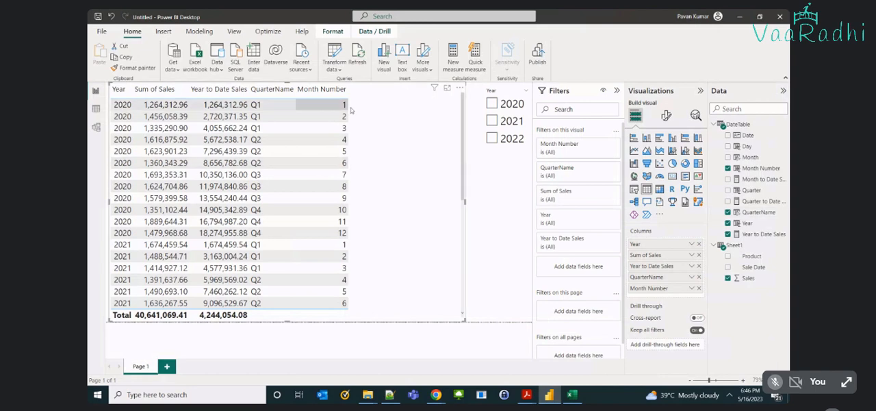
pyautogui.moveTo(642, 281); pyautogui.dragTo(643, 255)
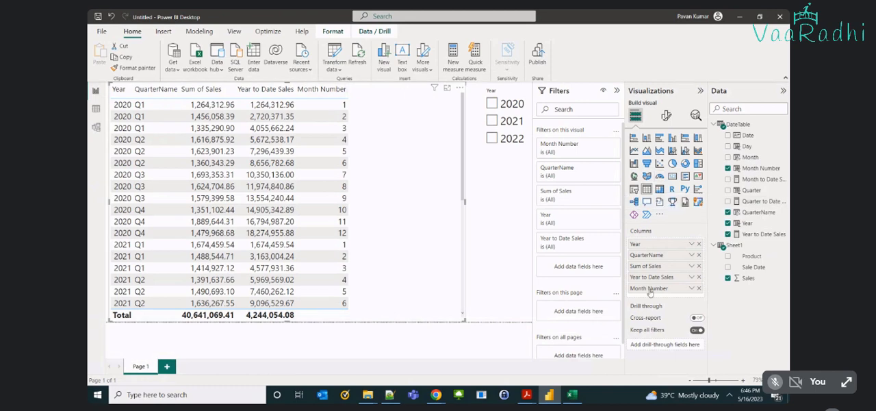
pyautogui.moveTo(648, 288); pyautogui.dragTo(651, 264)
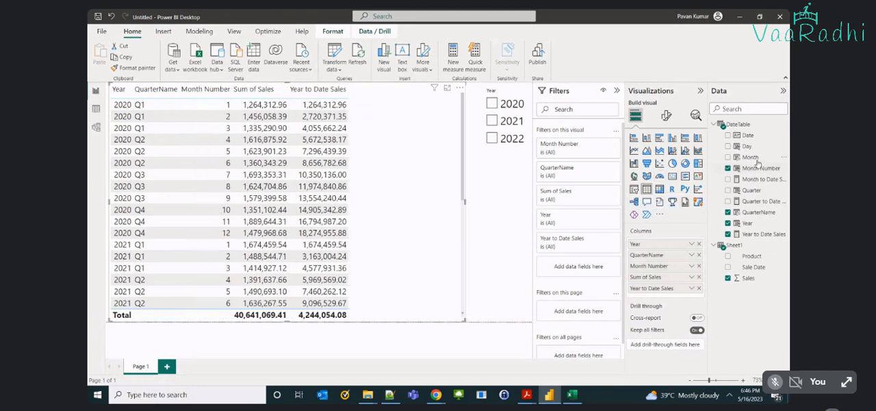
pyautogui.click(728, 157)
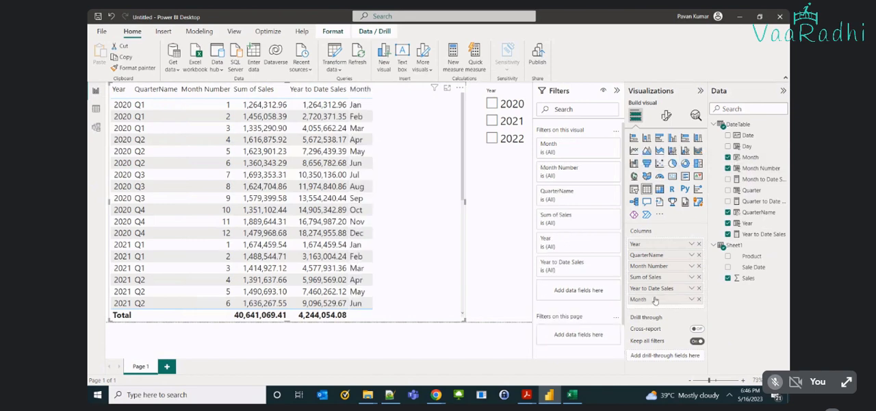
pyautogui.moveTo(654, 300); pyautogui.dragTo(691, 267)
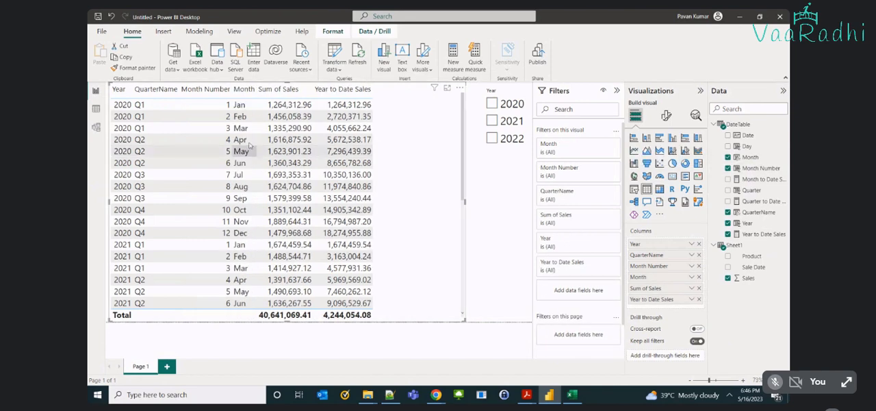
# Filter the page to year 2020 and add Quarter to Date Sales to the table visual, placed directly before Year to Date Sales.
pyautogui.click(493, 107)
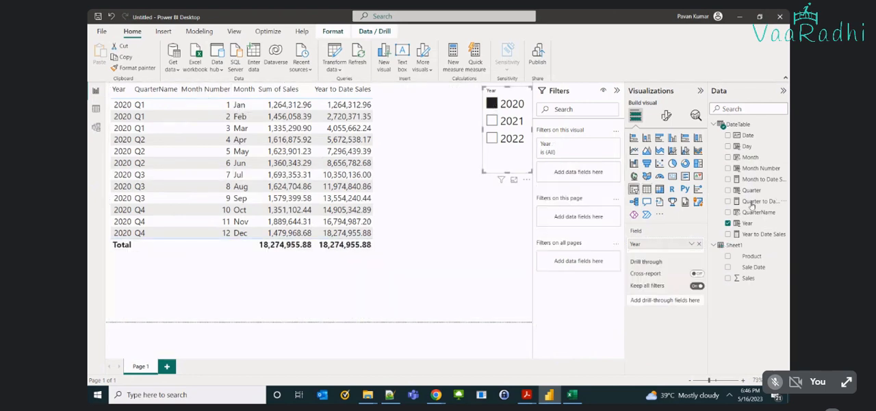
pyautogui.click(409, 210)
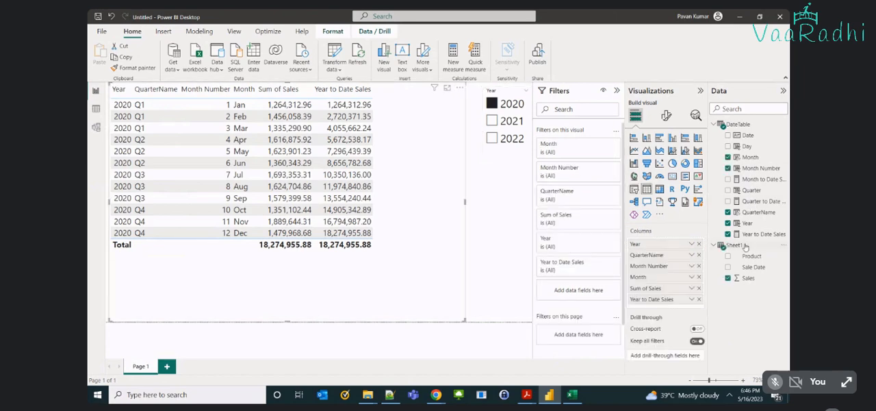
pyautogui.click(727, 200)
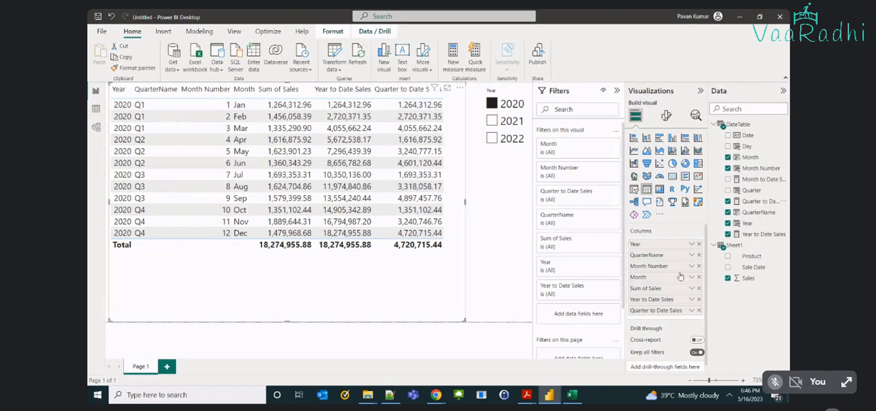
pyautogui.moveTo(654, 312); pyautogui.dragTo(652, 301)
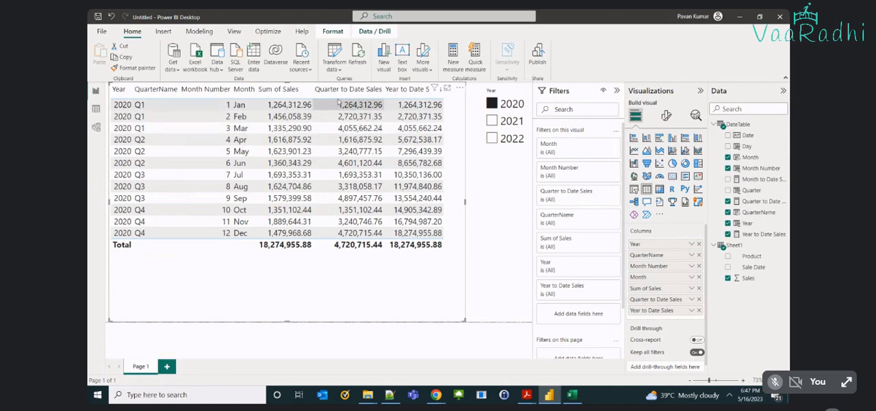
# Switch to the Excel workbook and highlight the letter M of TotalMTD in D6, and the letter Q of TotalQTD in D7.
pyautogui.hotkey('alt', 'Tab')
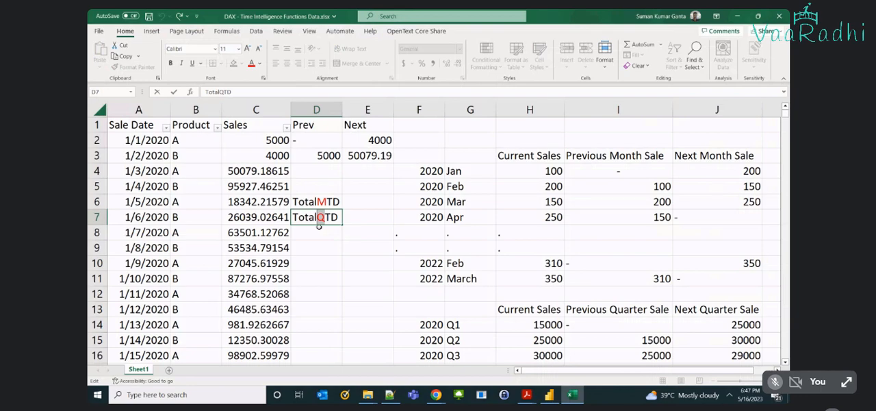
pyautogui.click(316, 201)
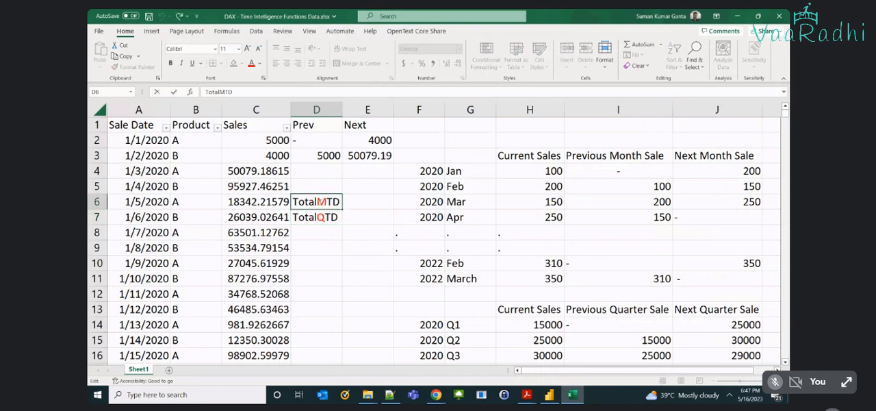
pyautogui.moveTo(319, 201); pyautogui.dragTo(328, 202)
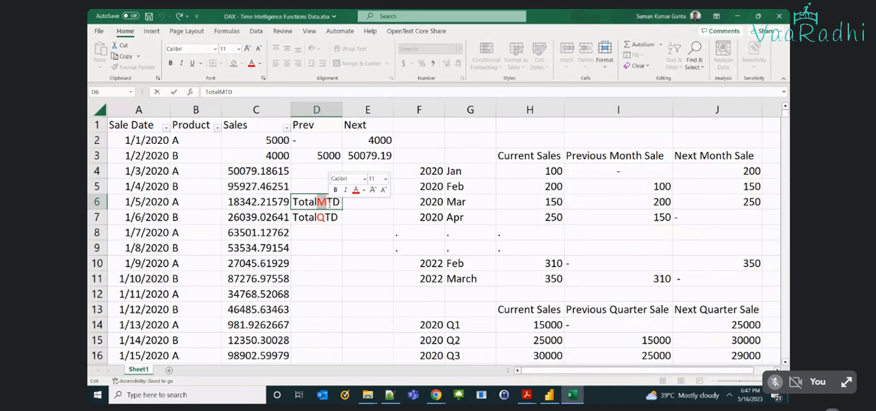
pyautogui.click(321, 217)
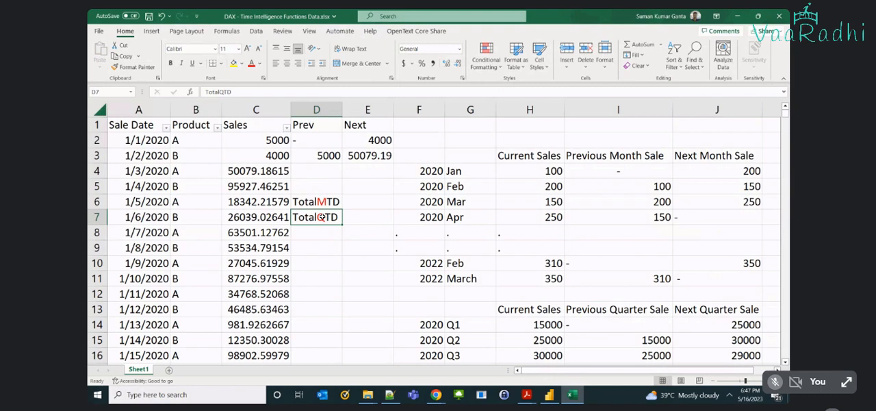
pyautogui.doubleClick(321, 217)
pyautogui.moveTo(317, 217); pyautogui.dragTo(324, 217)
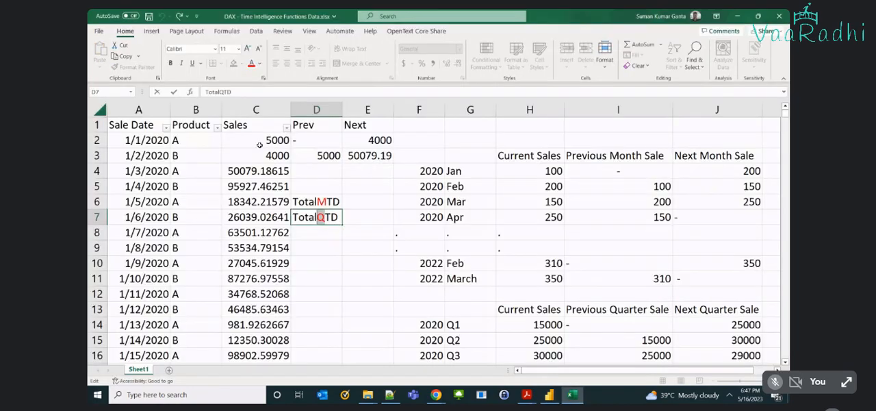
# Enter the function name TotalYTD in cell D8 below TotalQTD.
pyautogui.click(303, 230)
pyautogui.write('TotalYTD')
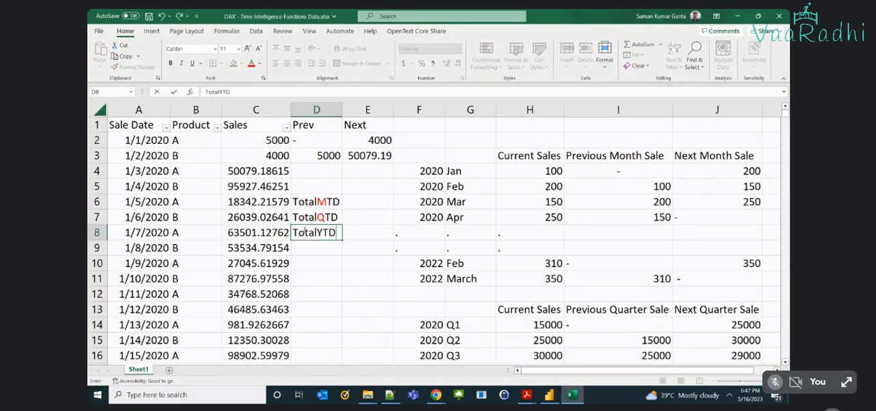
pyautogui.hotkey('ctrl', 'Return')
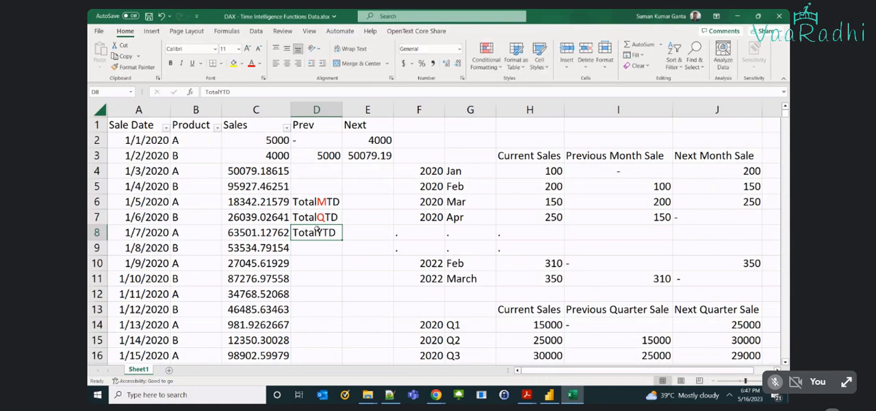
# Make only the letter Y of TotalYTD in D8 bold and red, and switch back to Power BI Desktop.
pyautogui.doubleClick(316, 231)
pyautogui.moveTo(317, 231); pyautogui.dragTo(323, 232)
pyautogui.hotkey('ctrl', 'b')
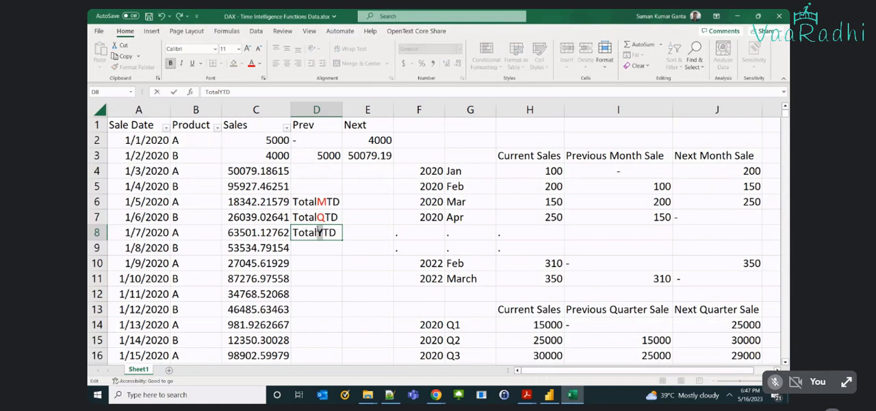
pyautogui.click(252, 63)
pyautogui.click(364, 266)
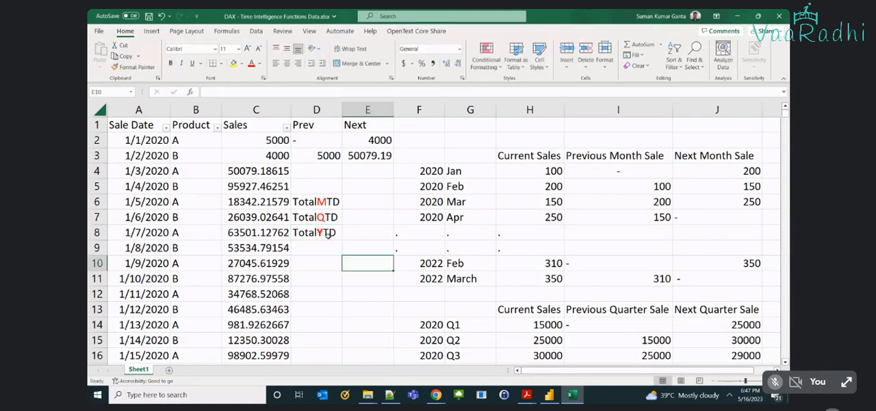
pyautogui.hotkey('alt', 'Tab')
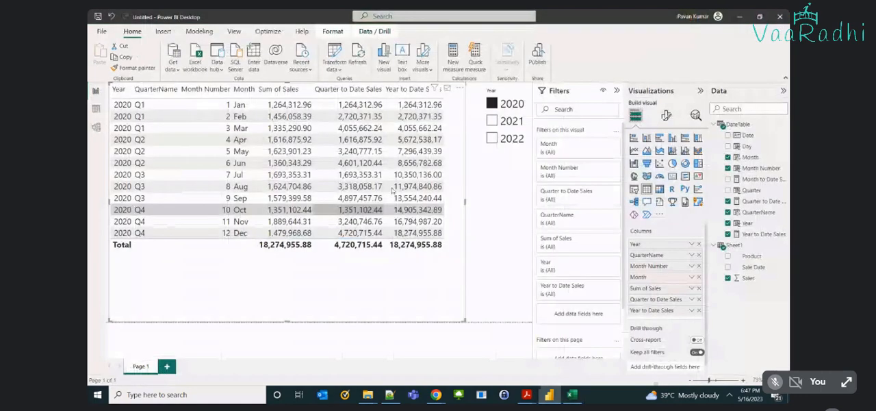
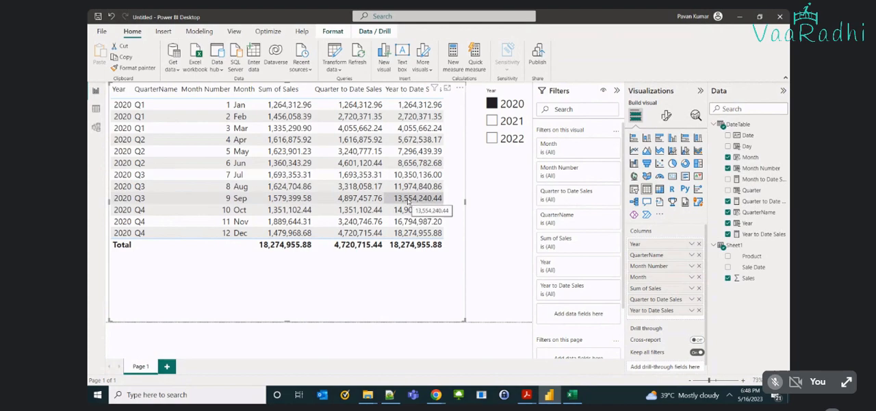
# Switch to the Excel workbook and clear the TotalMTD, TotalQTD and TotalYTD notes in cells D6 to D8.
pyautogui.hotkey('alt', 'Tab')
pyautogui.click(320, 217)
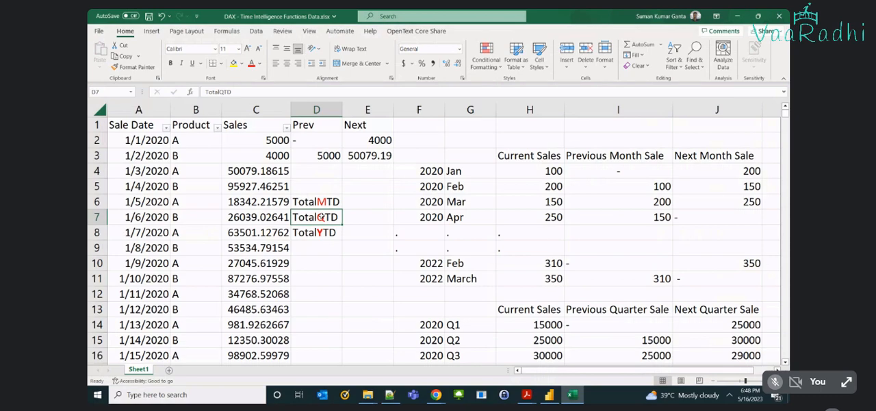
pyautogui.click(321, 201)
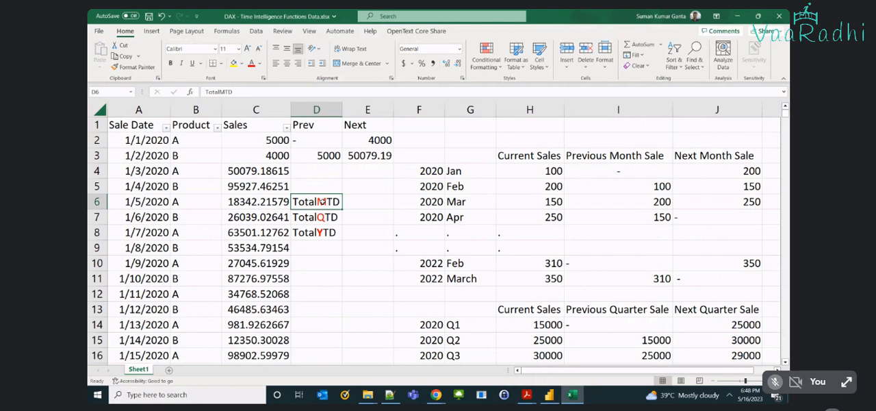
pyautogui.moveTo(320, 201); pyautogui.dragTo(322, 233)
pyautogui.press('Delete')
pyautogui.press('Up')
pyautogui.press('Up')
pyautogui.press('Up')
pyautogui.press('Up')
pyautogui.press('Up')
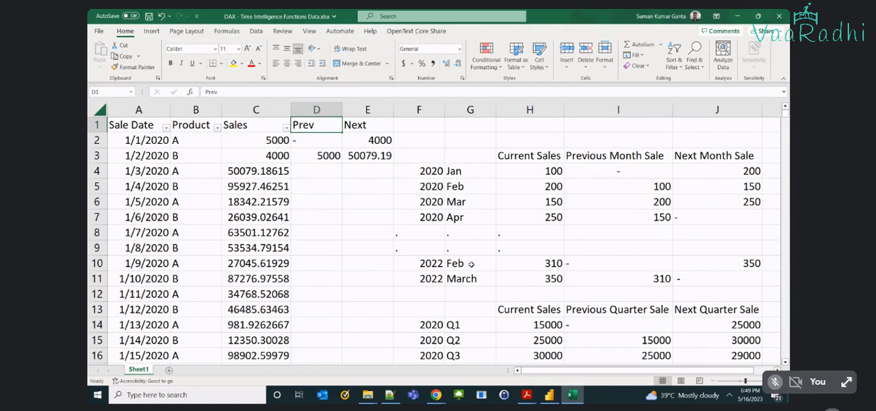
# Delete columns D through J with all the example notes, and save the workbook.
pyautogui.scroll(-1, 484, 314)
pyautogui.scroll(-2, 485, 313)
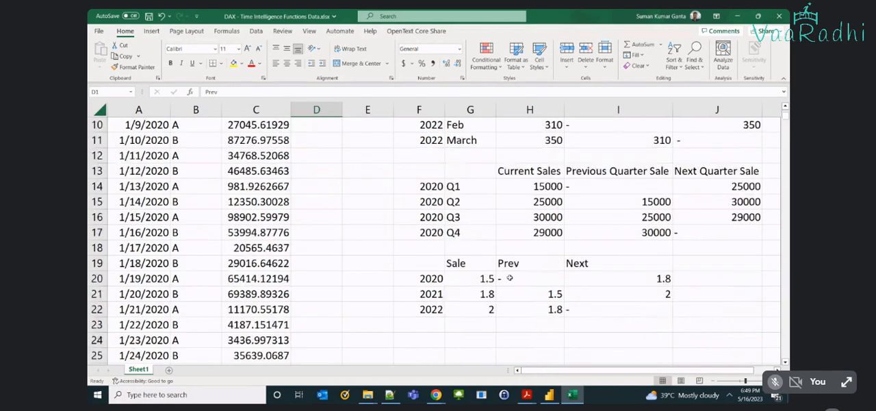
pyautogui.scroll(3, 509, 277)
pyautogui.hotkey('ctrl', 'space')
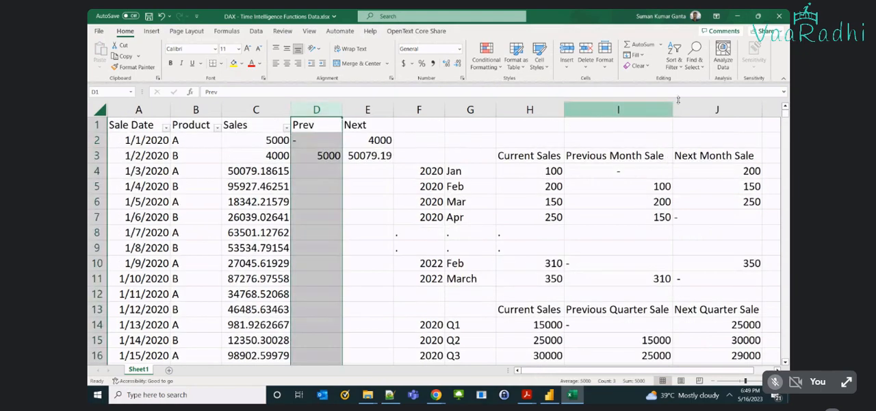
pyautogui.keyDown('shift'); pyautogui.click(718, 110); pyautogui.keyUp('shift')
pyautogui.hotkey('ctrl', '-')
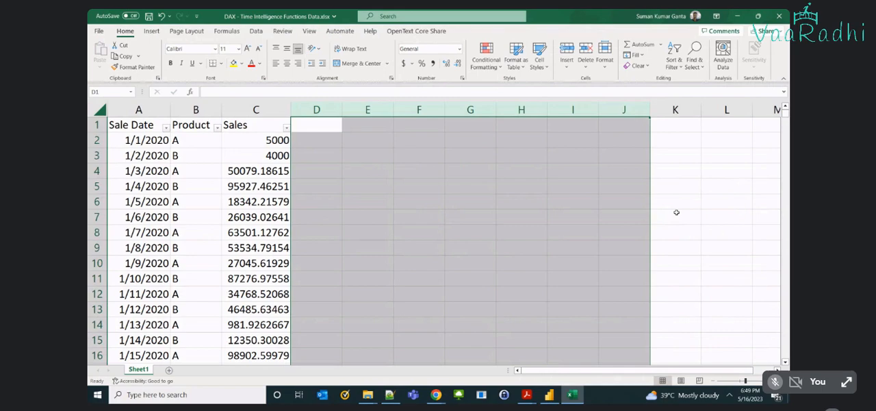
pyautogui.hotkey('ctrl', 's')
# Switch to Power BI Desktop and remove Quarter to Date Sales and Year to Date Sales from the table visual.
pyautogui.hotkey('alt', 'Tab')
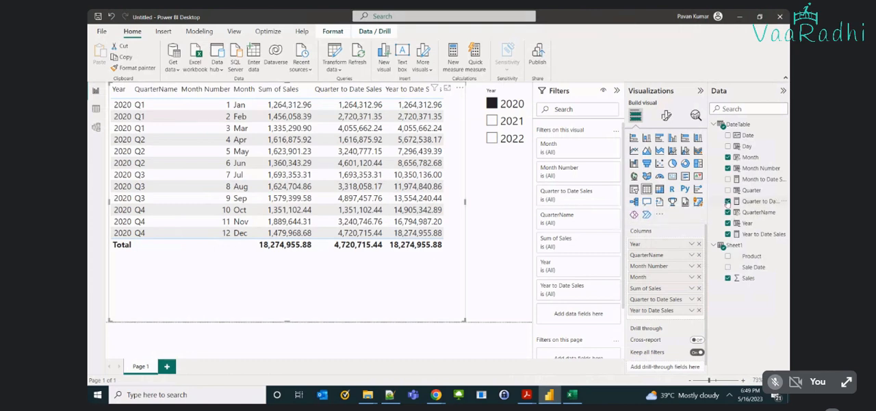
pyautogui.click(727, 200)
pyautogui.click(728, 234)
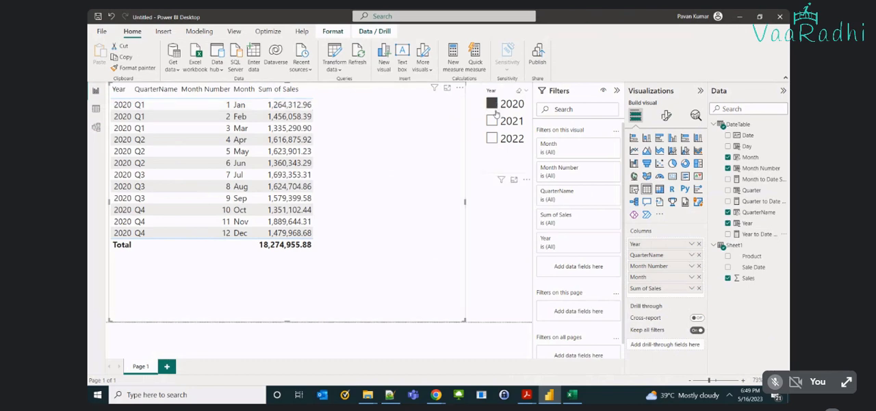
pyautogui.hotkey('alt', 'Tab')
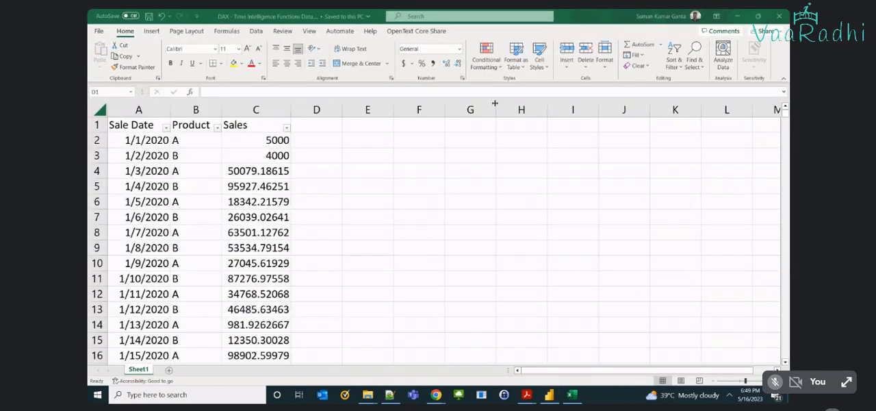
pyautogui.click(202, 166)
pyautogui.hotkey('alt', 'Tab')
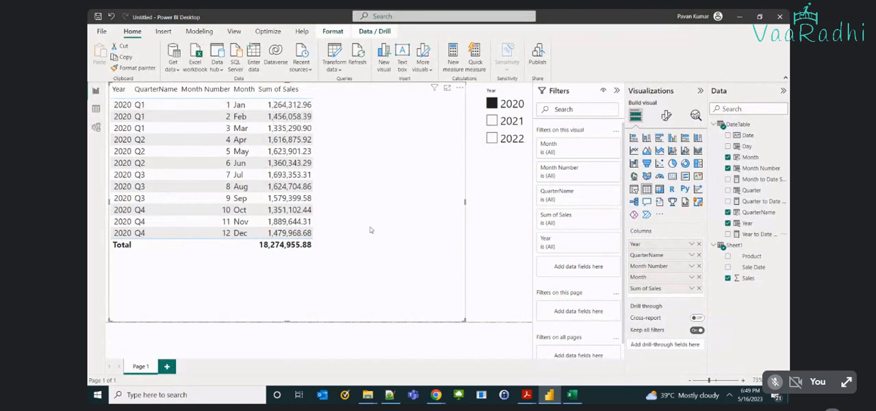
pyautogui.hotkey('alt', 'Tab')
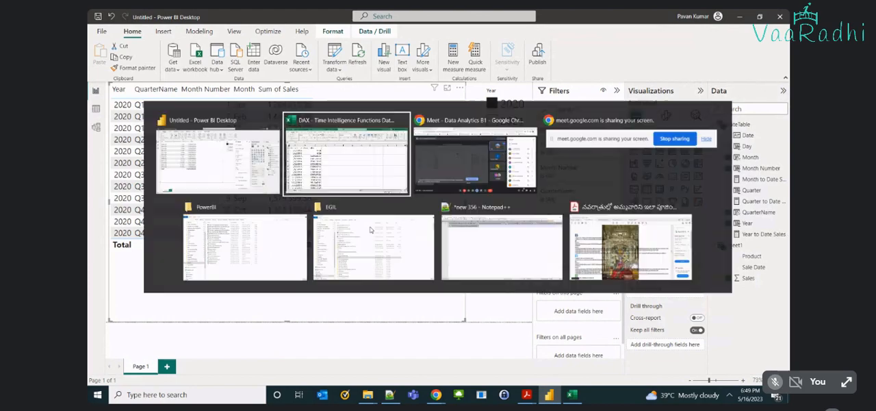
pyautogui.hotkey('alt', 'Tab')
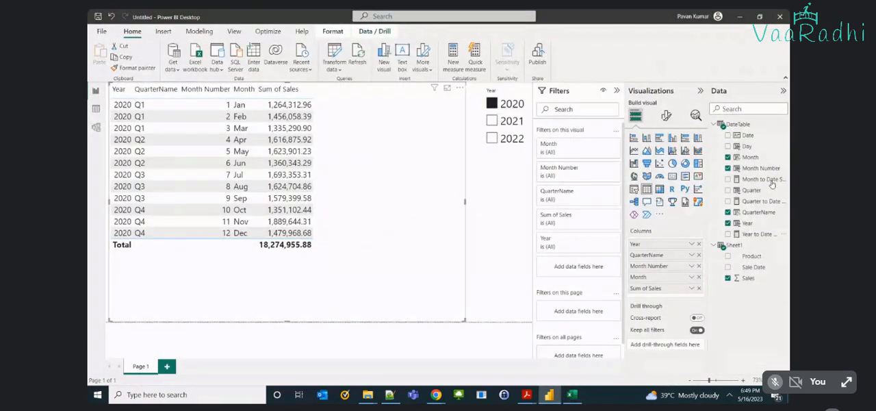
# Replace QuarterName in the table visual with the unsummarized Day field, placed between Month and Sum of Sales.
pyautogui.click(728, 213)
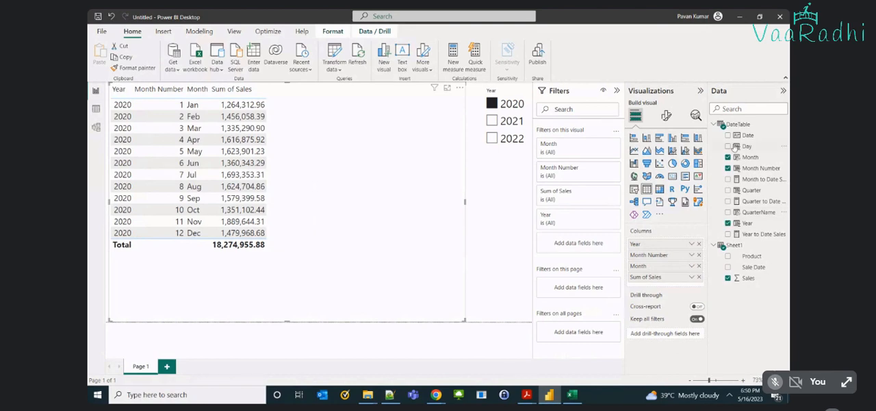
pyautogui.click(726, 147)
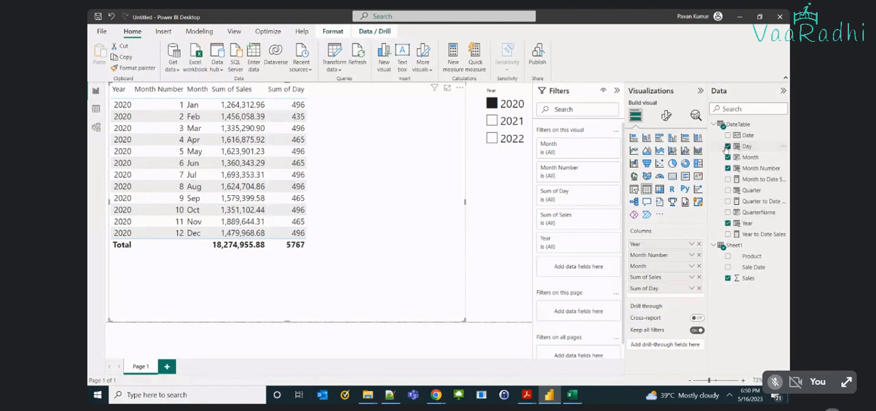
pyautogui.click(690, 289)
pyautogui.click(728, 164)
pyautogui.moveTo(650, 288)
pyautogui.mouseDown()
pyautogui.moveTo(640, 286)
pyautogui.moveTo(651, 273)
pyautogui.mouseUp()
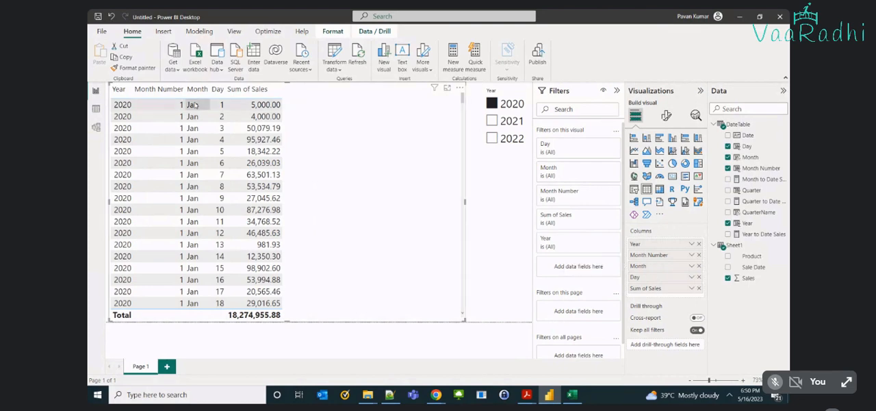
pyautogui.scroll(-3, 219, 284)
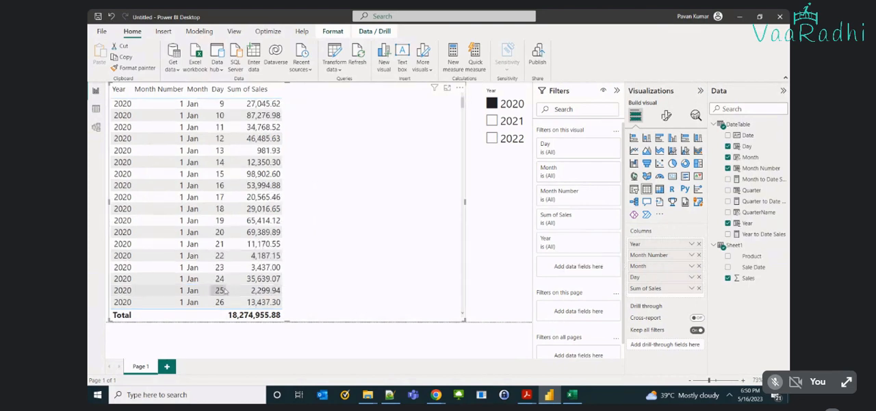
pyautogui.scroll(-2, 223, 290)
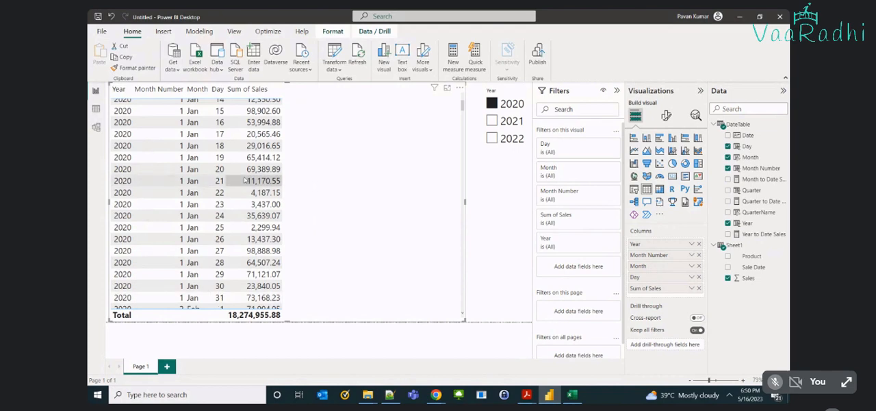
pyautogui.scroll(5, 245, 180)
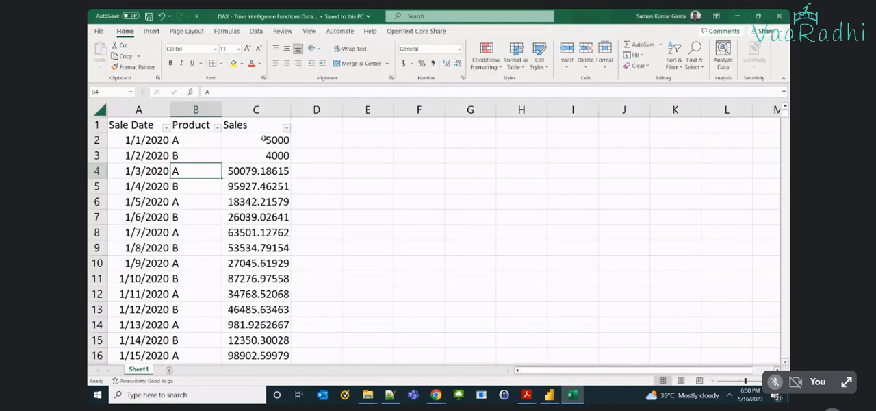
pyautogui.moveTo(268, 139); pyautogui.dragTo(274, 221)
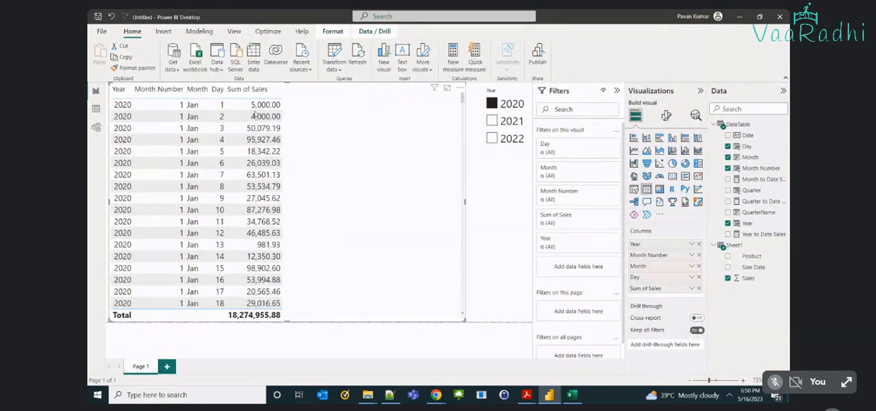
# Create a new measure in DateTable from the data view and name it Prev.Day Sale.
pyautogui.click(97, 111)
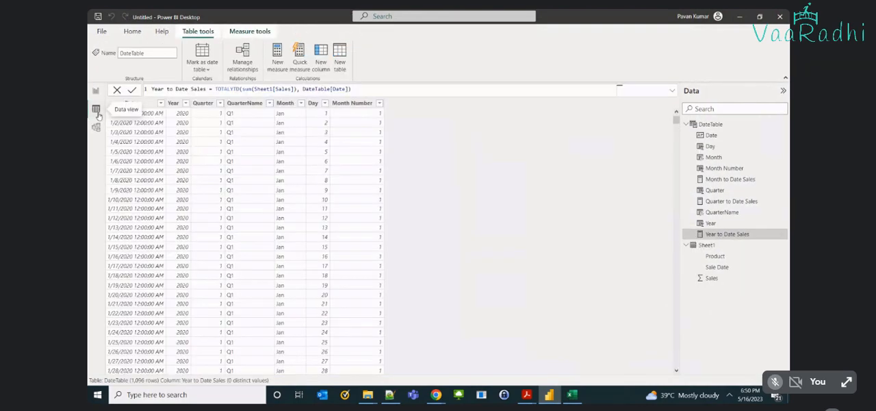
pyautogui.click(271, 66)
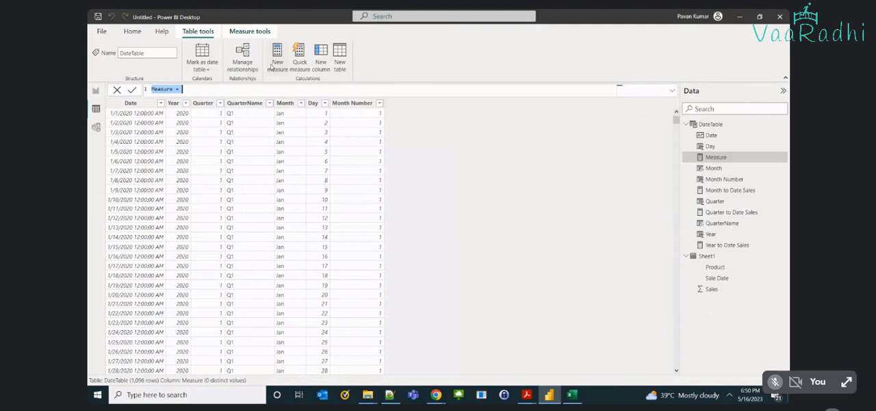
pyautogui.write('Prev')
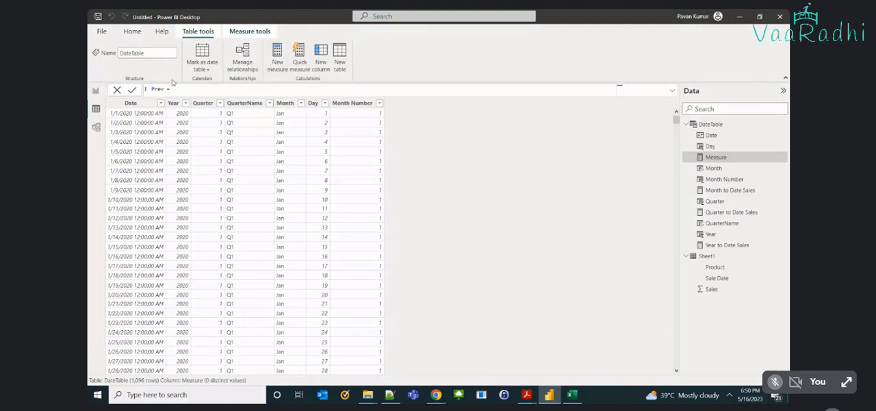
pyautogui.write(' Day sa')
pyautogui.press('BackSpace')
pyautogui.press('BackSpace')
pyautogui.press('BackSpace')
pyautogui.write('Sale =')
# Start the measure's formula with CALCULATE, using sum(Sheet1[Sales]) as its expression.
pyautogui.write('cal')
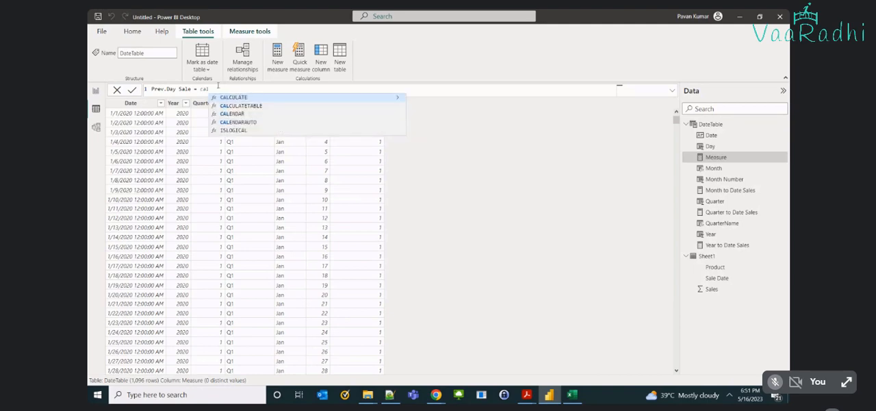
pyautogui.press('Tab')
pyautogui.write('sum')
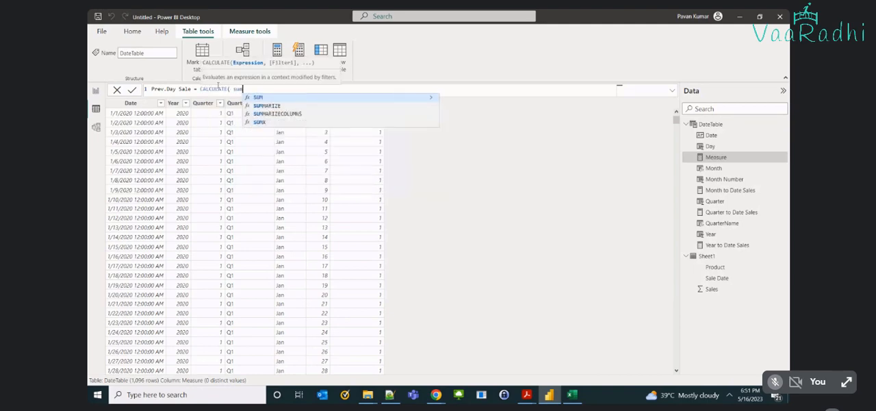
pyautogui.write('(sa')
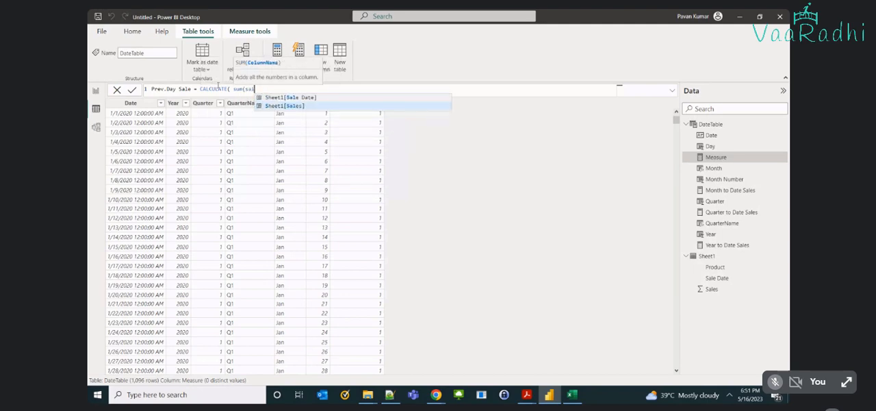
pyautogui.press('Tab')
pyautogui.write(')')
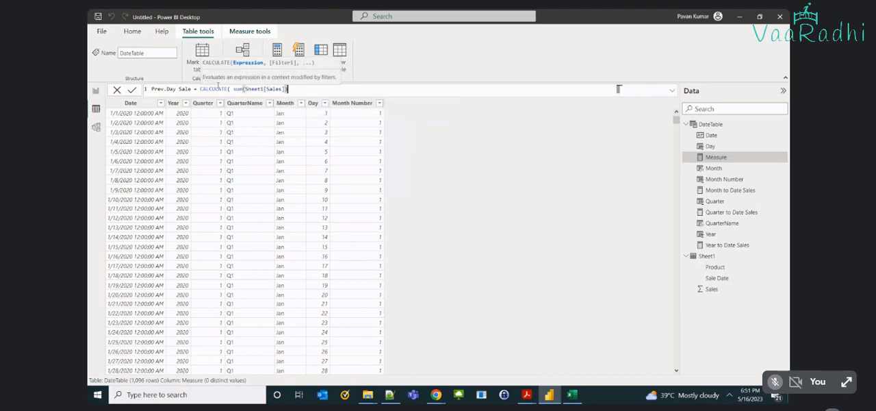
pyautogui.write(', dat')
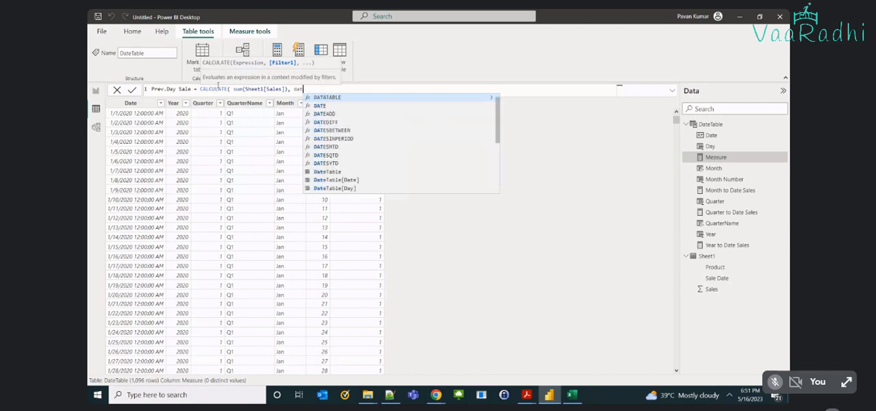
pyautogui.write('ec')
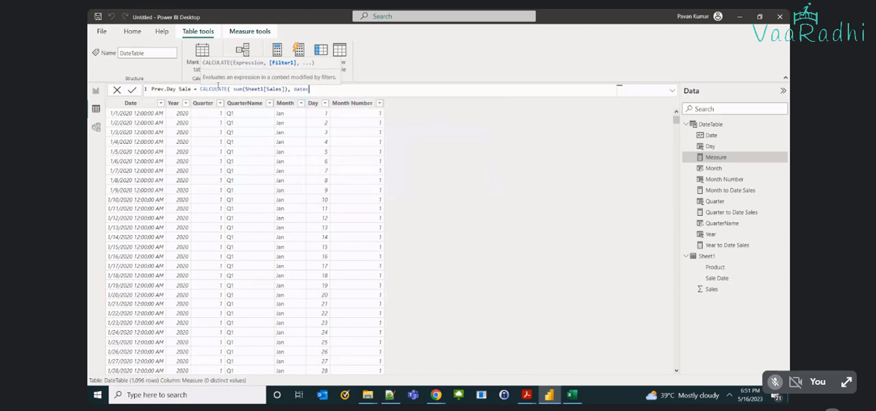
pyautogui.press('Tab')
pyautogui.write(')')
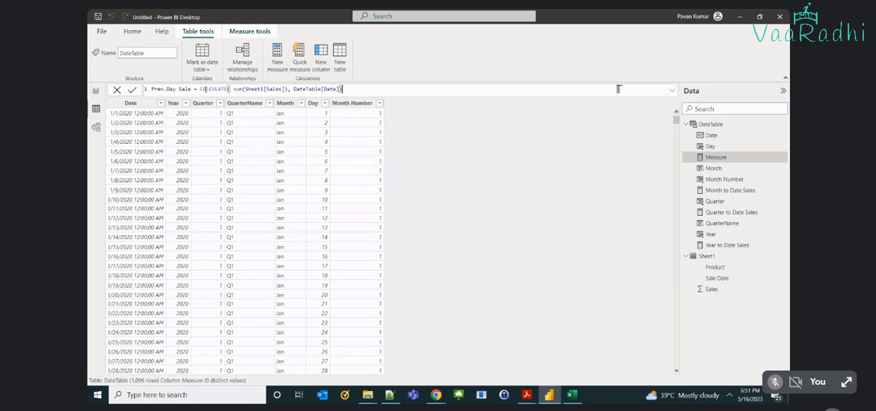
pyautogui.click(322, 94)
pyautogui.hotkey('ctrl', 'Left')
pyautogui.hotkey('ctrl', 'Left')
pyautogui.hotkey('ctrl', 'Left')
pyautogui.hotkey('ctrl', 'Right')
pyautogui.click(322, 94)
pyautogui.hotkey('ctrl', 'Left')
pyautogui.hotkey('shift', 'End')
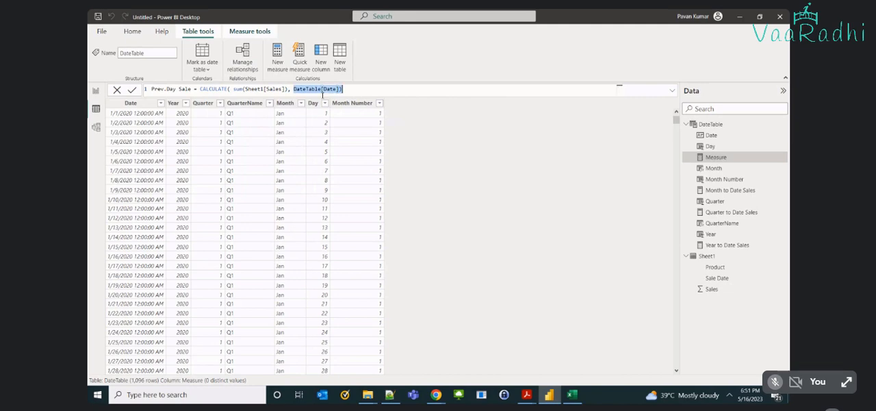
pyautogui.press('BackSpace')
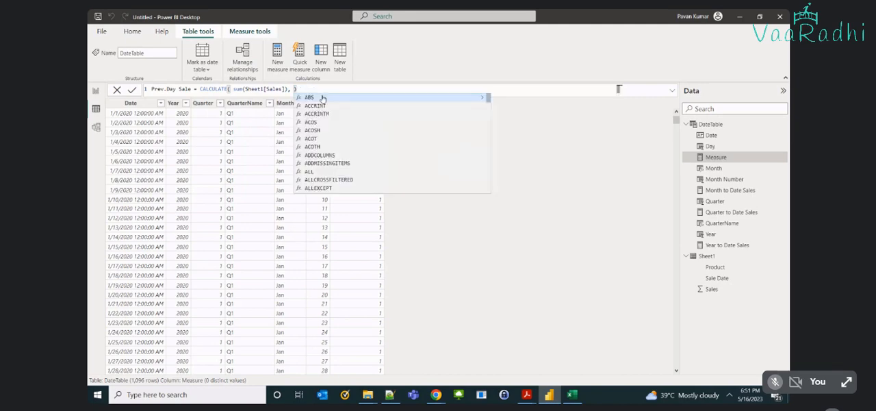
# Complete the Prev.Day Sale formula with PREVIOUSDAY(DateTable[Date]) as the CALCULATE filter and commit the measure.
pyautogui.write('pre')
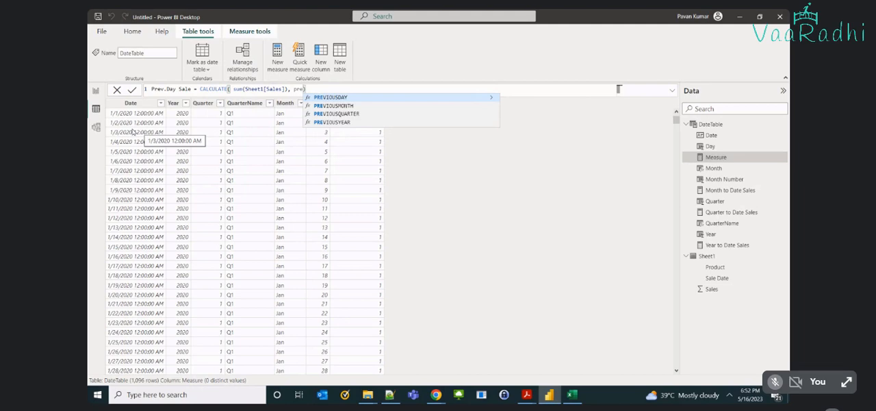
pyautogui.press('Tab')
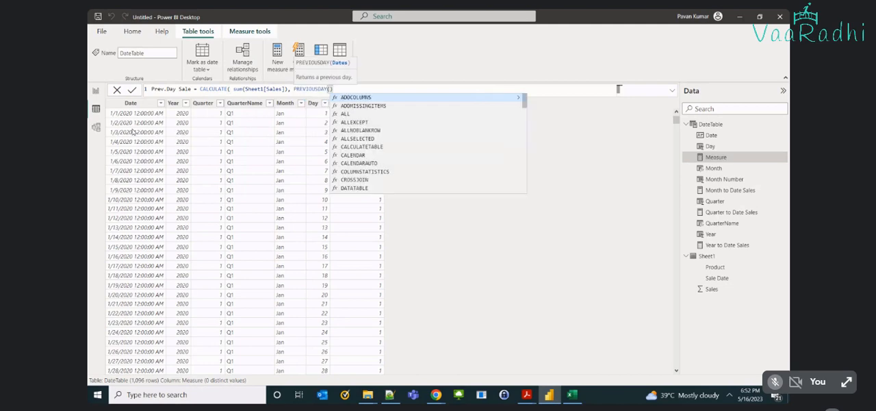
pyautogui.write('date')
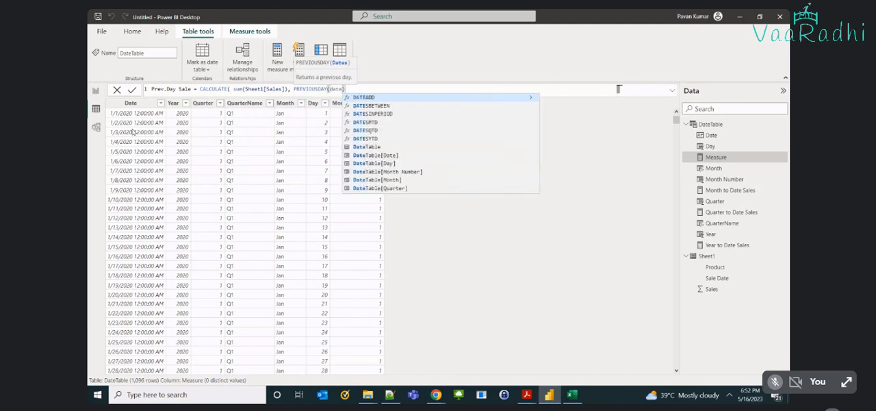
pyautogui.press('Down')
pyautogui.press('Down')
pyautogui.press('Down')
pyautogui.press('Down')
pyautogui.press('Down')
pyautogui.press('Down')
pyautogui.press('Down')
pyautogui.press('Tab')
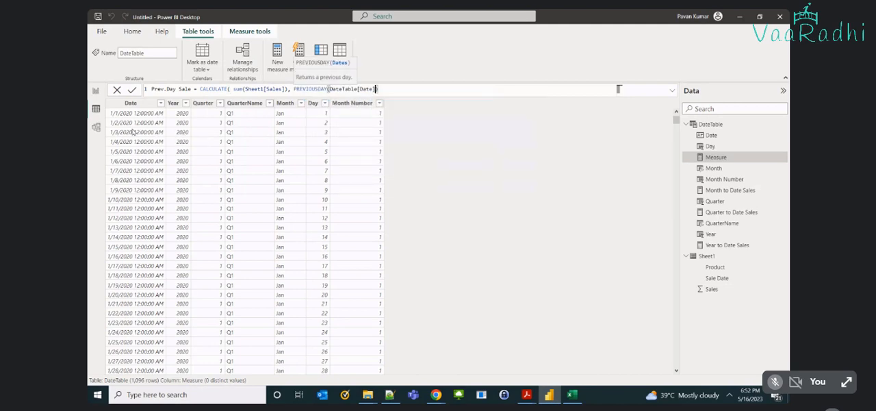
pyautogui.write(')')
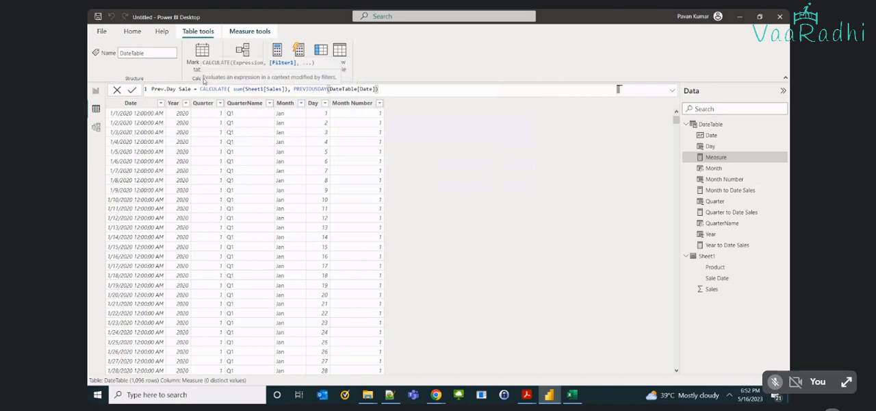
pyautogui.click(293, 89)
pyautogui.click(295, 90)
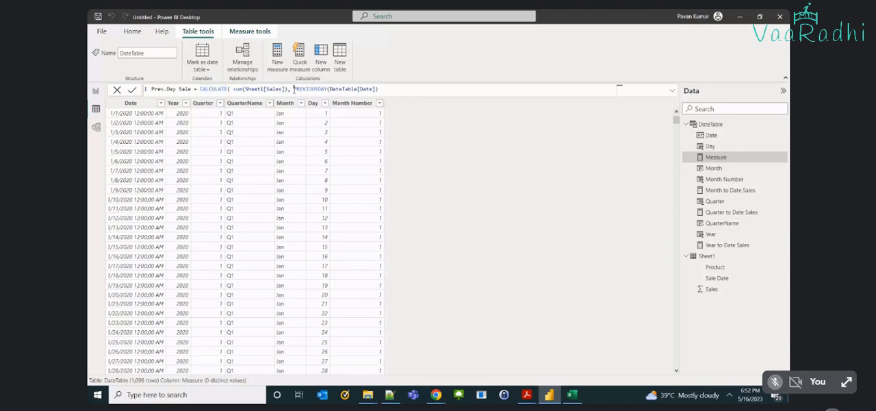
pyautogui.moveTo(293, 90); pyautogui.dragTo(379, 88)
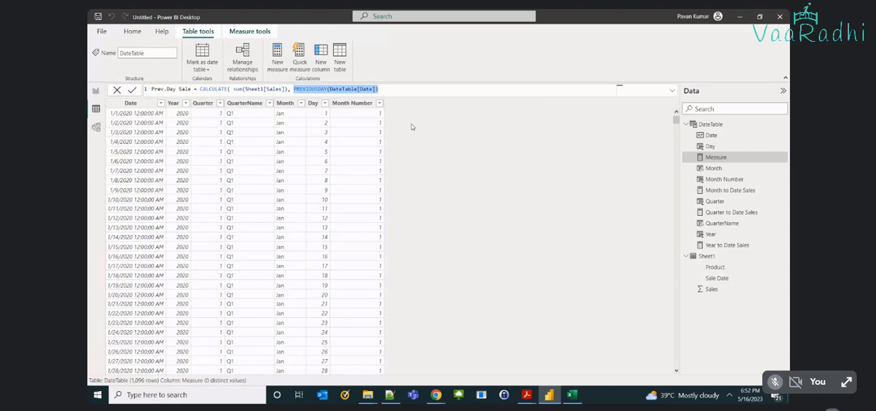
pyautogui.press('Return')
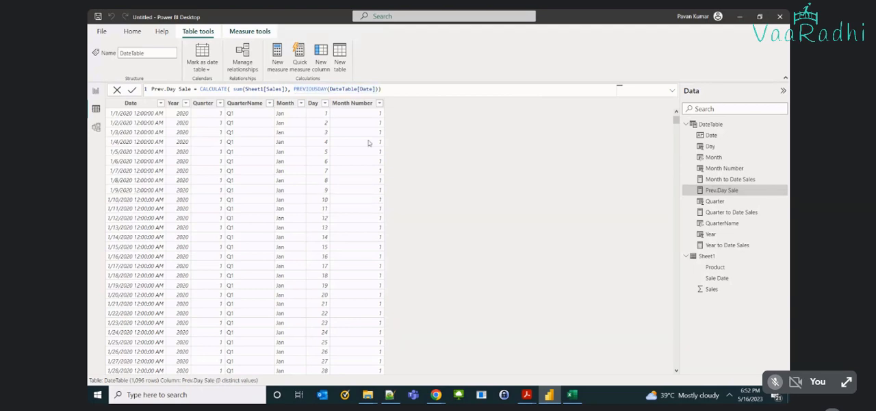
# Add Prev.Day Sale to the report's table visual and review its PREVIOUSDAY formula against the January 2020 rows.
pyautogui.click(97, 94)
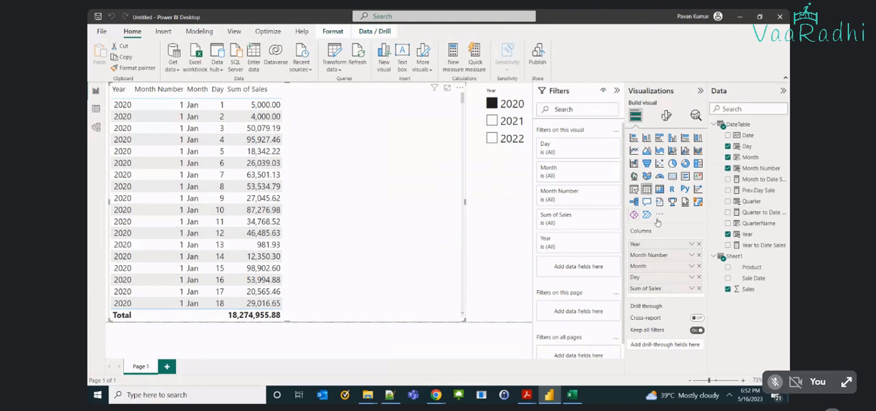
pyautogui.click(729, 192)
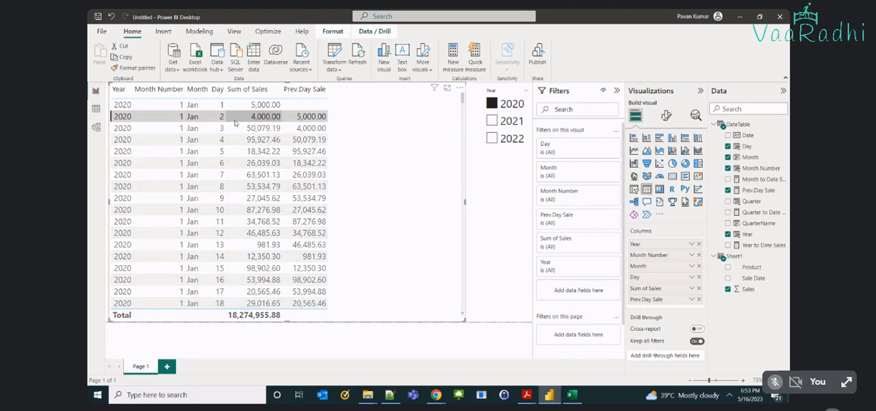
pyautogui.click(759, 190)
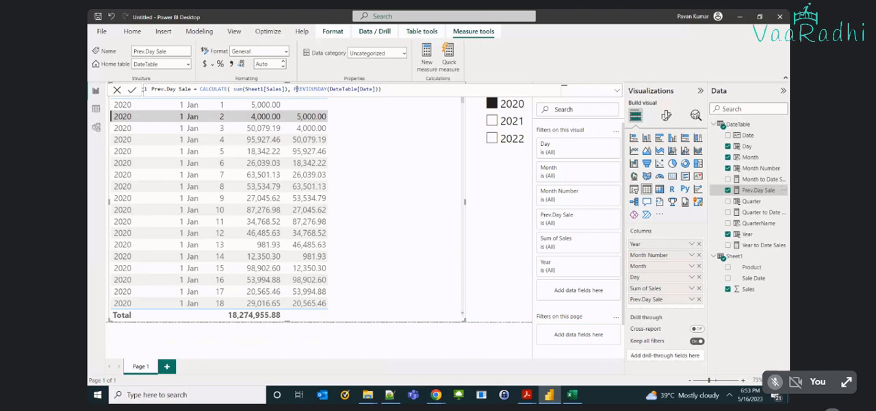
pyautogui.doubleClick(295, 89)
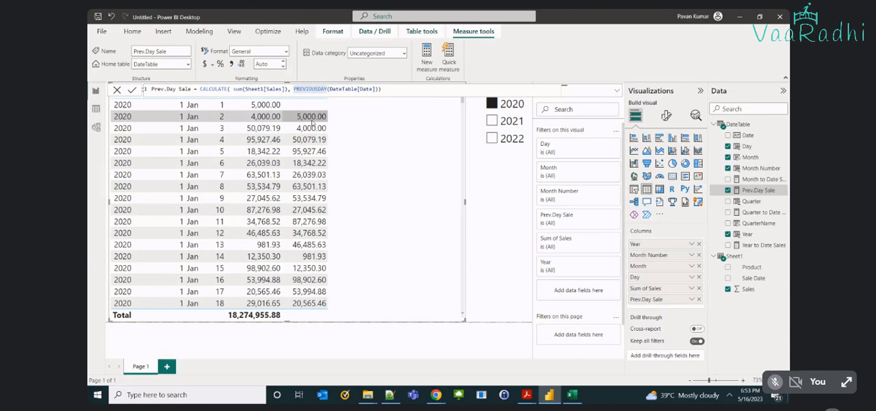
pyautogui.press('Escape')
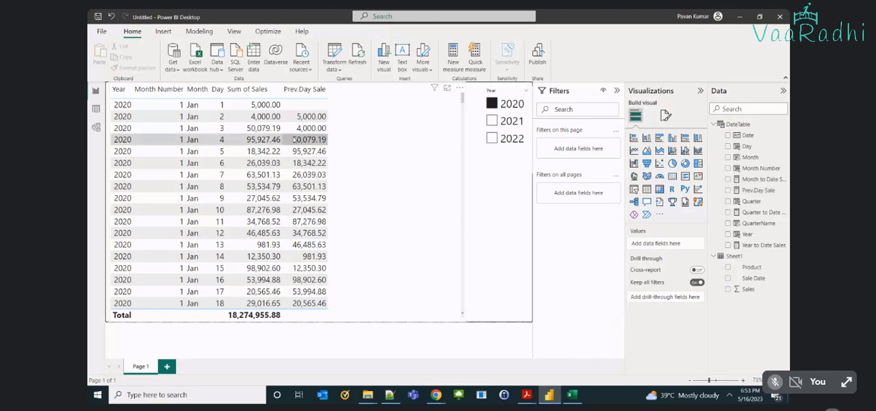
pyautogui.click(267, 175)
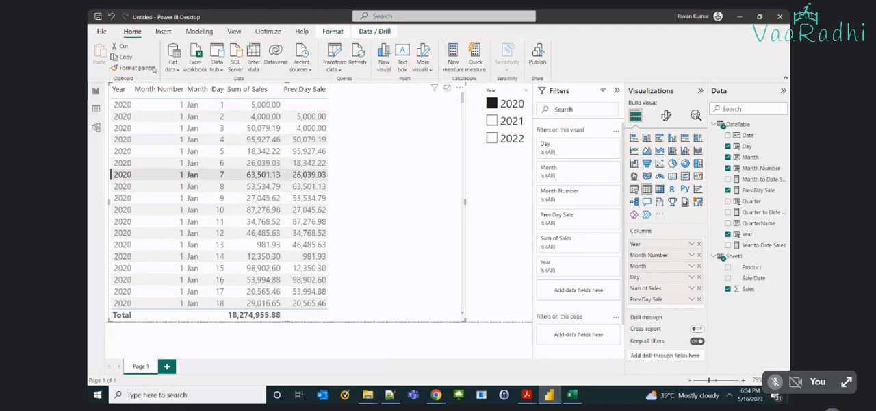
# Create another measure in DateTable from the data view and name it Next Day Sale.
pyautogui.click(96, 109)
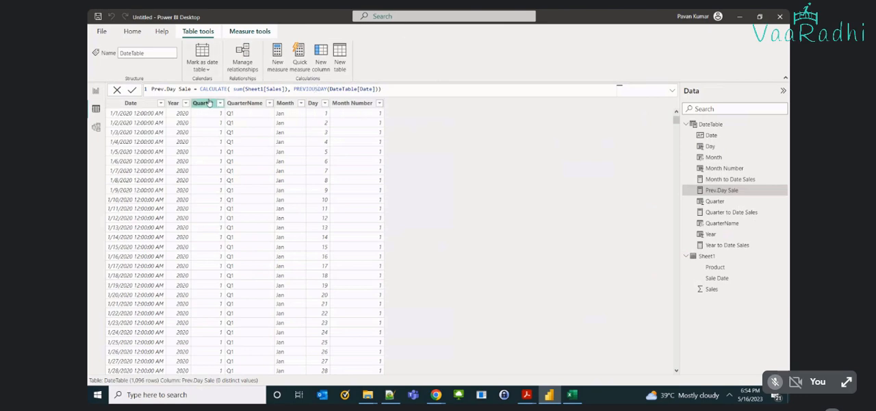
pyautogui.click(277, 60)
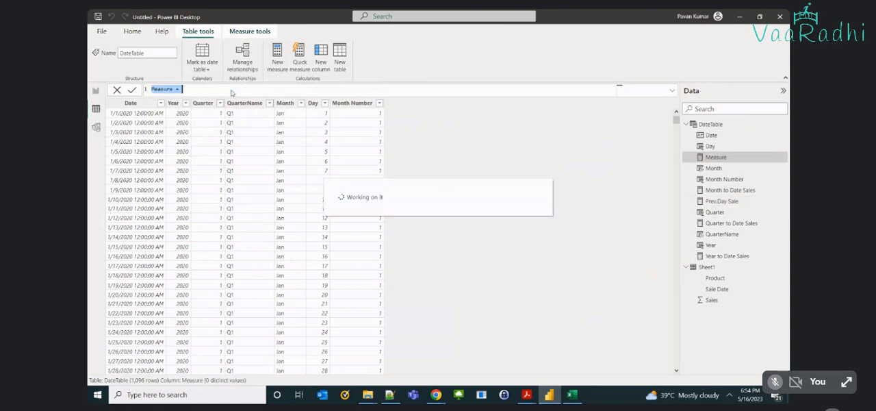
pyautogui.write('Ne')
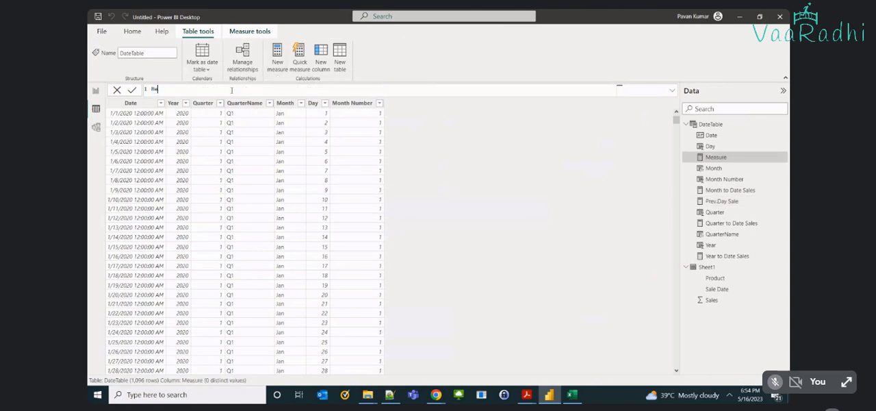
pyautogui.write('xt Day sale = cal')
# Begin the Next Day Sale formula with CALCULATE, using sum(Sheet1[Sales]) as the expression.
pyautogui.press('Tab')
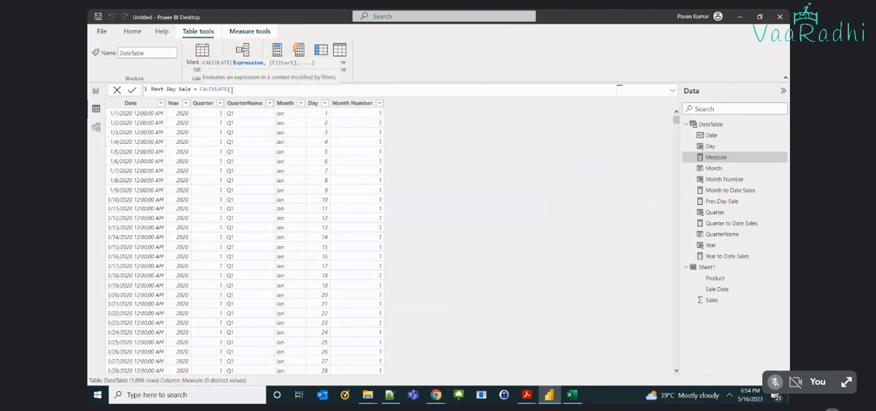
pyautogui.write('sum(')
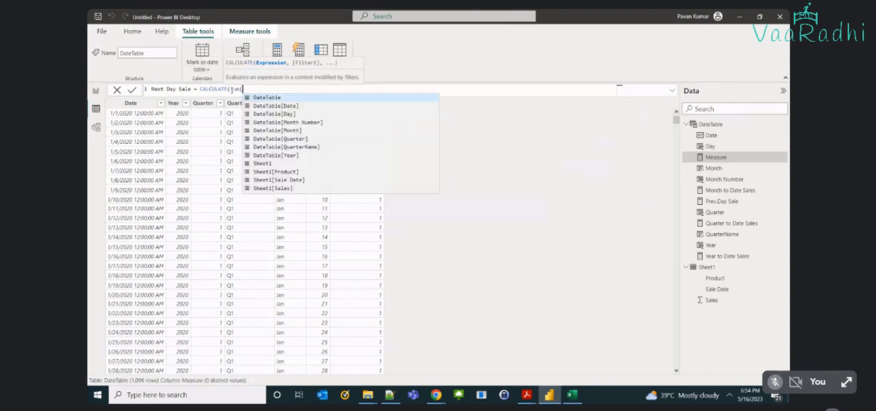
pyautogui.write('s')
pyautogui.press('Tab')
pyautogui.write(')')
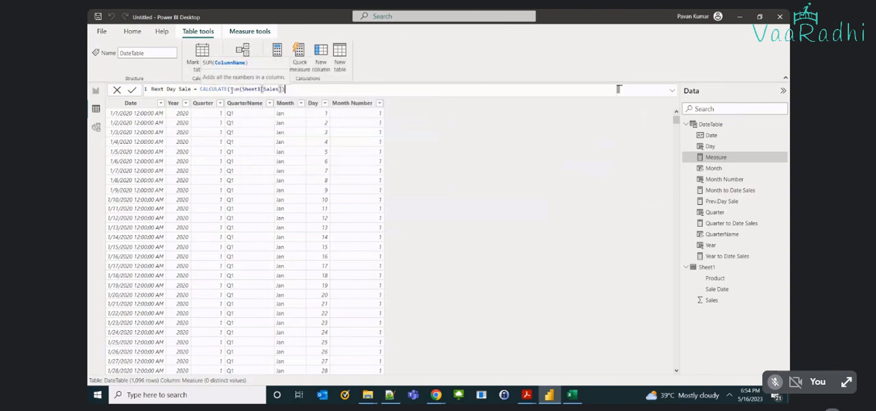
pyautogui.write(', ')
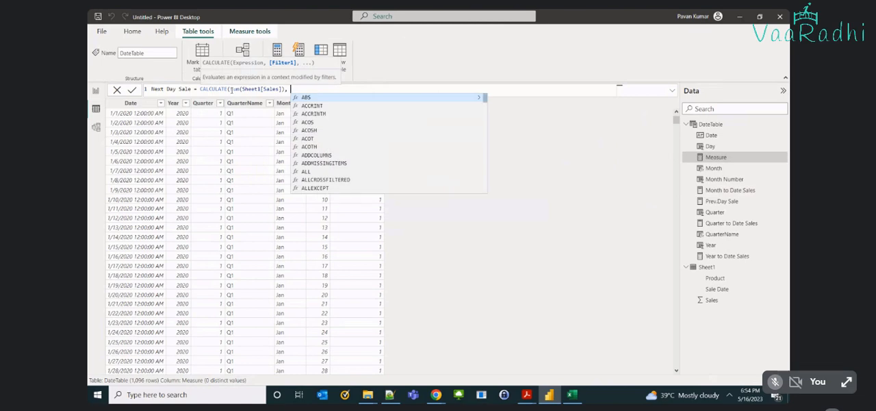
pyautogui.write('next')
# Add NEXTDAY(DateTable[Date]) as the filter of the Next Day Sale formula and commit the measure.
pyautogui.press('Tab')
pyautogui.write('dat')
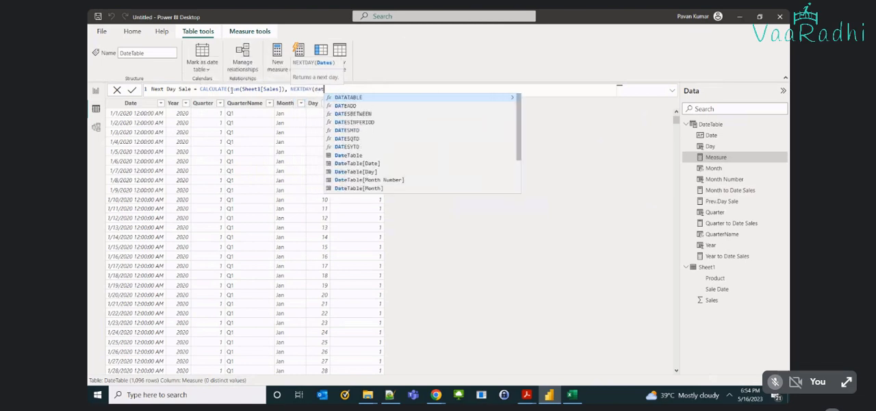
pyautogui.write('et')
pyautogui.press('Down')
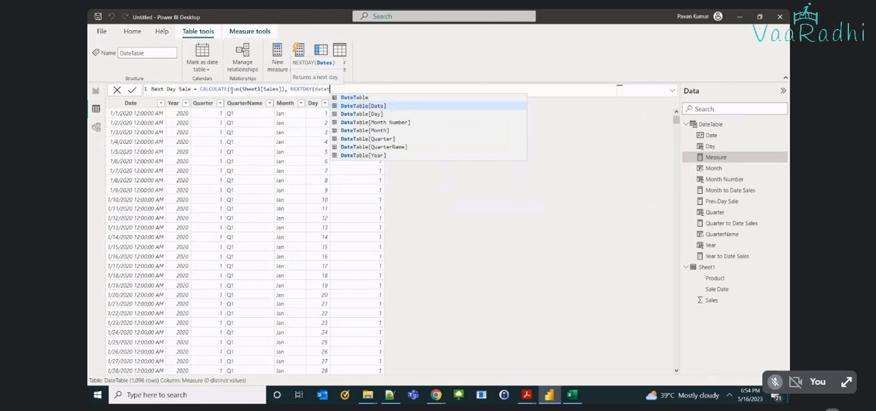
pyautogui.press('Tab')
pyautogui.write('))')
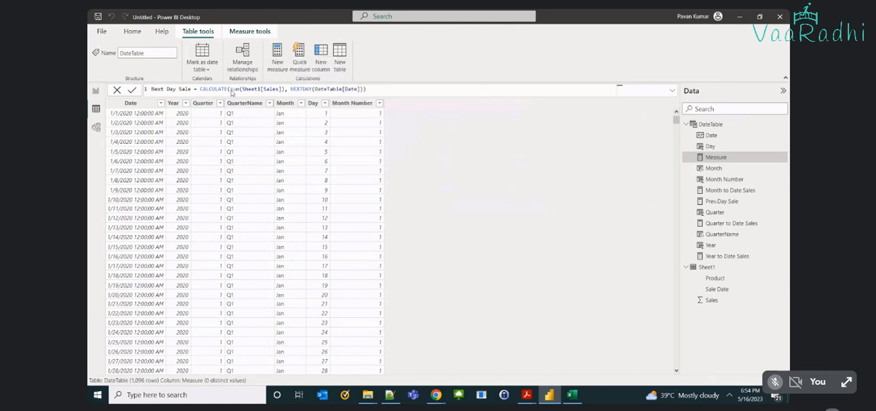
pyautogui.press('Return')
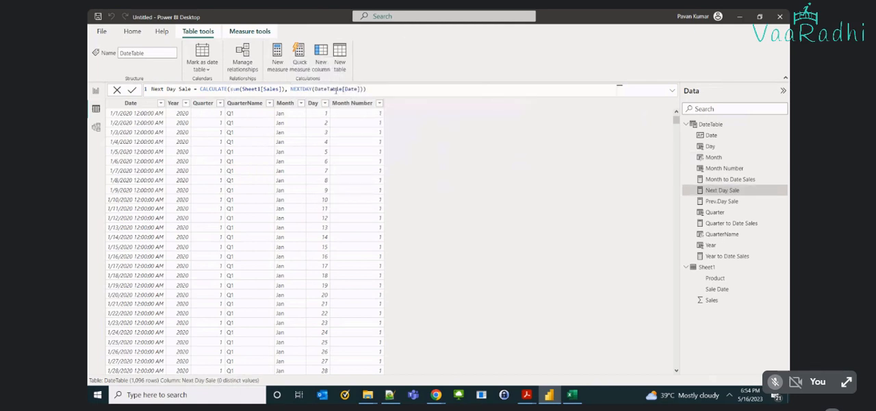
# Add Next Day Sale to the report's table visual and highlight an early January 2020 row for comparison.
pyautogui.click(94, 92)
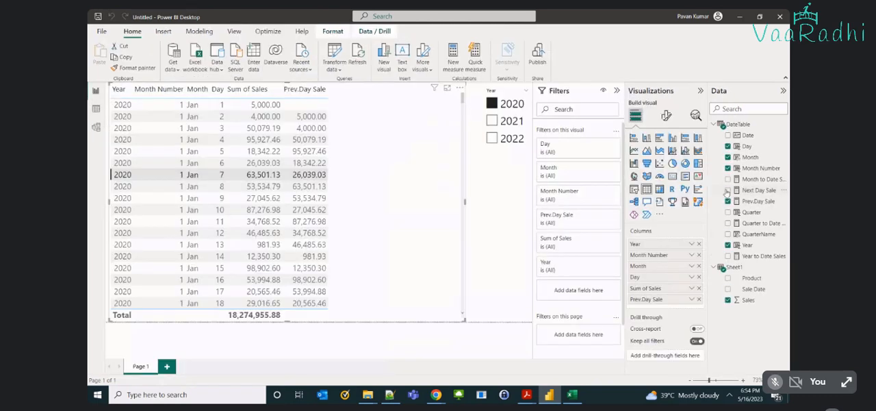
pyautogui.click(728, 191)
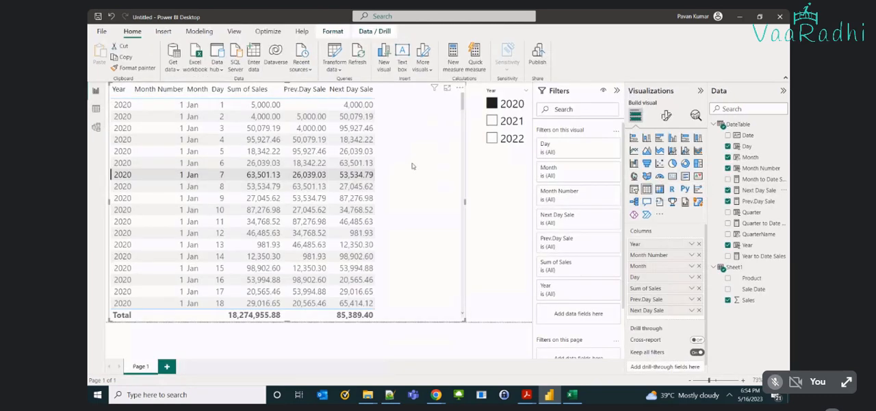
pyautogui.click(333, 107)
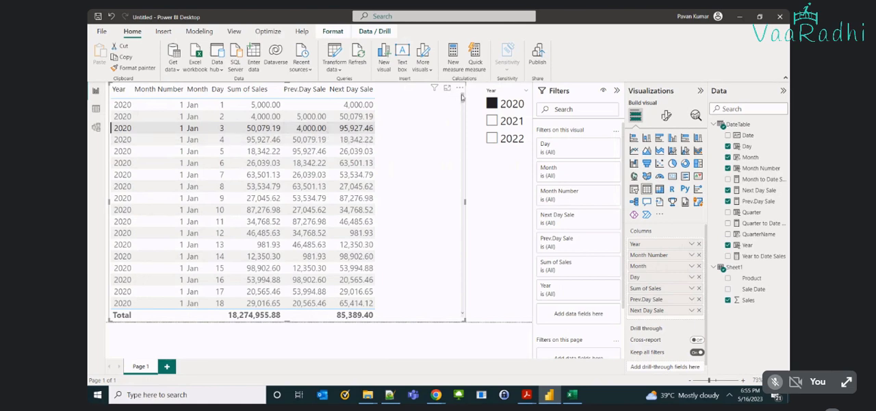
# Examine the Next Day Sale value in the December 31, 2020 row of the table visual, and dismiss the microphone notice.
pyautogui.moveTo(462, 97); pyautogui.dragTo(462, 245)
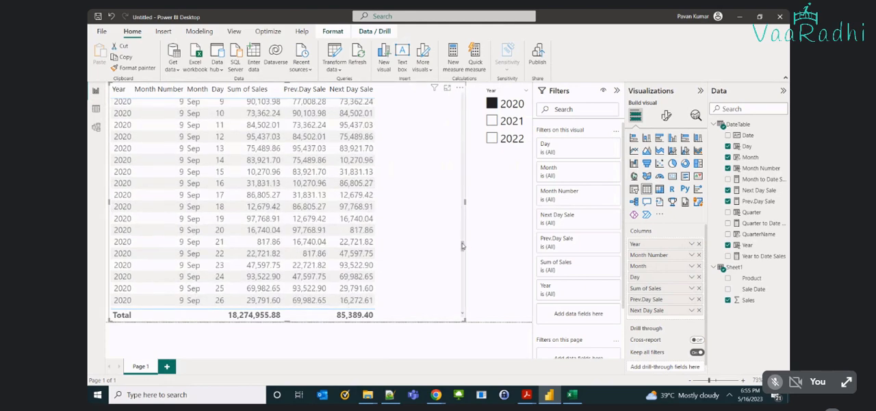
pyautogui.scroll(-1, 462, 246)
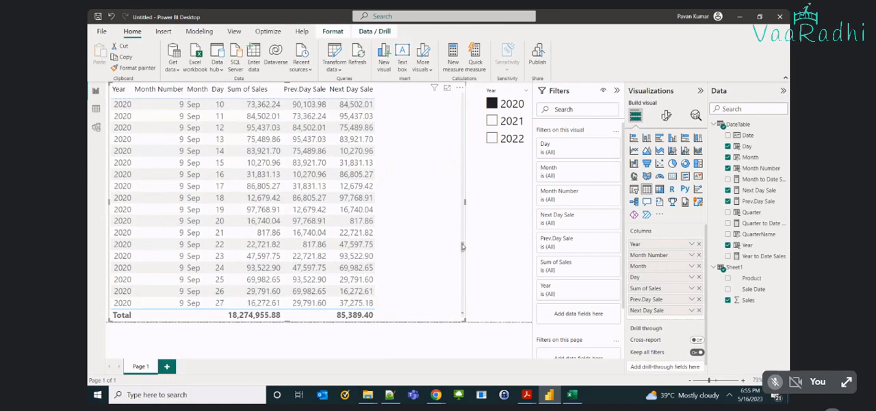
pyautogui.moveTo(462, 246); pyautogui.dragTo(461, 272)
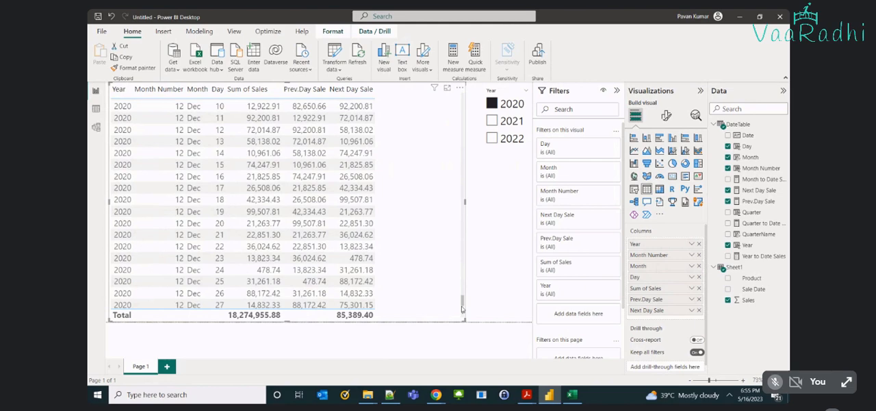
pyautogui.scroll(-2, 462, 309)
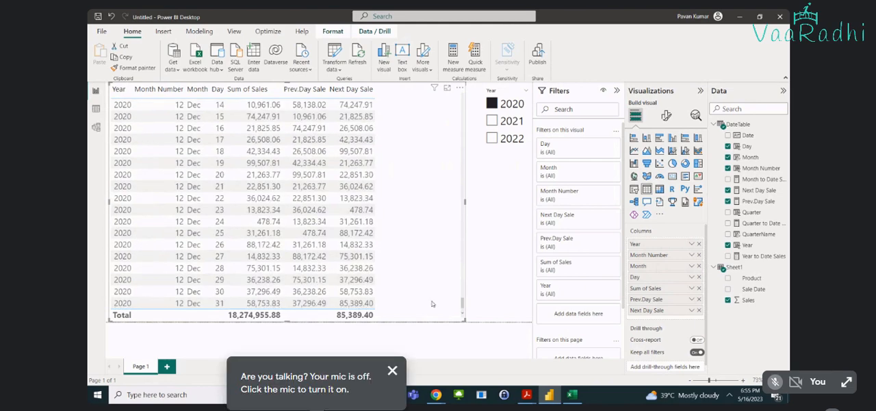
pyautogui.click(365, 305)
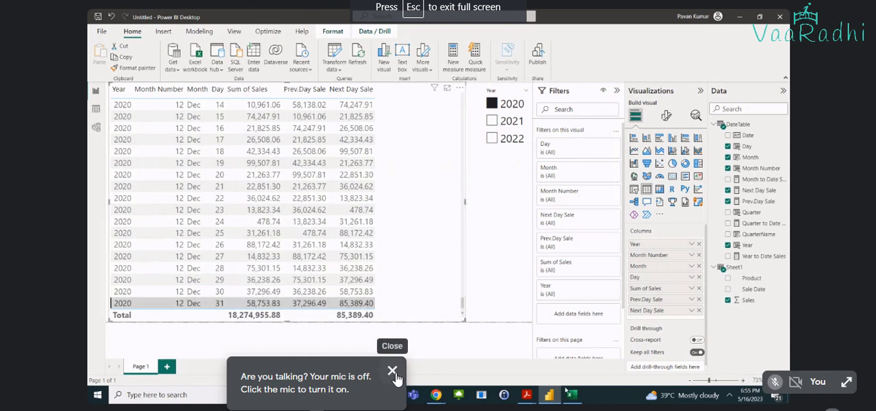
pyautogui.click(389, 371)
# Filter the report to 2022 instead of 2020 and examine the Next Day Sale values in the last March rows.
pyautogui.moveTo(572, 394)
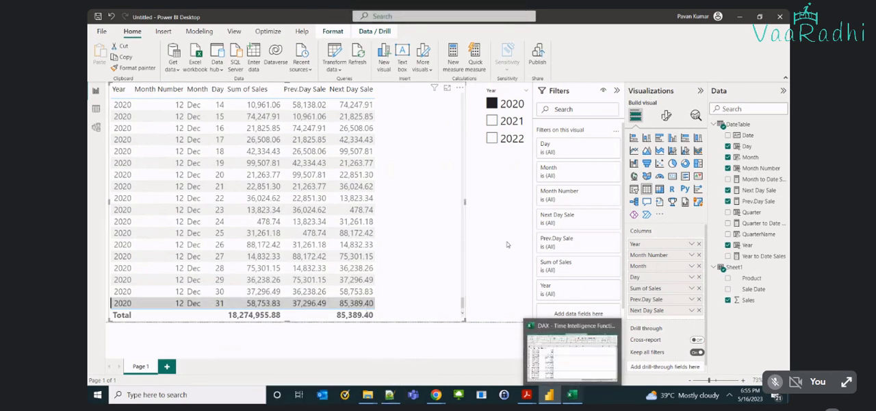
pyautogui.click(492, 103)
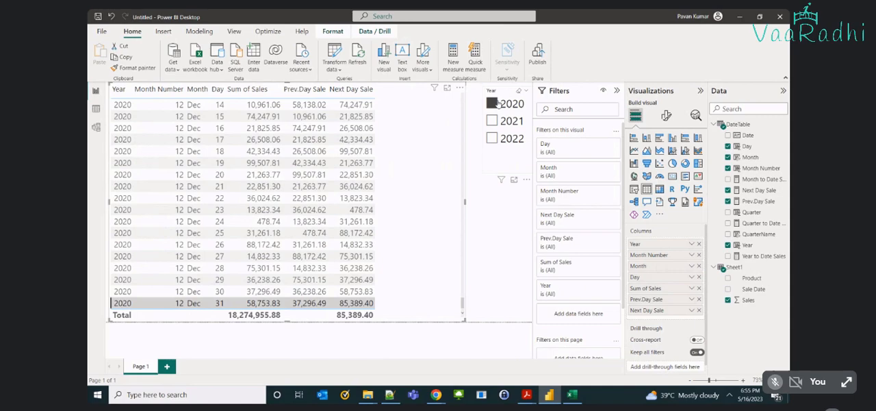
pyautogui.click(492, 139)
pyautogui.scroll(-2, 433, 189)
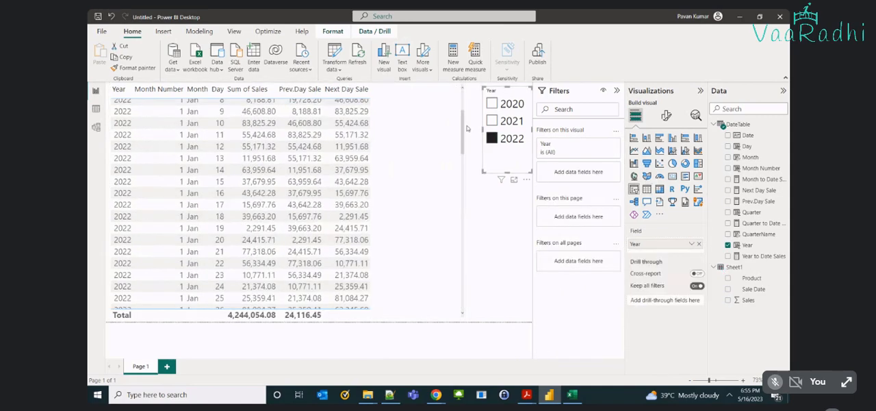
pyautogui.moveTo(468, 128); pyautogui.dragTo(463, 308)
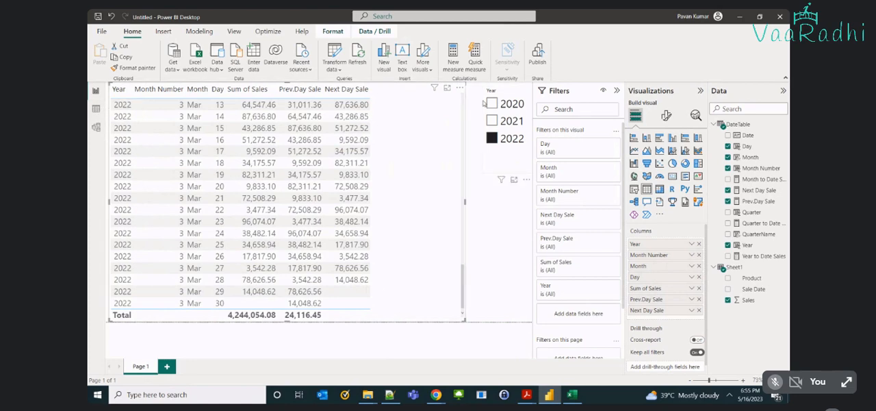
# Set the Year slicer back to 2020 and look over DateTable's rows in the data view before returning to the report.
pyautogui.click(494, 138)
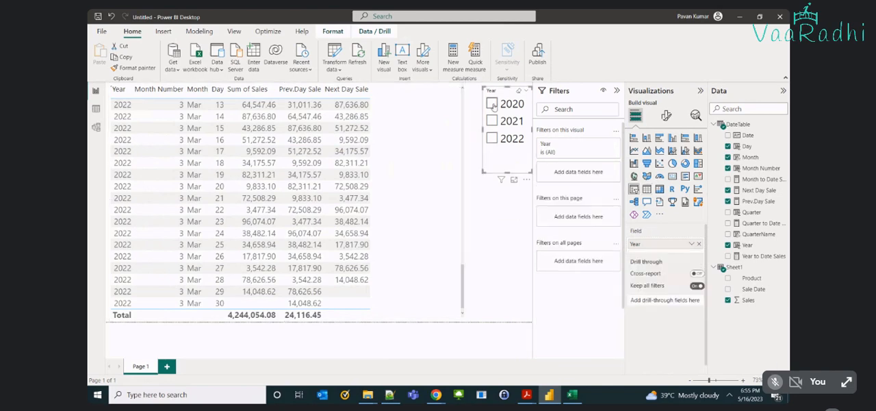
pyautogui.click(492, 104)
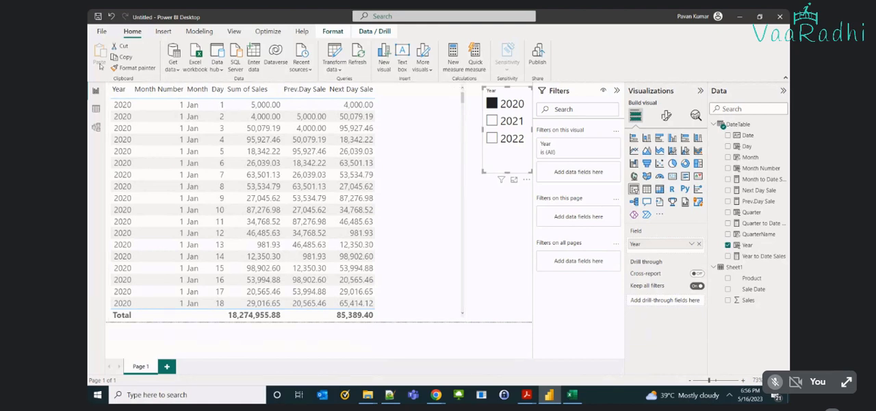
pyautogui.click(96, 108)
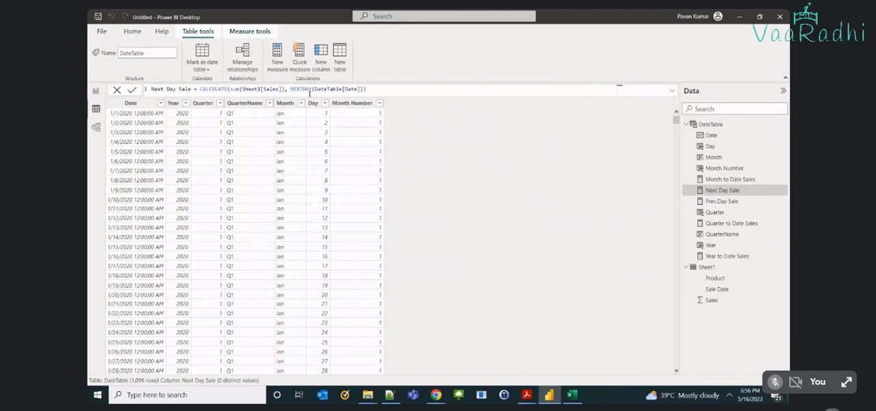
pyautogui.click(94, 95)
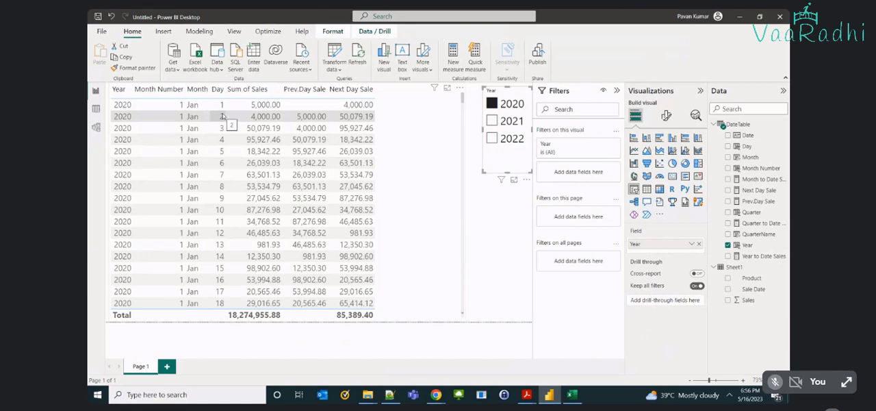
# Remove Day, Next Day Sale and Prev.Day Sale from the report's table visual.
pyautogui.click(420, 210)
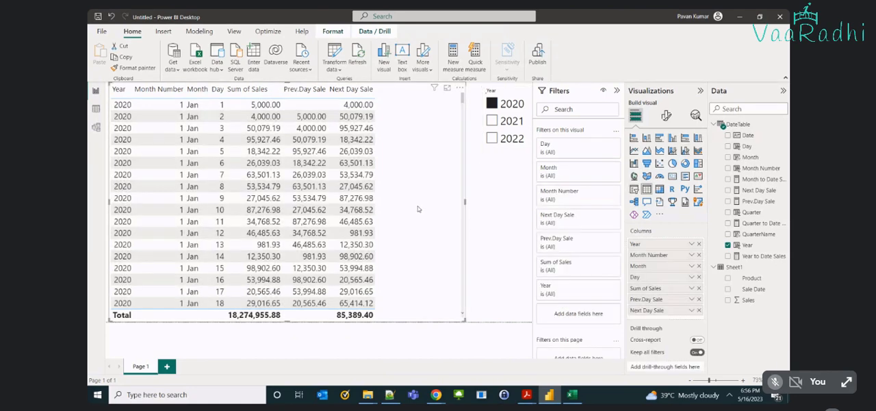
pyautogui.click(728, 146)
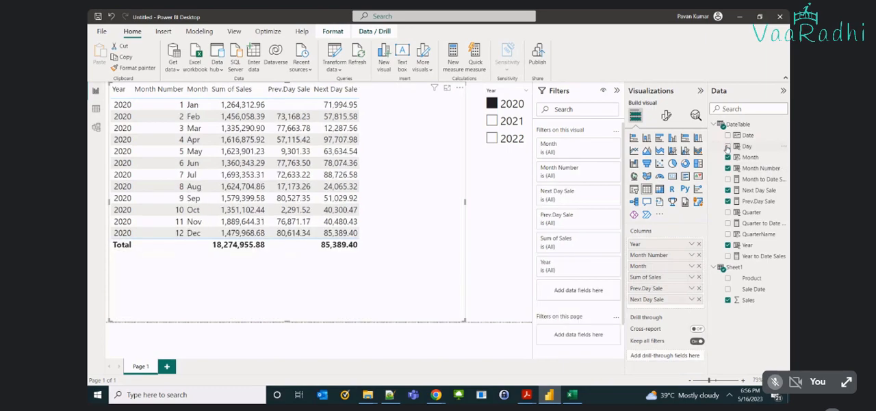
pyautogui.click(727, 190)
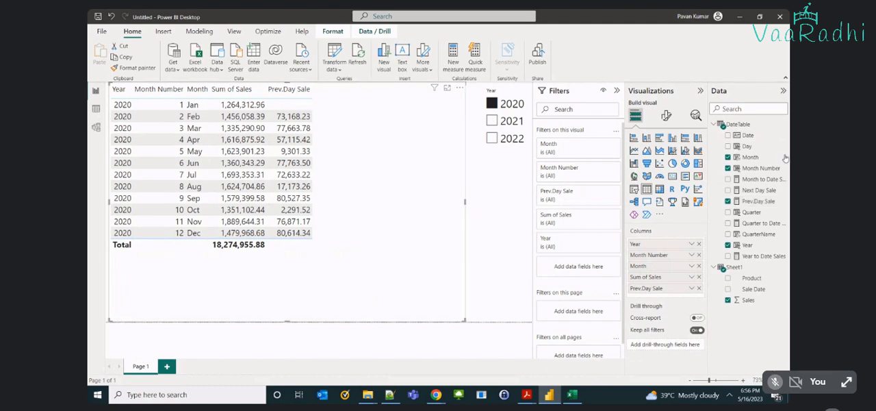
pyautogui.click(728, 200)
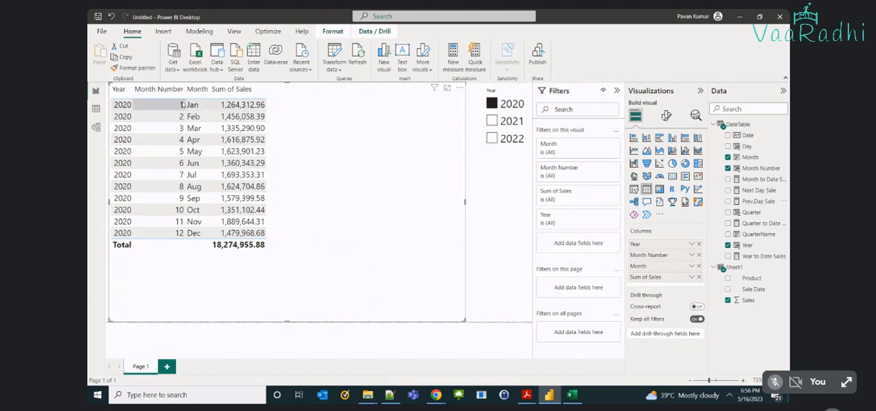
# Create a measure in DateTable named Prev Month Sale and begin its formula with CALCULATE.
pyautogui.click(95, 108)
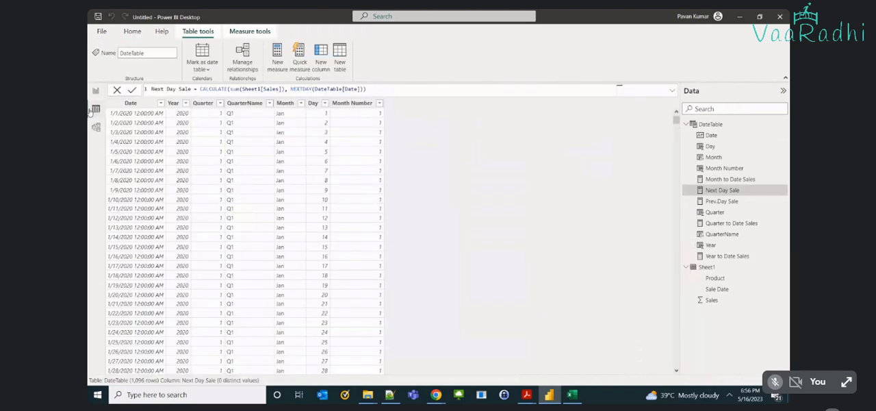
pyautogui.click(277, 58)
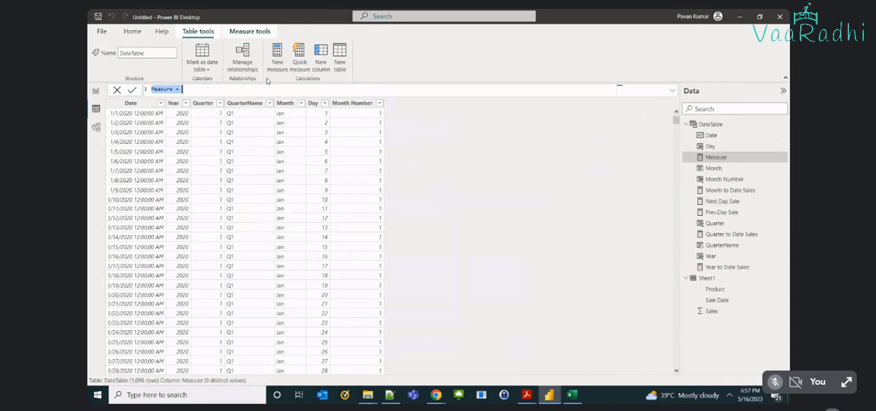
pyautogui.write('Prev Month Sale = CALCULATE(')
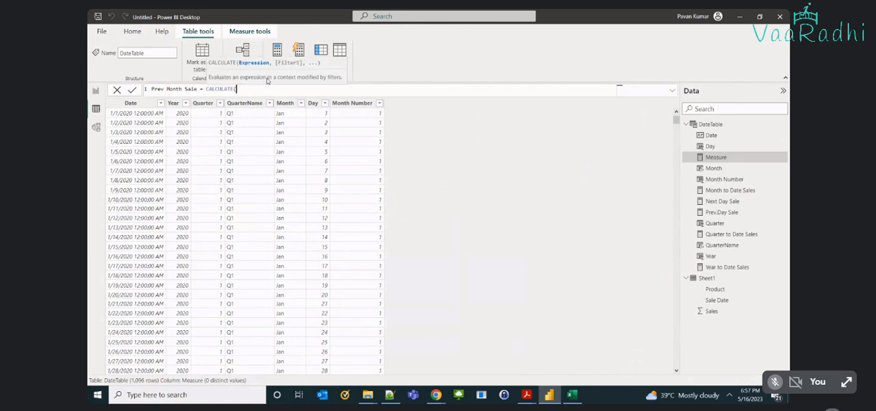
pyautogui.write(' sum')
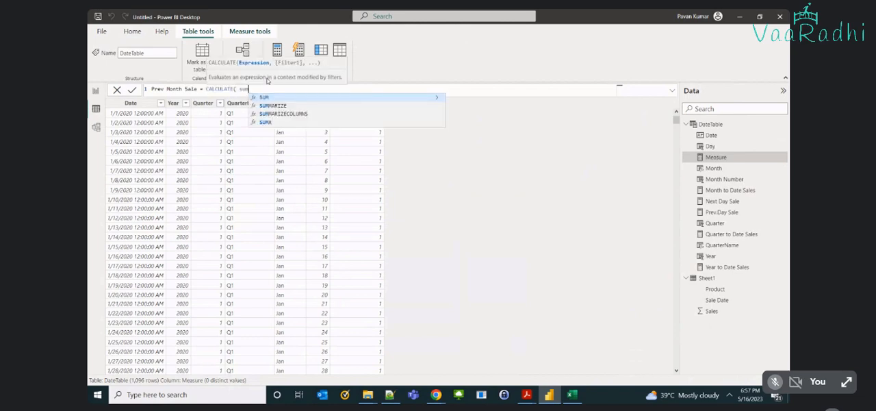
pyautogui.write('(sal')
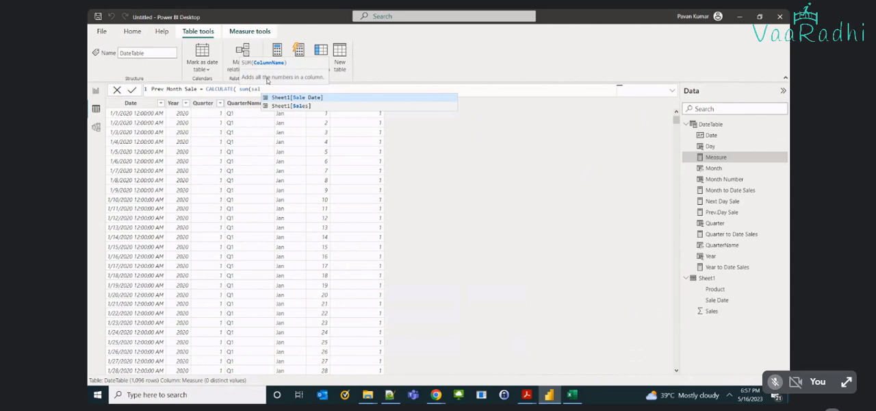
# Enter sum(Sheet1[Sales]) as the CALCULATE expression of the Prev Month Sale formula.
pyautogui.press('Down')
pyautogui.press('Tab')
pyautogui.write('),')
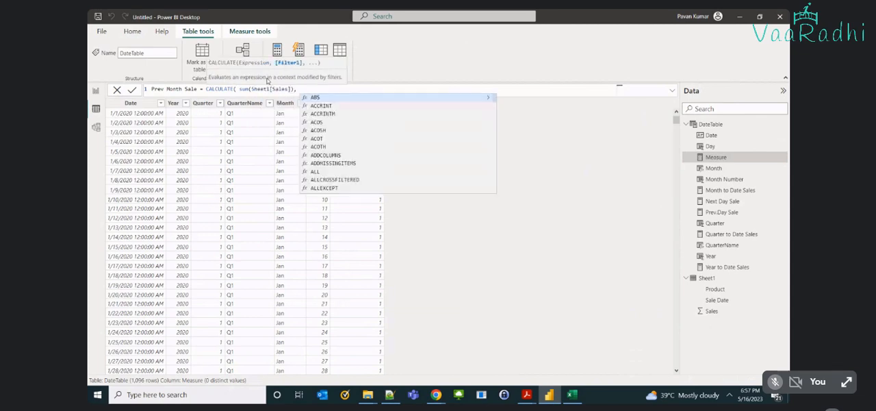
pyautogui.write(' pre')
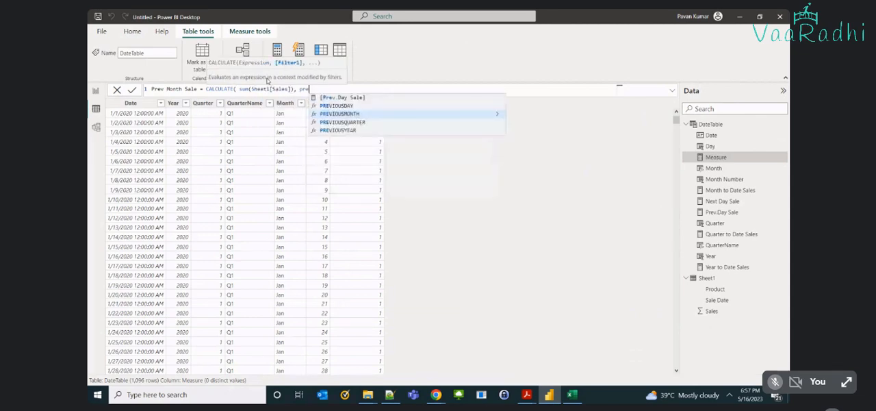
# Add PREVIOUSMONTH(DateTable[Date]) as the filter of the Prev Month Sale formula and commit the measure.
pyautogui.press('Tab')
pyautogui.write('dte')
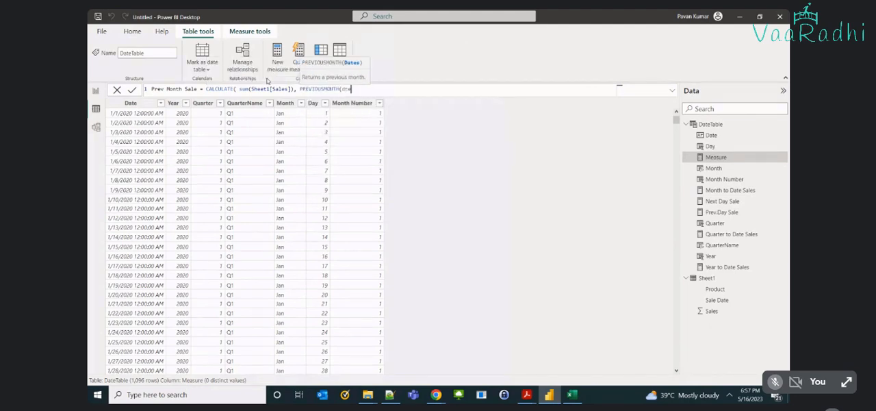
pyautogui.press('BackSpace')
pyautogui.press('BackSpace')
pyautogui.write('ateta')
pyautogui.press('Down')
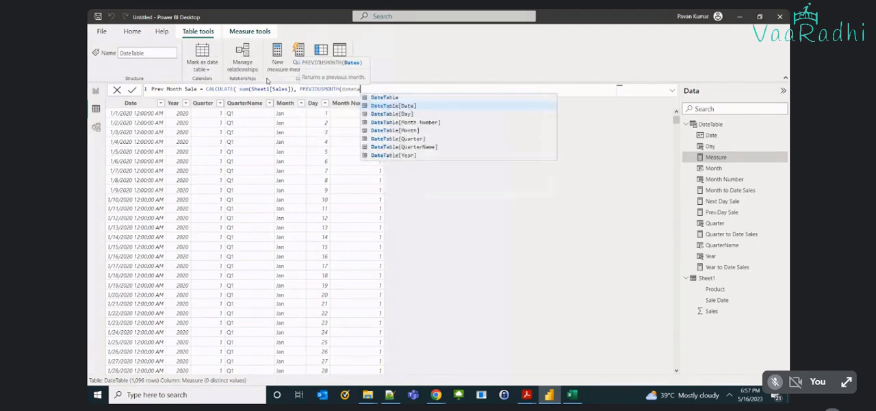
pyautogui.press('Tab')
pyautogui.write('))')
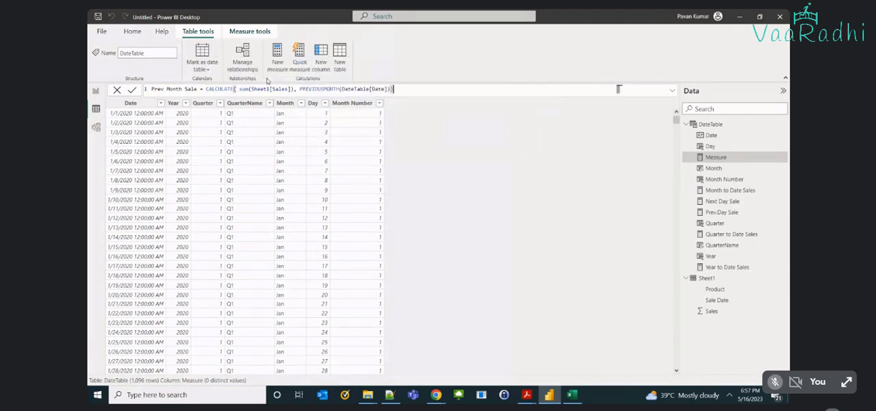
pyautogui.press('Return')
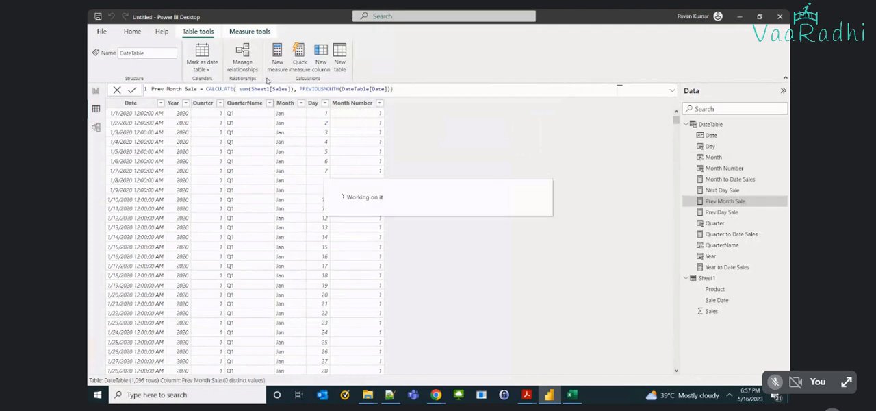
# Add Prev Month Sale to the report's table visual and highlight the February 2020 row for comparison.
pyautogui.doubleClick(320, 90)
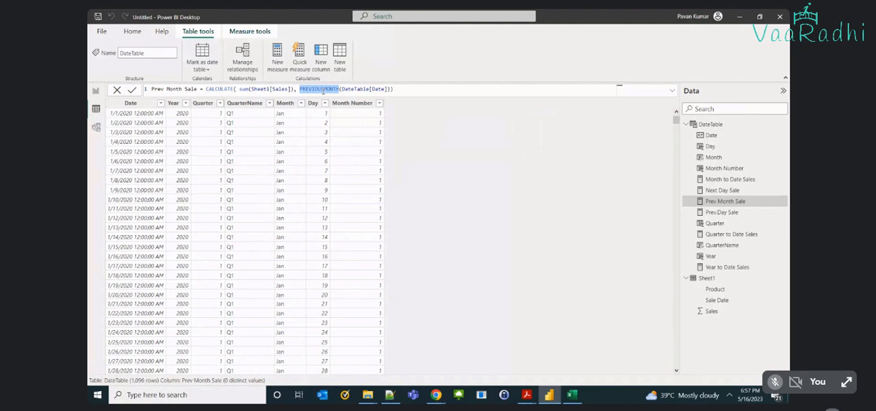
pyautogui.click(97, 91)
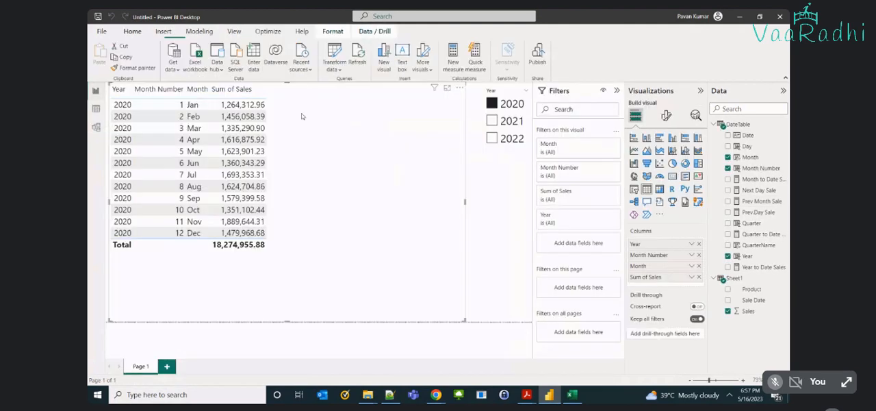
pyautogui.click(729, 201)
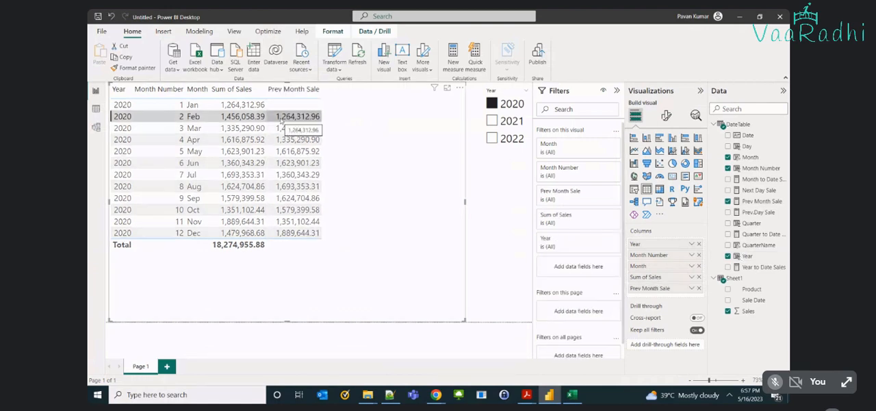
# Examine the Prev Month Sale formula alongside the monthly table, highlighting its sum(Sheet1[Sales]) expression.
pyautogui.click(757, 201)
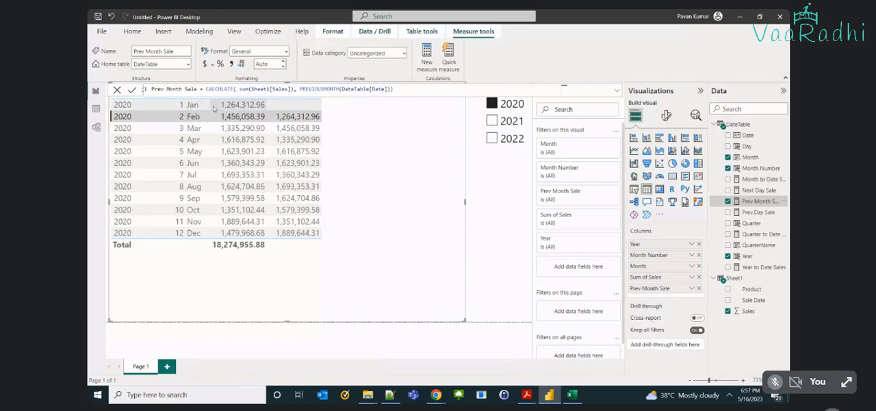
pyautogui.doubleClick(281, 89)
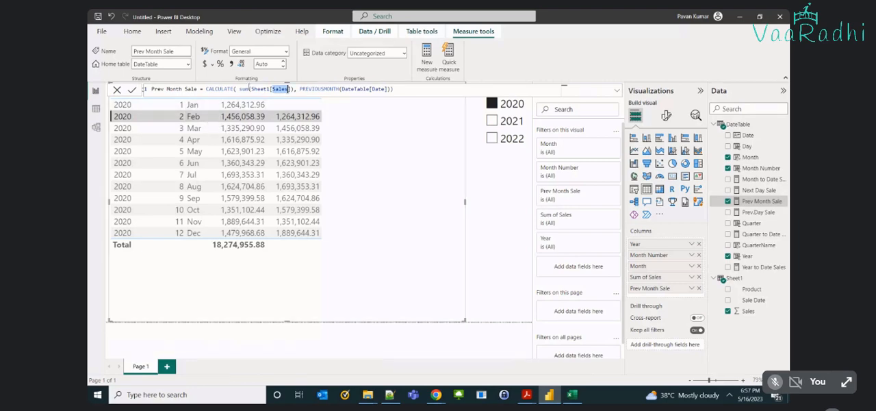
pyautogui.moveTo(239, 89); pyautogui.dragTo(258, 89)
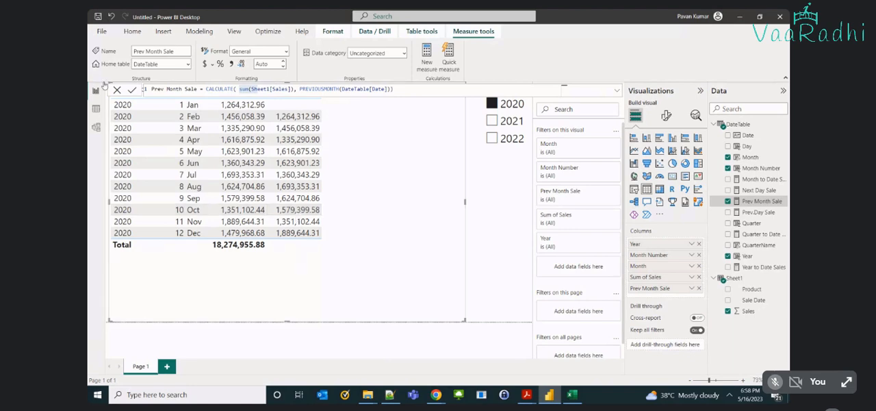
# Create a measure in DateTable named Next Month Sale and begin its formula with CALCULATE.
pyautogui.click(95, 108)
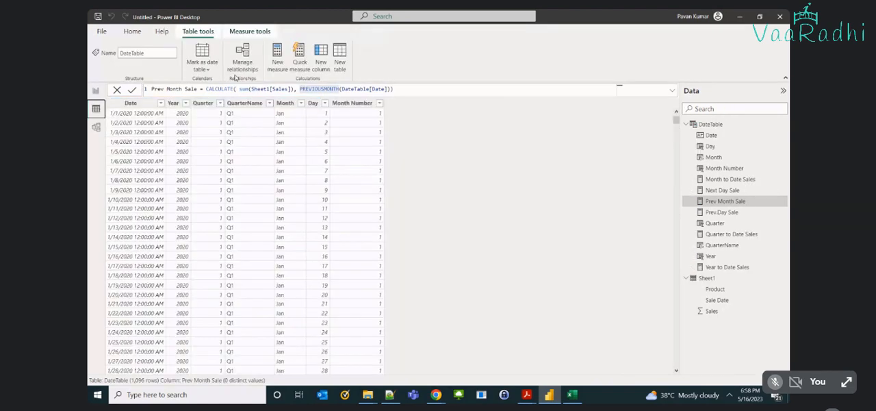
pyautogui.click(272, 59)
pyautogui.write('Nex')
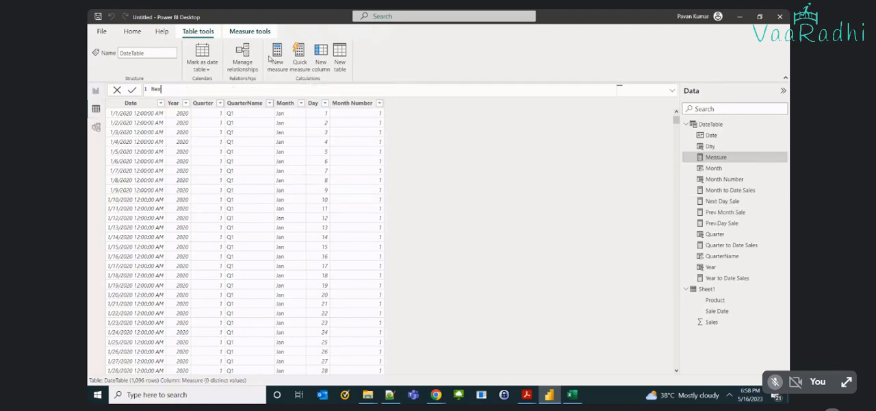
pyautogui.write('t Y')
pyautogui.press('BackSpace')
pyautogui.write('Month Sale = ca')
pyautogui.press('Tab')
# Enter sum(Sheet1[Sales]) as the CALCULATE expression of the Next Month Sale formula.
pyautogui.write('s')
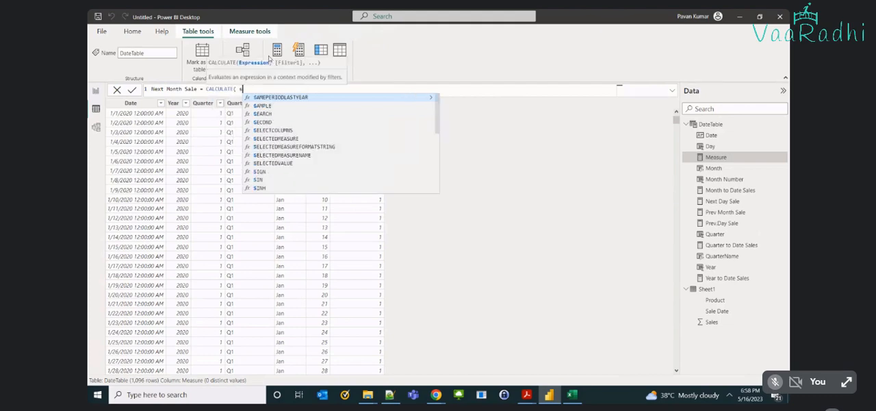
pyautogui.write('um(Sheet1[Sales]')
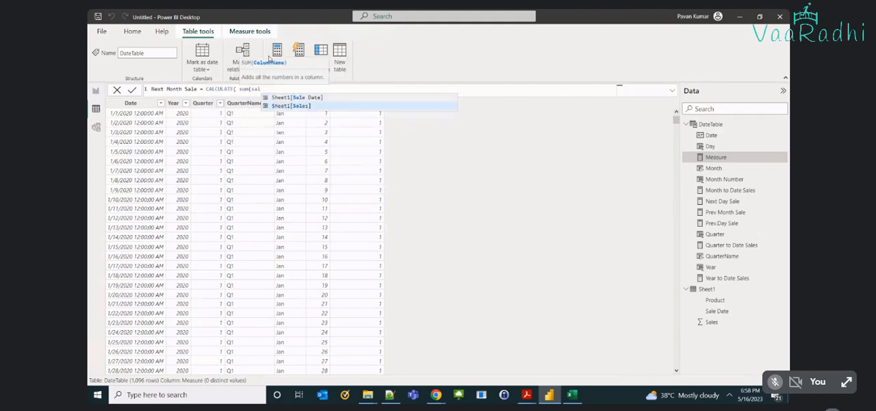
pyautogui.write('),')
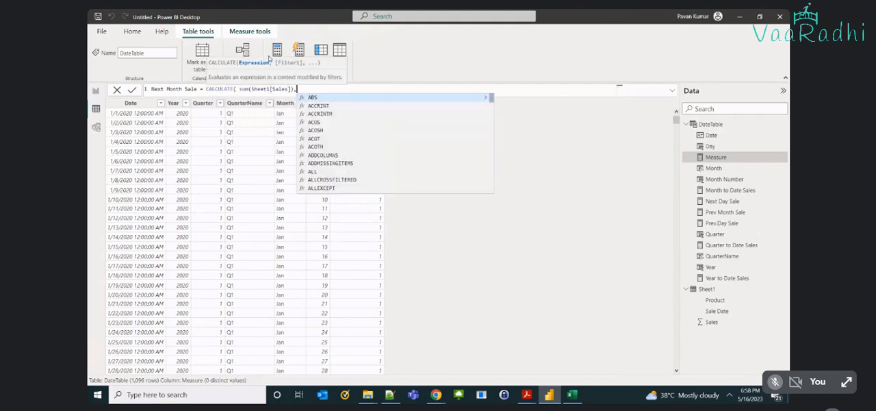
pyautogui.write(' nextMONTH(dateta')
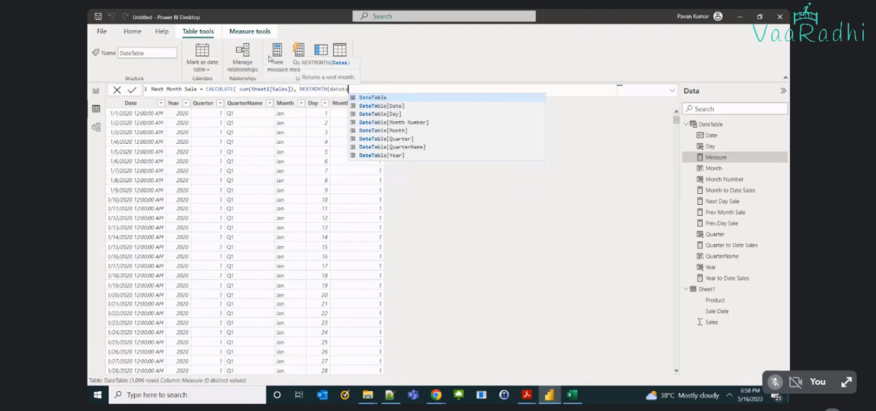
# Complete the Next Month Sale measure with the filter NEXTMONTH(DateTable[Date]) and commit the formula.
pyautogui.press('Down')
pyautogui.press('Tab')
pyautogui.write(')')
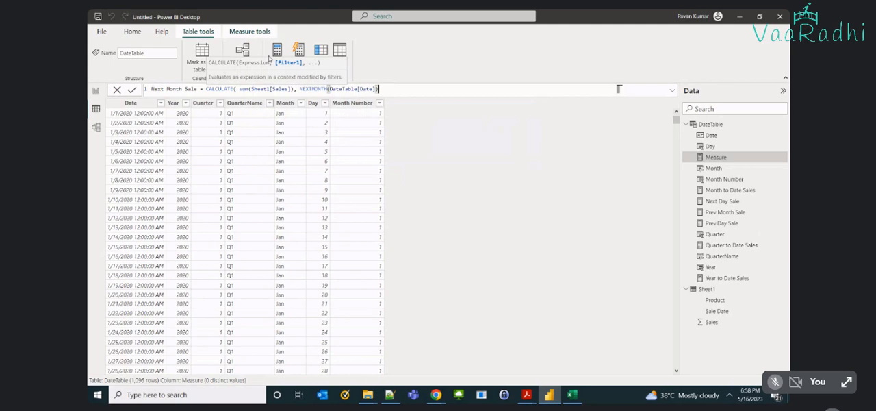
pyautogui.write(')')
pyautogui.press('Return')
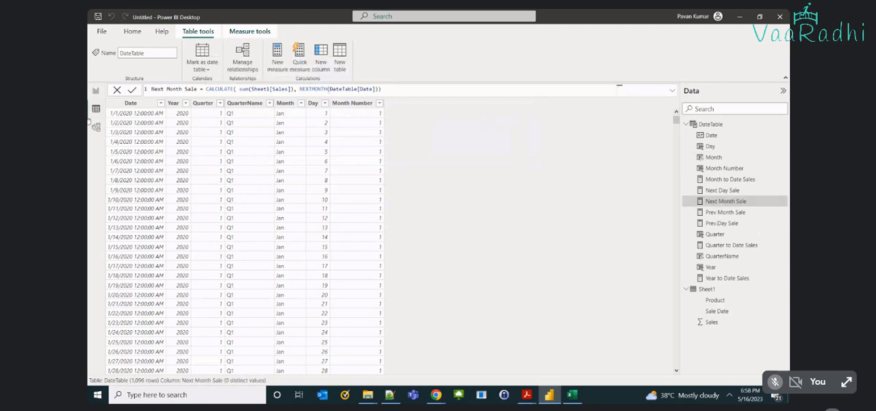
# Add the Next Month Sale measure to the report's table visual beside Prev Month Sale.
pyautogui.click(96, 89)
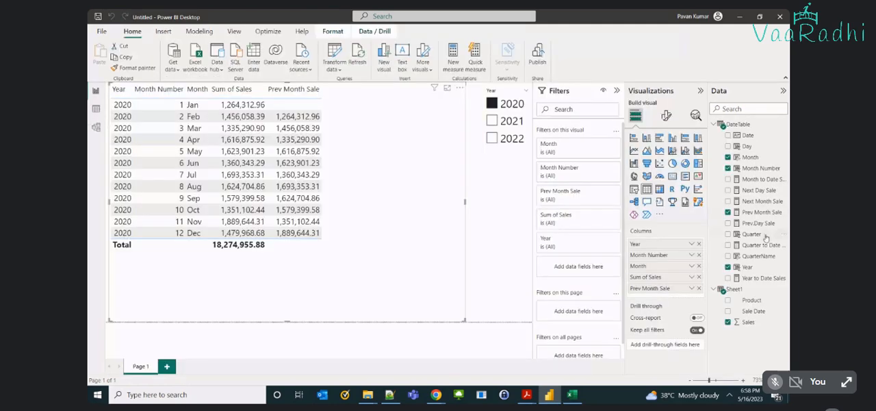
pyautogui.click(728, 201)
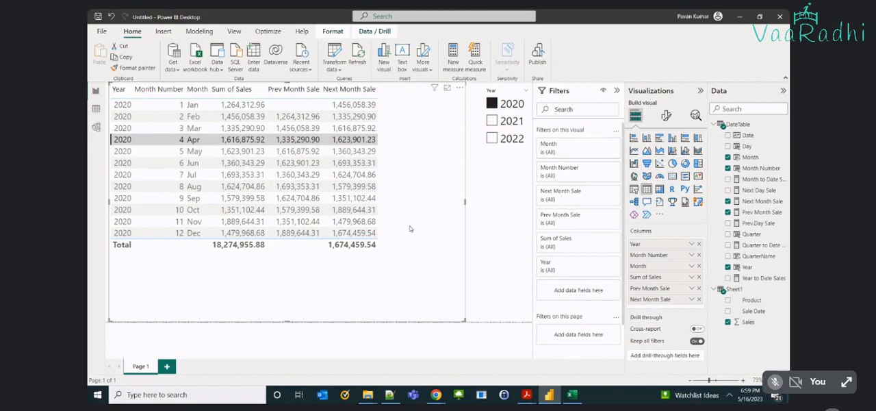
pyautogui.click(96, 109)
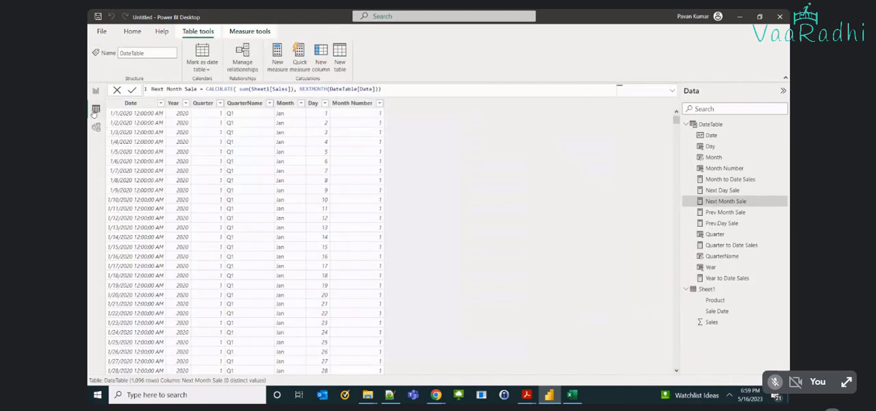
pyautogui.click(96, 91)
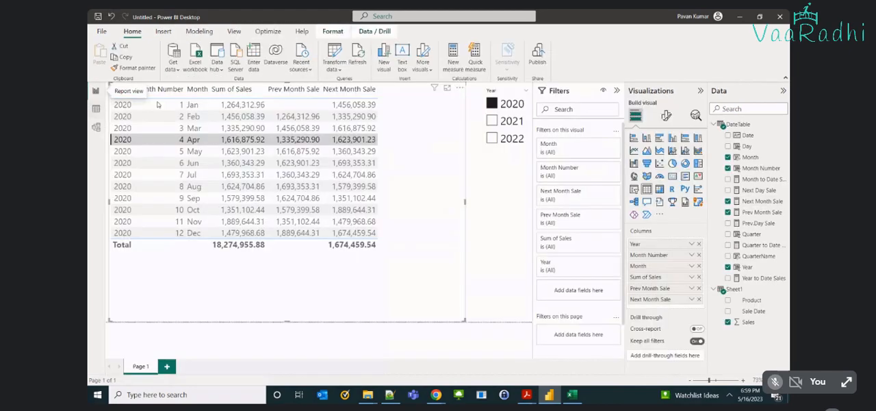
# Replace Month and Month Number with QuarterName after Year in the table visual, and remove Prev Month Sale and Next Month Sale.
pyautogui.click(727, 157)
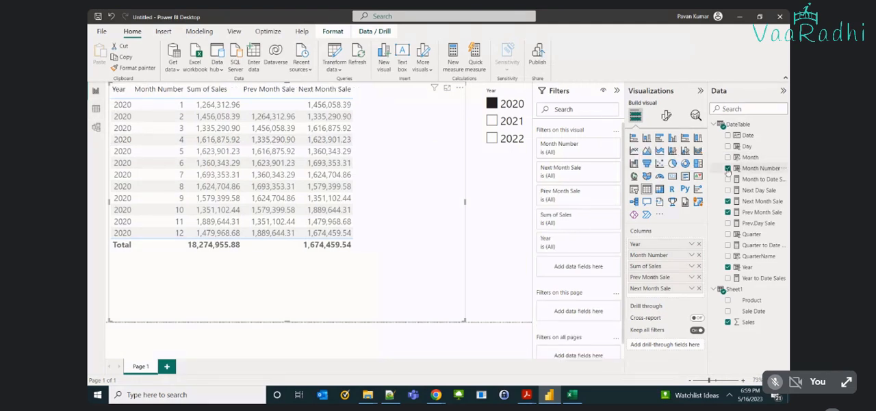
pyautogui.click(728, 168)
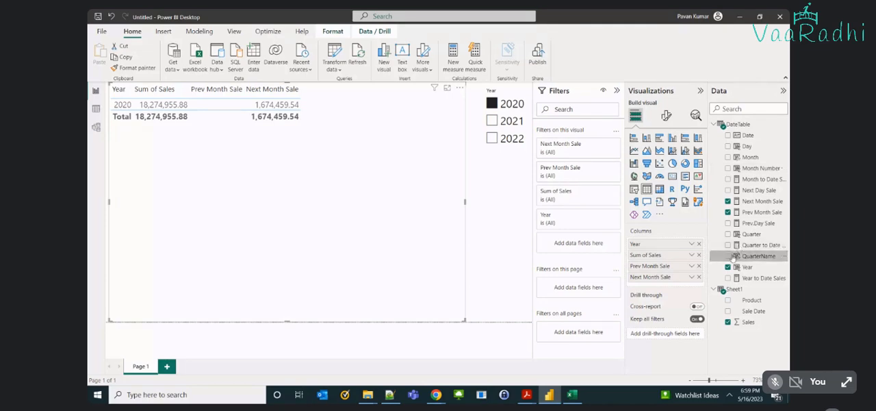
pyautogui.moveTo(730, 258); pyautogui.dragTo(673, 245)
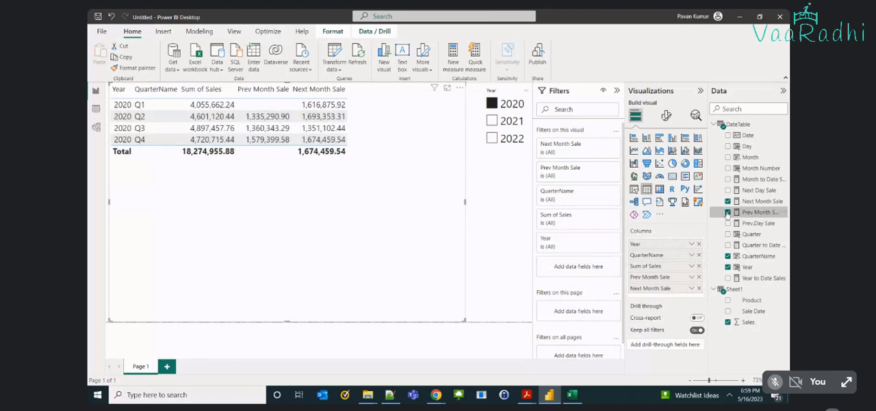
pyautogui.click(727, 213)
pyautogui.click(727, 201)
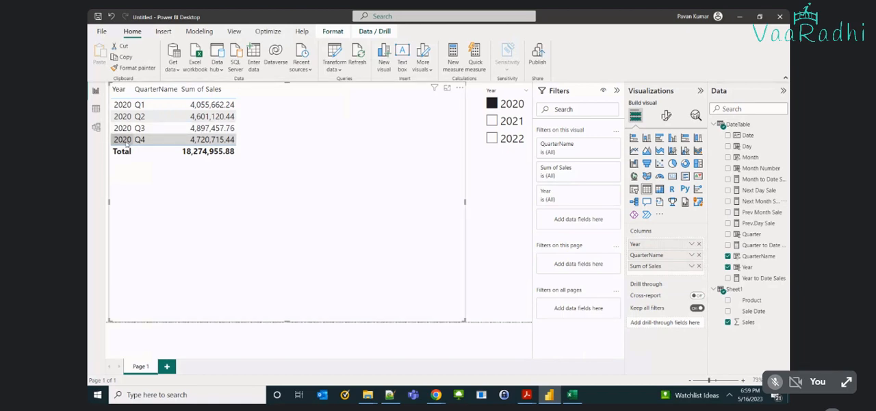
# Create a measure in DateTable named Prev Quarter Sales and begin its formula with CALCULATE.
pyautogui.click(97, 109)
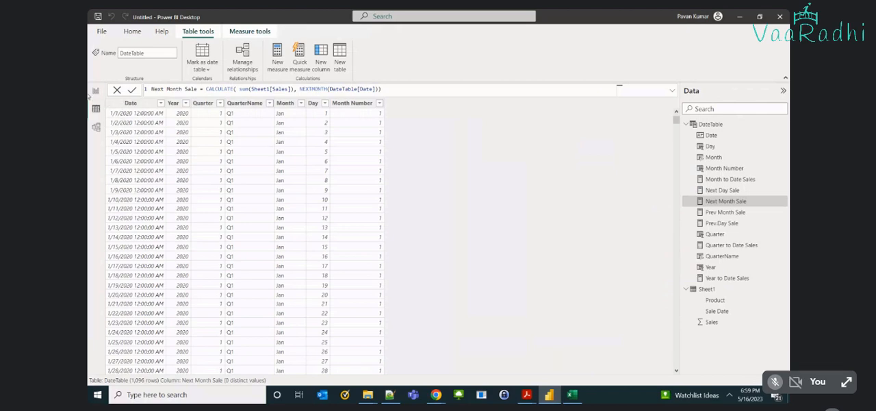
pyautogui.click(277, 57)
pyautogui.press('BackSpace')
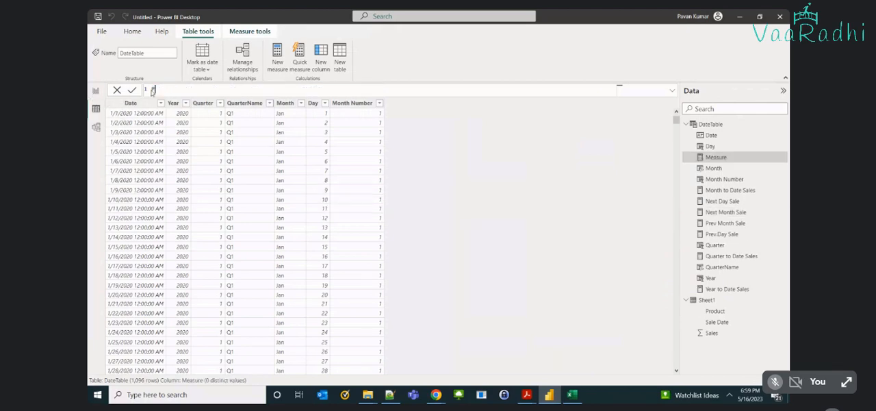
pyautogui.write('Prev Quarter Sales = cal')
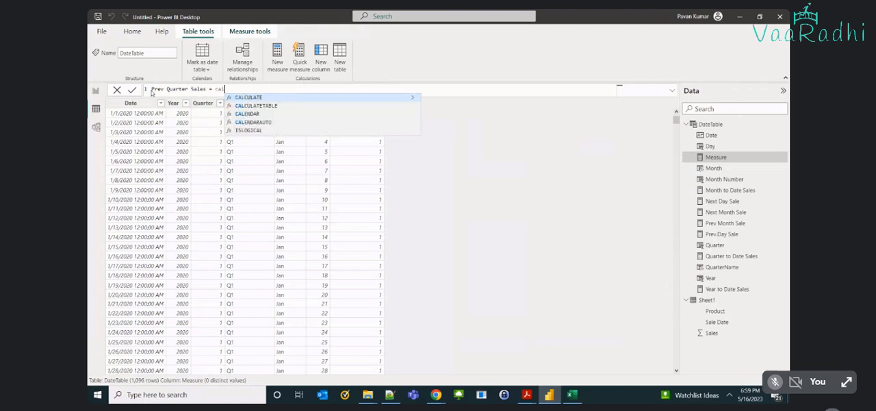
pyautogui.press('Tab')
# Enter sum(Sheet1[Sales]) as the CALCULATE expression of the Prev Quarter Sales formula.
pyautogui.write('su')
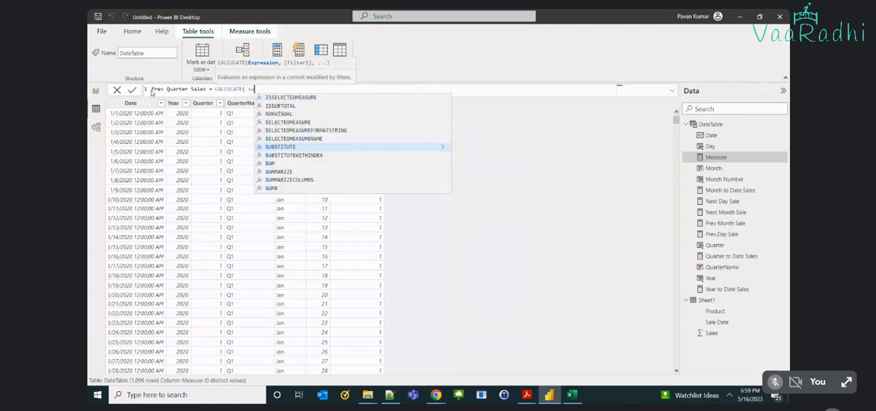
pyautogui.write('m(sa')
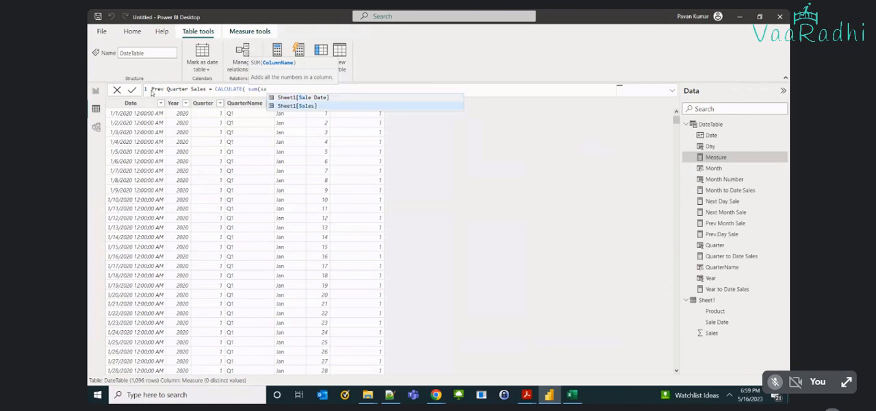
pyautogui.press('Tab')
pyautogui.write('), ')
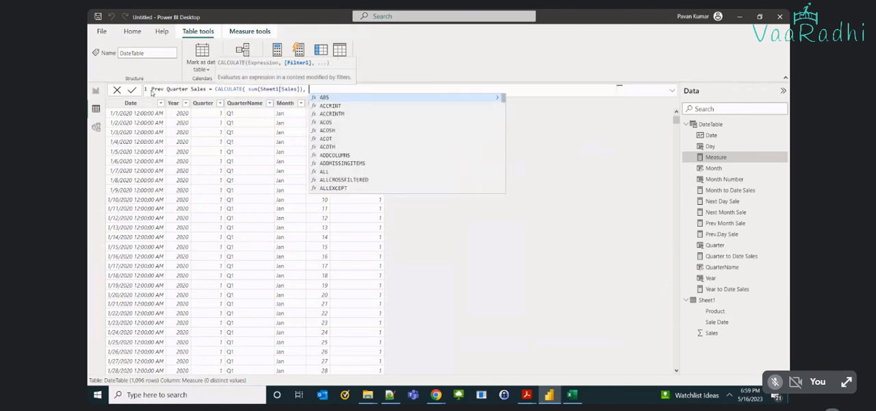
pyautogui.write('pre')
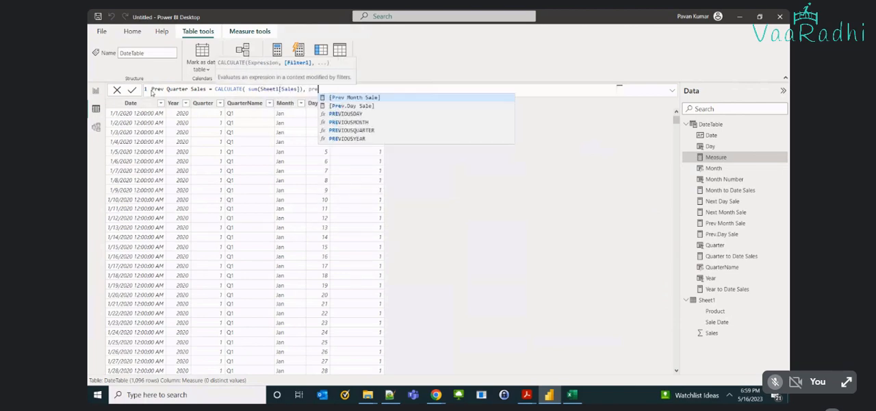
# Complete Prev Quarter Sales with the filter PREVIOUSQUARTER(DateTable[Date]) and commit the measure.
pyautogui.press('Down')
pyautogui.press('Down')
pyautogui.press('Down')
pyautogui.press('Down')
pyautogui.press('Tab')
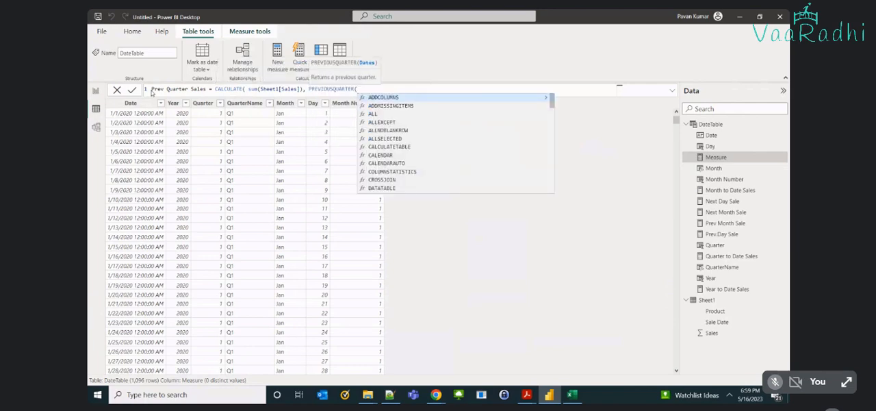
pyautogui.write('datetab')
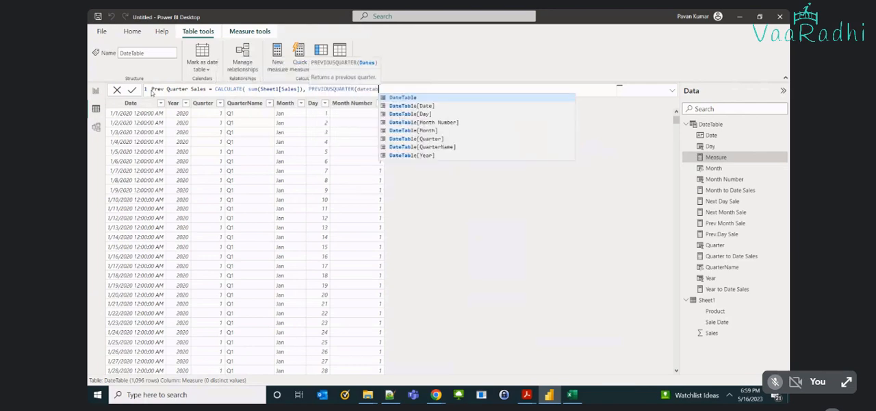
pyautogui.press('Down')
pyautogui.press('Tab')
pyautogui.write('))')
pyautogui.press('Return')
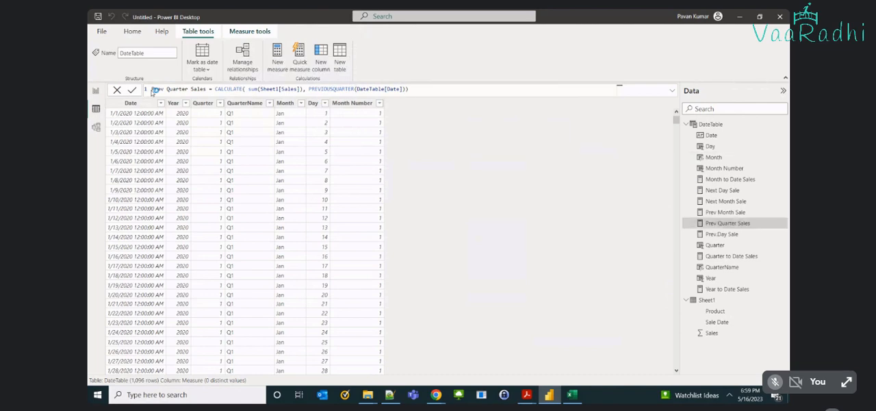
# Create another DateTable measure named Next Quarter Sale and open its formula with CALCULATE.
pyautogui.click(270, 66)
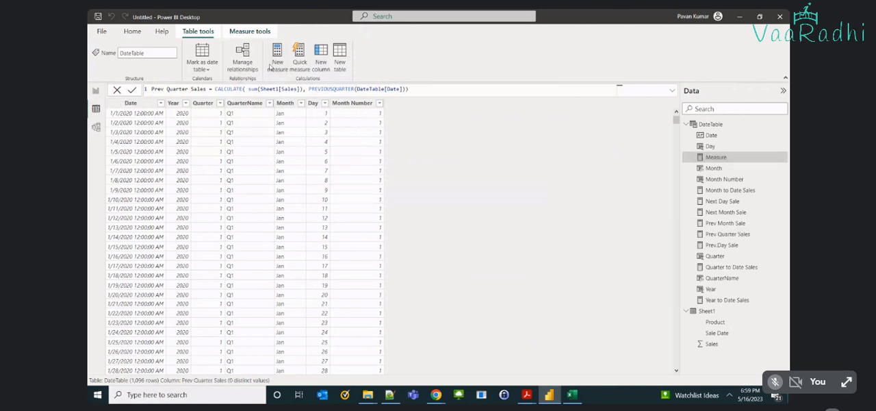
pyautogui.write('Next Quar')
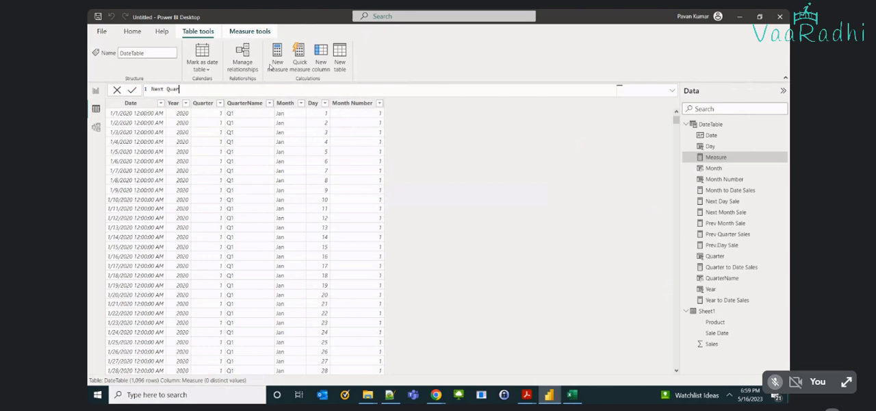
pyautogui.write('ter sale = CALCULATE(')
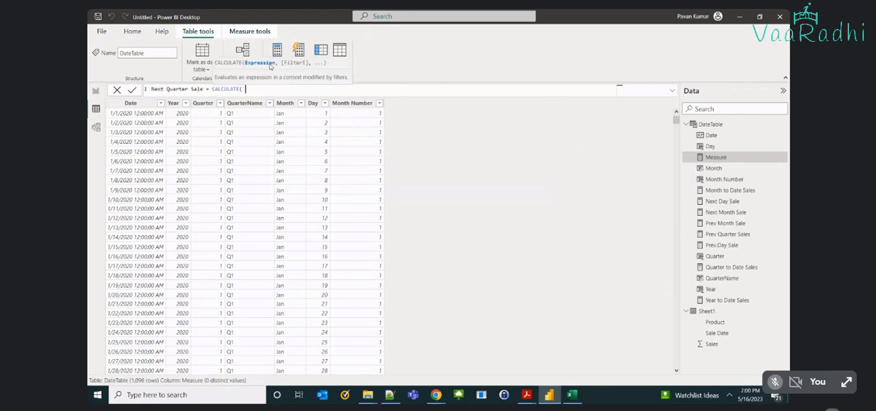
pyautogui.write('sum(sale')
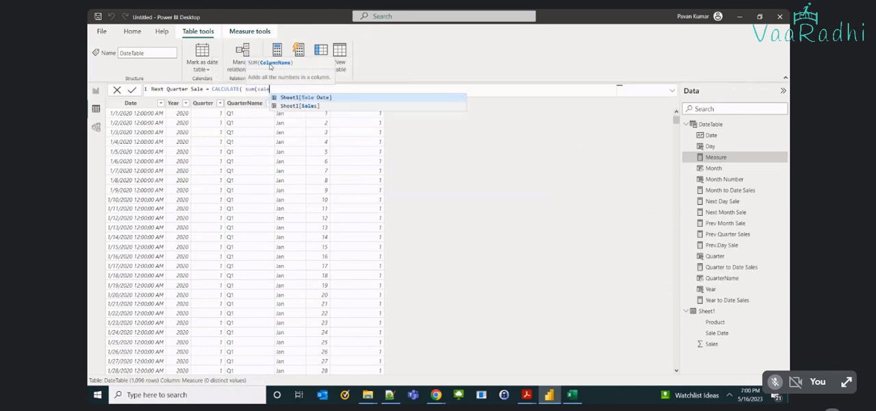
# Enter sum(Sheet1[Sales]) as the CALCULATE expression of the Next Quarter Sale formula.
pyautogui.press('Down')
pyautogui.press('Tab')
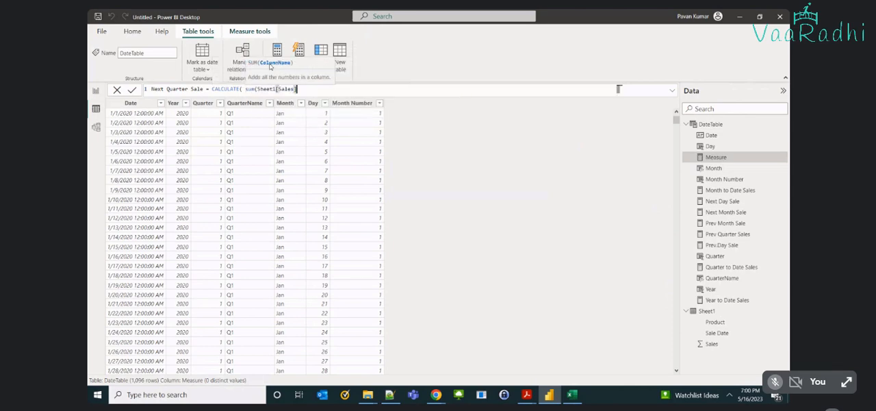
pyautogui.write('),')
pyautogui.press('BackSpace')
pyautogui.write(')')
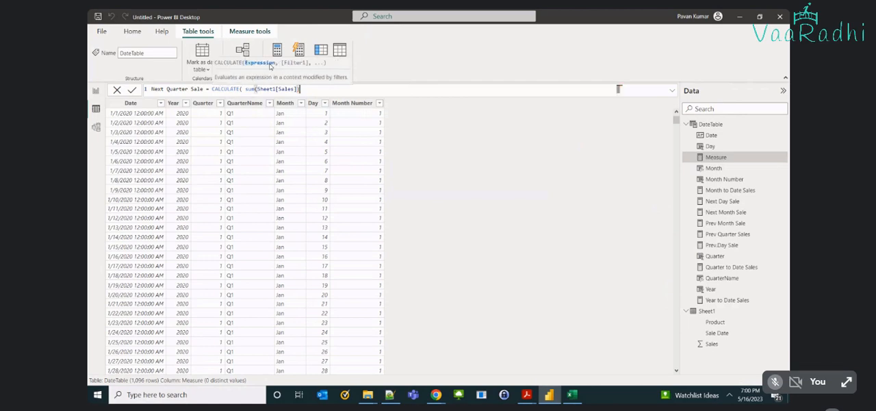
pyautogui.write(',')
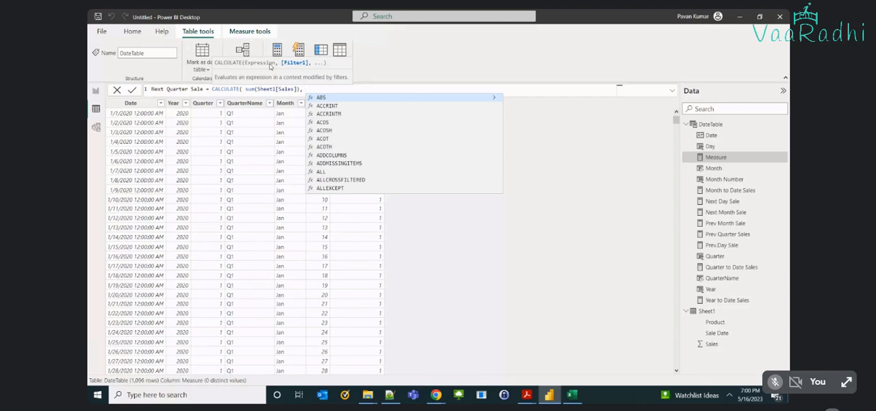
# Complete Next Quarter Sale with the filter NEXTQUARTER(DateTable[Date]) and commit the measure.
pyautogui.write('next')
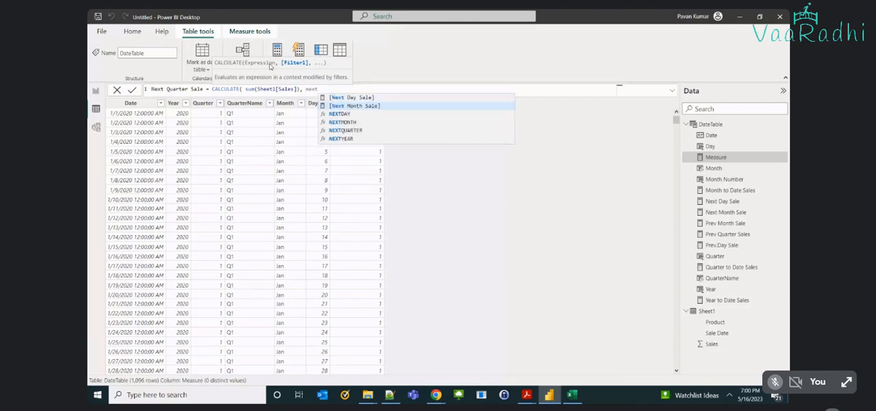
pyautogui.press('Down')
pyautogui.press('Down')
pyautogui.press('Down')
pyautogui.press('Tab')
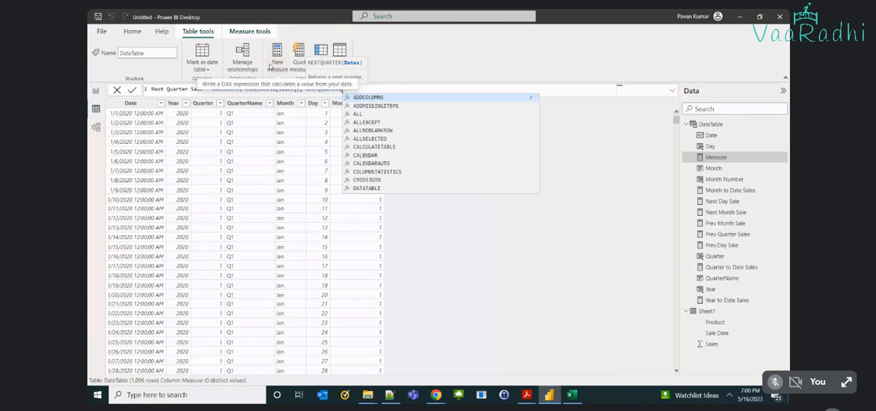
pyautogui.write('DateTable[Date]')
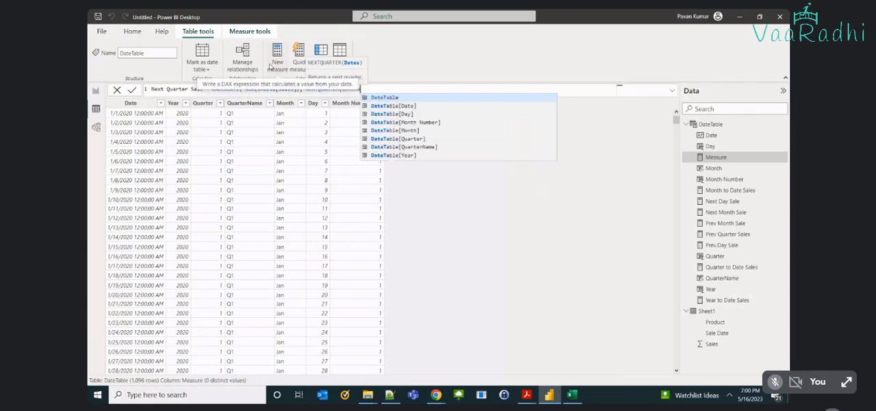
pyautogui.press('Down')
pyautogui.press('Tab')
pyautogui.write('))')
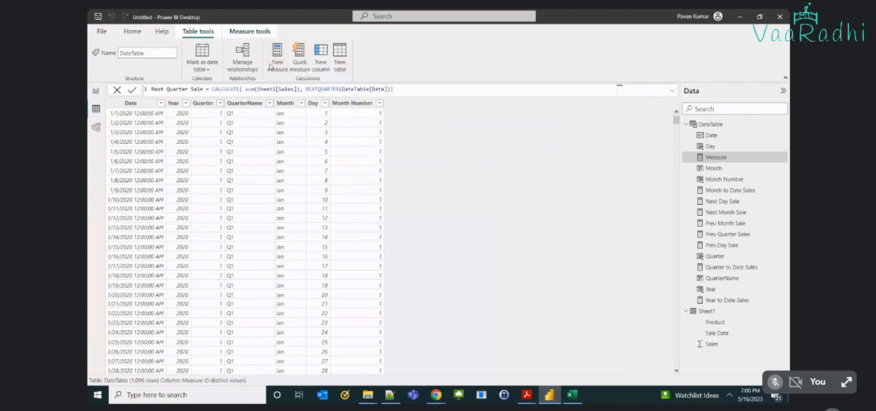
pyautogui.press('Return')
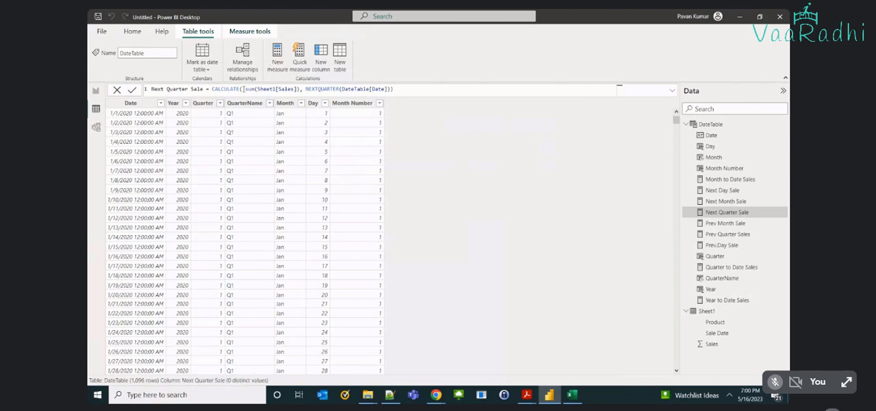
# Highlight the sum(Sheet1[Sales]) expression in the Next Quarter Sale formula, and return to the report's quarterly table.
pyautogui.moveTo(244, 89); pyautogui.dragTo(301, 89)
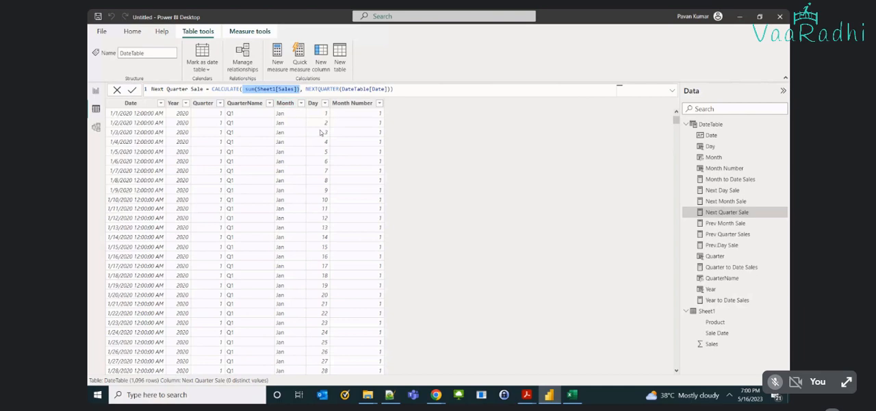
pyautogui.click(97, 94)
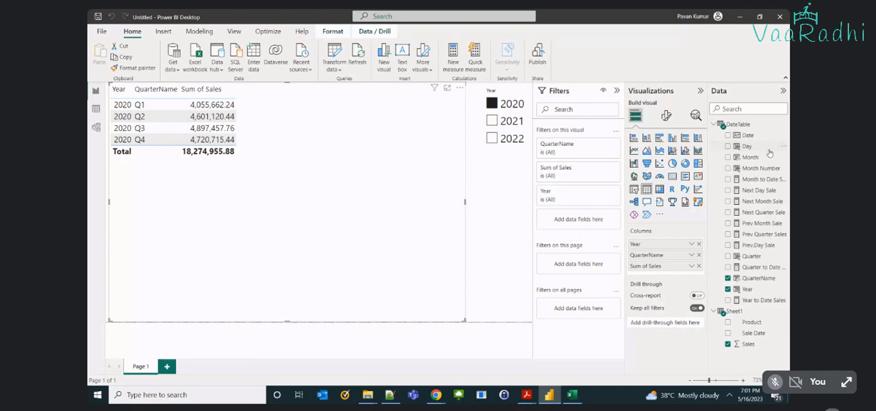
# Add Prev Quarter Sales and Next Quarter Sale to the 2020 quarterly table, and check the first sale date in the Excel source sheet.
pyautogui.click(728, 234)
pyautogui.click(729, 212)
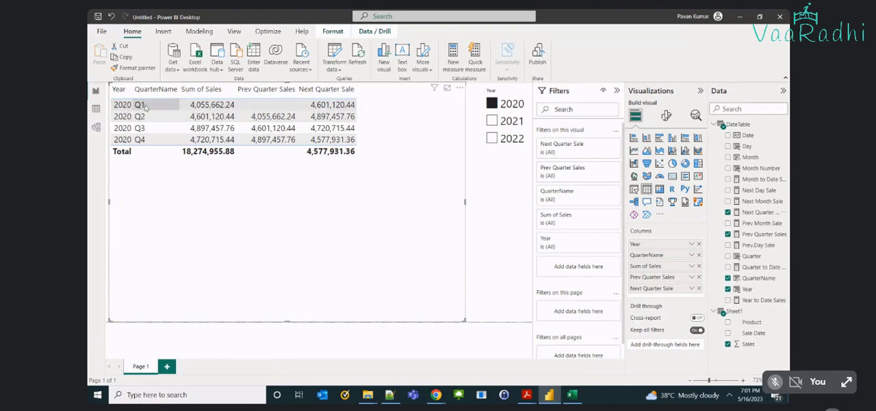
pyautogui.click(571, 394)
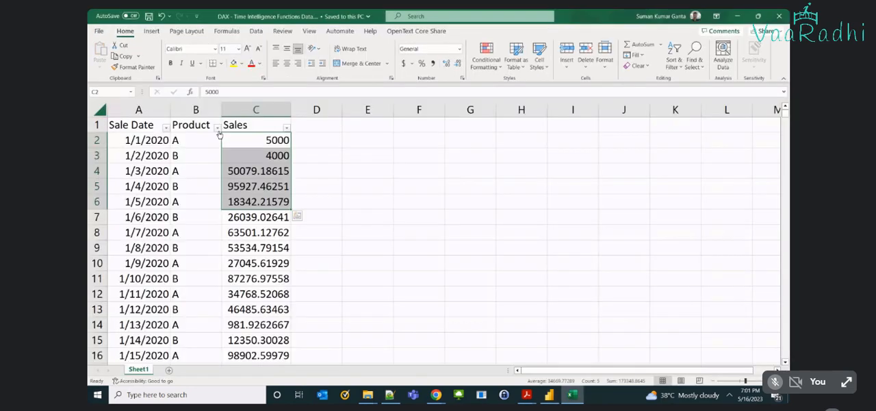
pyautogui.click(149, 146)
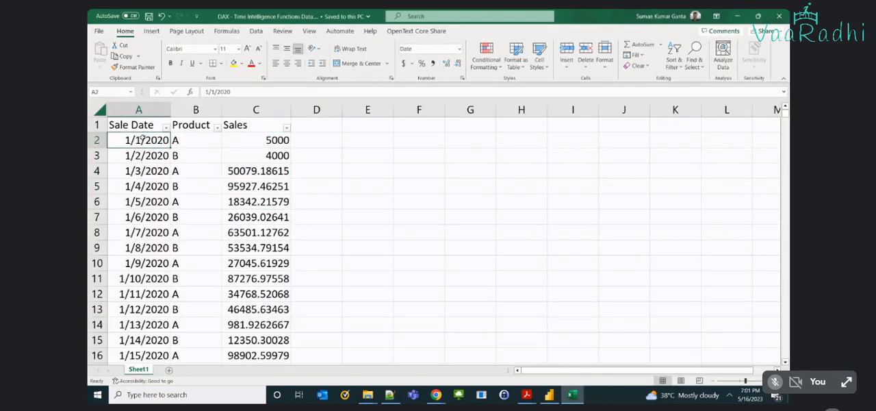
pyautogui.hotkey('alt', 'Tab')
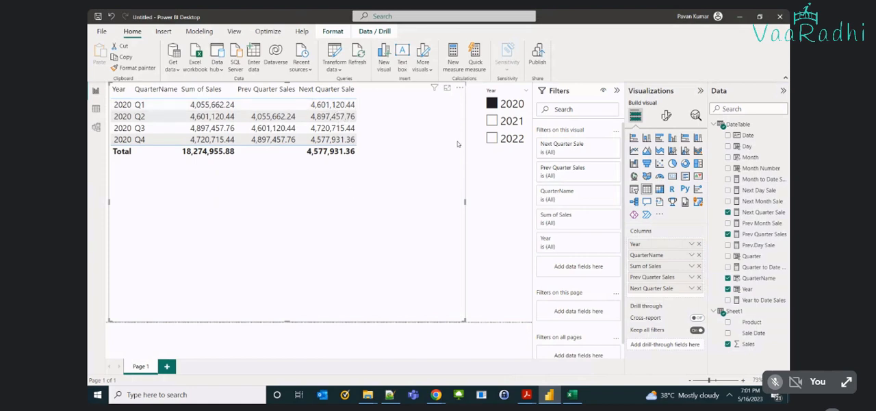
# Extend the Year slicer selection to include 2021 and 2022 alongside 2020.
pyautogui.click(492, 121)
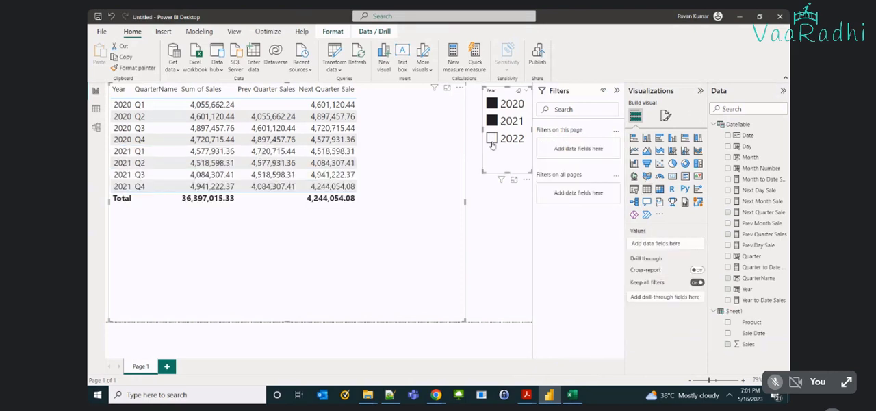
pyautogui.click(491, 139)
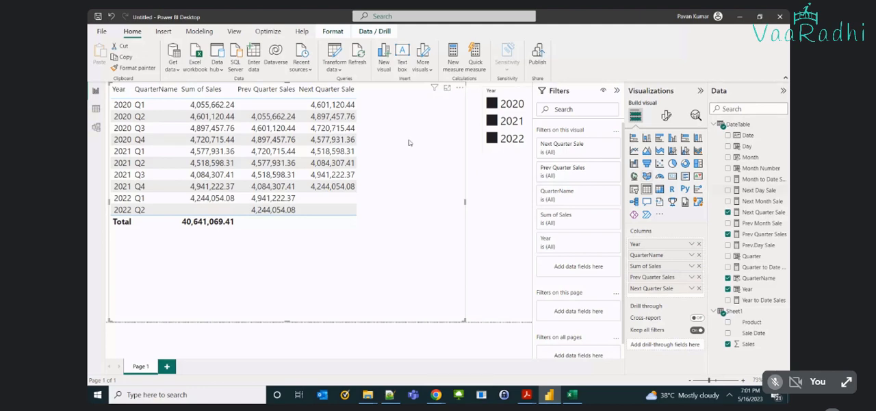
# Create a DateTable measure named Next year Sale and open its formula with CALCULATE.
pyautogui.click(96, 108)
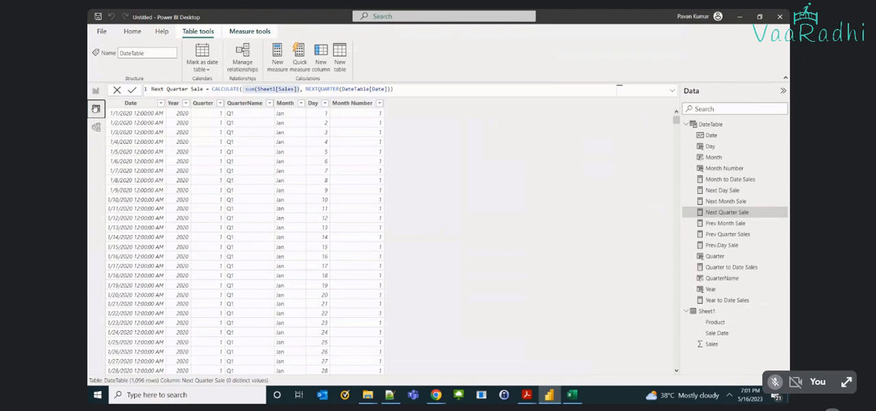
pyautogui.click(273, 63)
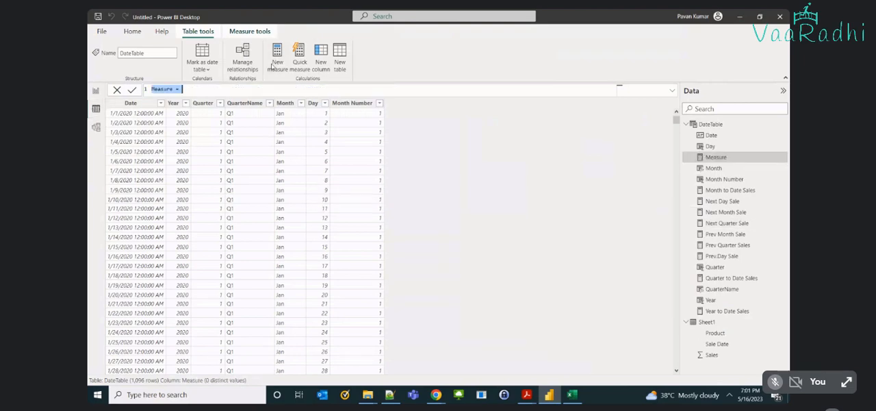
pyautogui.write('Next year Sale = calc')
pyautogui.press('Tab')
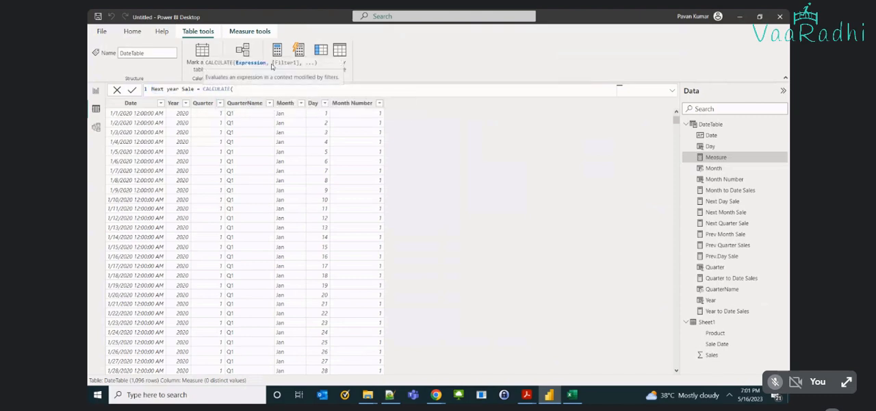
# Enter sum(Sheet1[Sales]) as the CALCULATE expression of the Next year Sale formula, replacing the mistakenly picked Sale Date column.
pyautogui.write('sum(sa')
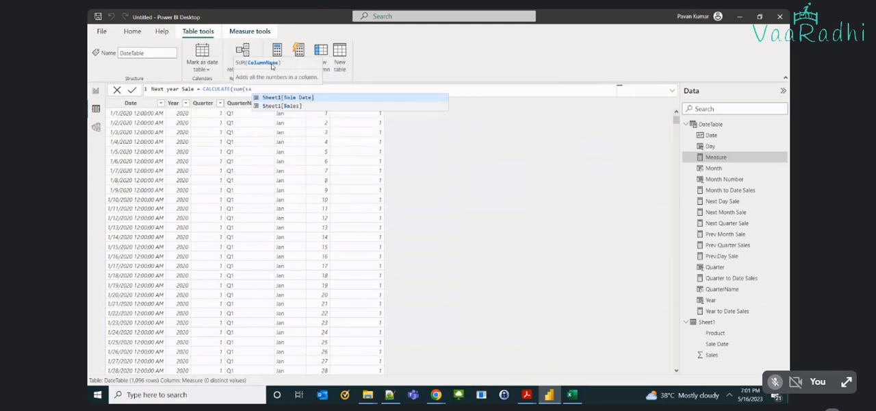
pyautogui.press('Tab')
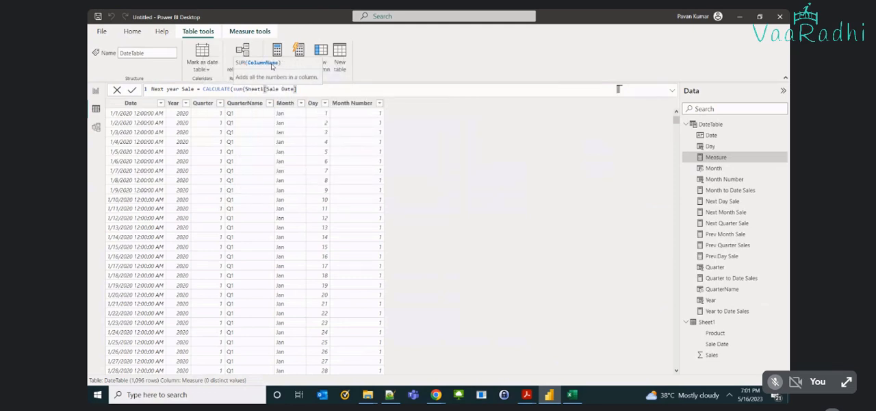
pyautogui.hotkey('shift', 'End')
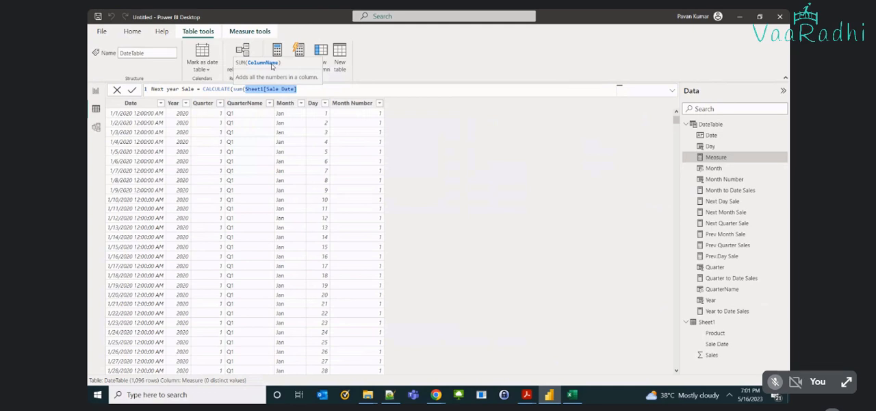
pyautogui.write('sal')
pyautogui.press('Tab')
pyautogui.write(')')
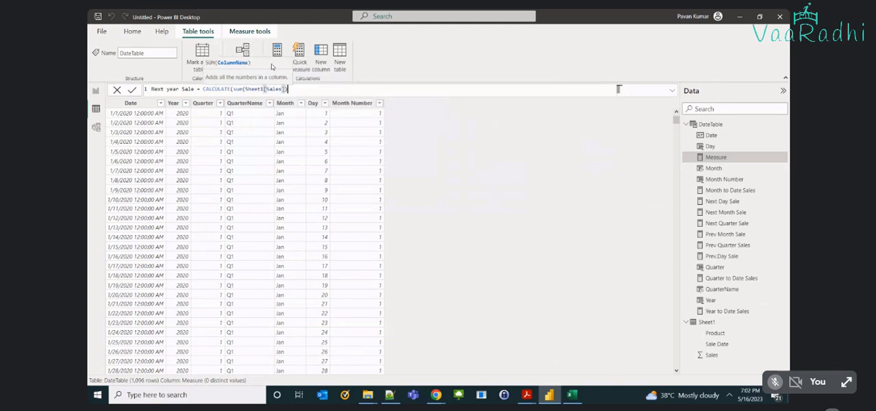
pyautogui.write(', ')
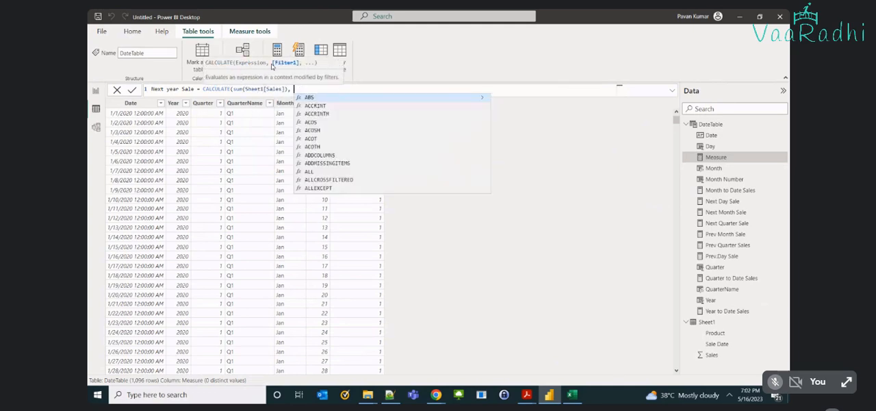
pyautogui.write('ne')
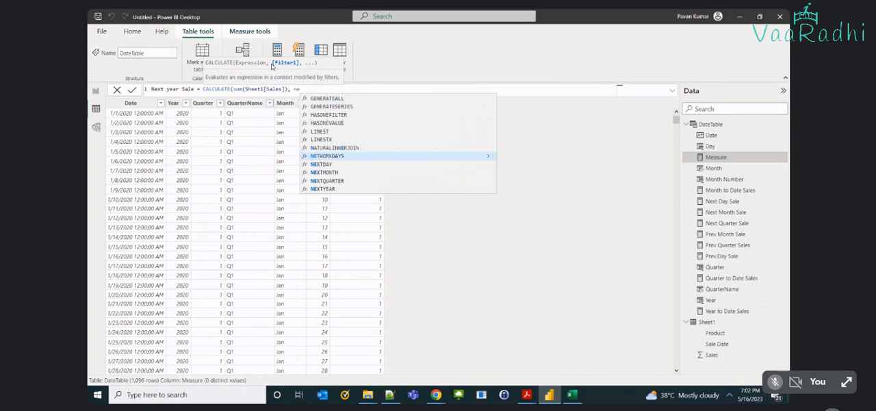
# Add the NEXTYEAR function as the CALCULATE filter in the Next year Sale formula.
pyautogui.press('Down')
pyautogui.press('Down')
pyautogui.press('Down')
pyautogui.press('Down')
pyautogui.press('Down')
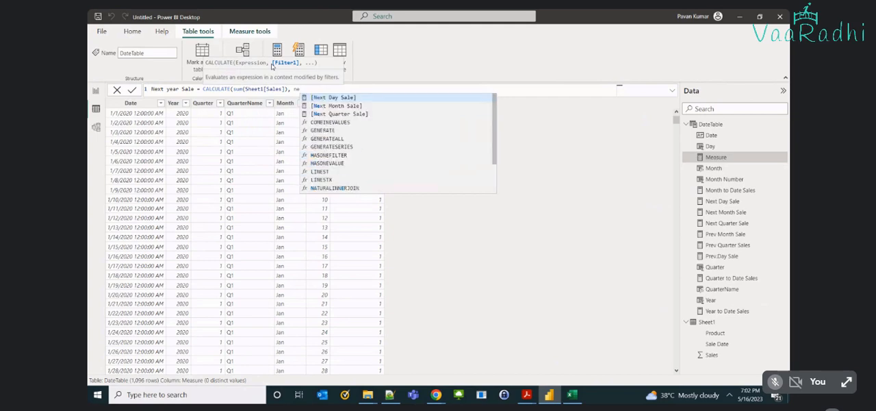
pyautogui.press('Up')
pyautogui.press('Tab')
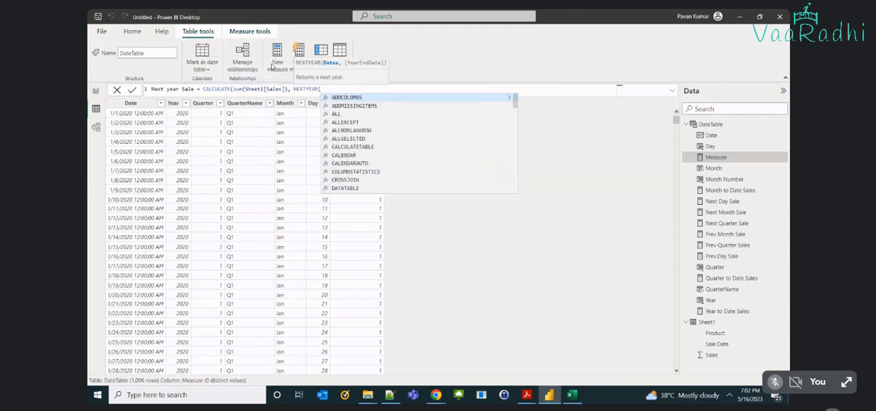
# Give NEXTYEAR the DateTable[Date] column, close the parentheses and commit the Next year Sale measure.
pyautogui.write('da')
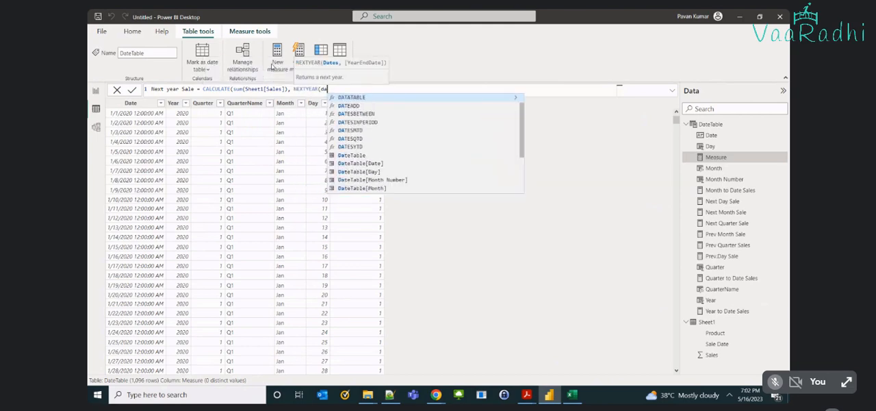
pyautogui.press('Down')
pyautogui.press('Down')
pyautogui.press('Down')
pyautogui.press('Down')
pyautogui.press('Down')
pyautogui.press('Down')
pyautogui.press('Down')
pyautogui.press('Down')
pyautogui.press('Tab')
pyautogui.write('))')
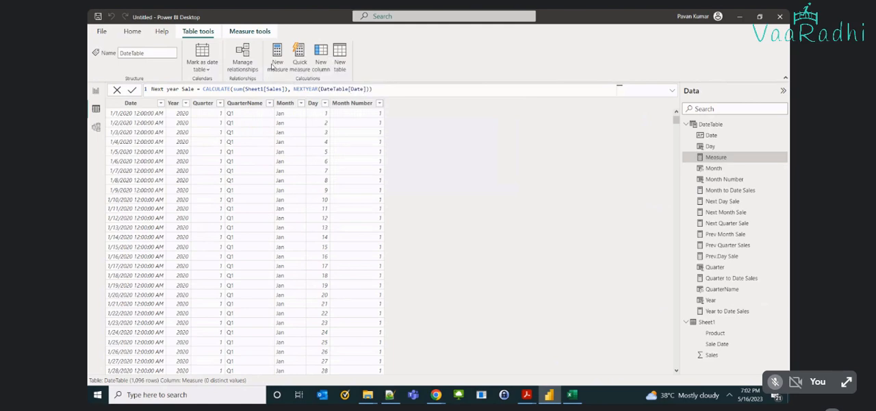
pyautogui.press('Return')
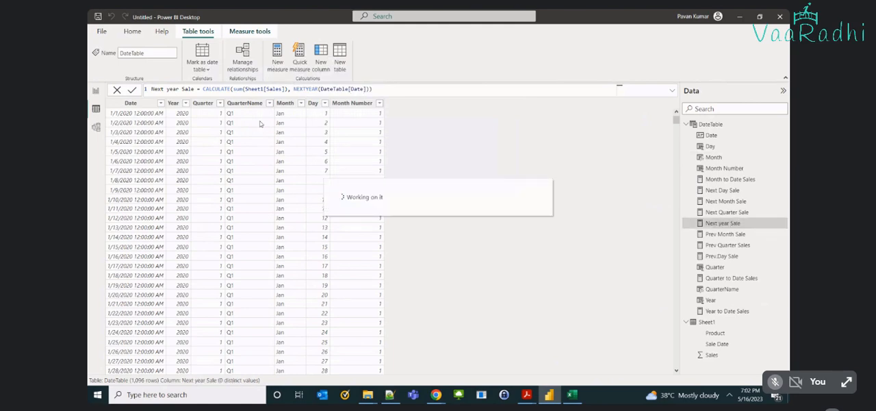
# Create another DateTable measure named Prev year Sale and start its formula with CALCULATE and a sum.
pyautogui.click(277, 57)
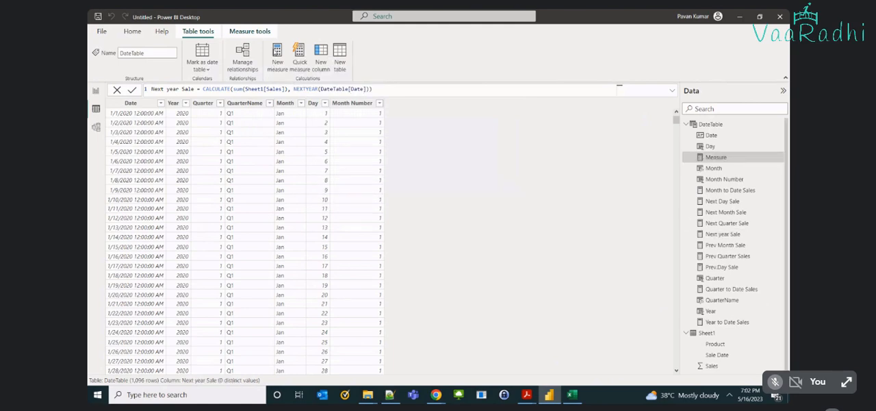
pyautogui.write('P')
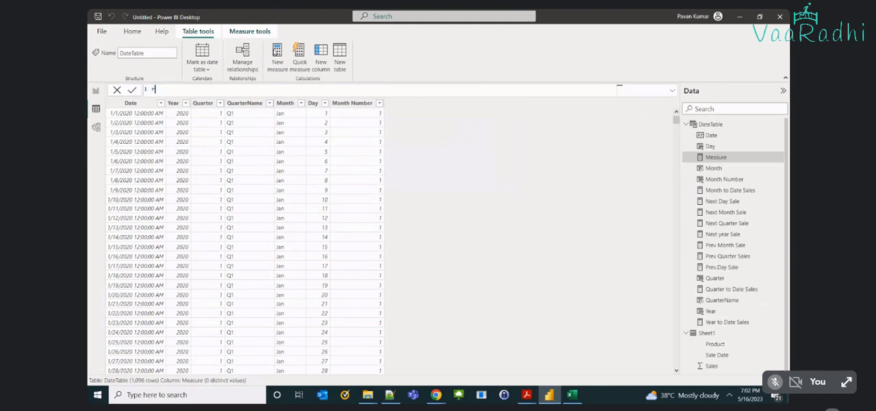
pyautogui.write('rev year Sale = CALCULATE( sum(sa')
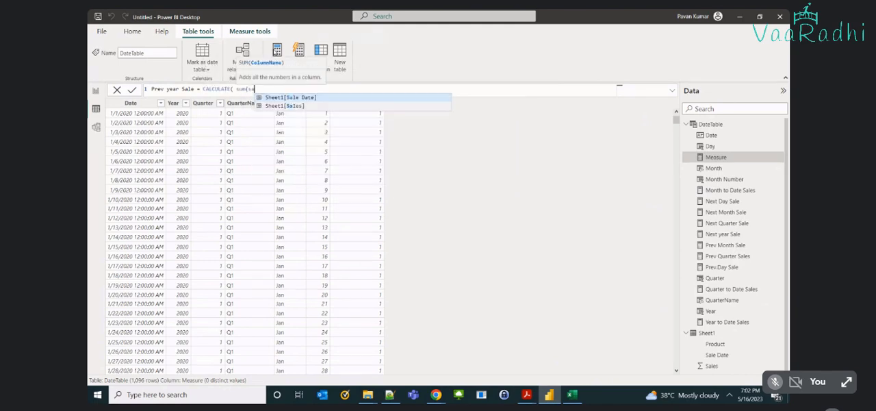
pyautogui.write(';')
# Complete the CALCULATE expression of the Prev year Sale formula as sum(Sheet1[Sales]).
pyautogui.press('BackSpace')
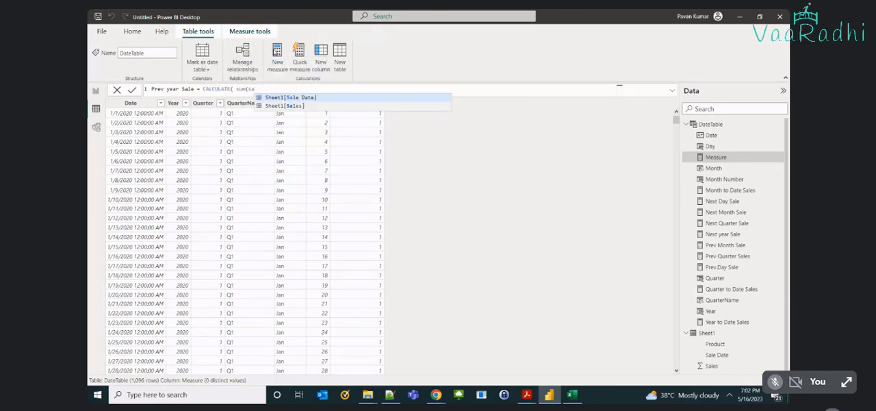
pyautogui.press('Down')
pyautogui.press('Tab')
pyautogui.write('), ')
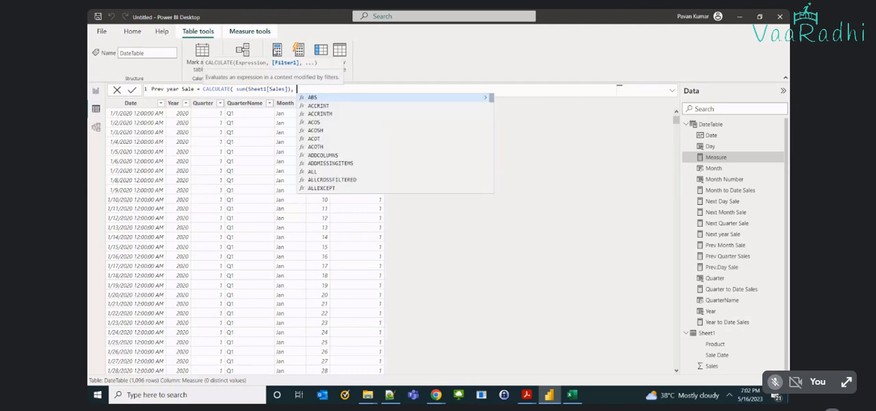
pyautogui.write('prev')
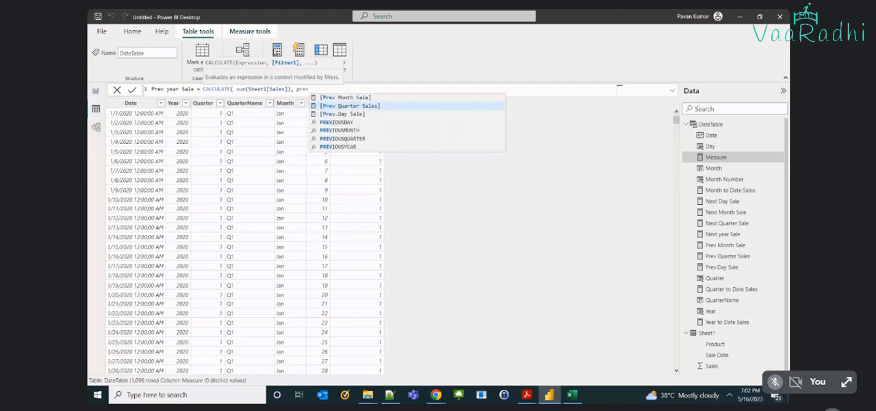
# Add the PREVIOUSYEAR function as the CALCULATE filter in the Prev year Sale formula.
pyautogui.press('Down')
pyautogui.press('Down')
pyautogui.press('Down')
pyautogui.press('Down')
pyautogui.press('Down')
pyautogui.press('Tab')
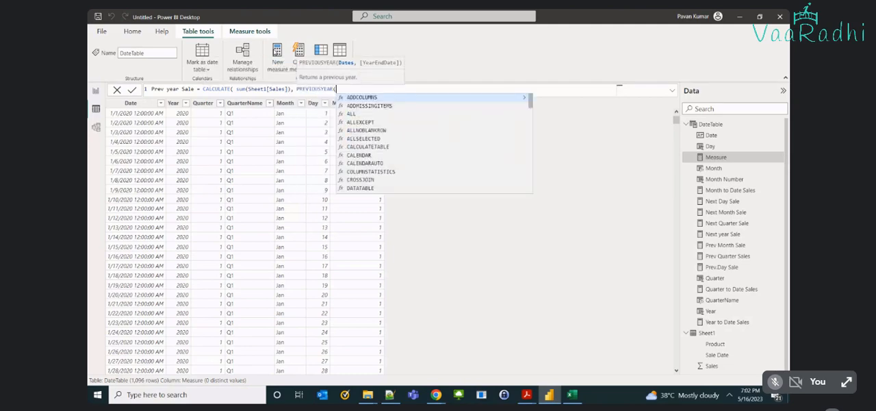
# Give PREVIOUSYEAR the DateTable[Date] column, close the parentheses and commit the Prev year Sale measure.
pyautogui.write('date')
pyautogui.press('Down')
pyautogui.press('Down')
pyautogui.press('Down')
pyautogui.press('Down')
pyautogui.press('Down')
pyautogui.press('Down')
pyautogui.press('Down')
pyautogui.press('Tab')
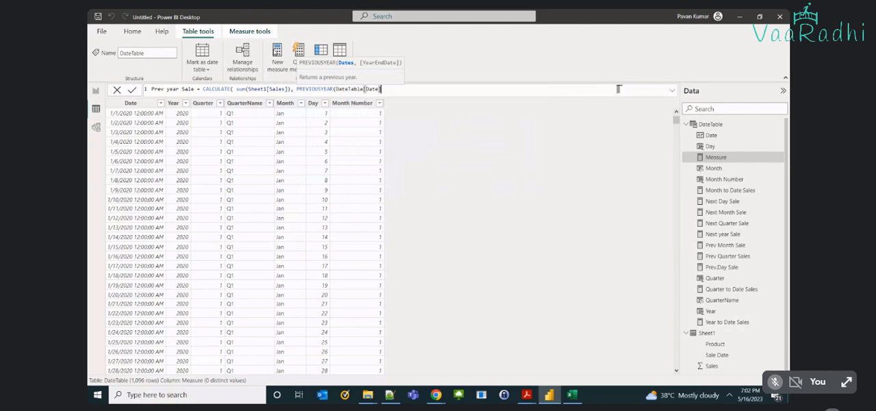
pyautogui.write('))')
pyautogui.press('Return')
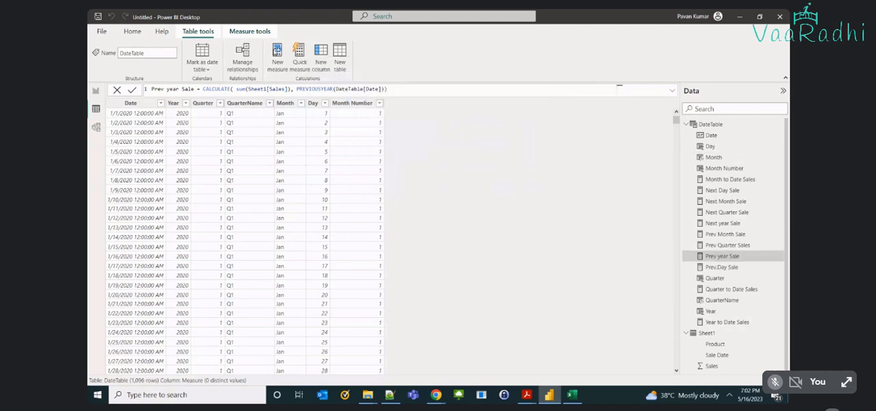
# Remove Next Quarter Sale, Prev Quarter Sales and QuarterName from the report's table visual.
pyautogui.click(97, 92)
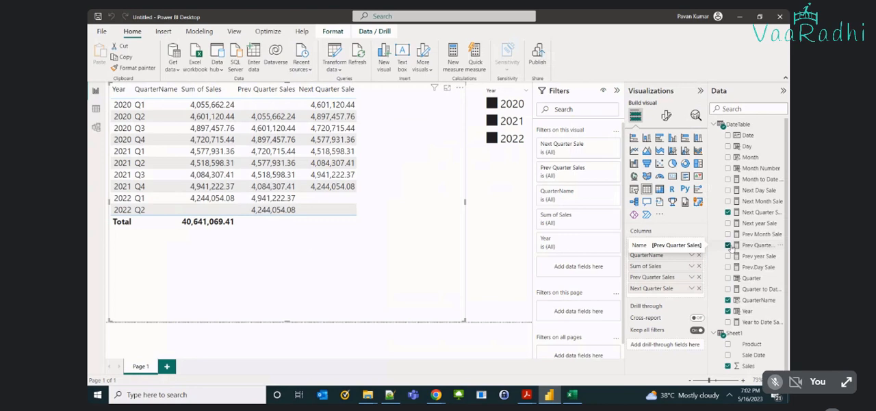
pyautogui.click(727, 212)
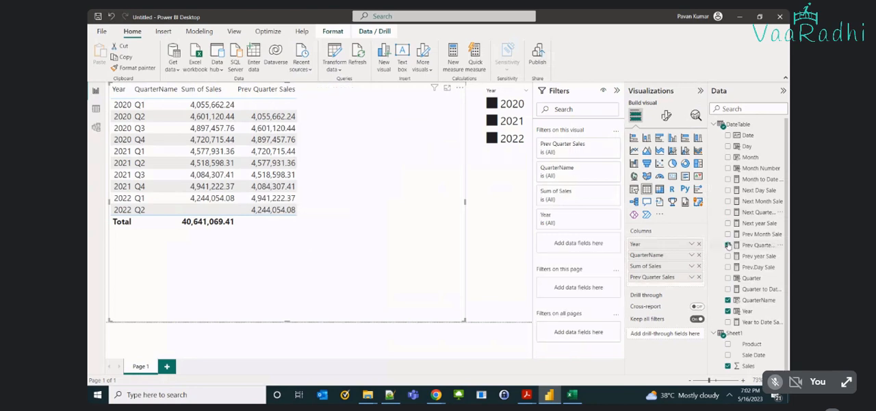
pyautogui.click(727, 245)
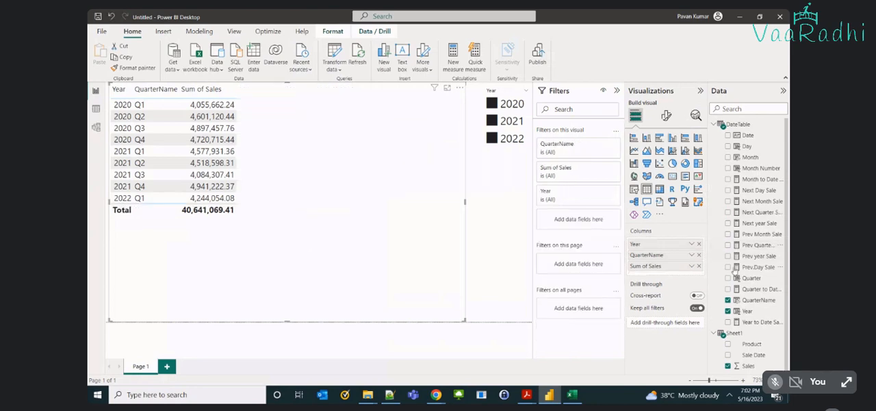
pyautogui.click(728, 299)
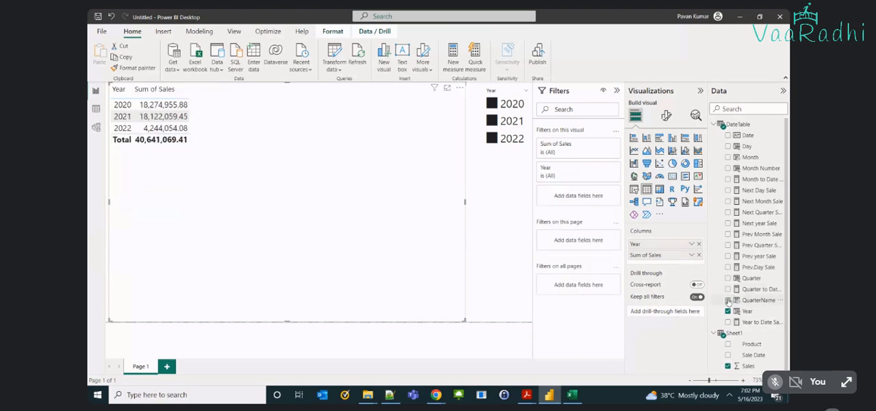
# Add the Prev year Sale and Next year Sale measures to the yearly sales table.
pyautogui.click(729, 256)
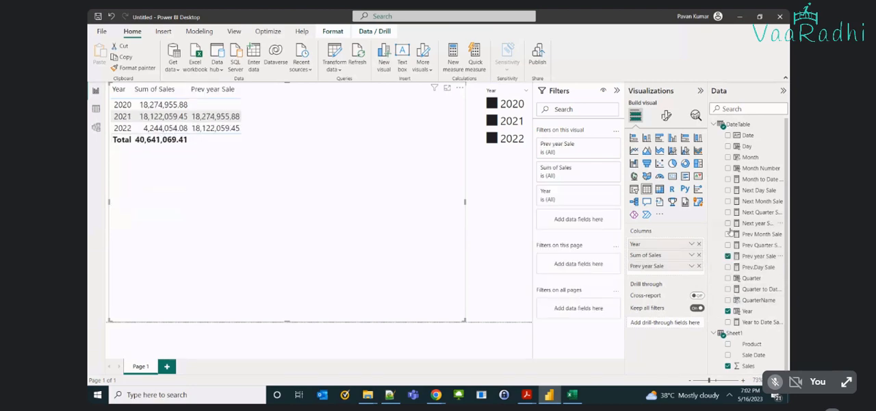
pyautogui.click(728, 223)
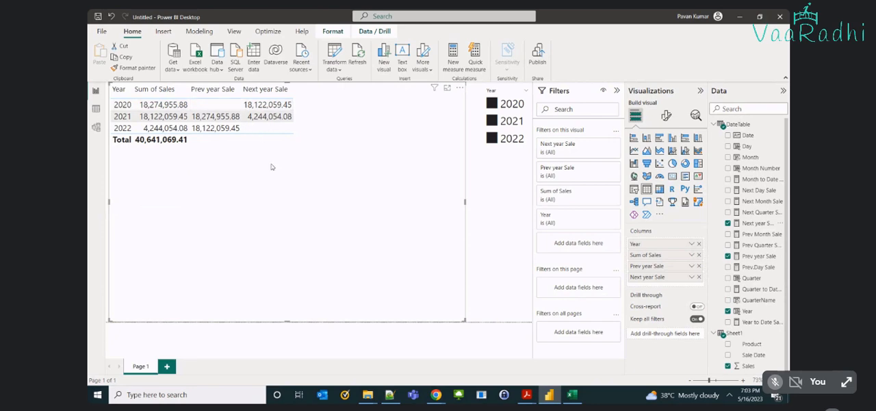
# Create a new measure in DateTable and name it Same period.
pyautogui.click(96, 110)
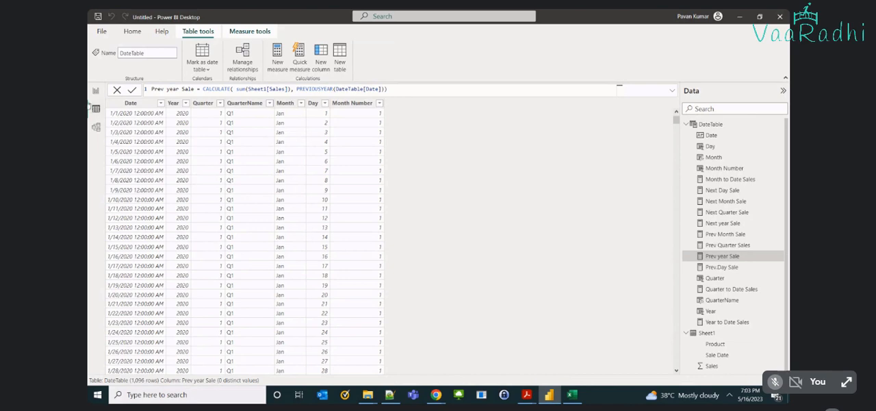
pyautogui.click(96, 90)
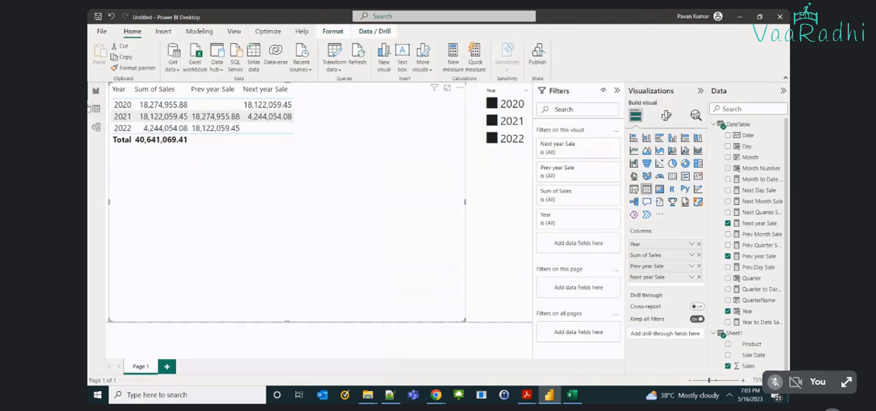
pyautogui.click(96, 108)
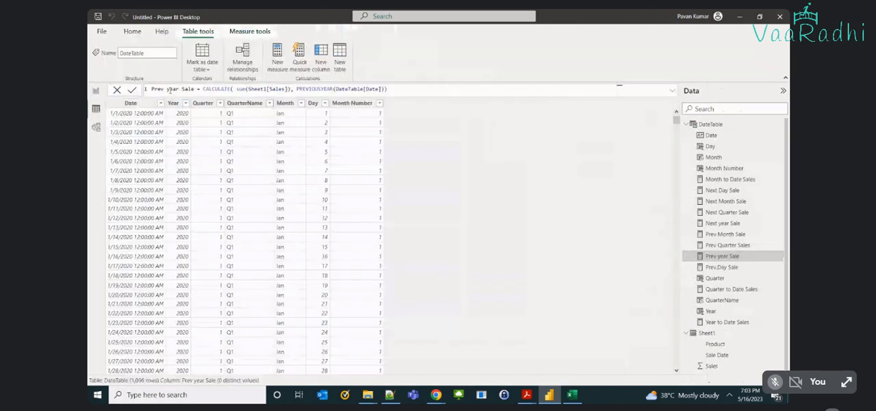
pyautogui.click(278, 62)
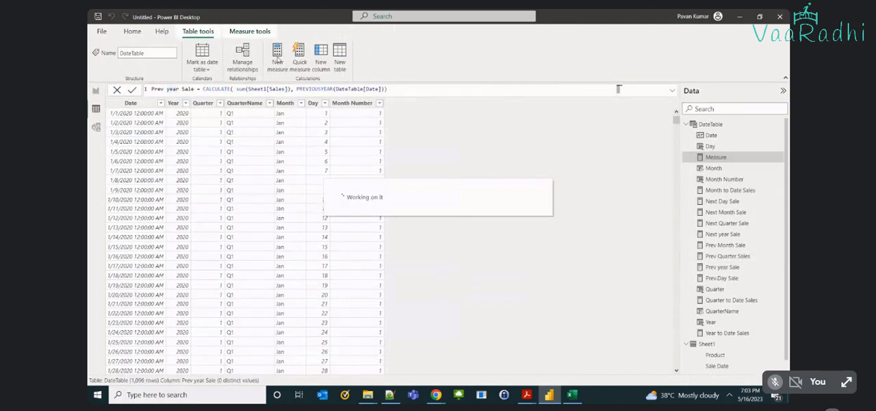
pyautogui.write('sam')
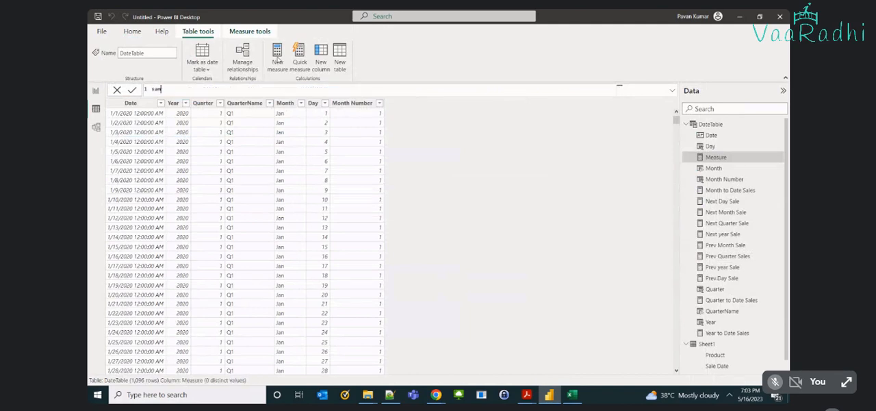
pyautogui.press('BackSpace')
pyautogui.press('BackSpace')
pyautogui.press('BackSpace')
pyautogui.write('Same perido')
pyautogui.press('BackSpace')
pyautogui.press('BackSpace')
pyautogui.write('od = cal')
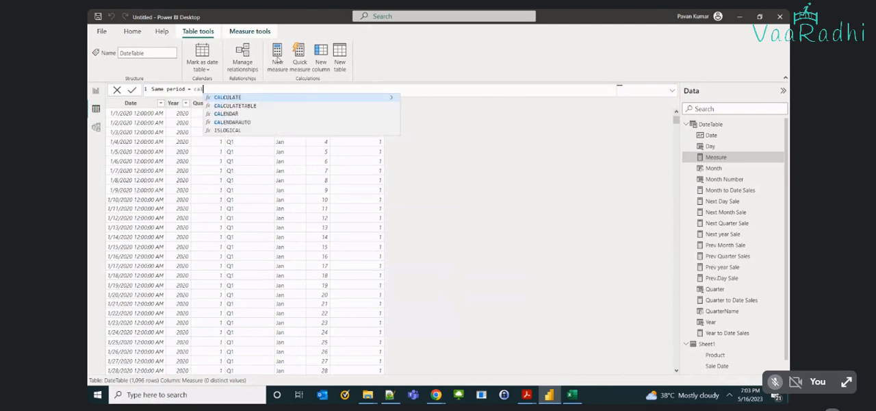
# Start the Same period formula with CALCULATE over the sum of Sheet1[Sales].
pyautogui.press('Tab')
pyautogui.write('sum(s')
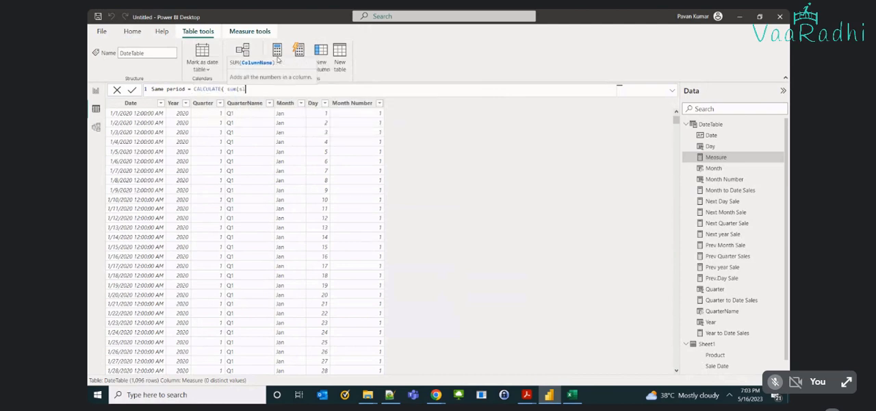
pyautogui.press('Down')
pyautogui.press('Down')
pyautogui.press('Down')
pyautogui.press('Tab')
pyautogui.write('), ')
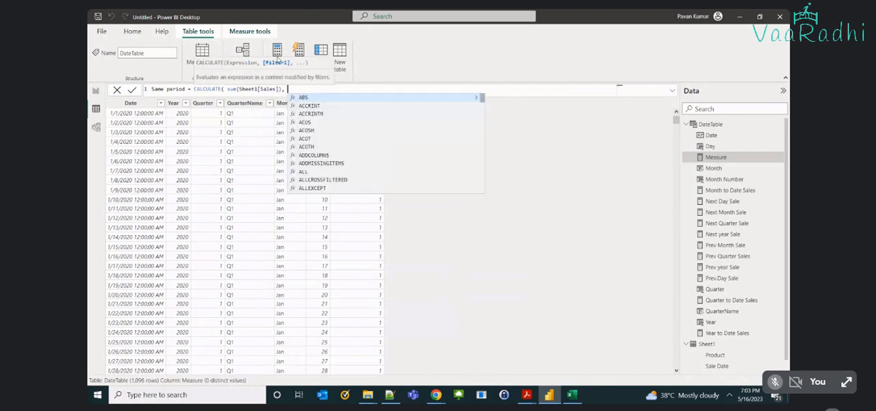
pyautogui.write('su')
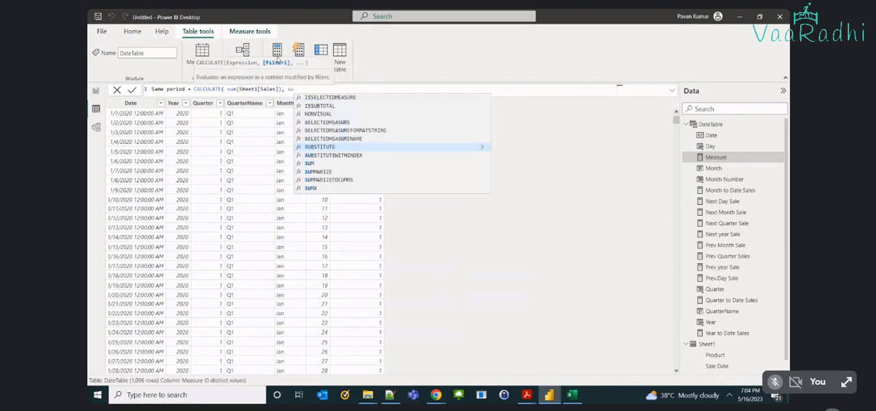
# Add SAMEPERIODLASTYEAR on DateTable[Date] as the filter, close the parentheses and commit the Same period measure.
pyautogui.press('BackSpace')
pyautogui.press('Tab')
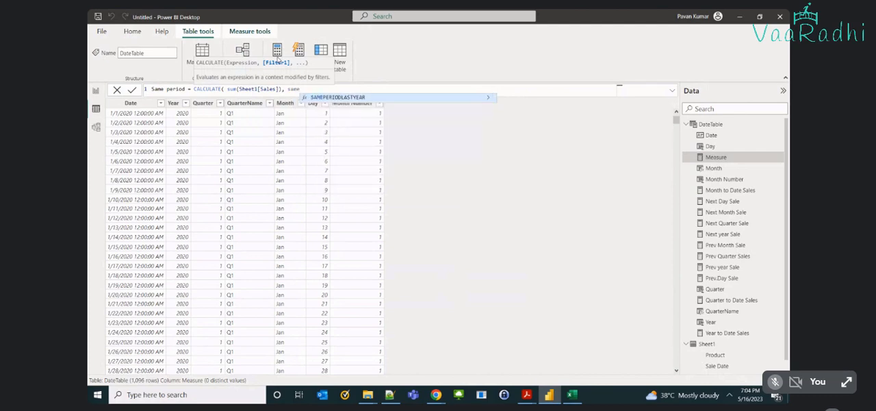
pyautogui.write('datet')
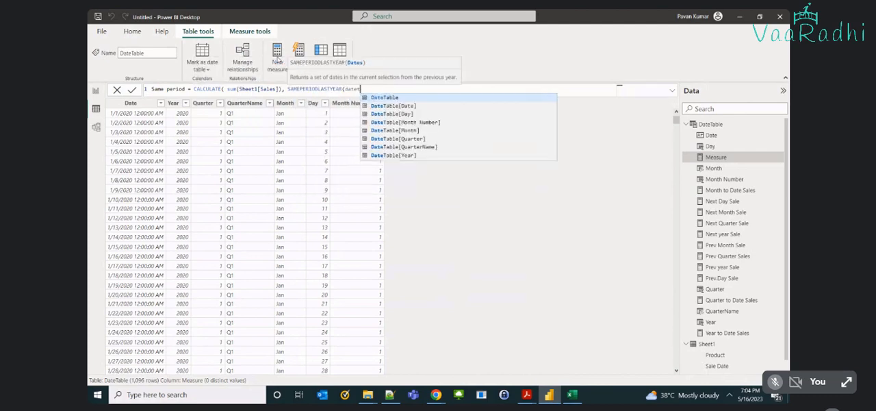
pyautogui.press('Tab')
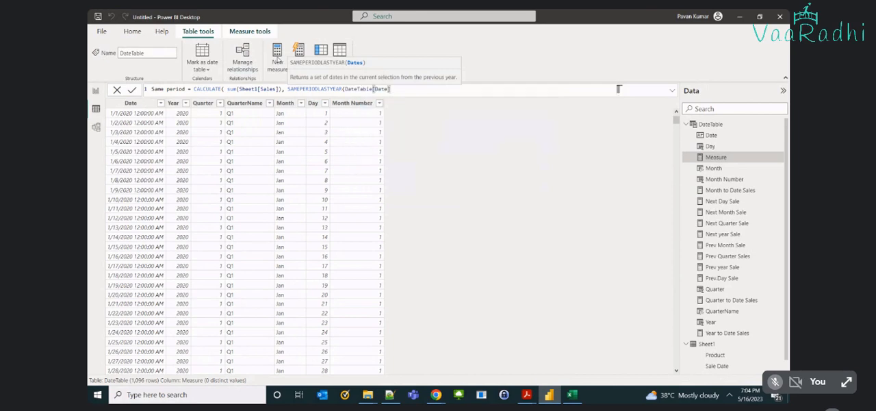
pyautogui.write('))')
pyautogui.press('Return')
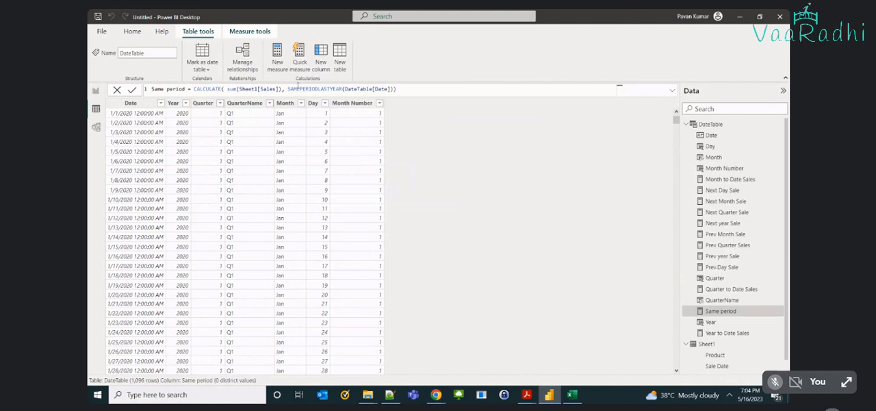
# Return to the report and remove Prev year Sale and Next year Sale from the yearly sales table.
pyautogui.click(97, 91)
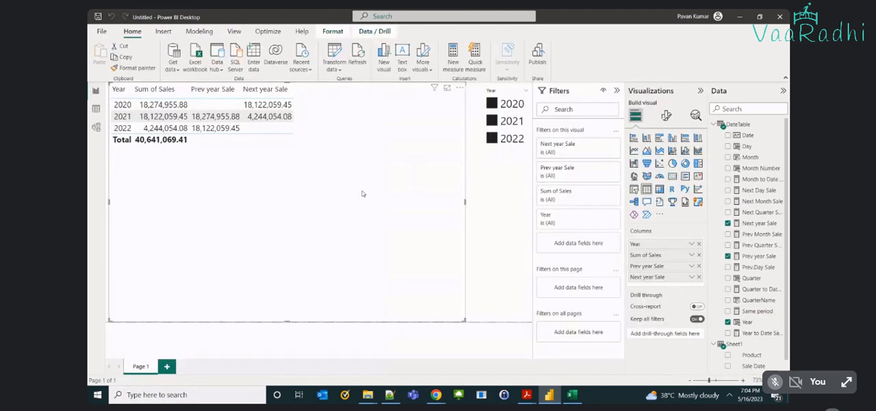
pyautogui.click(727, 255)
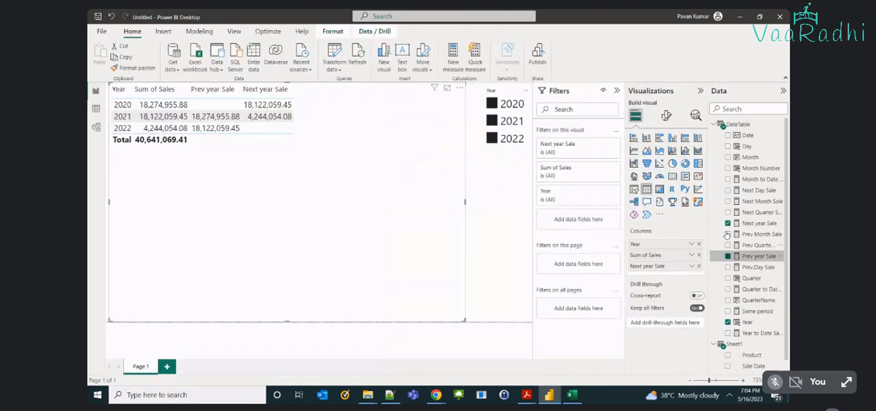
pyautogui.click(728, 223)
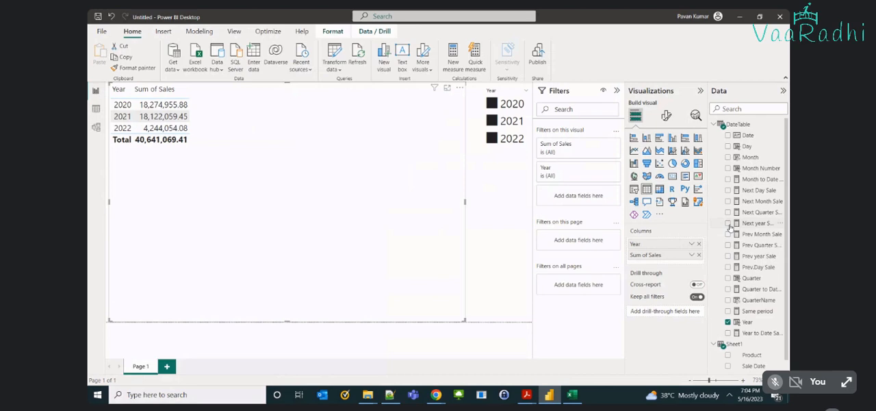
# Narrow the Year slicer to 2021 only and reselect 2022 and 2020.
pyautogui.click(507, 150)
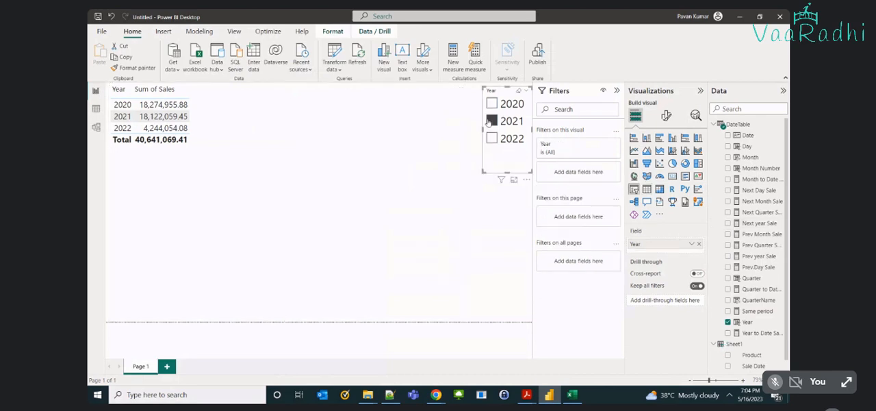
pyautogui.click(490, 121)
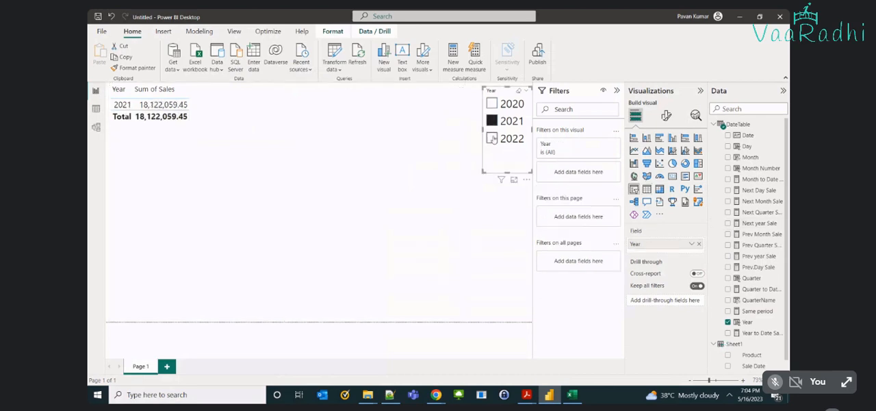
pyautogui.keyDown('ctrl'); pyautogui.click(492, 138); pyautogui.keyUp('ctrl')
pyautogui.keyDown('ctrl'); pyautogui.click(491, 104); pyautogui.keyUp('ctrl')
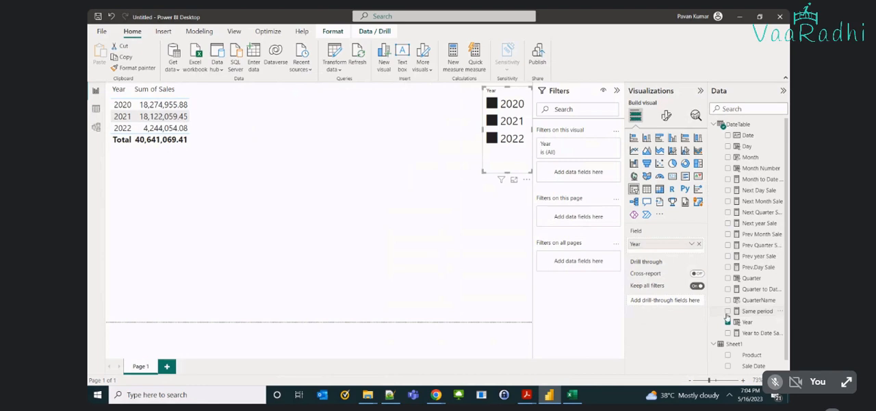
# Add the Same period and Prev year Sale measures to the yearly sales table.
pyautogui.click(459, 237)
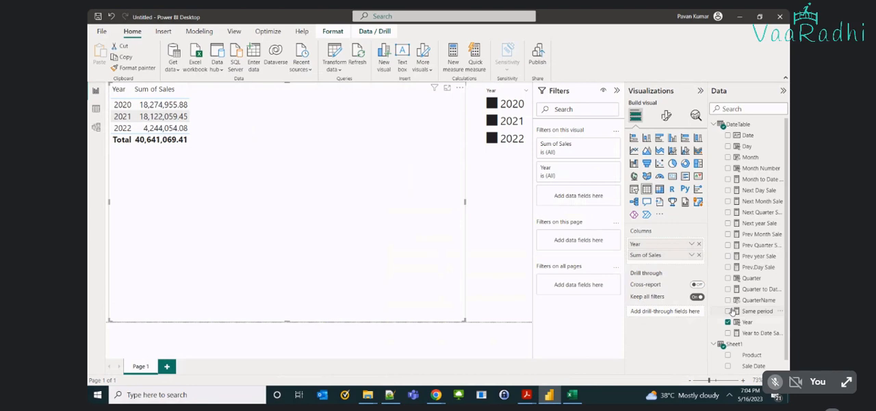
pyautogui.click(729, 311)
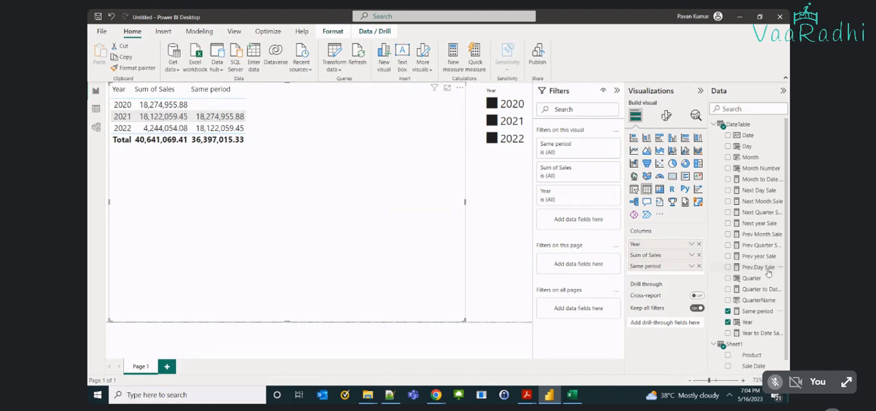
pyautogui.click(728, 256)
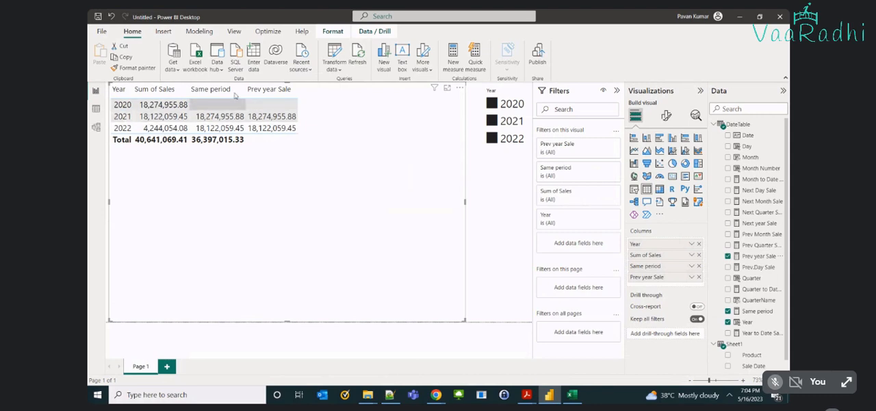
# Examine the SAMEPERIODLASTYEAR function in the Same period formula and compare that measure with Prev year Sale in the table.
pyautogui.click(758, 311)
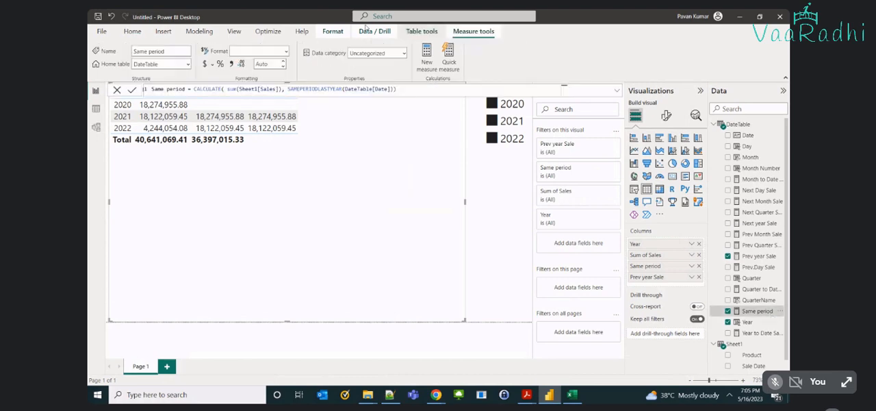
pyautogui.doubleClick(295, 89)
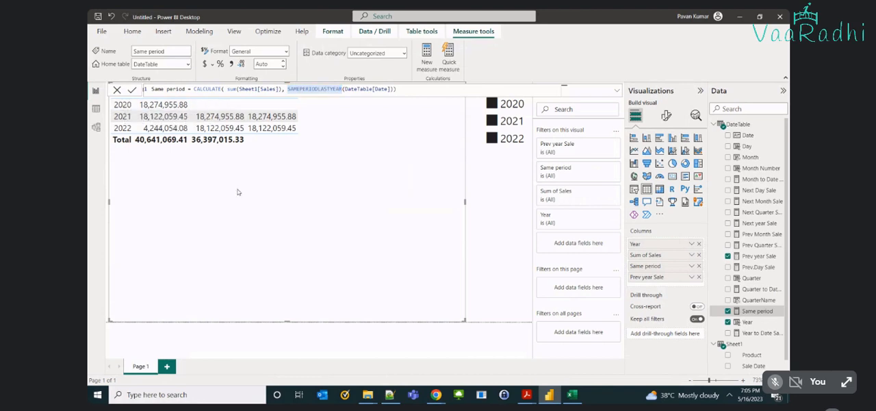
pyautogui.click(329, 125)
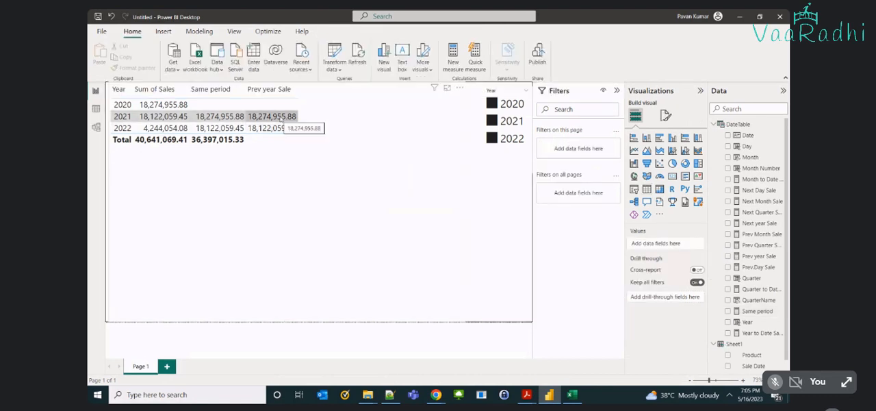
pyautogui.click(284, 151)
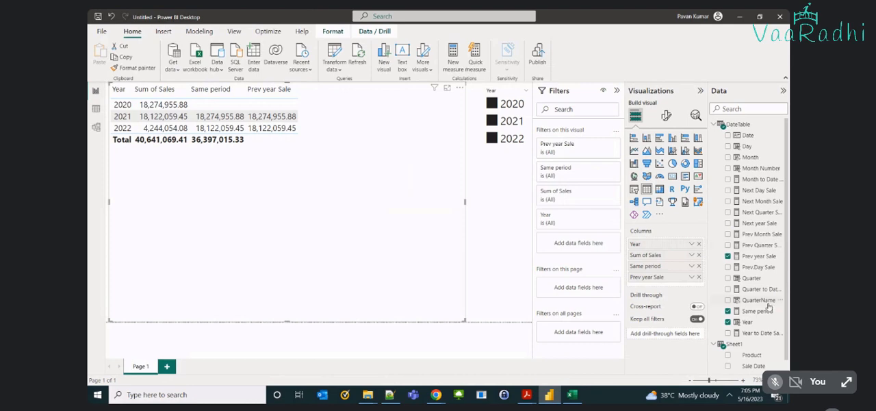
# Replace Prev year Sale with QuarterName in the table and place QuarterName directly after Year.
pyautogui.click(728, 255)
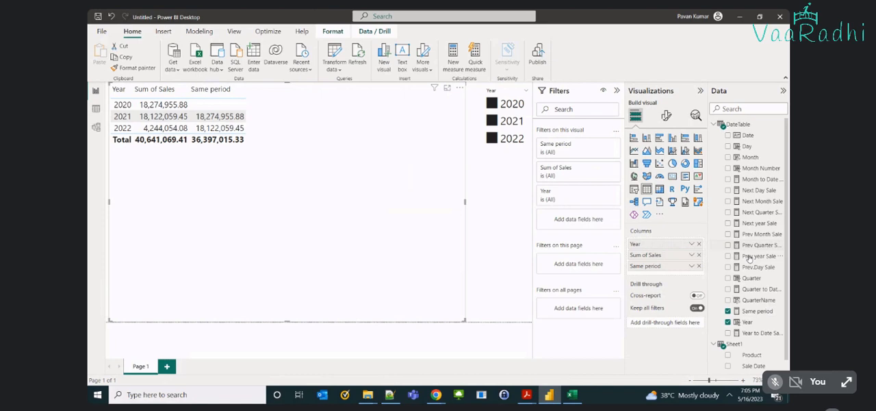
pyautogui.click(728, 300)
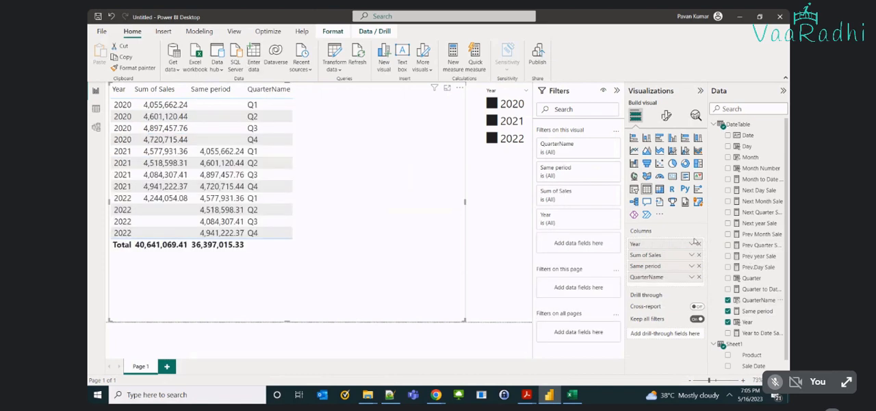
pyautogui.moveTo(647, 276); pyautogui.dragTo(647, 251)
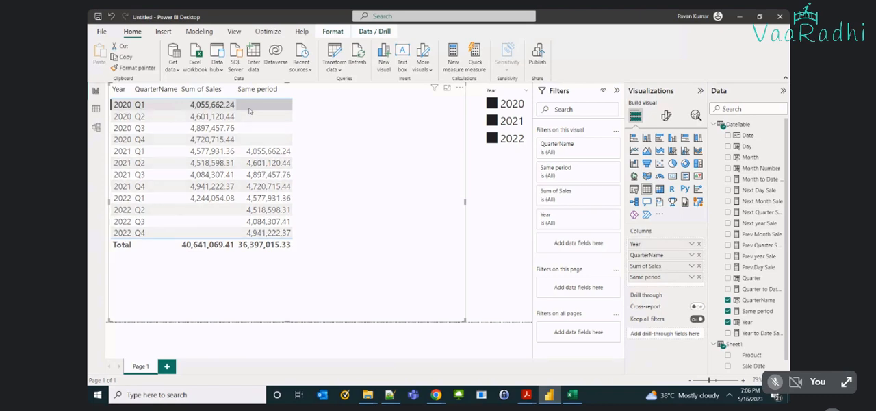
# Display the Same period formula and add the Prev Quarter Sales measure to the quarterly sales table.
pyautogui.click(757, 310)
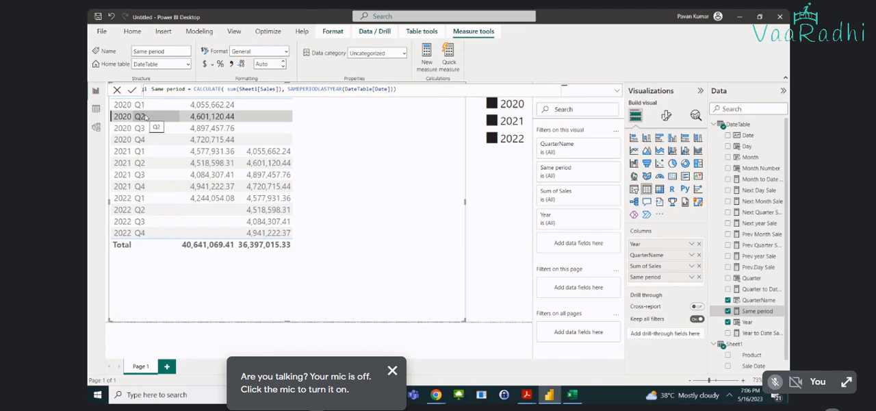
pyautogui.click(392, 371)
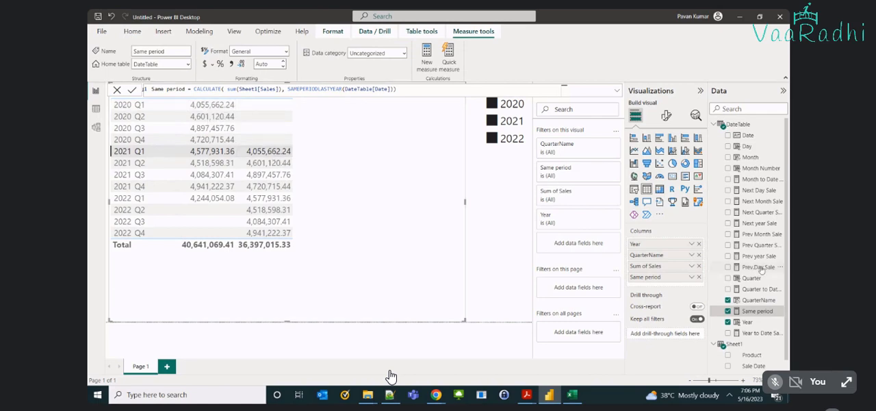
pyautogui.click(728, 245)
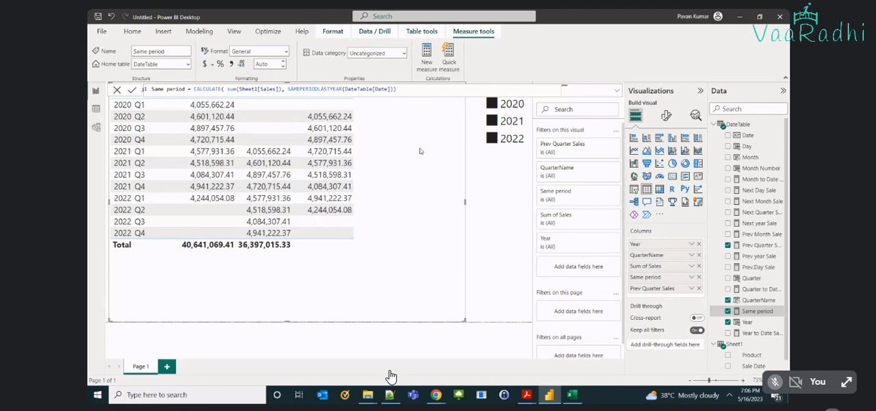
# Compare Same period with Prev Quarter Sales in the quarterly table and recheck the Same period formula.
pyautogui.click(457, 138)
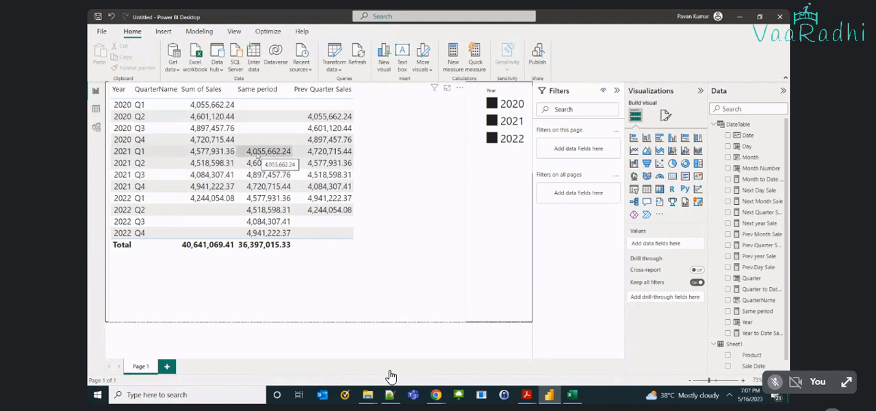
pyautogui.click(762, 314)
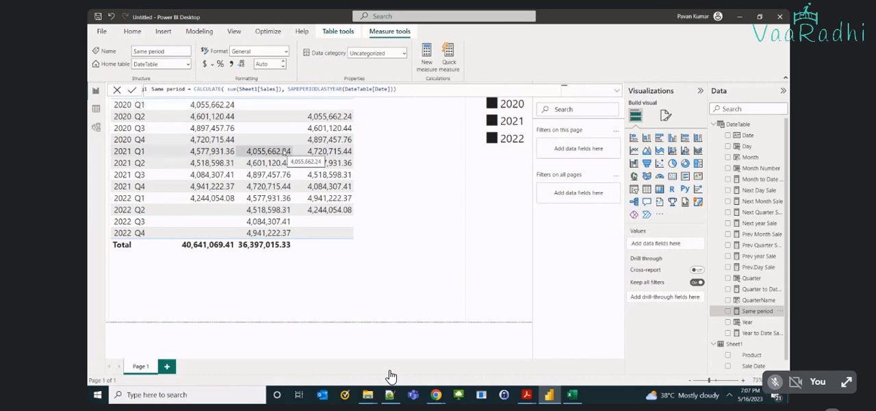
pyautogui.click(305, 104)
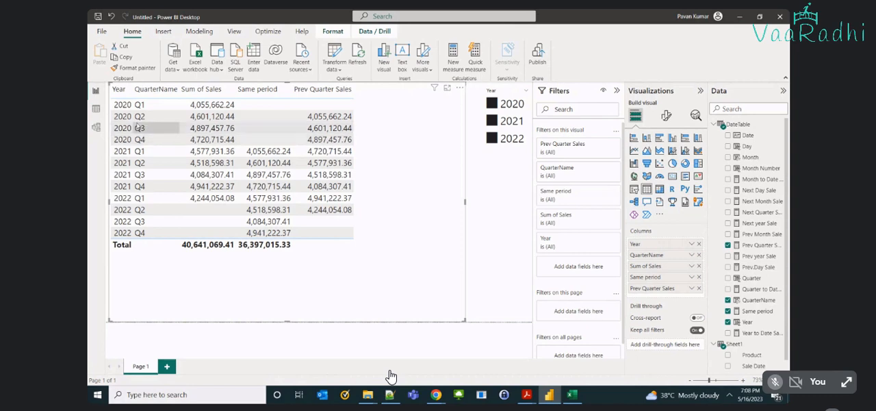
# Add unsummarized Month Number and Month directly after QuarterName in the table, and replace Prev Quarter Sales with Prev Month Sale.
pyautogui.click(728, 167)
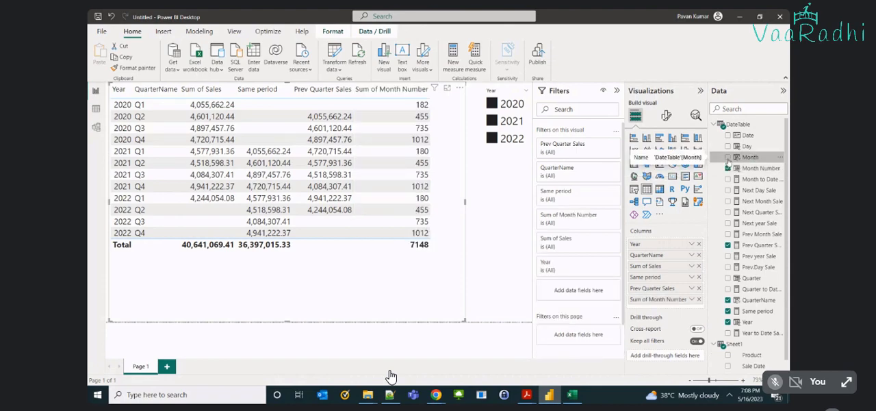
pyautogui.click(727, 157)
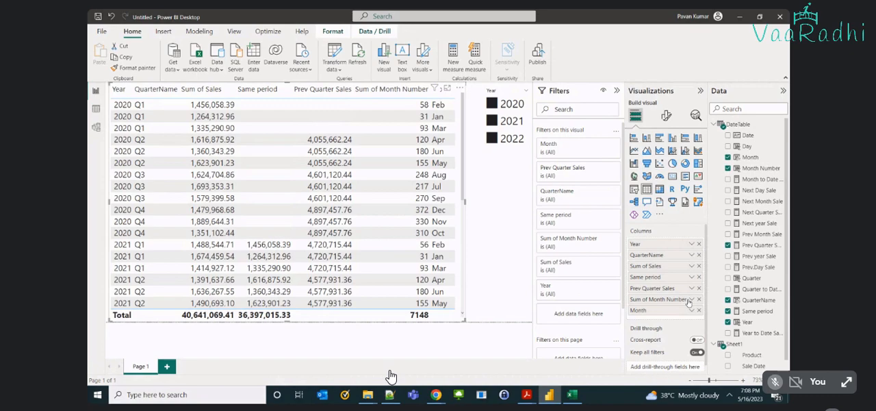
pyautogui.click(692, 300)
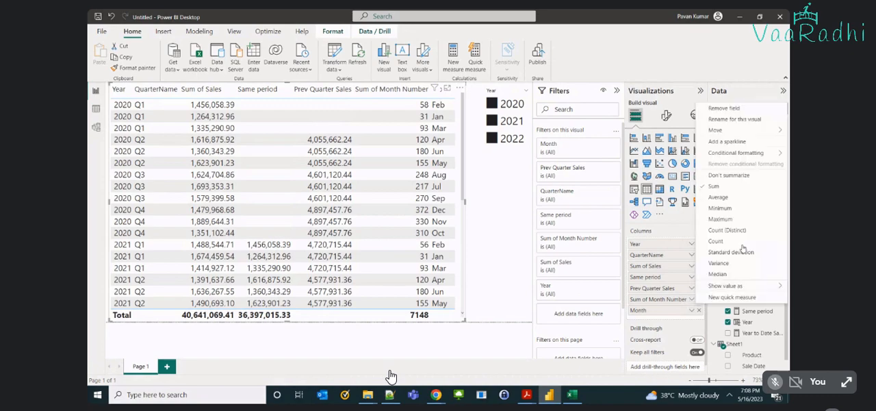
pyautogui.click(724, 175)
pyautogui.moveTo(657, 299); pyautogui.dragTo(655, 283)
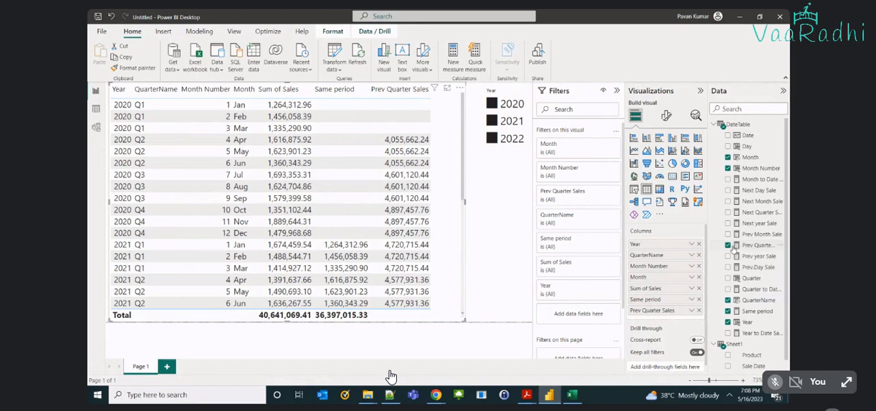
pyautogui.click(729, 245)
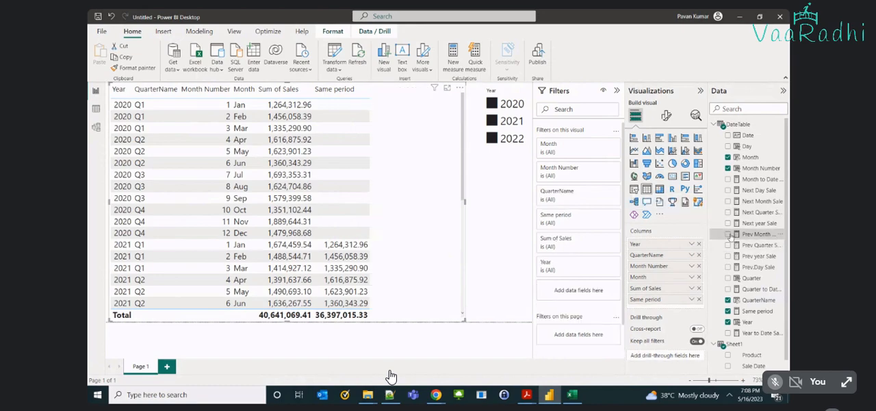
pyautogui.click(728, 234)
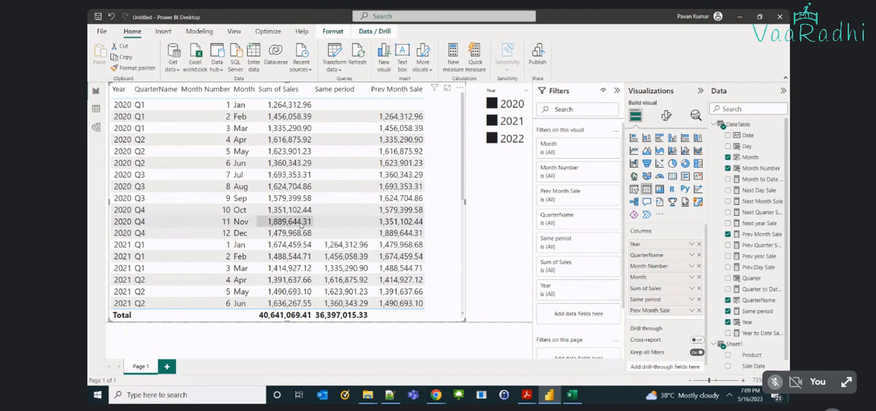
# Add the Day field to the table without summarizing it and place it between Month and Sum of Sales.
pyautogui.click(728, 146)
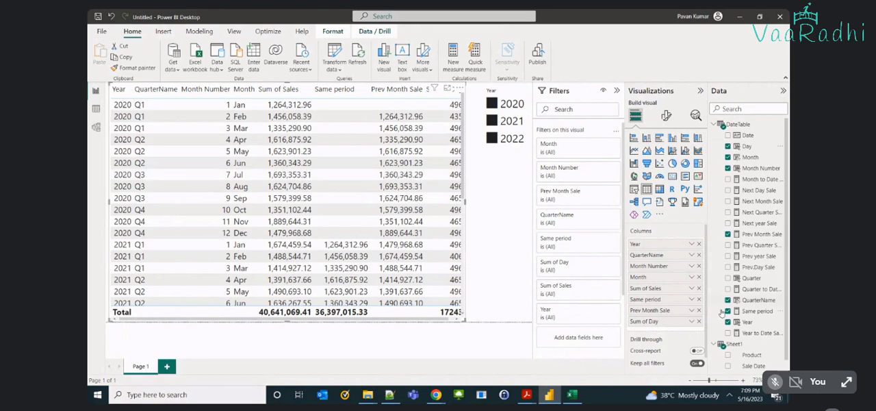
pyautogui.click(691, 310)
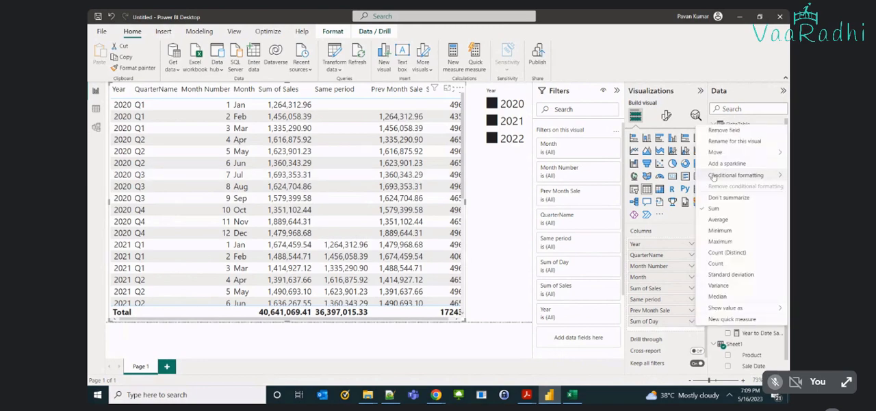
pyautogui.click(709, 198)
pyautogui.moveTo(657, 321); pyautogui.dragTo(648, 289)
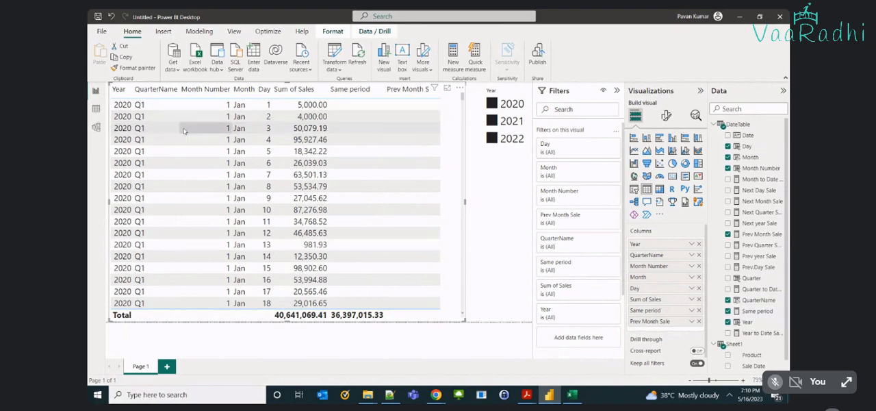
# Review the daily rows and replace Prev Month Sale with the Prev.Day Sale measure in the table.
pyautogui.scroll(-3, 185, 131)
pyautogui.scroll(-3, 345, 106)
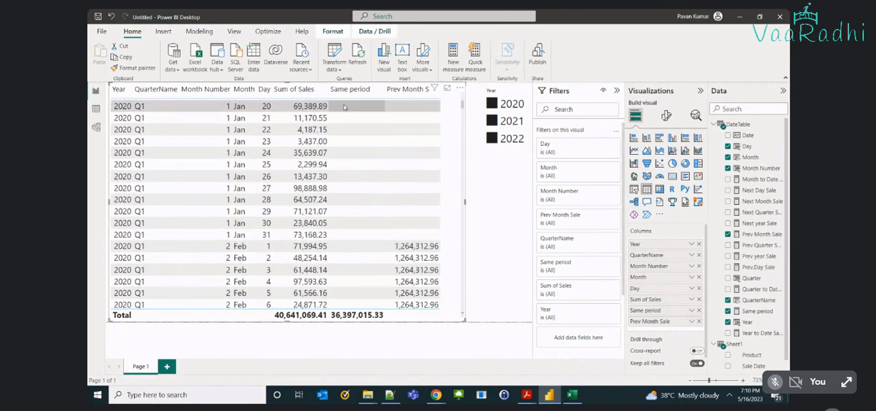
pyautogui.scroll(-20, 349, 192)
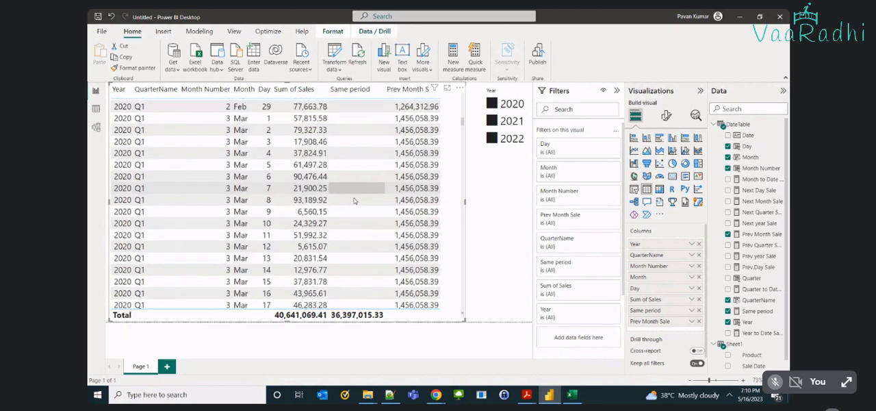
pyautogui.click(727, 234)
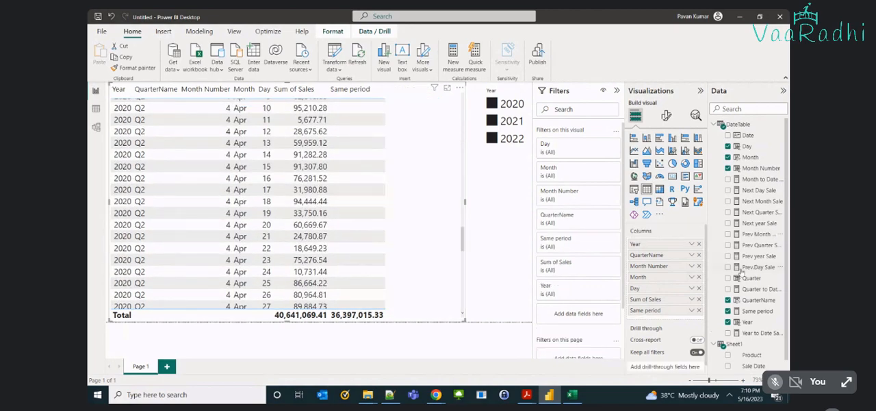
pyautogui.click(729, 267)
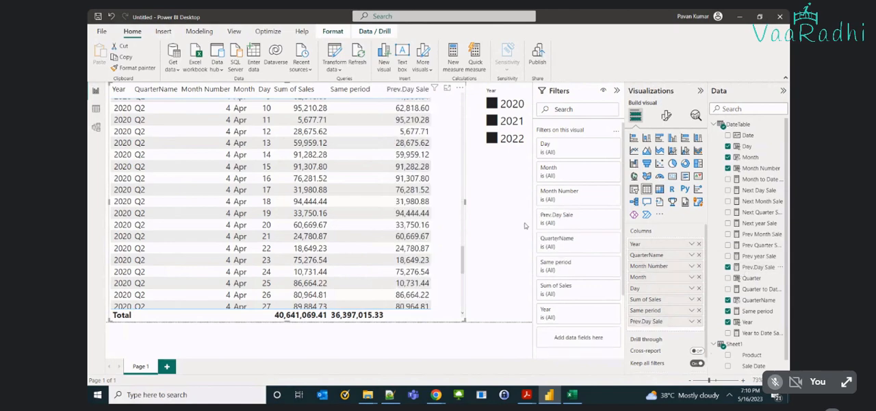
# Compare Sum of Sales, Same period and Prev.Day Sale across the daily rows from January 2020 into January 2021.
pyautogui.scroll(15, 403, 183)
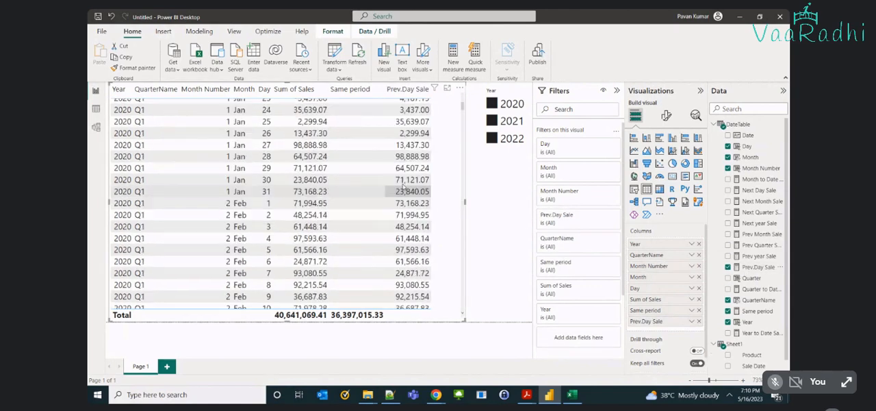
pyautogui.scroll(8, 403, 188)
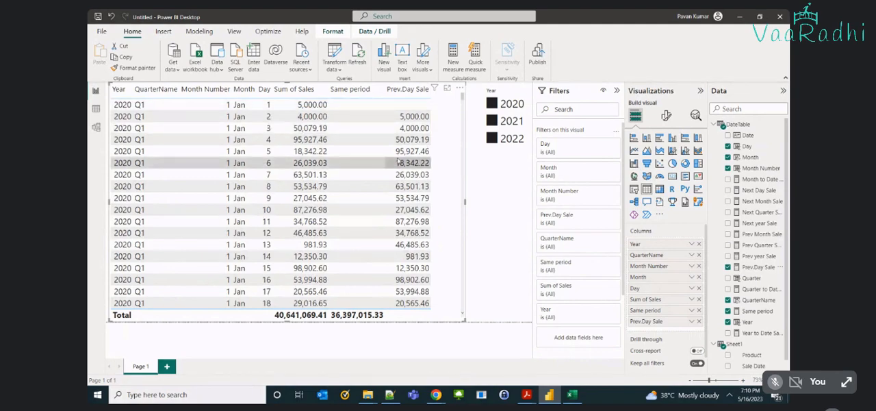
pyautogui.scroll(-20, 398, 162)
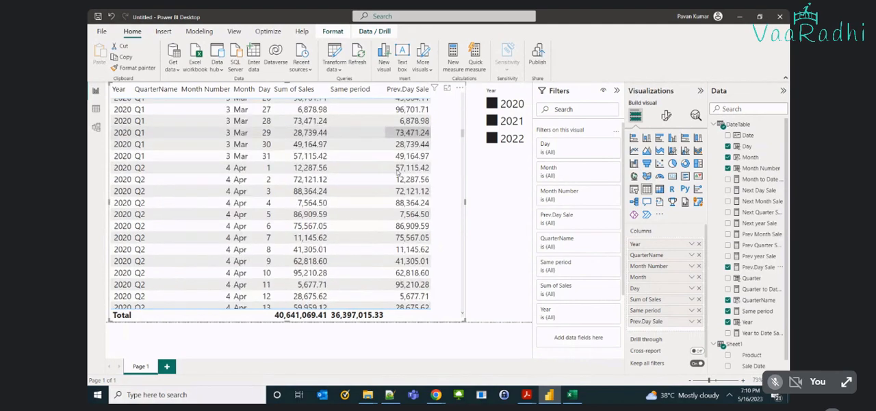
pyautogui.scroll(-20, 397, 174)
pyautogui.scroll(-8, 398, 173)
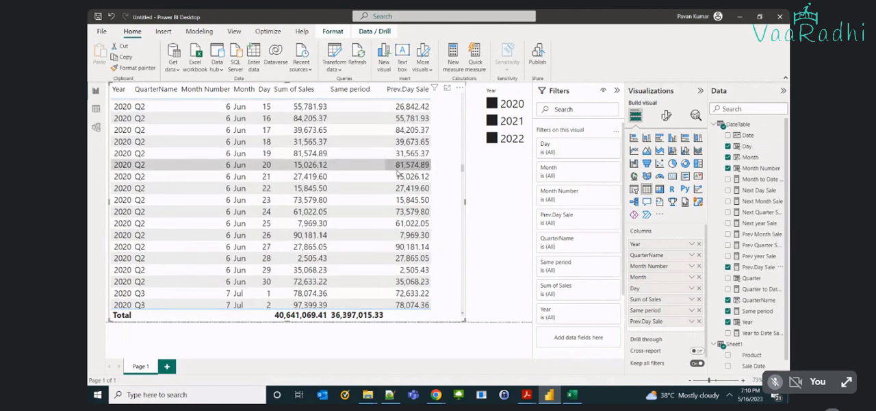
pyautogui.scroll(-1, 397, 174)
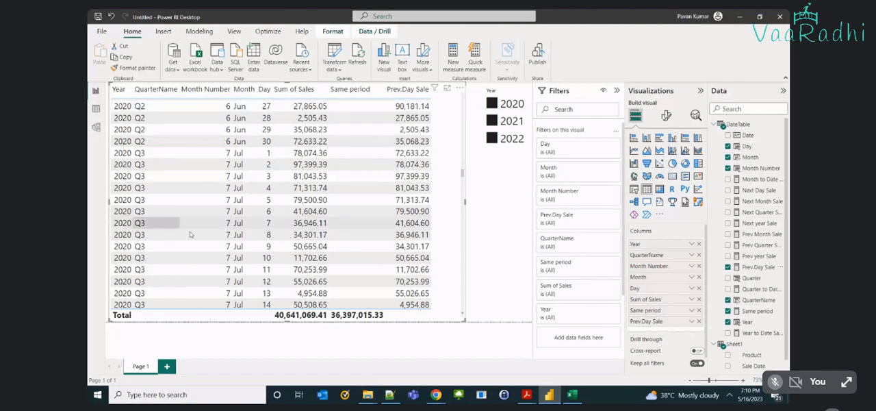
pyautogui.scroll(-5, 198, 234)
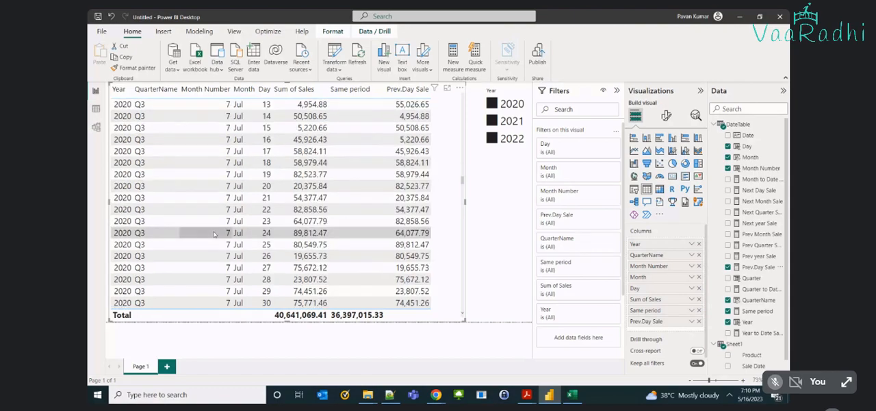
pyautogui.scroll(-9, 214, 234)
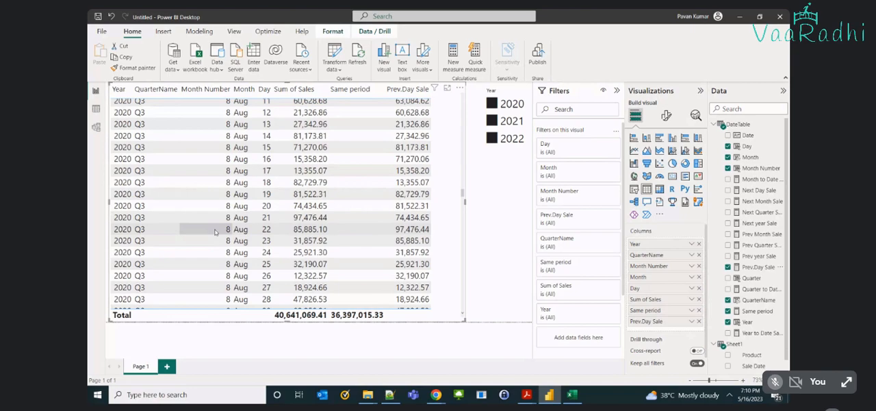
pyautogui.scroll(-1, 214, 233)
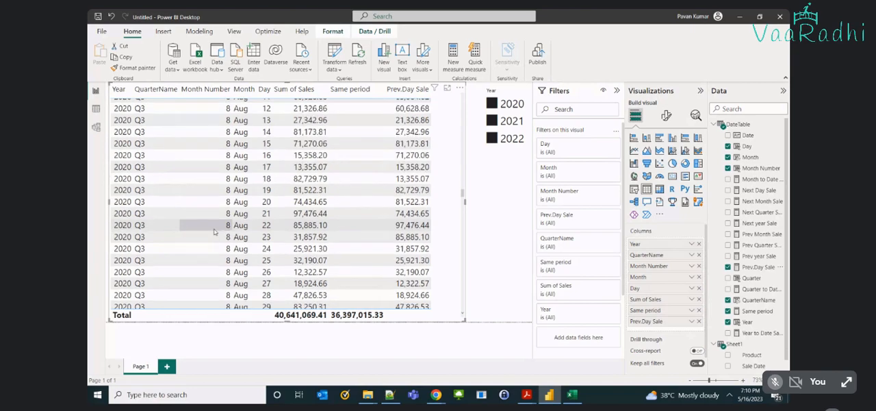
pyautogui.scroll(-7, 215, 232)
pyautogui.scroll(-9, 214, 232)
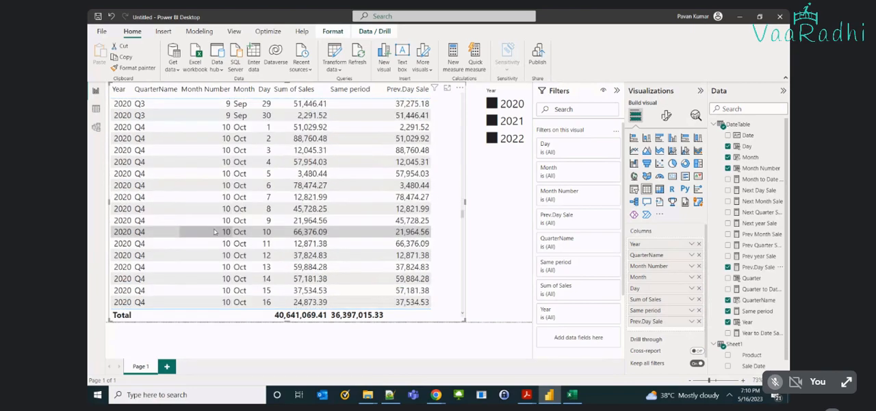
pyautogui.scroll(-8, 214, 233)
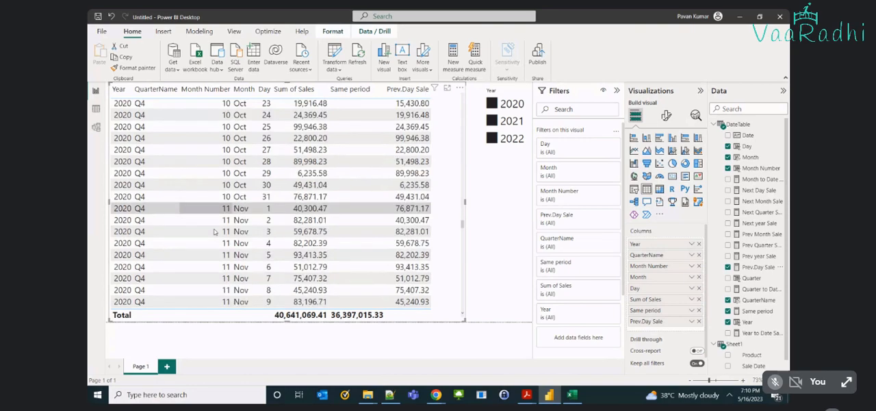
pyautogui.scroll(-11, 214, 233)
pyautogui.scroll(-6, 214, 232)
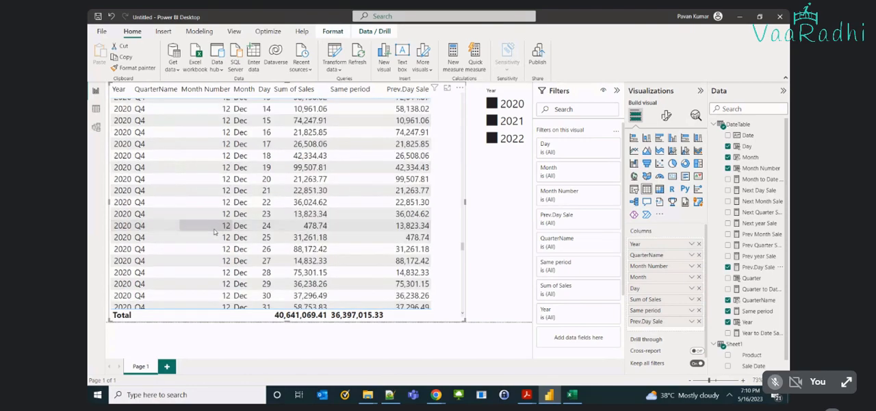
pyautogui.scroll(-3, 215, 232)
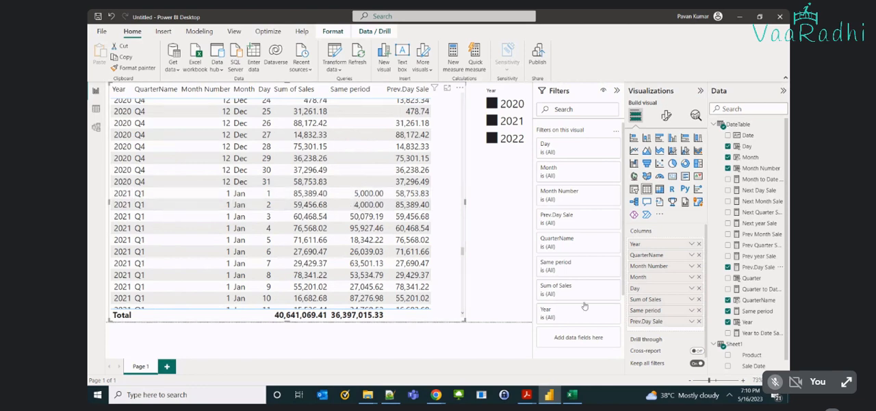
# Check the Same period values for January 1 and 2, 2021 against the 1/1/2020 and 1/2/2020 Sales in the Excel source workbook.
pyautogui.click(572, 395)
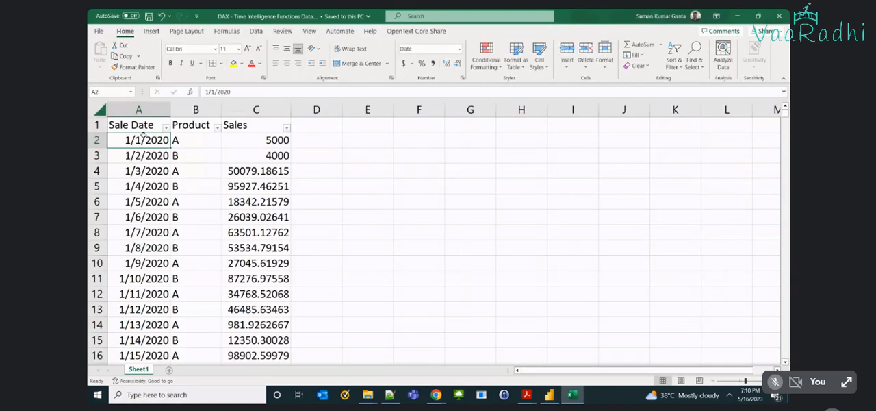
pyautogui.click(275, 139)
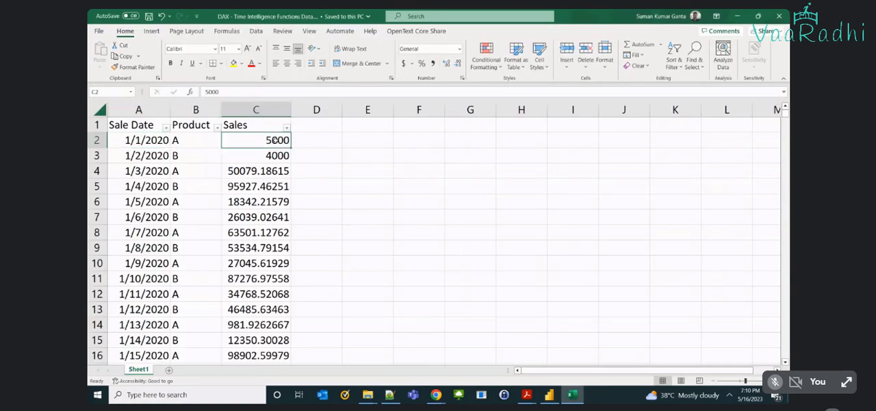
pyautogui.hotkey('alt', 'Tab')
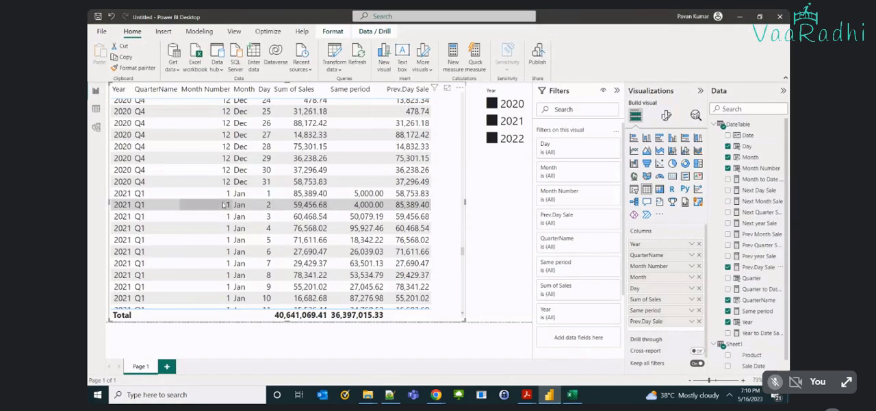
pyautogui.hotkey('alt', 'Tab')
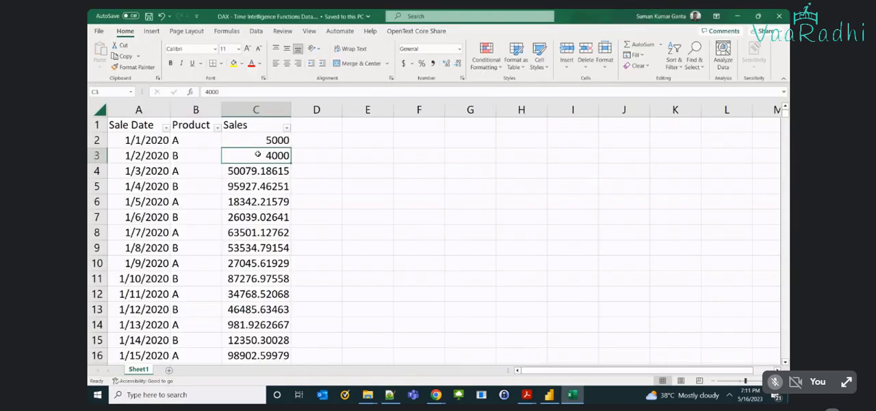
pyautogui.hotkey('alt', 'Tab')
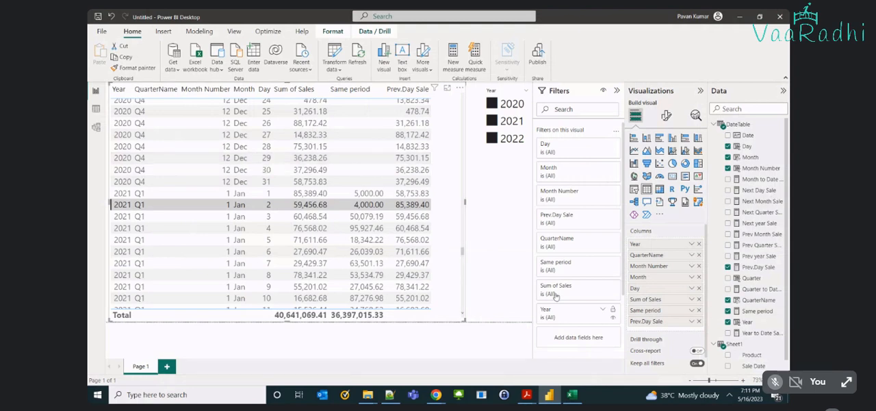
pyautogui.click(495, 241)
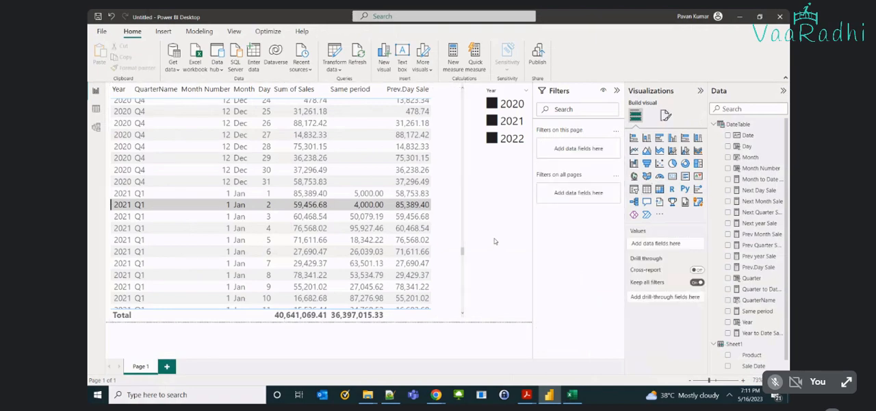
pyautogui.hotkey('alt', 'Tab')
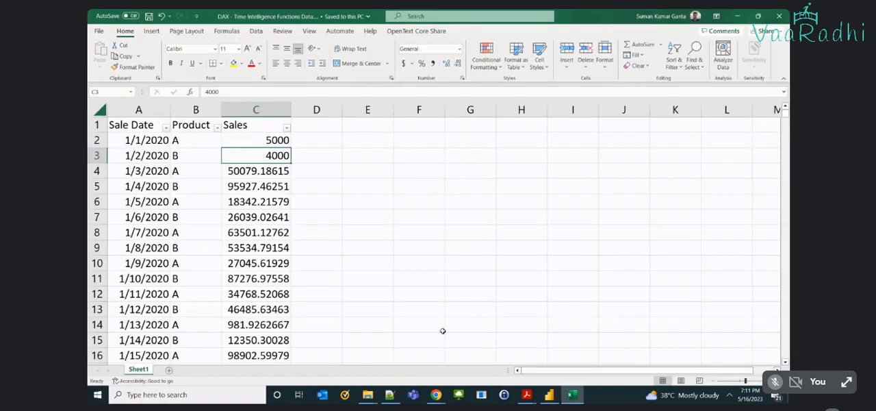
pyautogui.hotkey('alt', 'Tab')
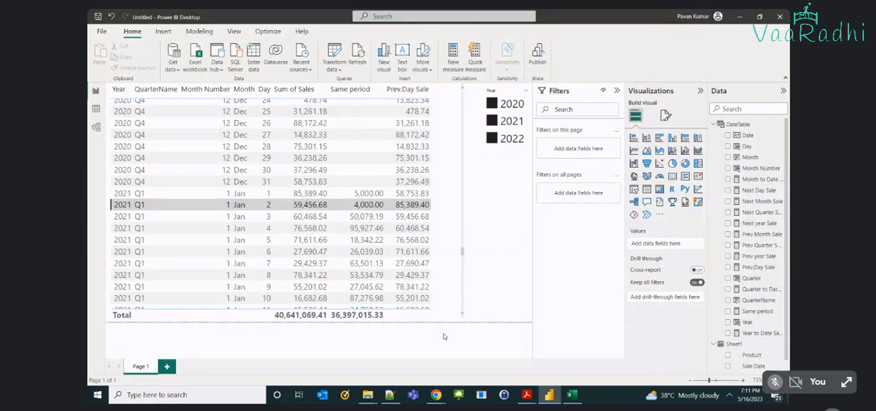
pyautogui.click(444, 261)
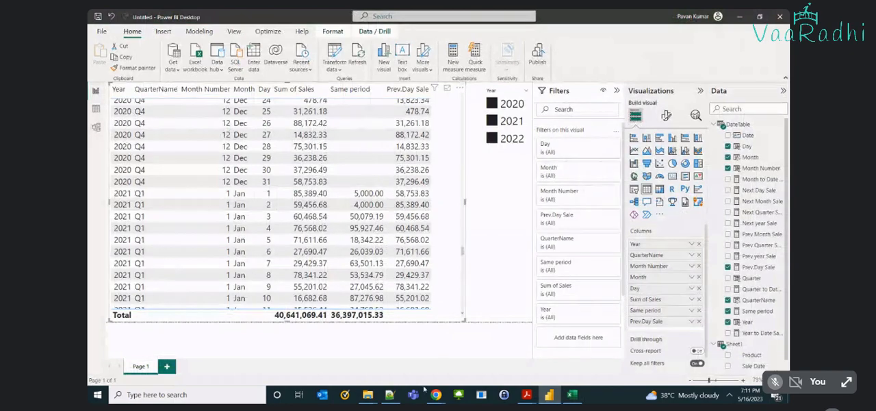
# Switch to the Google Meet call in Chrome.
pyautogui.moveTo(436, 394)
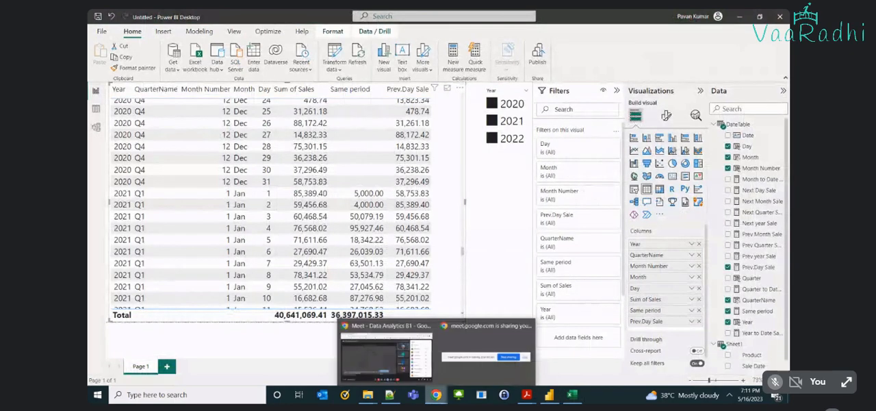
pyautogui.click(386, 352)
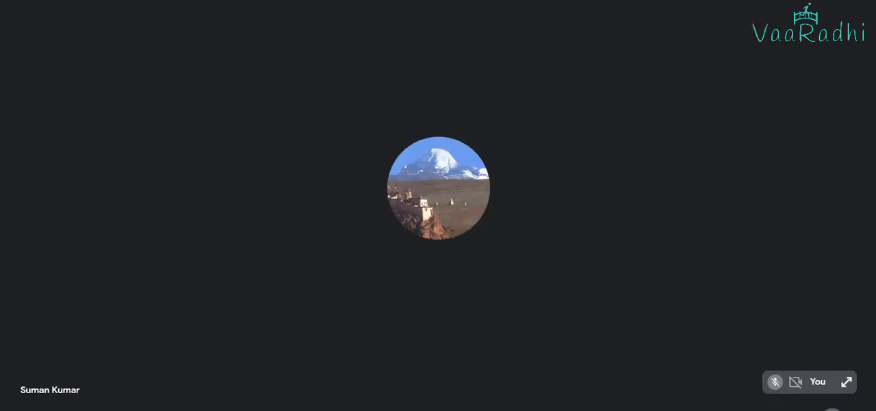